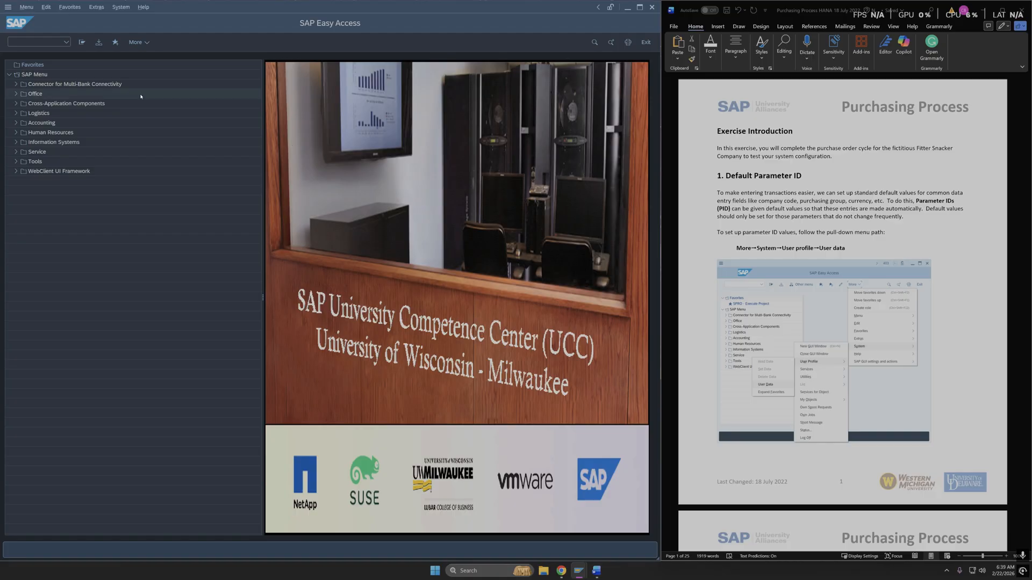
Step: Open the user's own profile data and show its default parameter IDs and values
{"action": "left_click", "coordinate": [115, 8]}
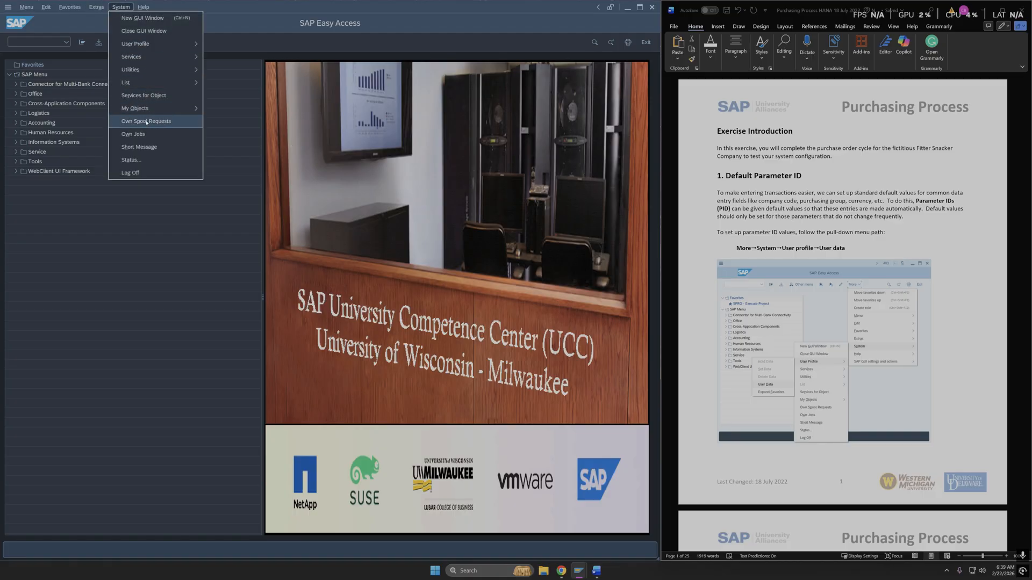
{"action": "mouse_move", "coordinate": [153, 47]}
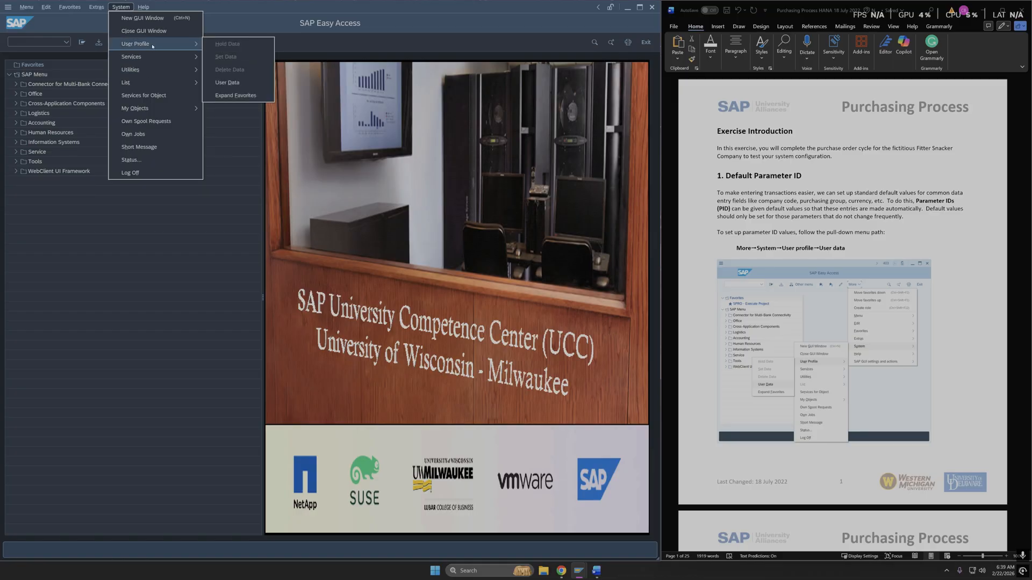
{"action": "left_click", "coordinate": [228, 83]}
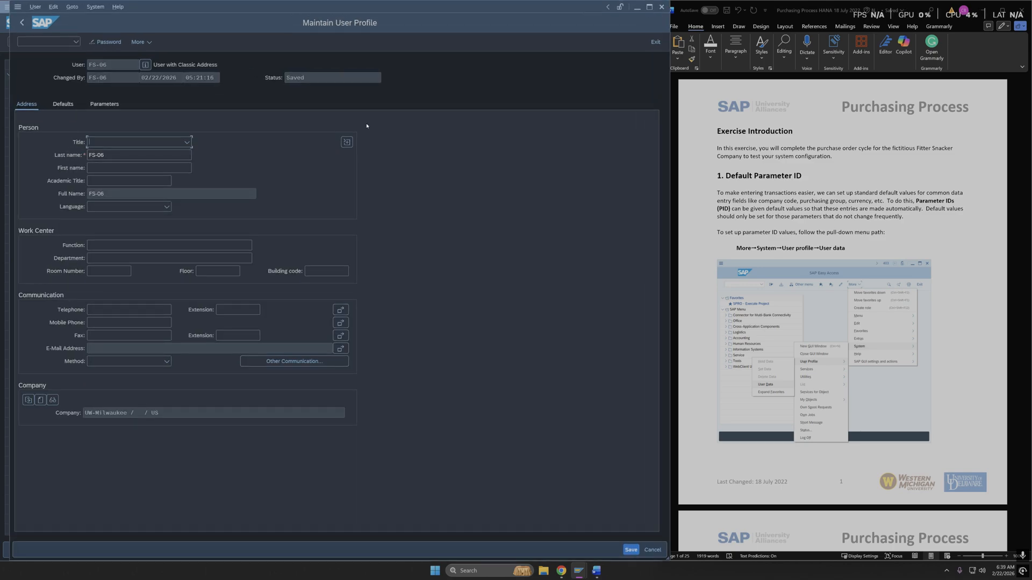
{"action": "scroll", "coordinate": [847, 279], "scroll_direction": "down", "scroll_amount": 9}
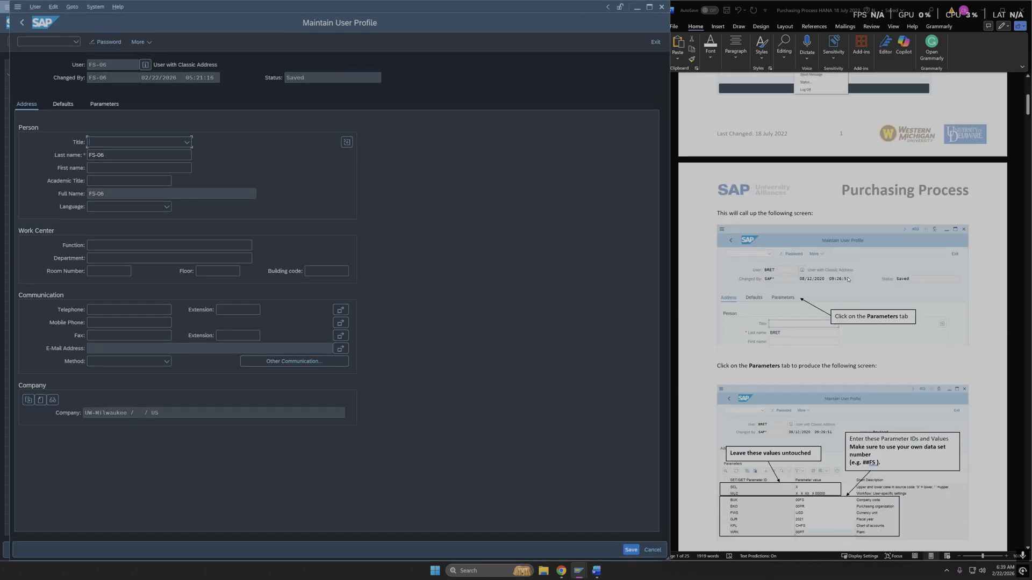
{"action": "left_click", "coordinate": [105, 104]}
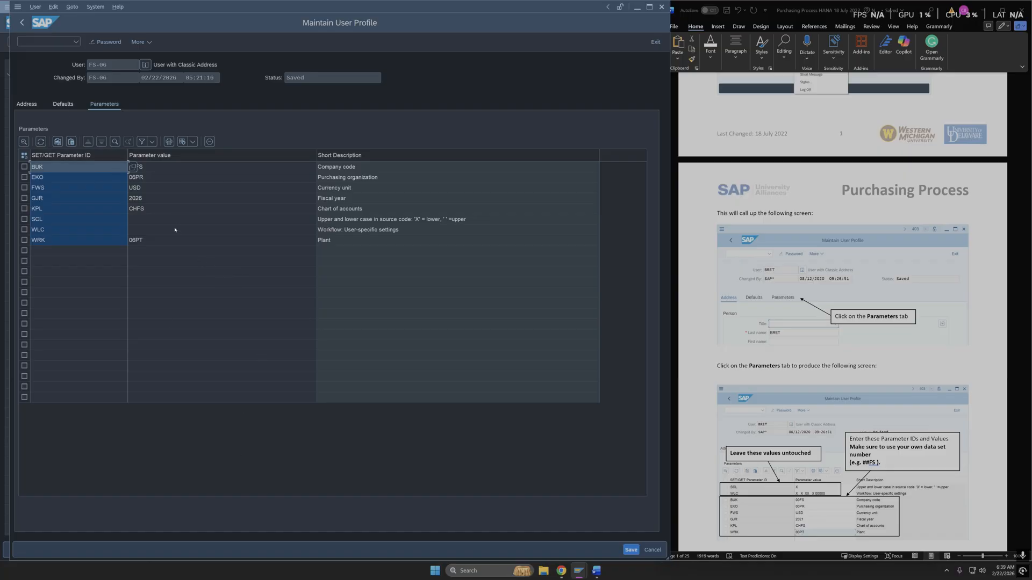
Step: Compare the profile's parameter values for plant, purchasing organization and workflow settings with the exercise's list, and leave the profile
{"action": "left_click", "coordinate": [131, 243]}
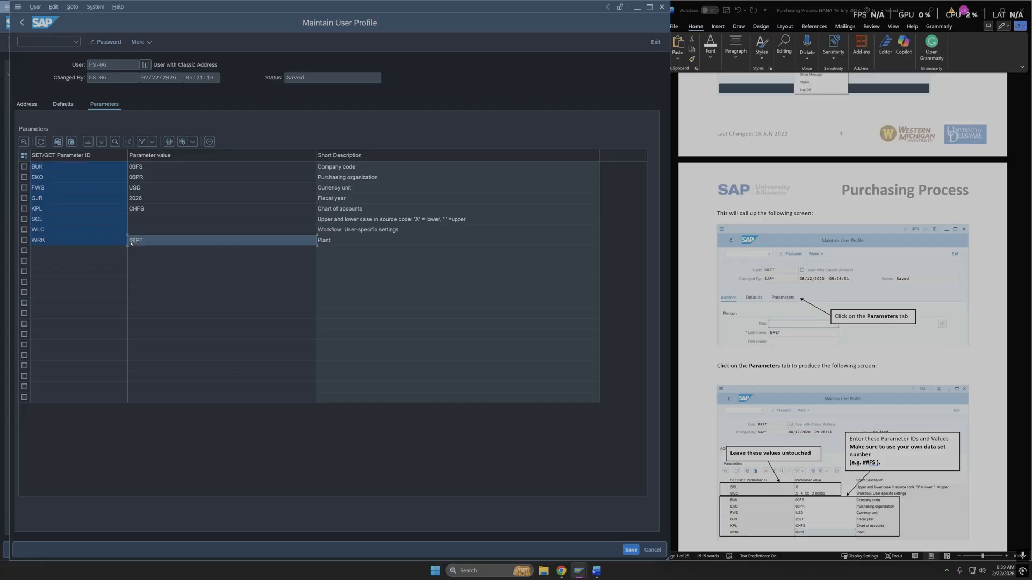
{"action": "left_click", "coordinate": [132, 178]}
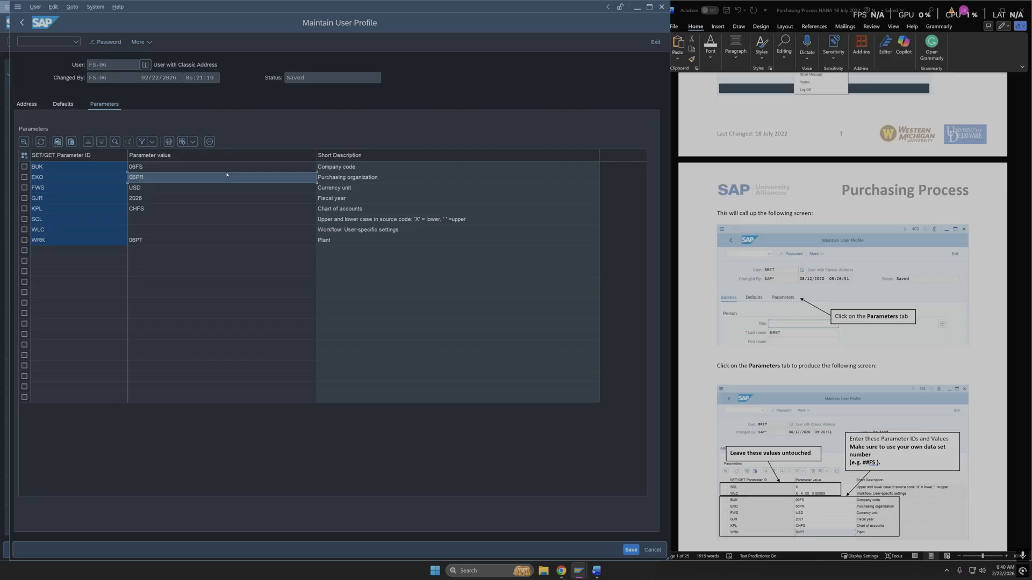
{"action": "scroll", "coordinate": [956, 460], "scroll_direction": "down", "scroll_amount": 3}
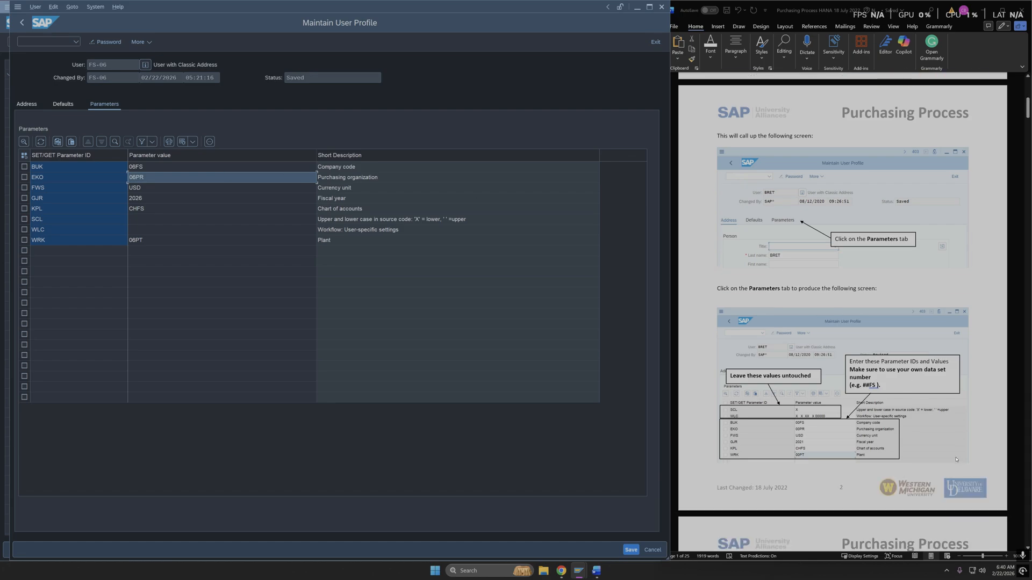
{"action": "scroll", "coordinate": [842, 409], "scroll_direction": "down", "scroll_amount": 1}
{"action": "scroll", "coordinate": [806, 403], "scroll_direction": "up", "scroll_amount": 1, "text": "ctrl"}
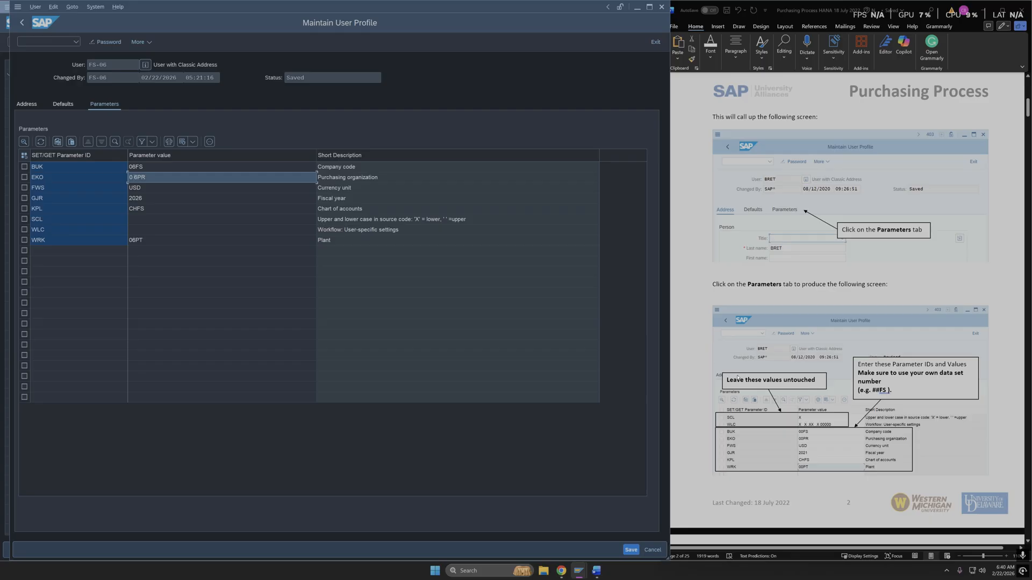
{"action": "left_click", "coordinate": [68, 231]}
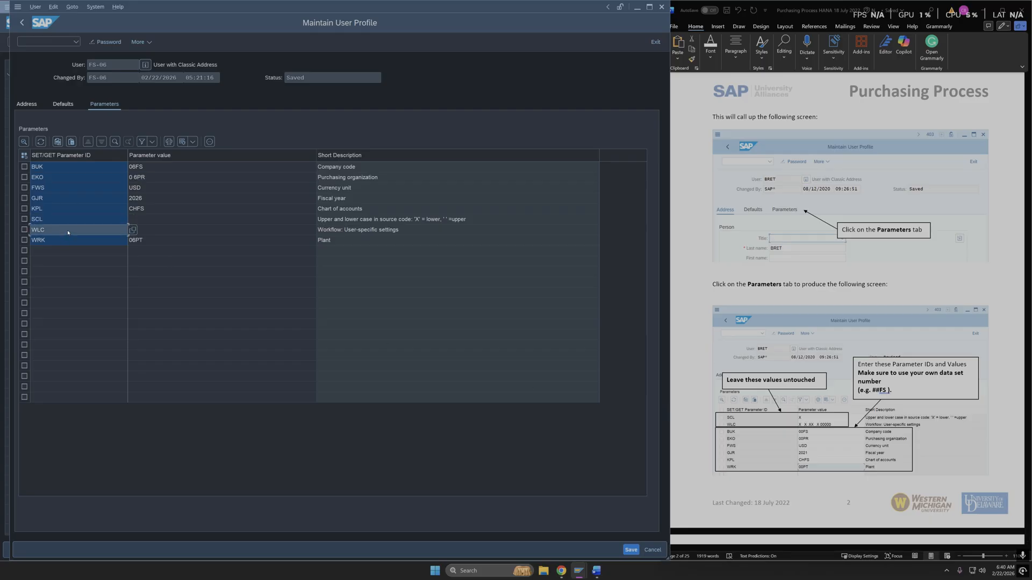
{"action": "left_click", "coordinate": [166, 224]}
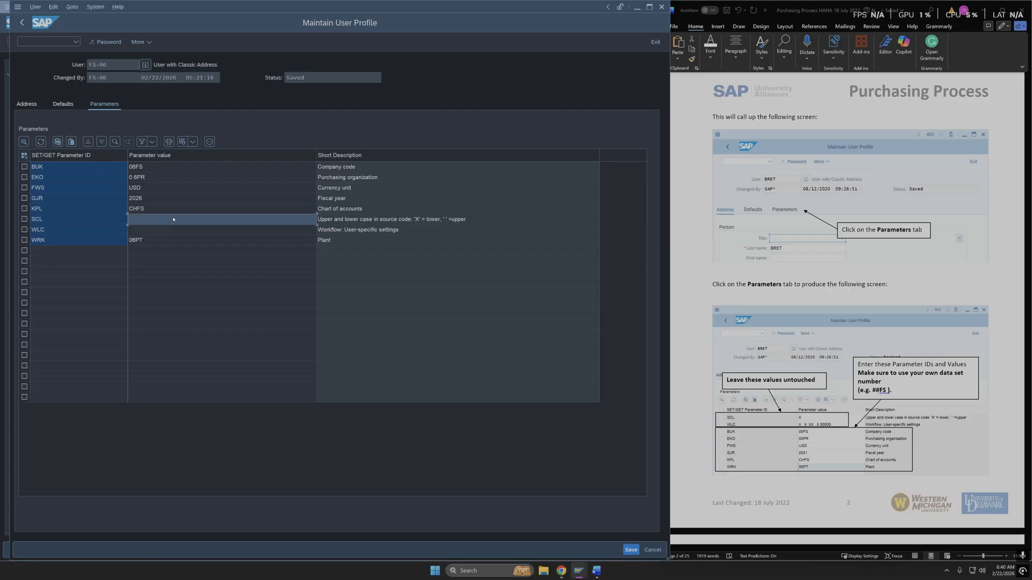
{"action": "left_click", "coordinate": [172, 228]}
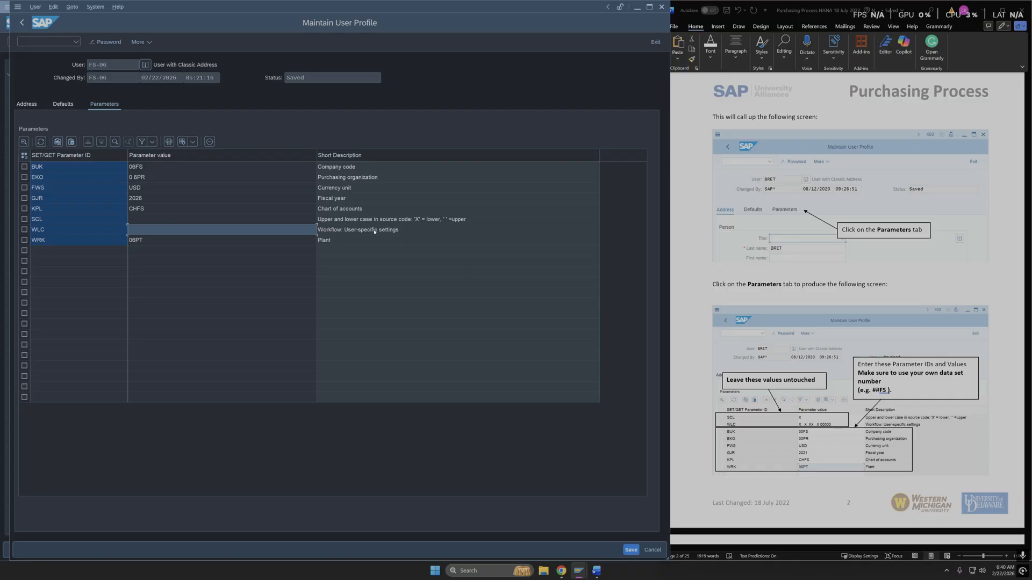
{"action": "left_click", "coordinate": [133, 178]}
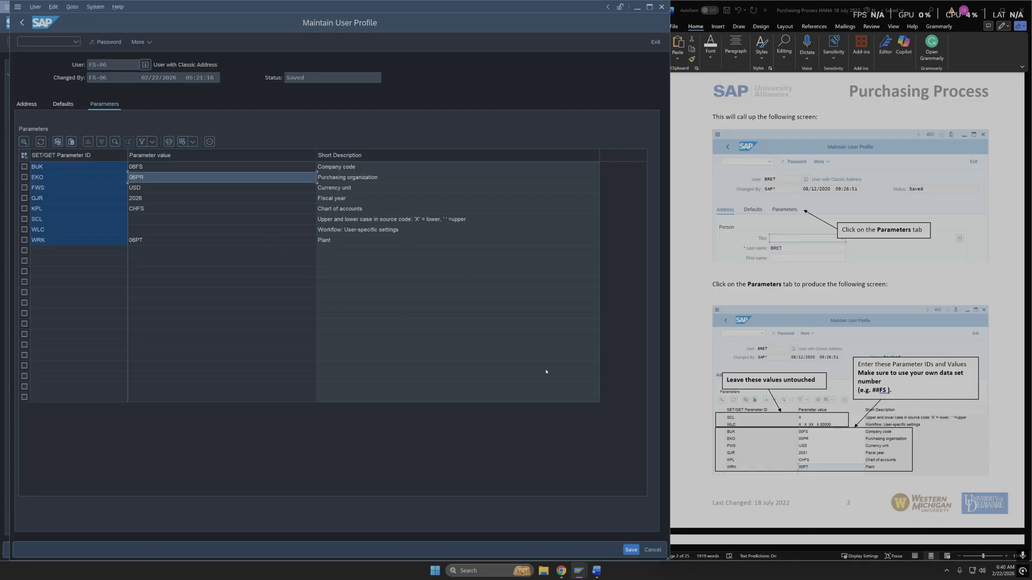
{"action": "scroll", "coordinate": [740, 351], "scroll_direction": "down", "scroll_amount": 2}
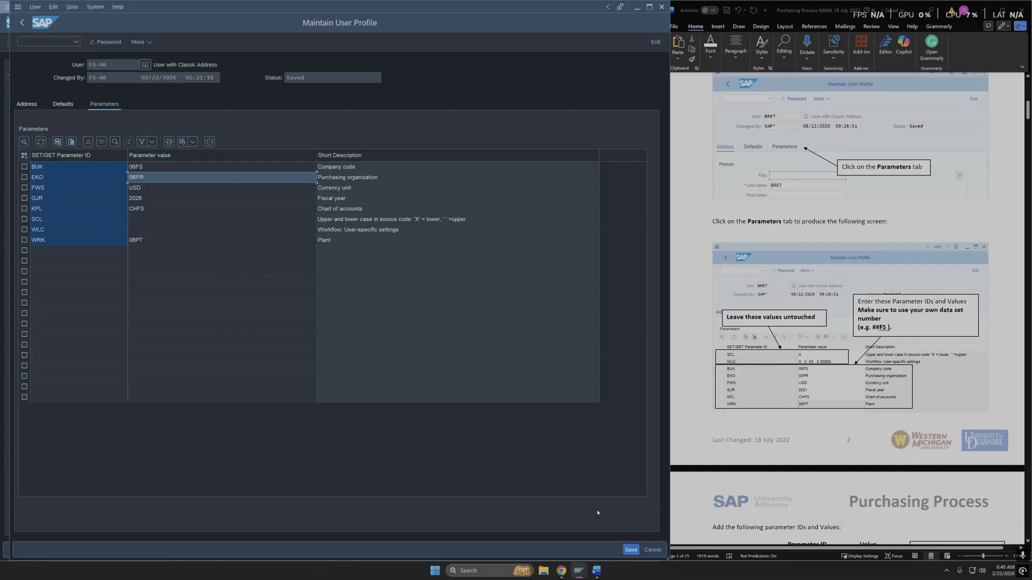
{"action": "key", "text": "F3"}
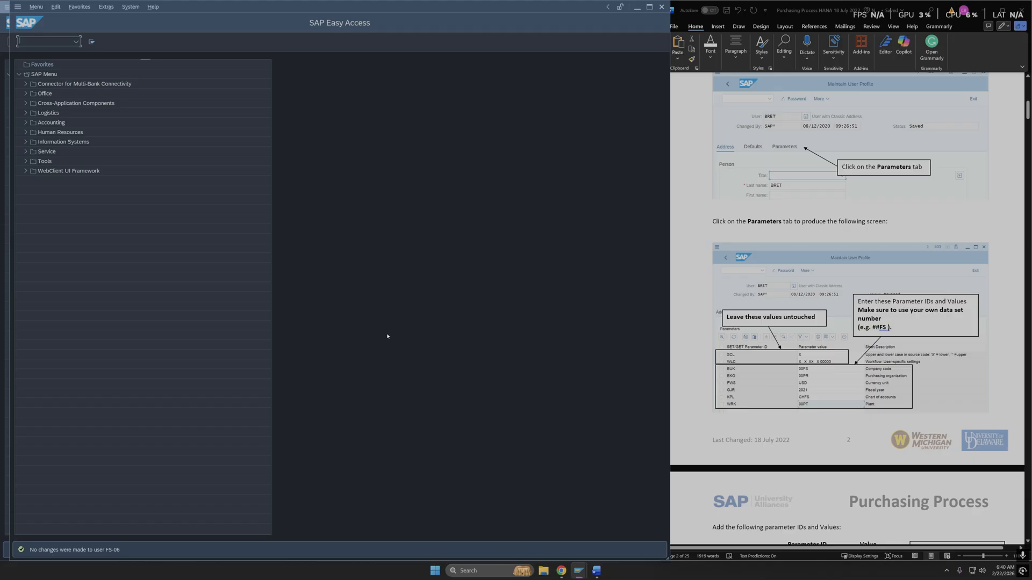
Step: Open the transaction for creating a purchase requisition under Logistics, Materials Management, Purchasing, Purchase Requisition
{"action": "scroll", "coordinate": [758, 298], "scroll_direction": "up", "scroll_amount": 1}
{"action": "scroll", "coordinate": [758, 298], "scroll_direction": "up", "scroll_amount": 3}
{"action": "scroll", "coordinate": [773, 312], "scroll_direction": "down", "scroll_amount": 10}
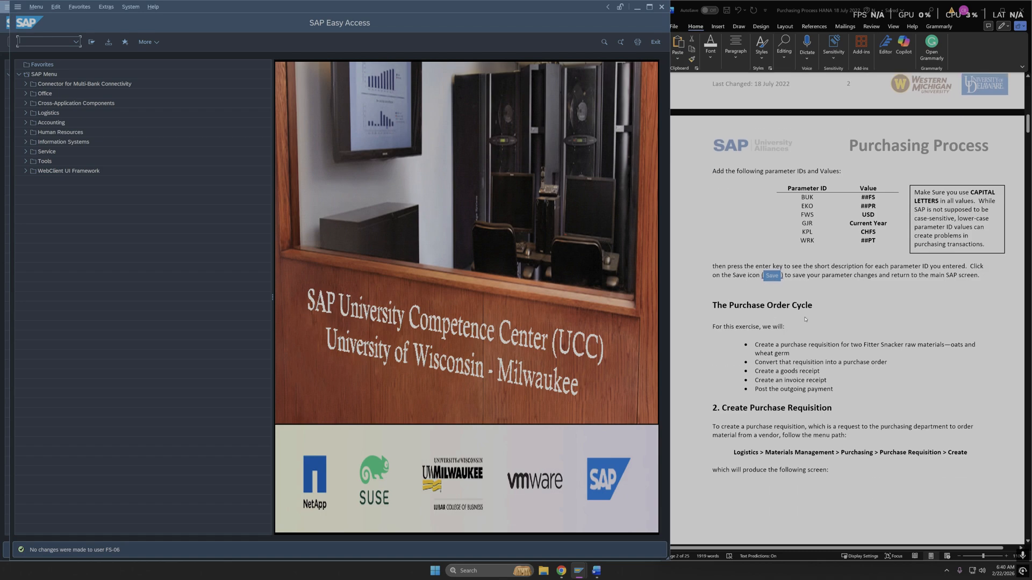
{"action": "scroll", "coordinate": [742, 270], "scroll_direction": "down", "scroll_amount": 5}
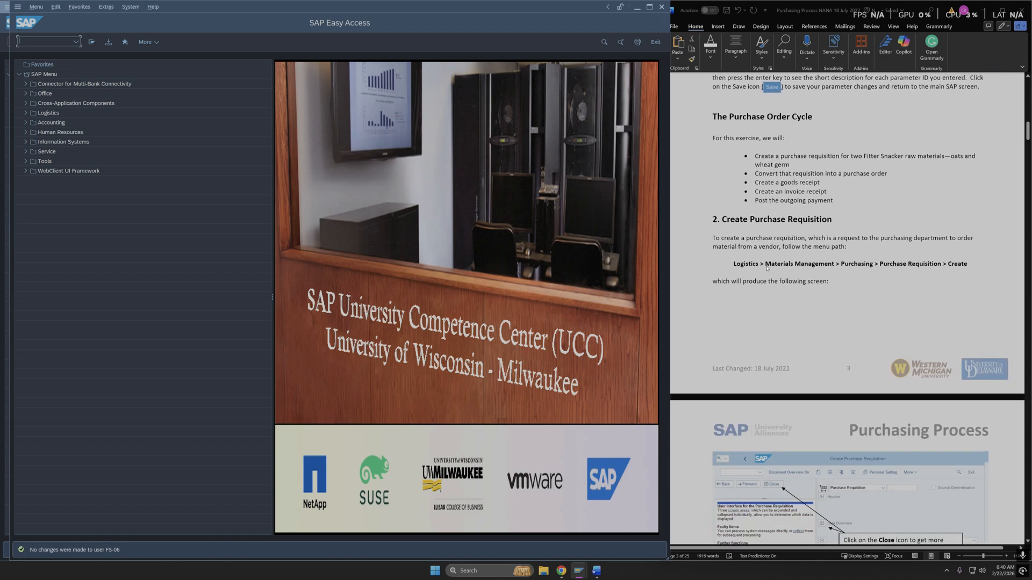
{"action": "left_click", "coordinate": [28, 113]}
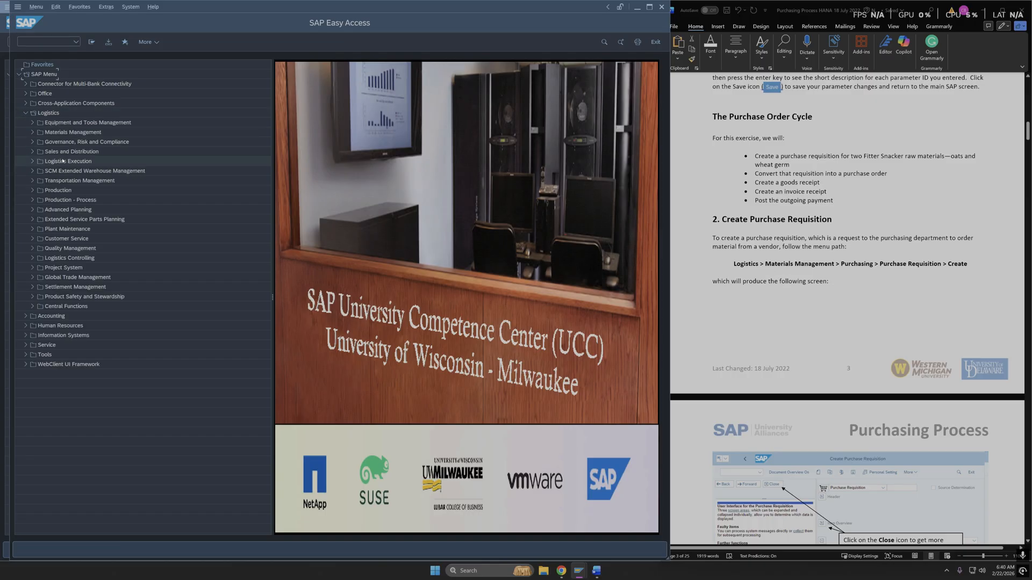
{"action": "left_click", "coordinate": [32, 132]}
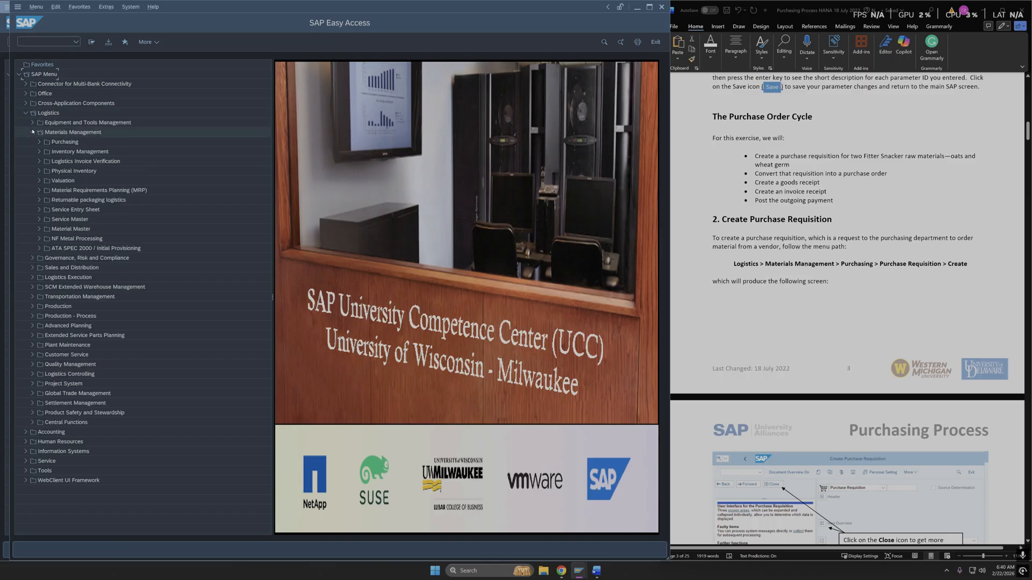
{"action": "left_click", "coordinate": [37, 143]}
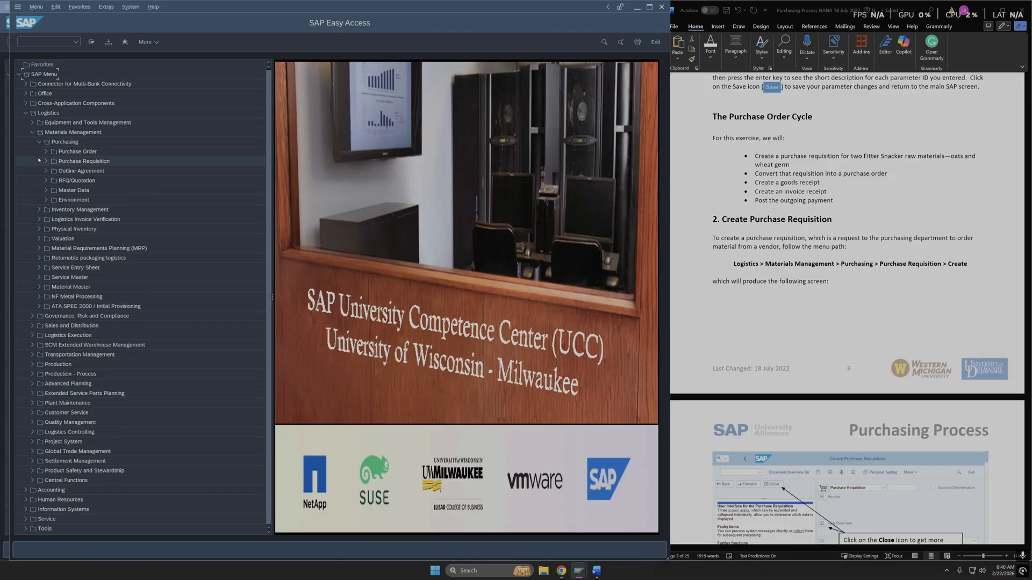
{"action": "left_click", "coordinate": [43, 161]}
{"action": "double_click", "coordinate": [60, 171]}
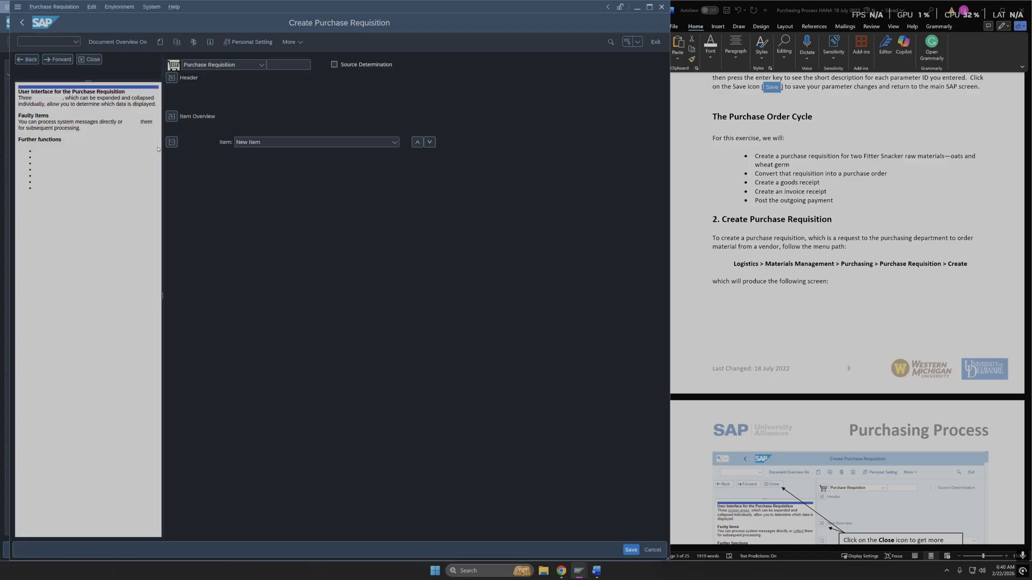
Step: Close the help message in the purchase requisition and expand the item overview
{"action": "scroll", "coordinate": [874, 353], "scroll_direction": "down", "scroll_amount": 5}
{"action": "scroll", "coordinate": [874, 353], "scroll_direction": "down", "scroll_amount": 1}
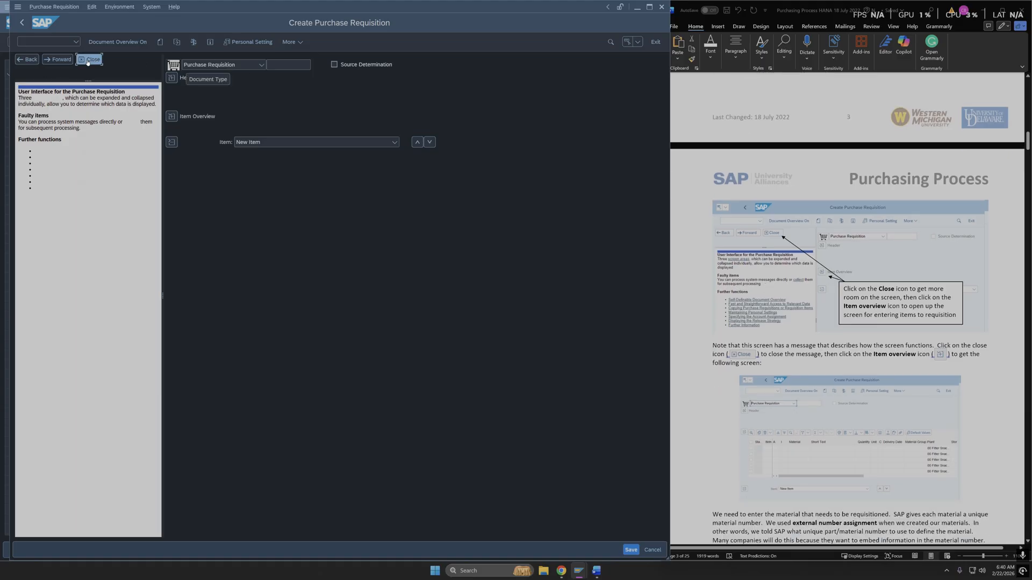
{"action": "left_click", "coordinate": [89, 59]}
{"action": "scroll", "coordinate": [849, 353], "scroll_direction": "down", "scroll_amount": 1}
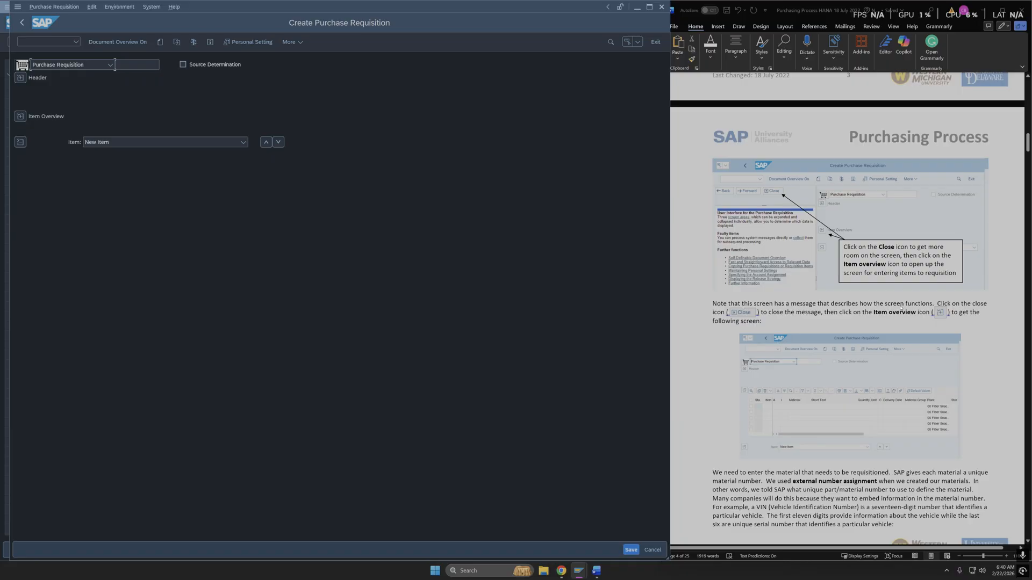
{"action": "left_click", "coordinate": [20, 116]}
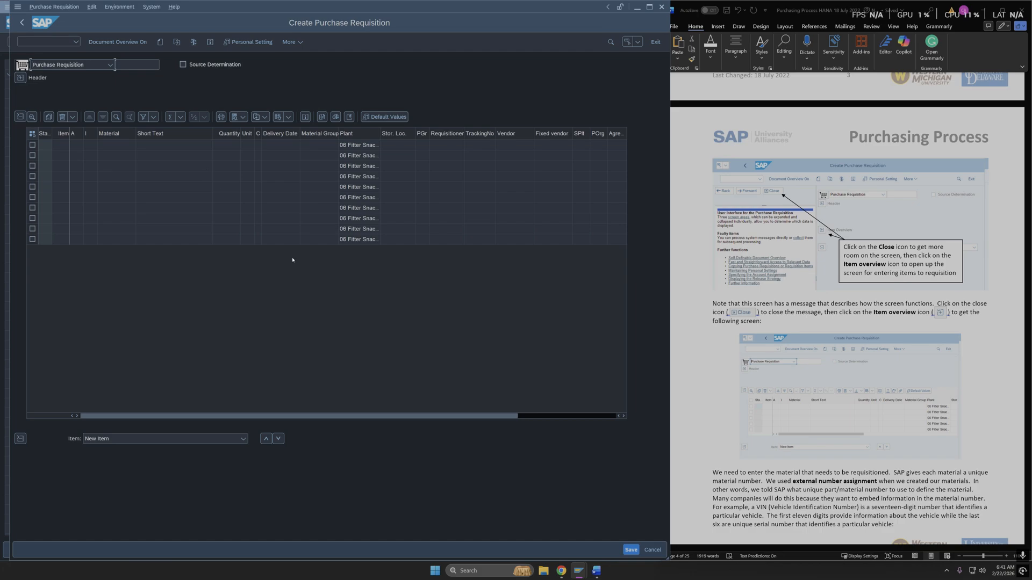
Step: Read the exercise's explanation of material numbers and open the search help for the first item's Material field
{"action": "scroll", "coordinate": [773, 334], "scroll_direction": "down", "scroll_amount": 2}
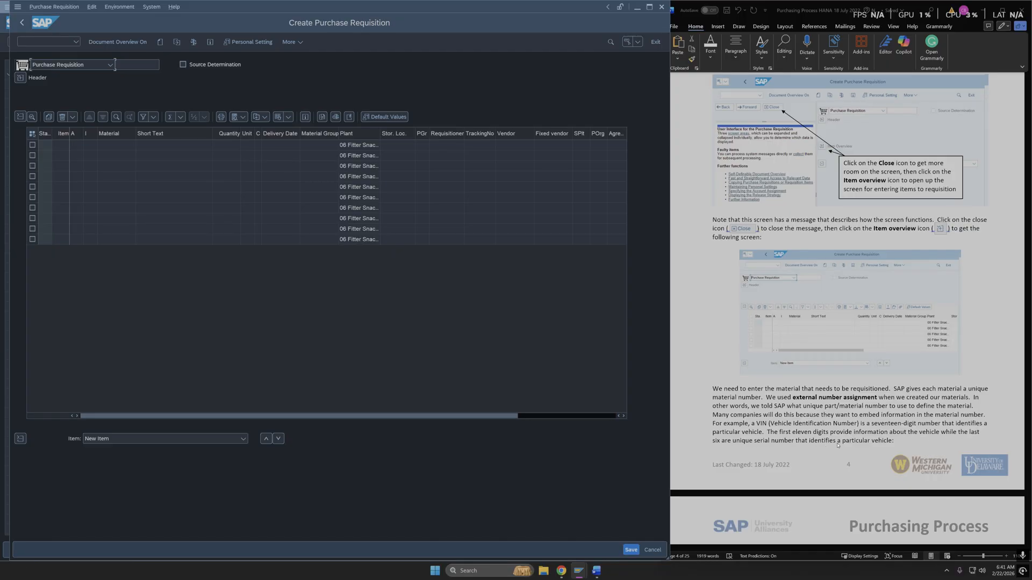
{"action": "scroll", "coordinate": [880, 447], "scroll_direction": "down", "scroll_amount": 5}
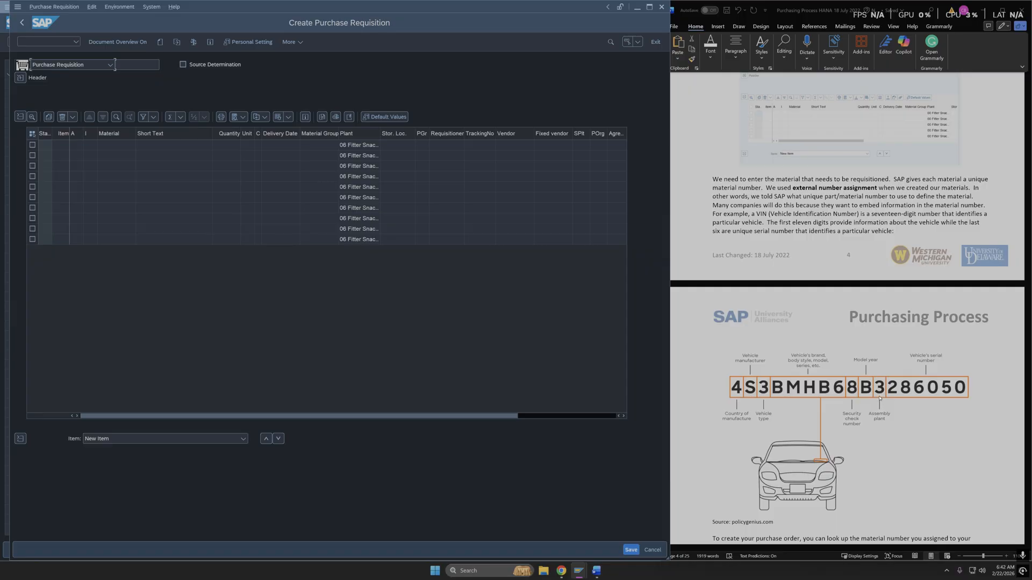
{"action": "scroll", "coordinate": [880, 398], "scroll_direction": "down", "scroll_amount": 5}
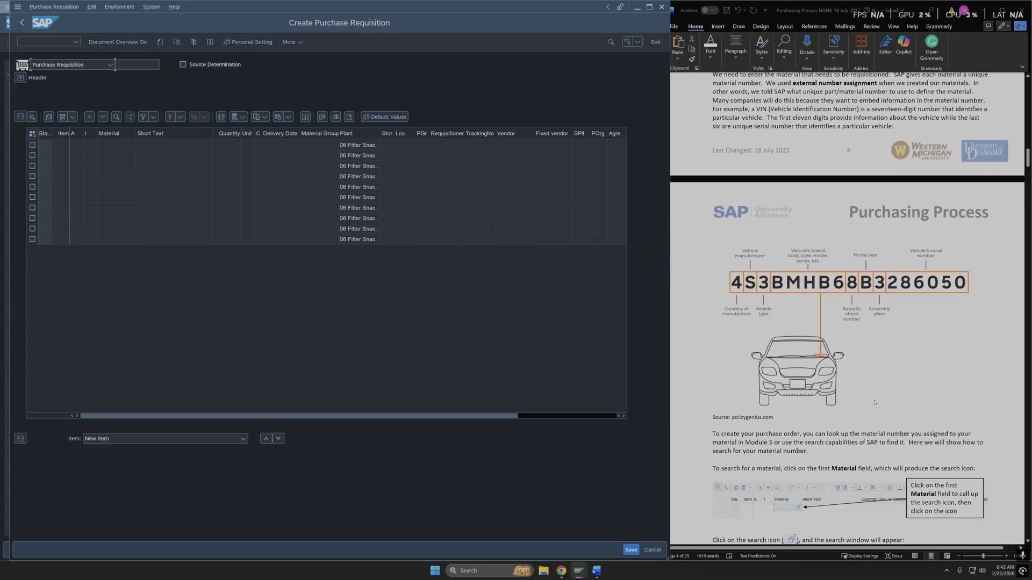
{"action": "scroll", "coordinate": [875, 401], "scroll_direction": "up", "scroll_amount": 4}
{"action": "scroll", "coordinate": [875, 403], "scroll_direction": "down", "scroll_amount": 3}
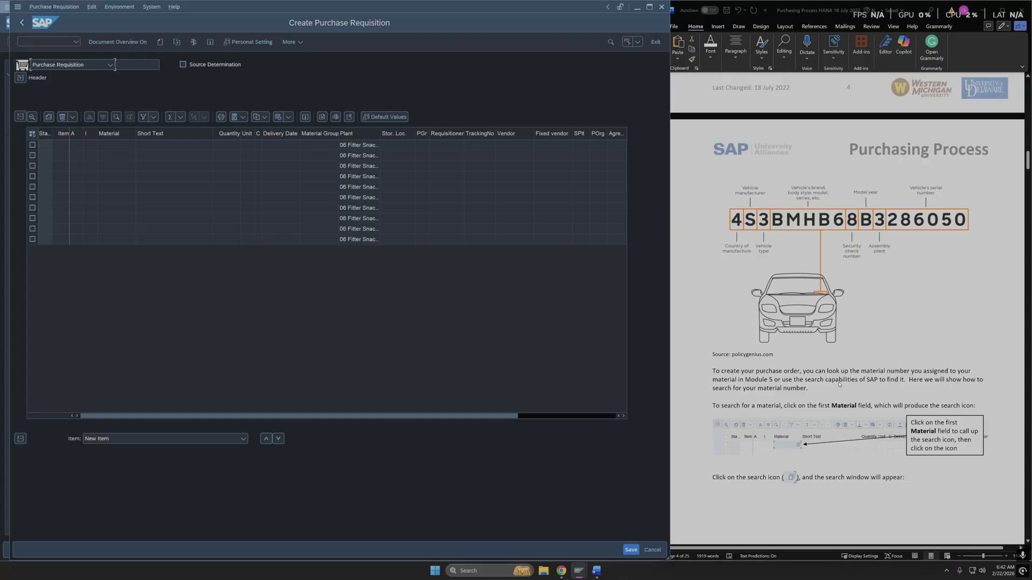
{"action": "scroll", "coordinate": [807, 377], "scroll_direction": "down", "scroll_amount": 1}
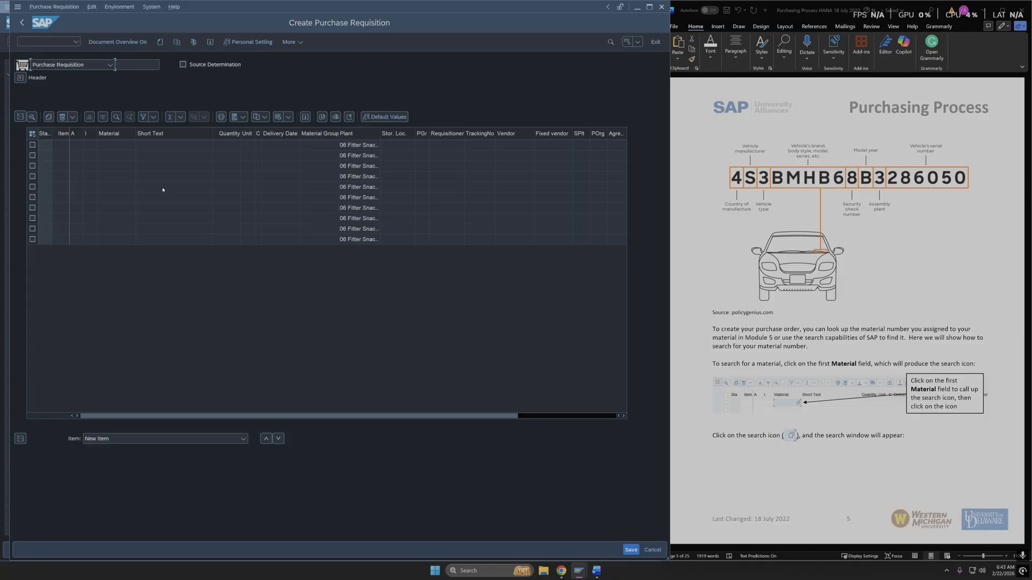
{"action": "left_click", "coordinate": [121, 147]}
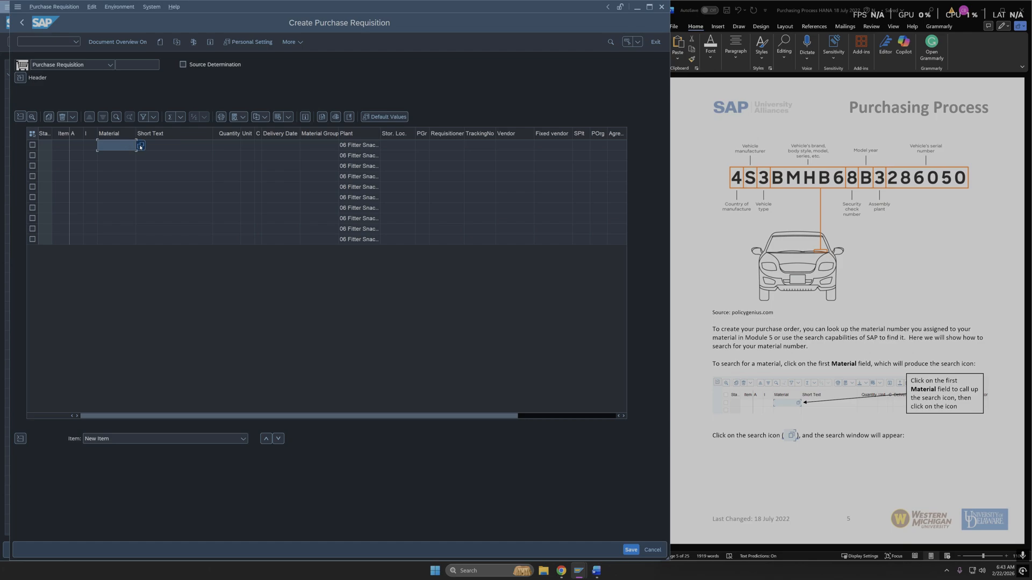
{"action": "left_click", "coordinate": [140, 146]}
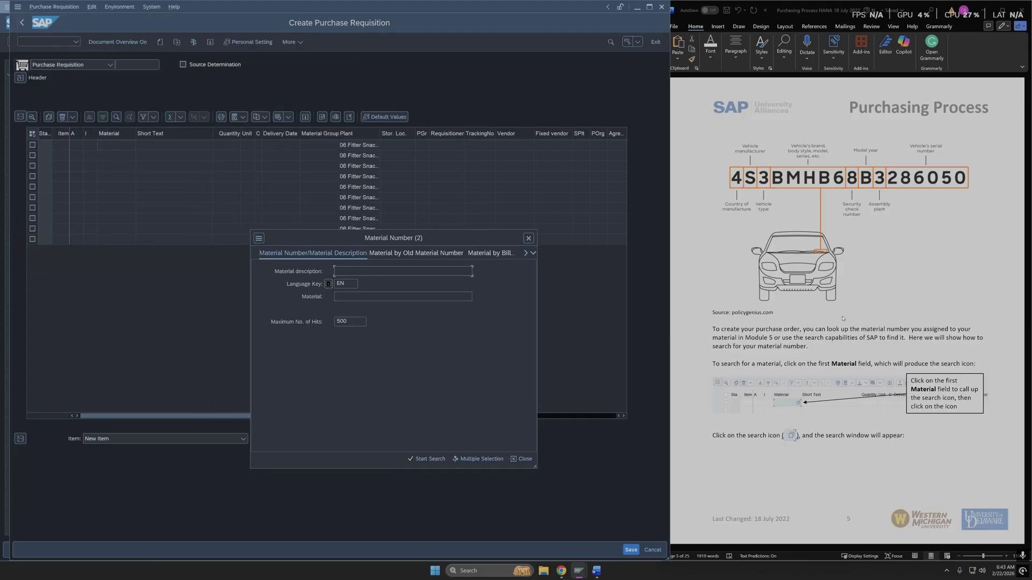
Step: Search for materials whose description matches 06*
{"action": "scroll", "coordinate": [843, 319], "scroll_direction": "down", "scroll_amount": 10}
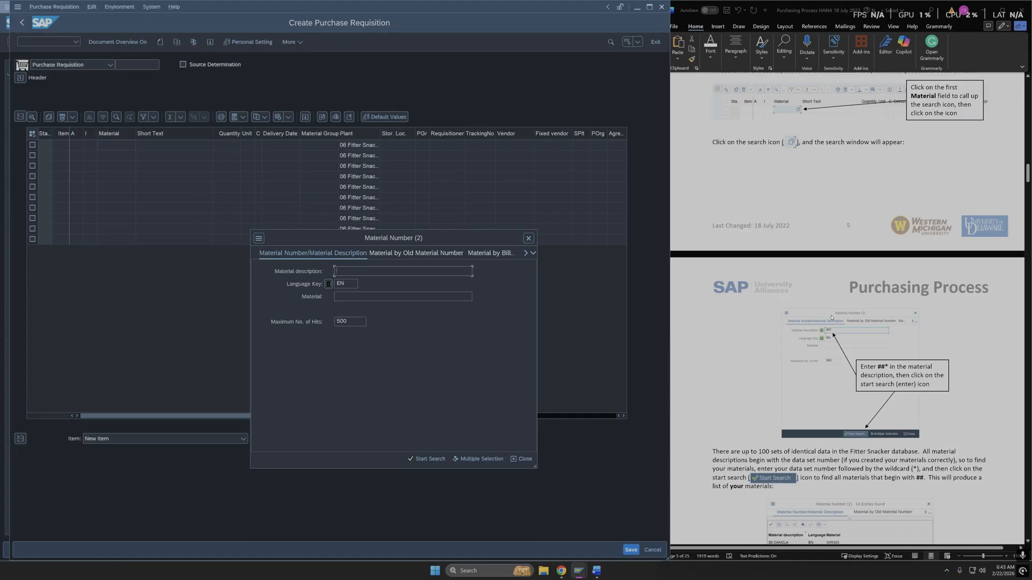
{"action": "scroll", "coordinate": [882, 331], "scroll_direction": "down", "scroll_amount": 1}
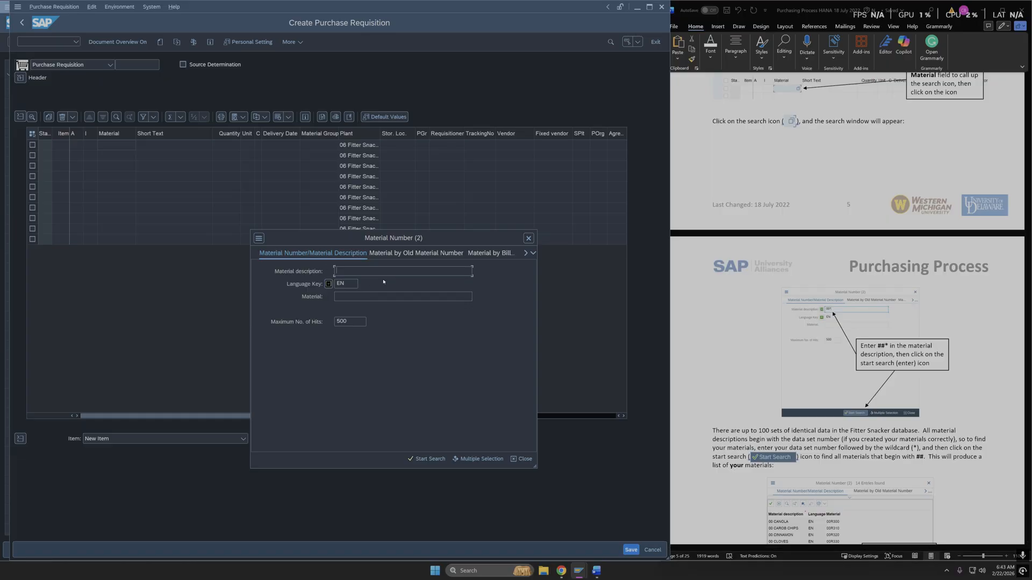
{"action": "type", "text": "6*"}
{"action": "left_click_drag", "start_coordinate": [348, 271], "coordinate": [343, 271]}
{"action": "left_click", "coordinate": [344, 284]}
{"action": "scroll", "coordinate": [836, 400], "scroll_direction": "down", "scroll_amount": 3}
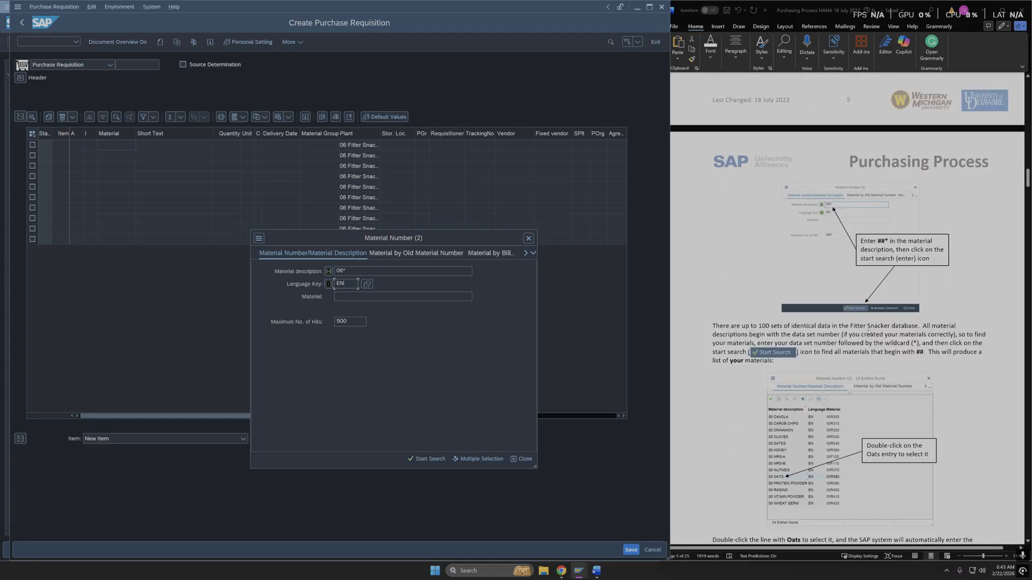
{"action": "left_click", "coordinate": [443, 460]}
{"action": "scroll", "coordinate": [756, 426], "scroll_direction": "down", "scroll_amount": 1}
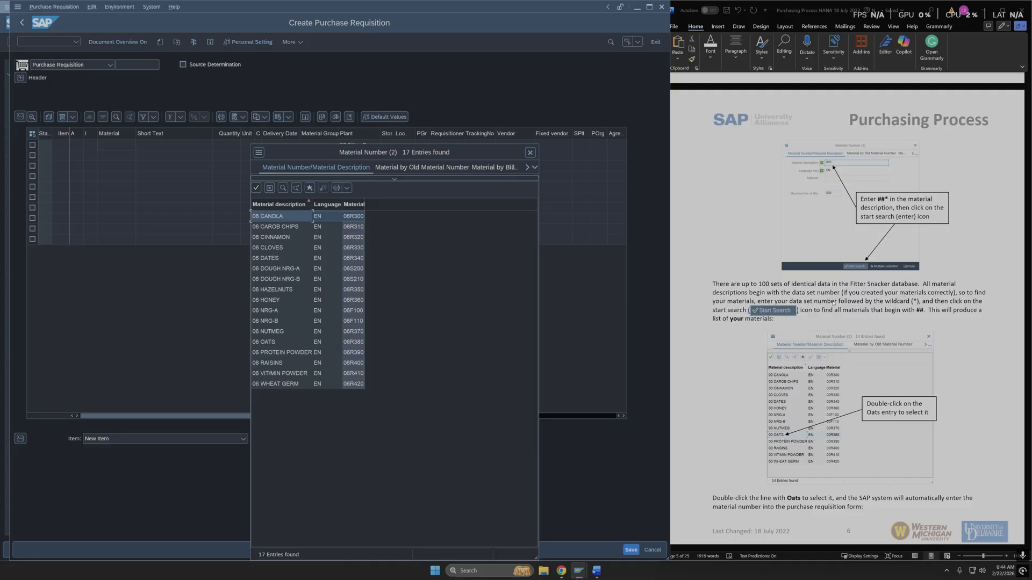
Step: Follow the exercise's instruction and choose the 06 OATS material from the search results for the first item
{"action": "left_click", "coordinate": [913, 302]}
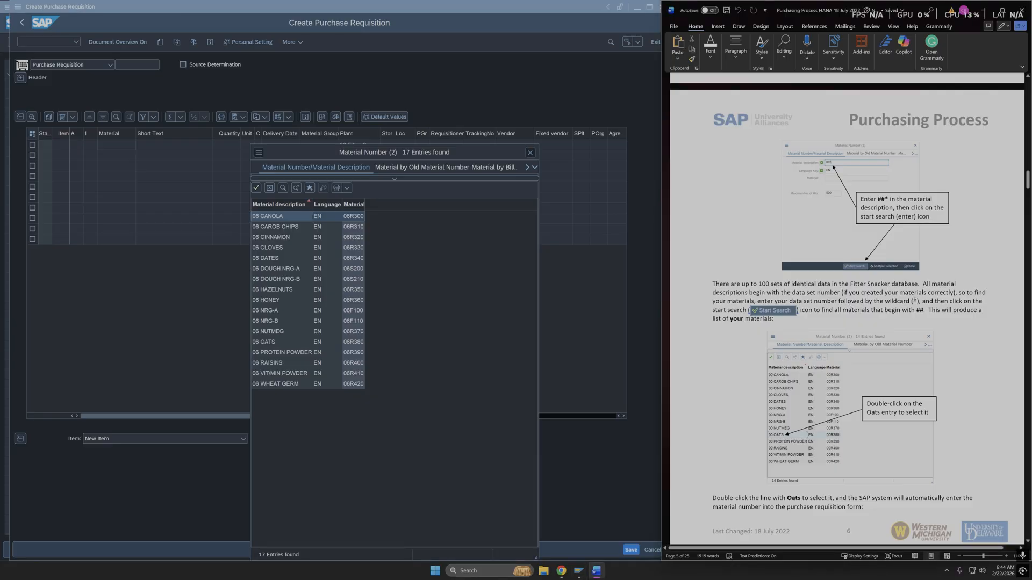
{"action": "double_click", "coordinate": [913, 302]}
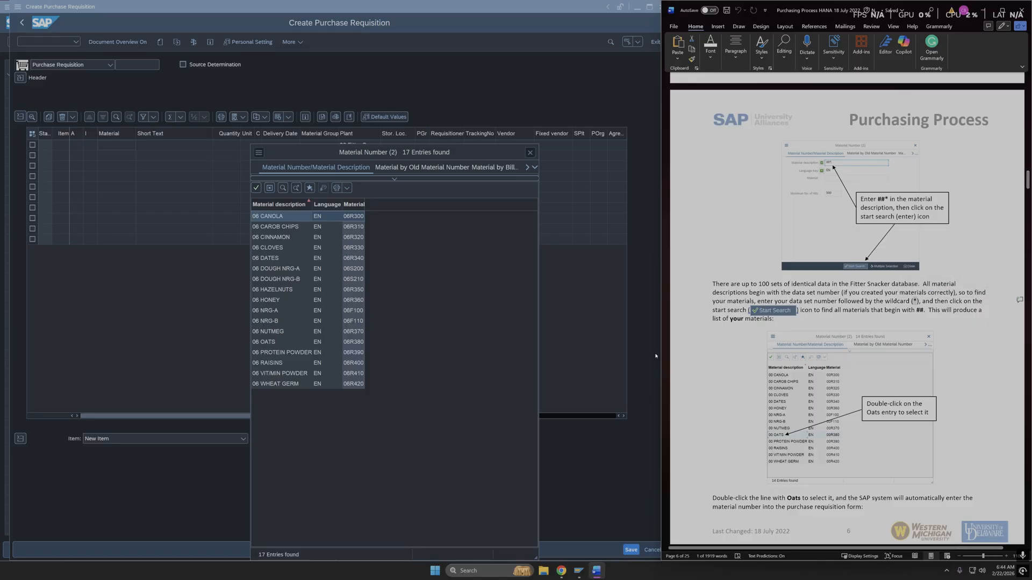
{"action": "scroll", "coordinate": [863, 259], "scroll_direction": "down", "scroll_amount": 2}
{"action": "scroll", "coordinate": [864, 259], "scroll_direction": "up", "scroll_amount": 1}
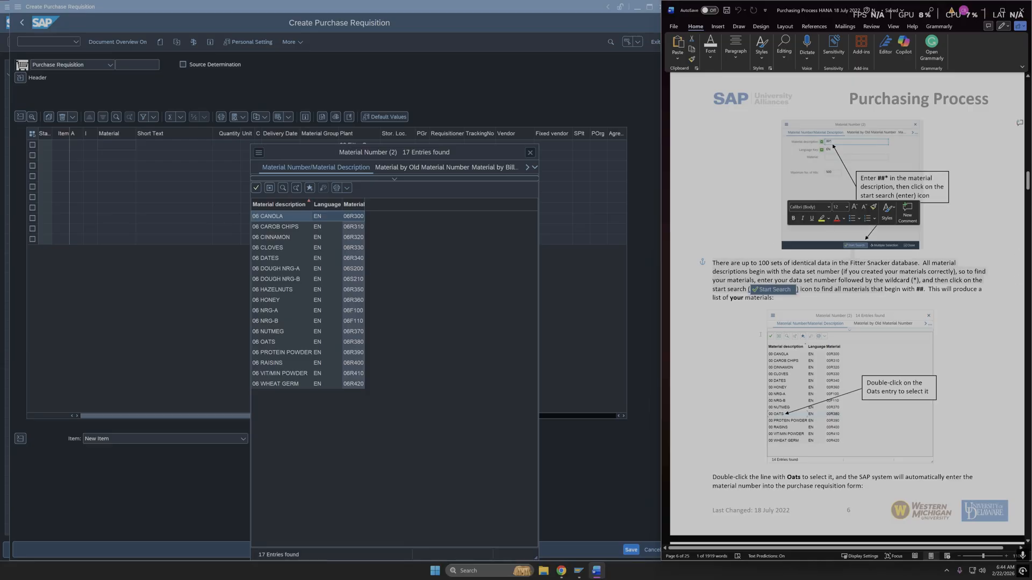
{"action": "scroll", "coordinate": [751, 312], "scroll_direction": "down", "scroll_amount": 1}
{"action": "scroll", "coordinate": [842, 288], "scroll_direction": "down", "scroll_amount": 2}
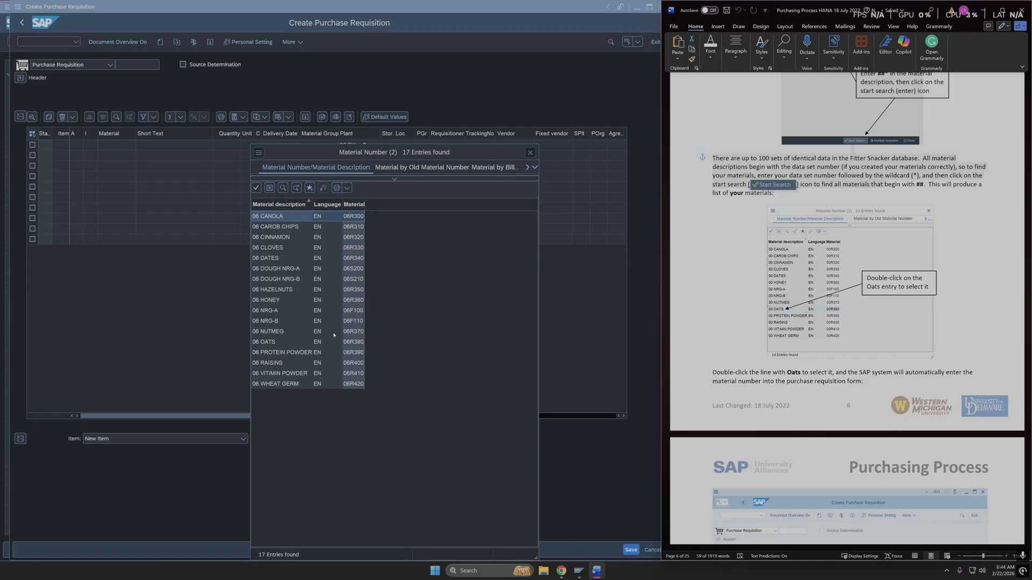
{"action": "double_click", "coordinate": [264, 342]}
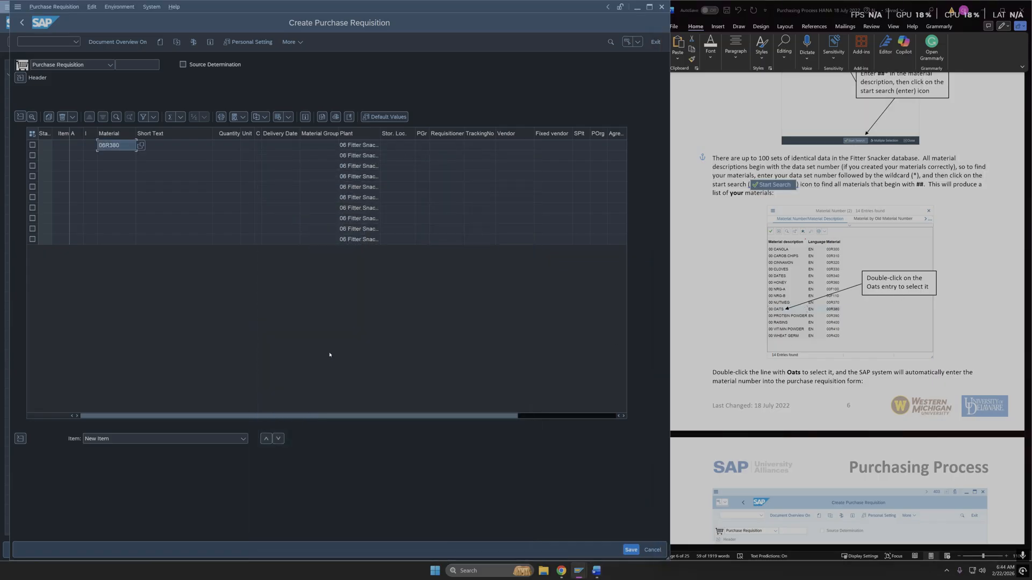
Step: Widen the item number, account assignment, item category and material columns in the item overview to show their full headings
{"action": "scroll", "coordinate": [762, 333], "scroll_direction": "down", "scroll_amount": 6}
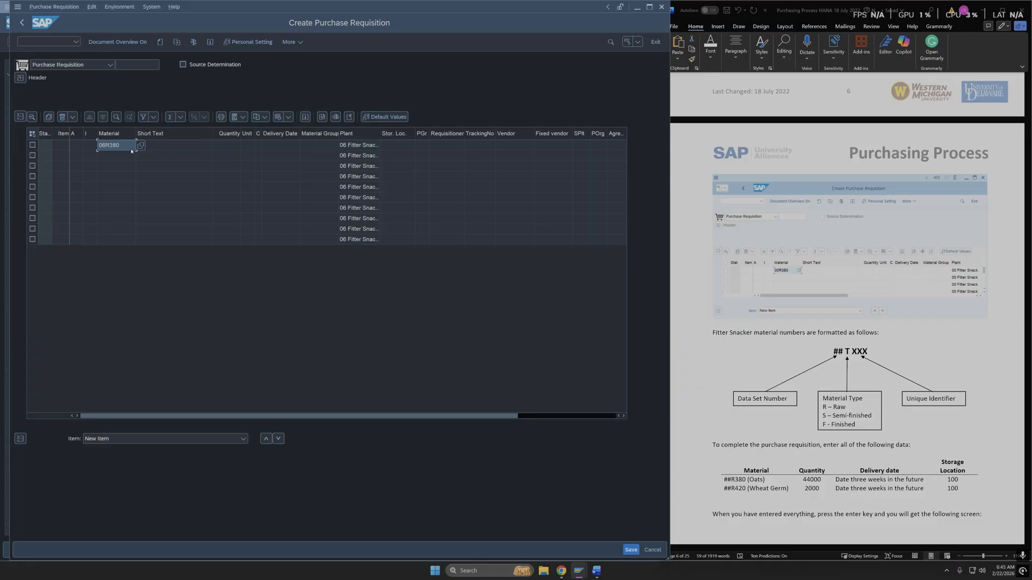
{"action": "scroll", "coordinate": [860, 322], "scroll_direction": "down", "scroll_amount": 2}
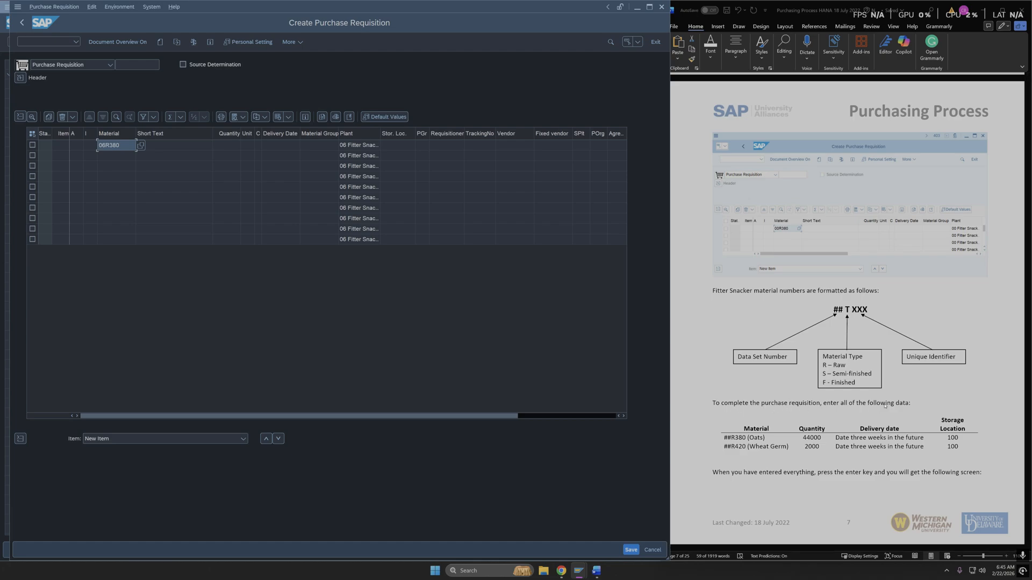
{"action": "scroll", "coordinate": [880, 409], "scroll_direction": "down", "scroll_amount": 4}
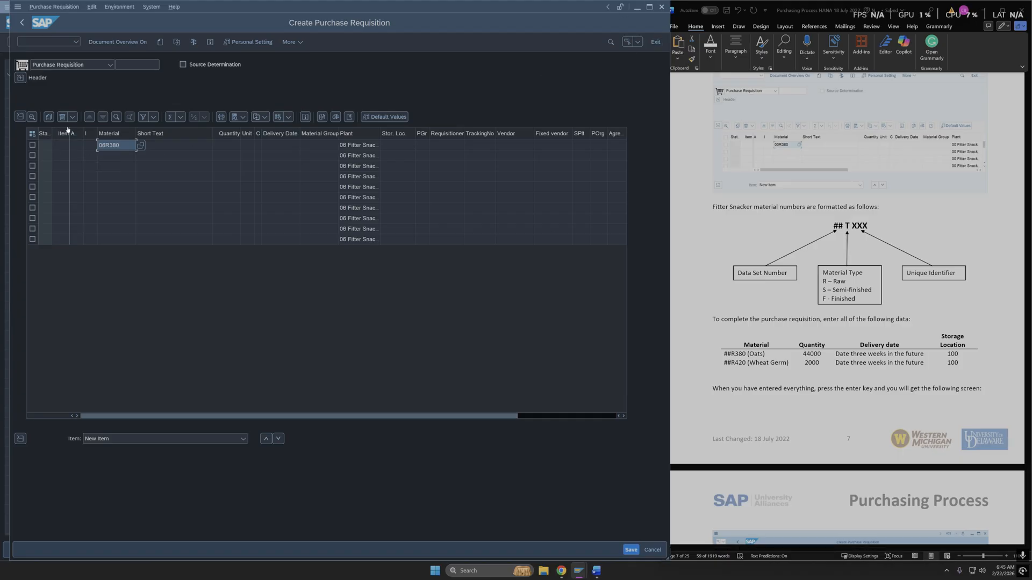
{"action": "left_click_drag", "start_coordinate": [69, 129], "coordinate": [242, 129]}
{"action": "left_click_drag", "start_coordinate": [294, 131], "coordinate": [431, 133]}
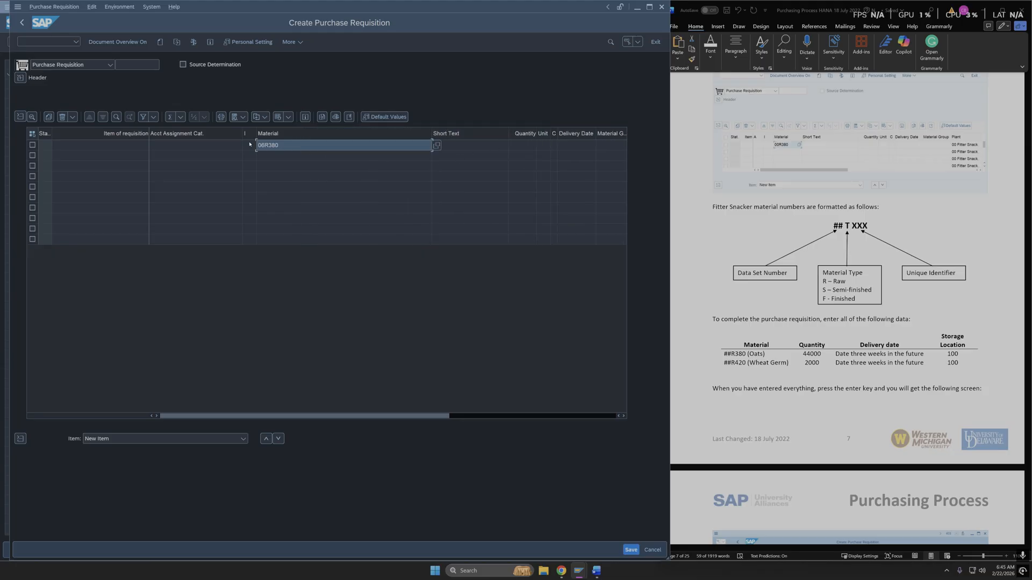
{"action": "left_click_drag", "start_coordinate": [278, 134], "coordinate": [329, 139]}
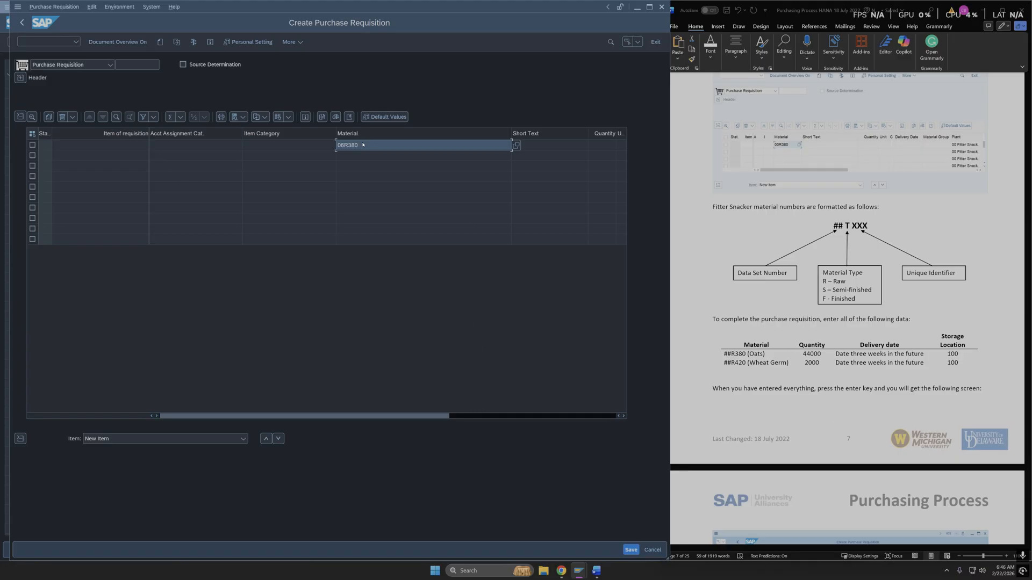
Step: Check the exercise's material table and enter material 06R420 for wheat germ on the second item line
{"action": "left_click", "coordinate": [755, 354]}
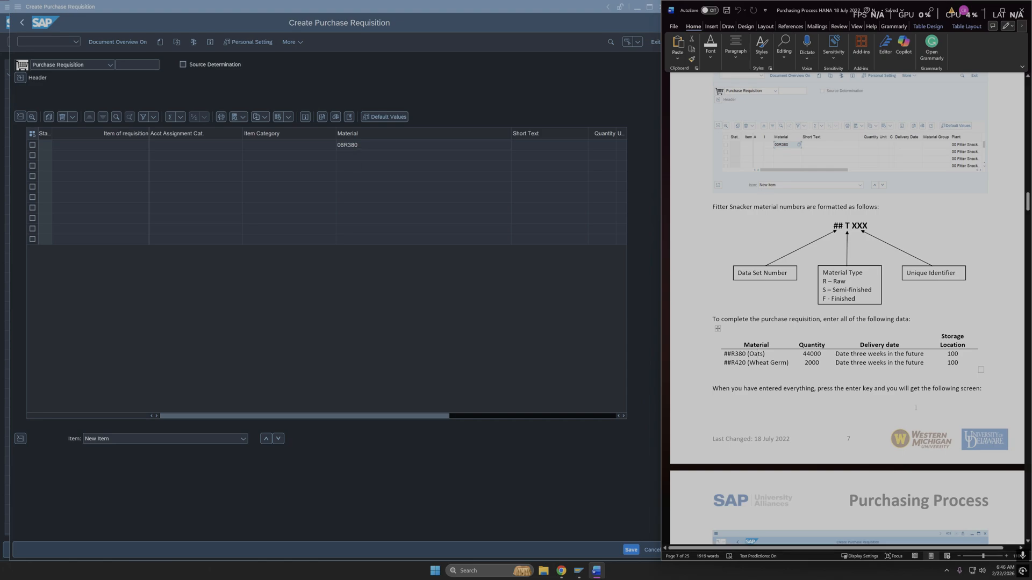
{"action": "double_click", "coordinate": [729, 363]}
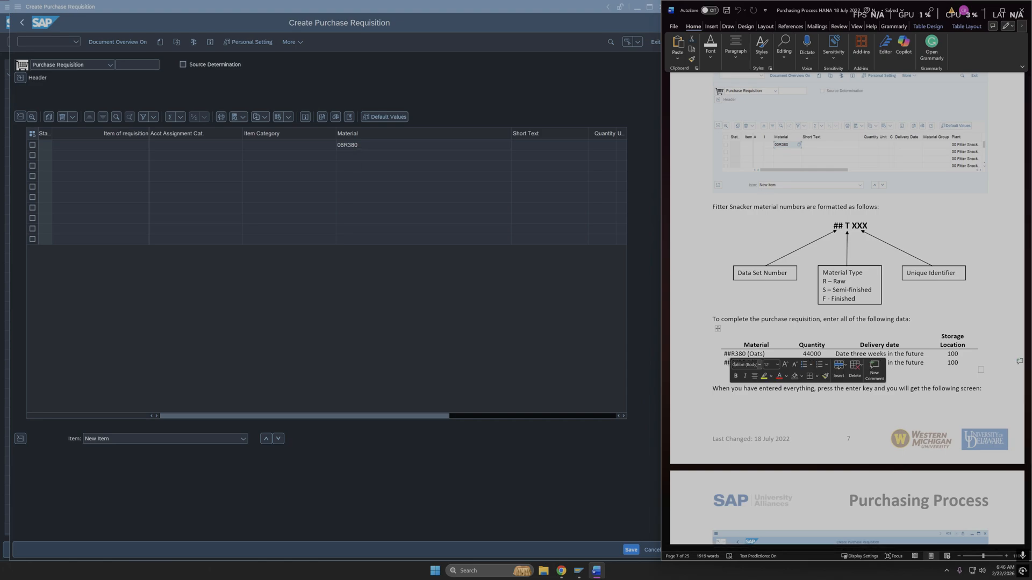
{"action": "left_click", "coordinate": [718, 367]}
{"action": "scroll", "coordinate": [731, 395], "scroll_direction": "down", "scroll_amount": 1}
{"action": "scroll", "coordinate": [734, 393], "scroll_direction": "down", "scroll_amount": 3}
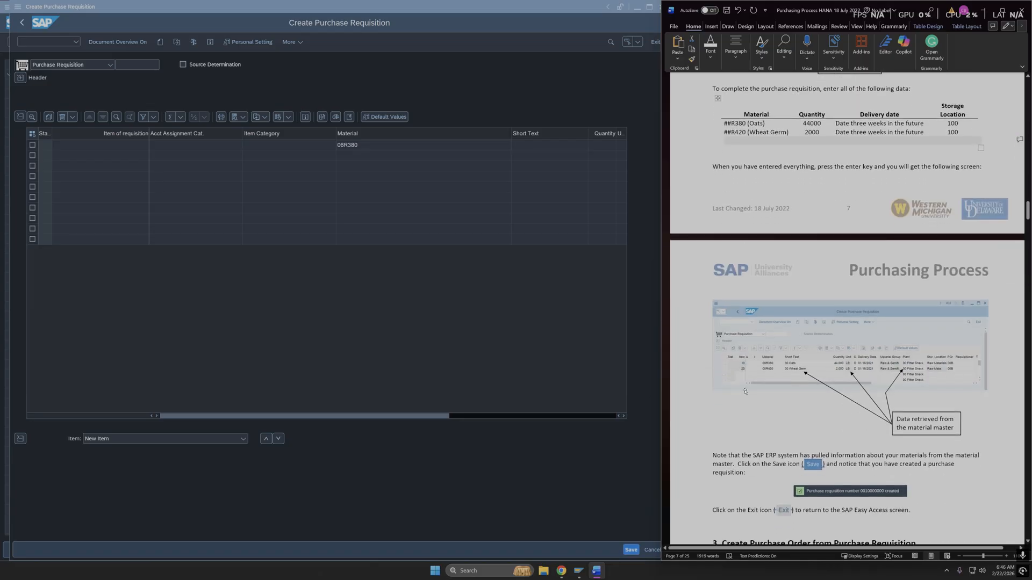
{"action": "scroll", "coordinate": [785, 368], "scroll_direction": "up", "scroll_amount": 3}
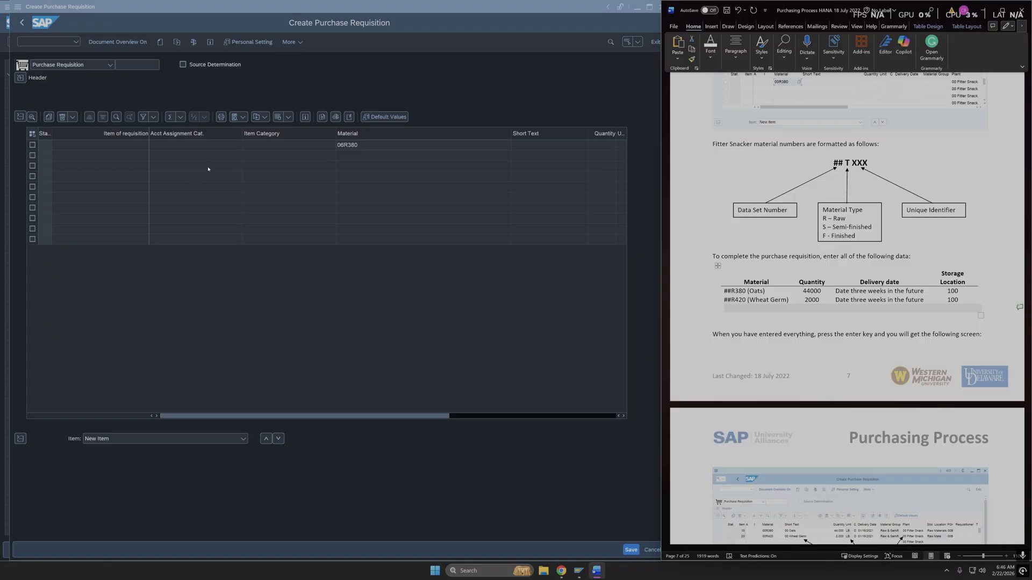
{"action": "left_click", "coordinate": [367, 156]}
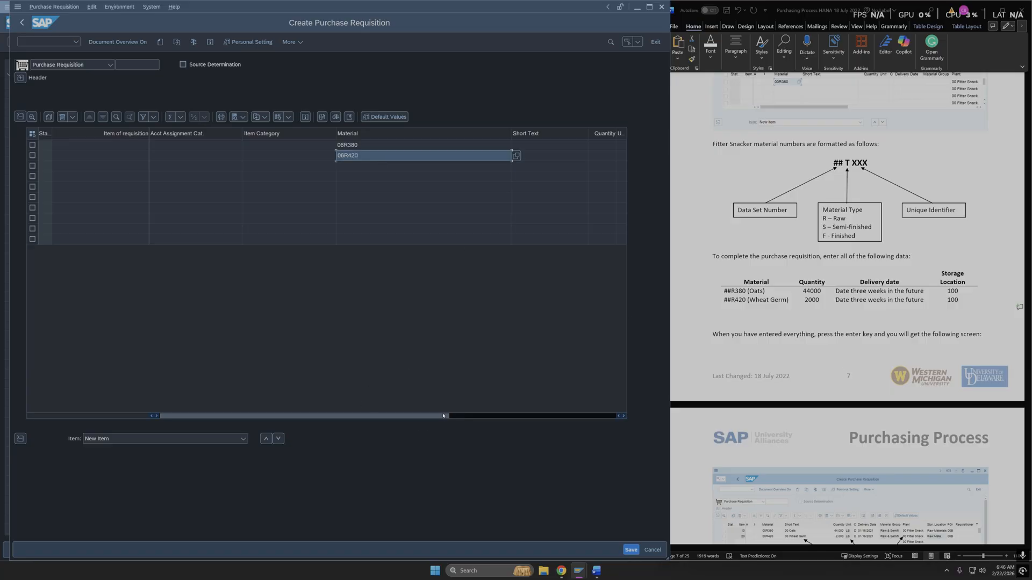
Step: Resize the quantity column in the item overview so its heading reads Qty requested
{"action": "left_click_drag", "start_coordinate": [447, 415], "coordinate": [509, 416]}
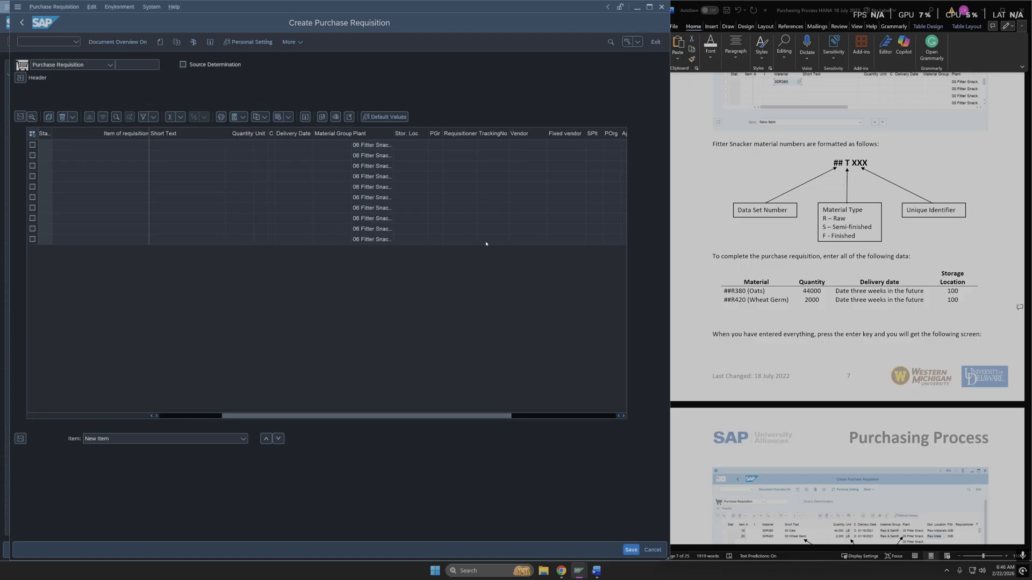
{"action": "left_click_drag", "start_coordinate": [399, 415], "coordinate": [358, 413]}
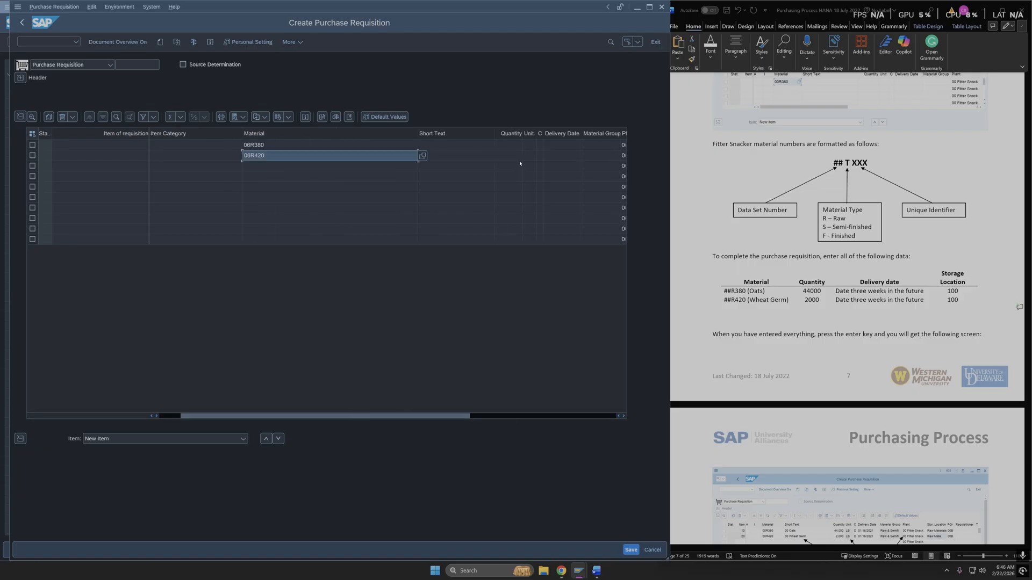
{"action": "double_click", "coordinate": [522, 134]}
{"action": "left_click_drag", "start_coordinate": [369, 415], "coordinate": [434, 425]}
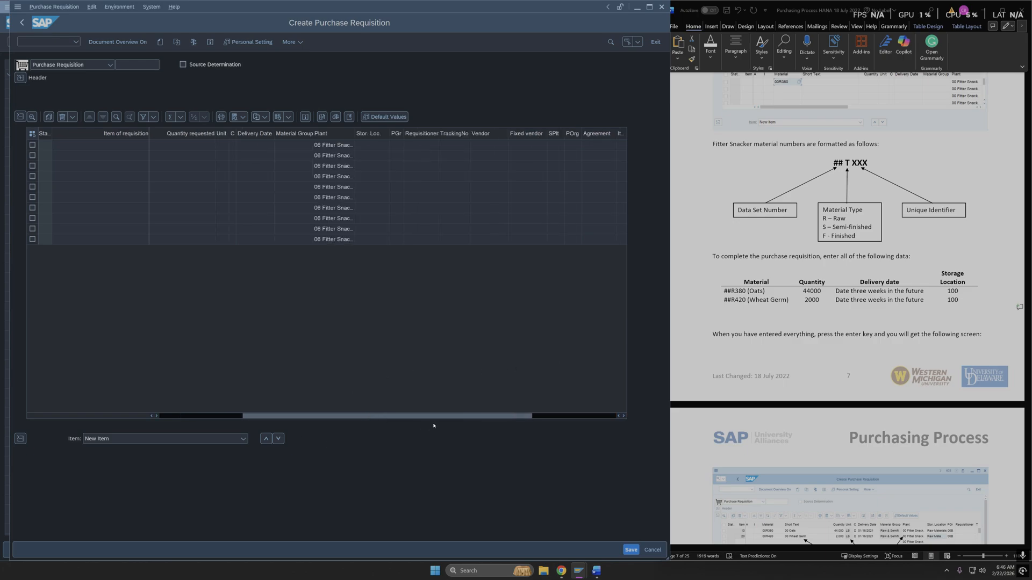
{"action": "left_click_drag", "start_coordinate": [517, 417], "coordinate": [597, 425]}
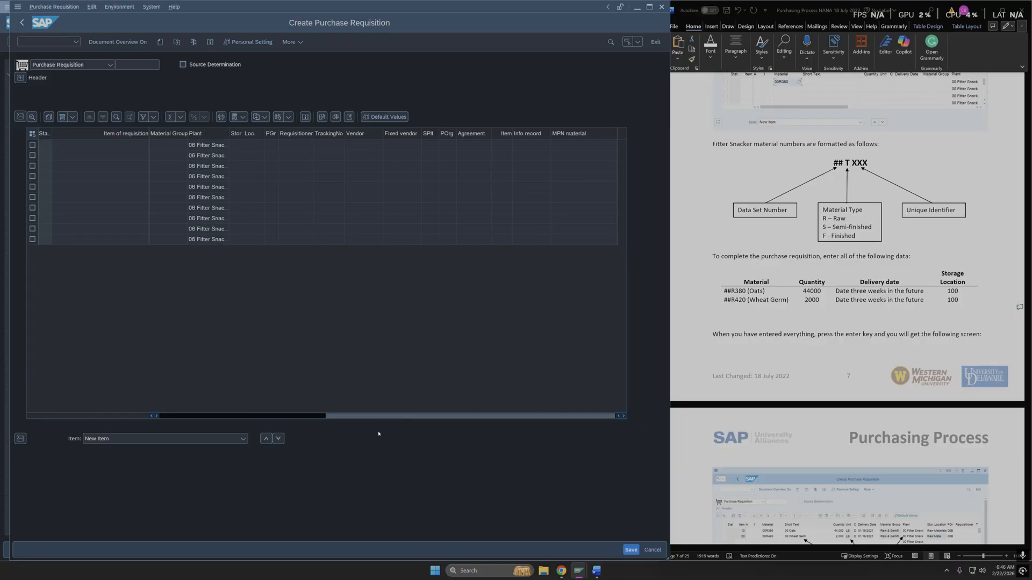
{"action": "left_click_drag", "start_coordinate": [361, 415], "coordinate": [288, 408]}
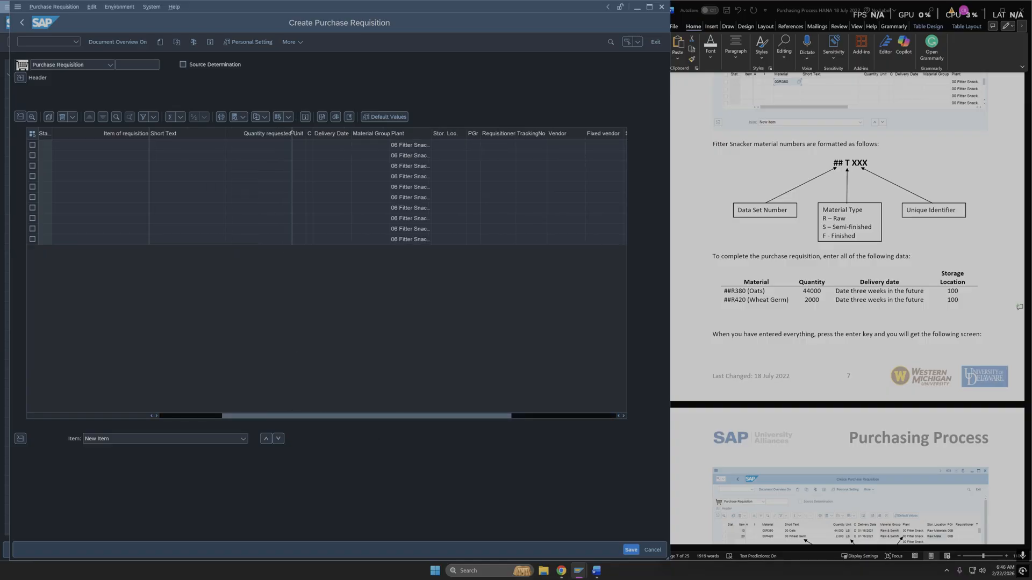
{"action": "left_click_drag", "start_coordinate": [291, 134], "coordinate": [270, 131]}
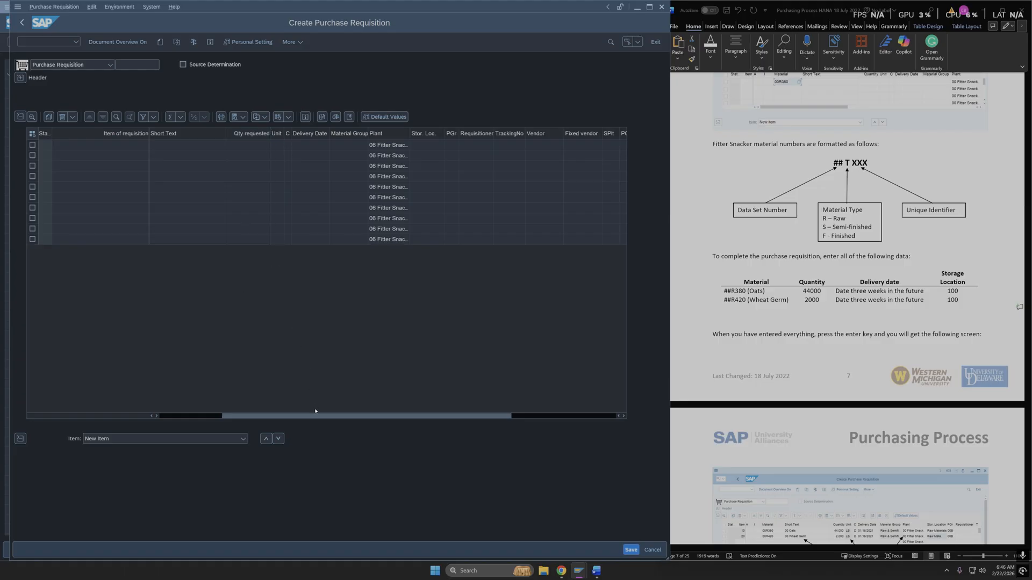
{"action": "scroll", "coordinate": [322, 422], "scroll_direction": "left", "scroll_amount": 2}
{"action": "scroll", "coordinate": [925, 475], "scroll_direction": "down", "scroll_amount": 1}
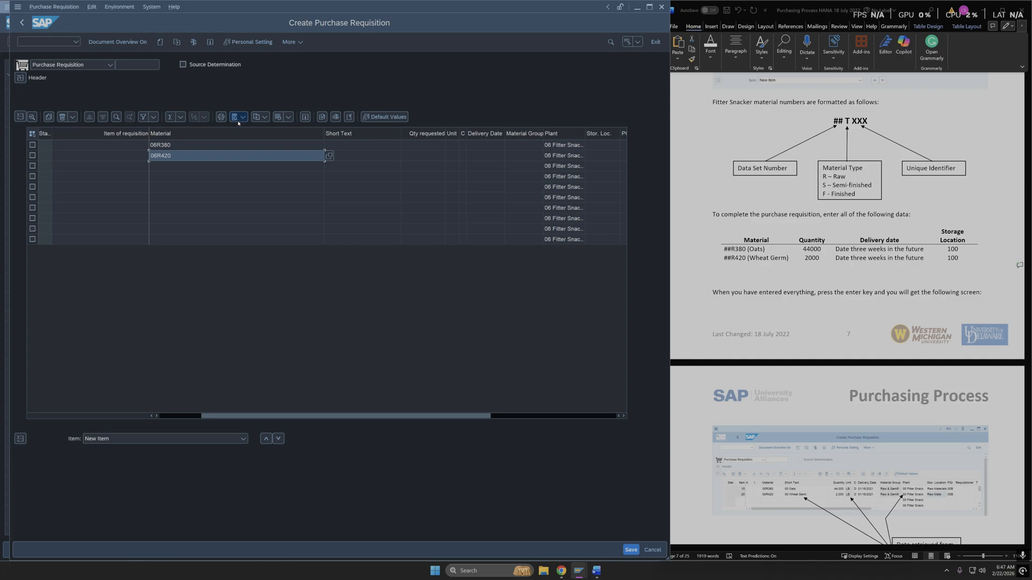
Step: Enter the short texts 06 Oats for material 06R380 and 06 Wheat Germ for material 06R420
{"action": "left_click", "coordinate": [352, 147]}
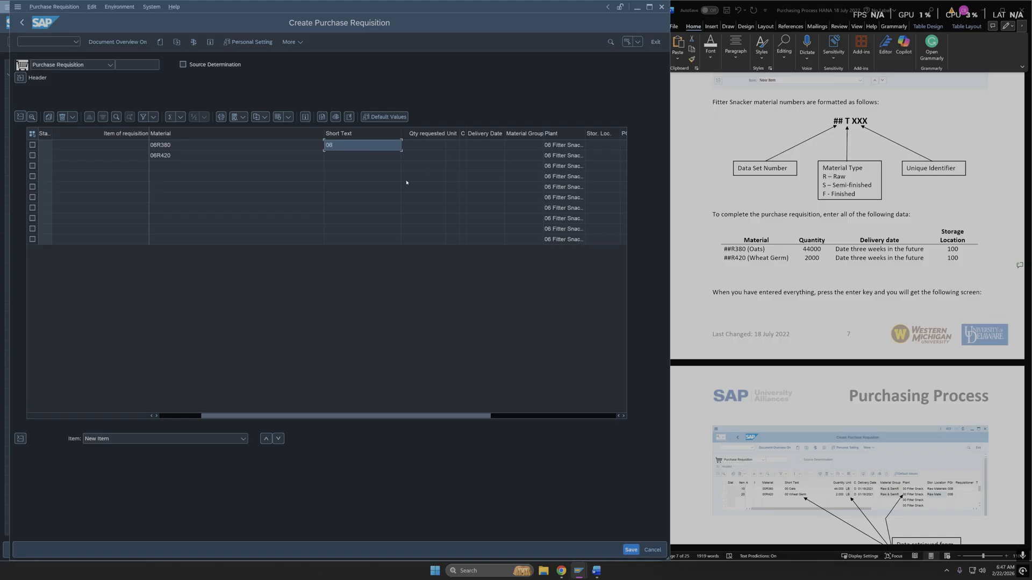
{"action": "scroll", "coordinate": [887, 475], "scroll_direction": "down", "scroll_amount": 5}
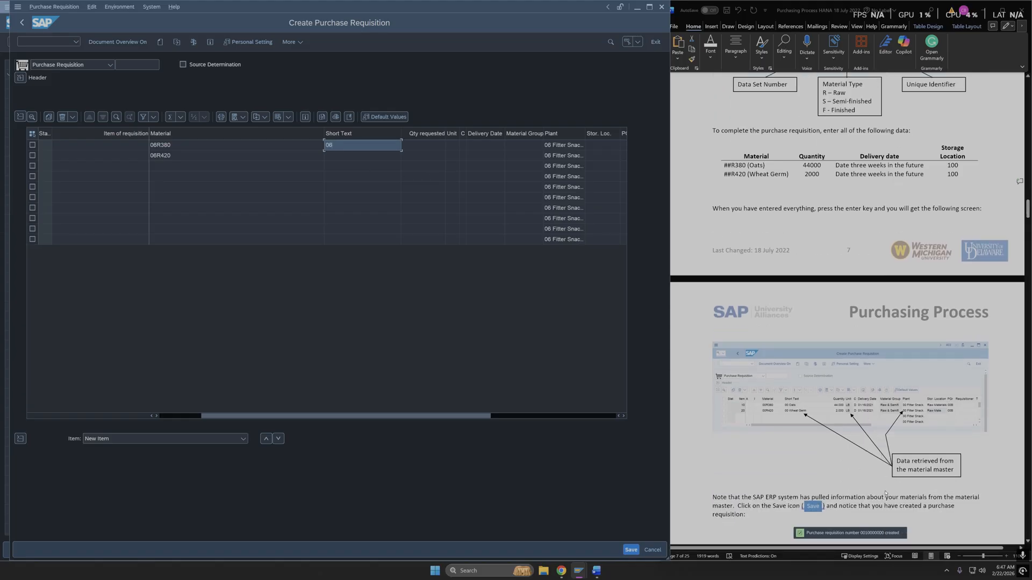
{"action": "scroll", "coordinate": [887, 475], "scroll_direction": "down", "scroll_amount": 1}
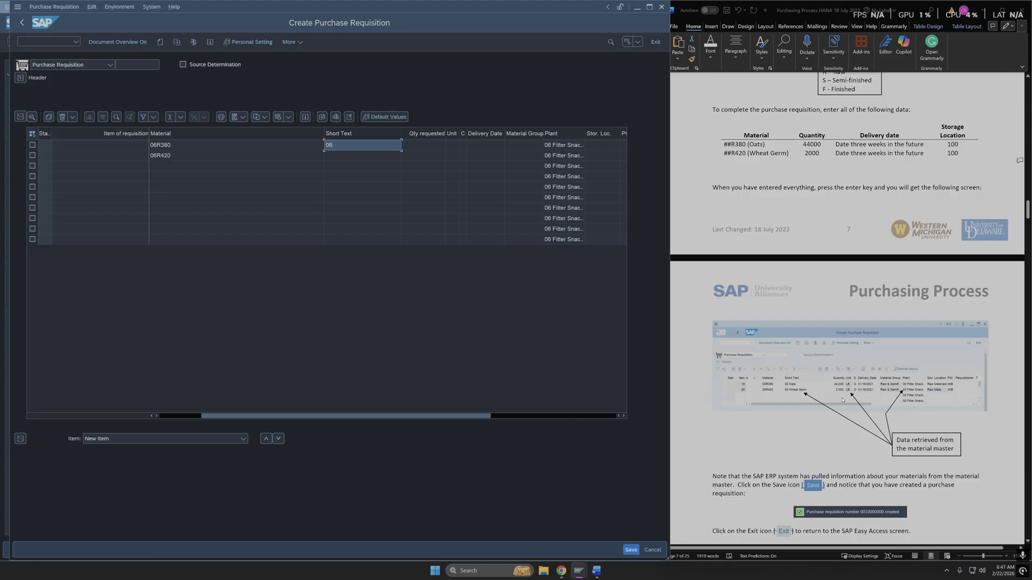
{"action": "left_click", "coordinate": [398, 159]}
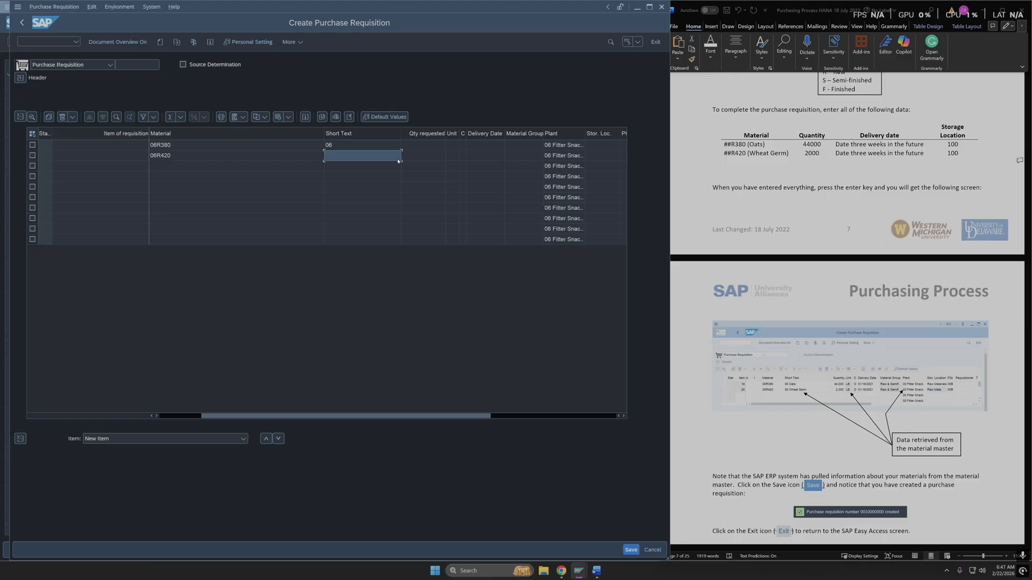
{"action": "type", "text": "06 Wheat Germ"}
{"action": "left_click", "coordinate": [373, 133]}
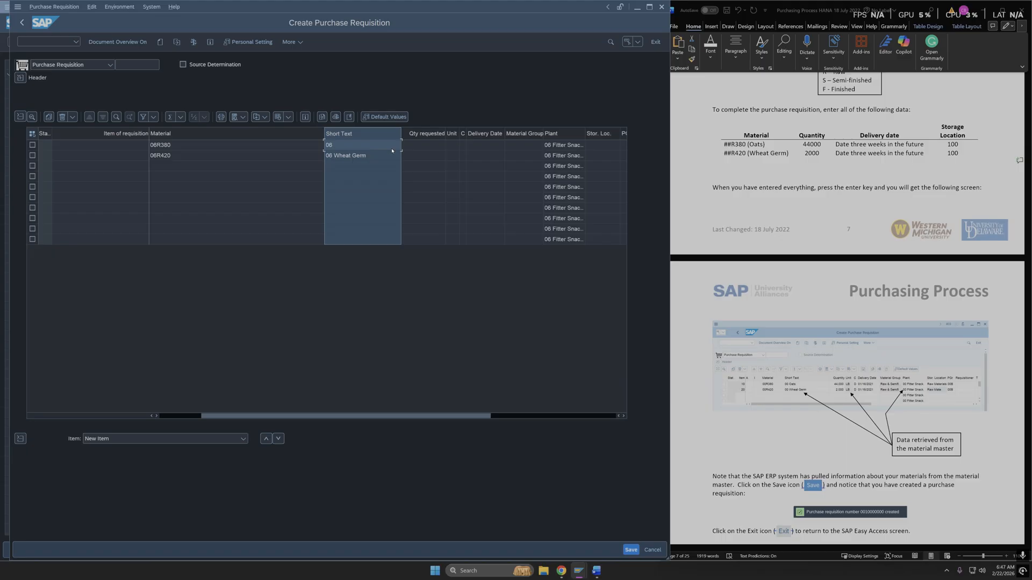
{"action": "left_click", "coordinate": [288, 148]}
{"action": "left_click", "coordinate": [346, 145]}
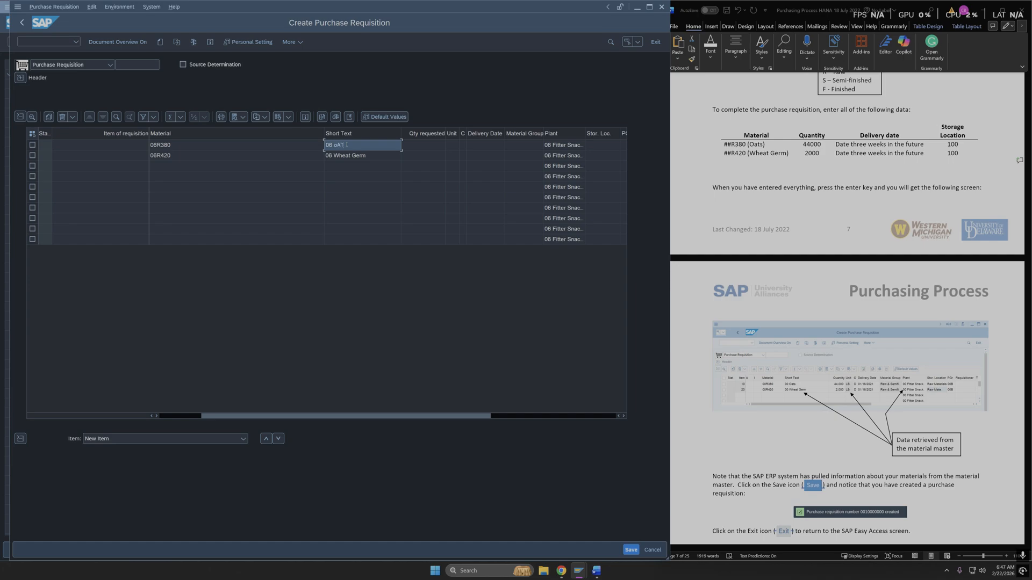
{"action": "type", "text": "Oats"}
{"action": "left_click", "coordinate": [535, 466]}
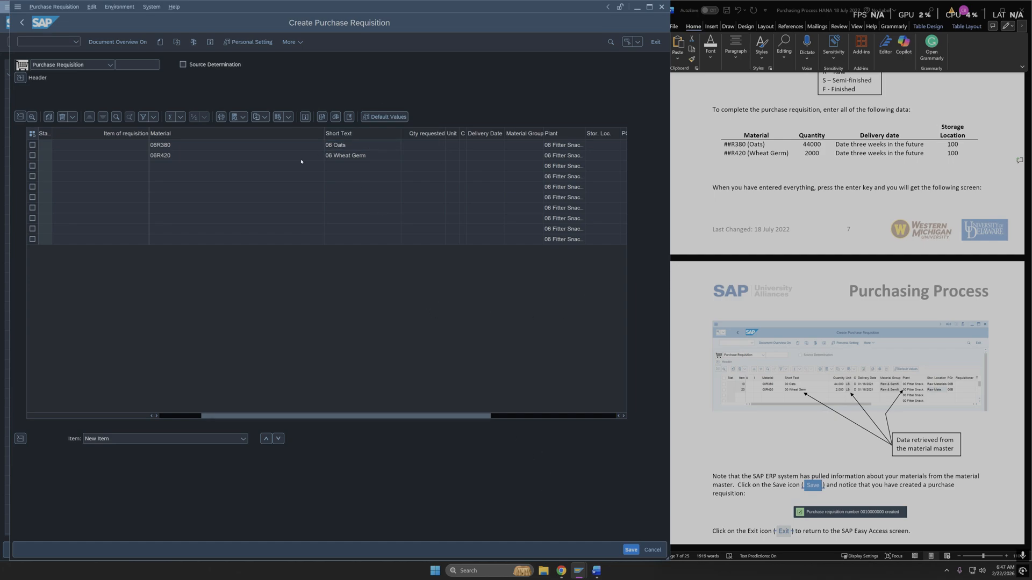
Step: Set the requested quantities to 44000 for the oats item and 2000 for the wheat germ item
{"action": "scroll", "coordinate": [712, 325], "scroll_direction": "down", "scroll_amount": 2}
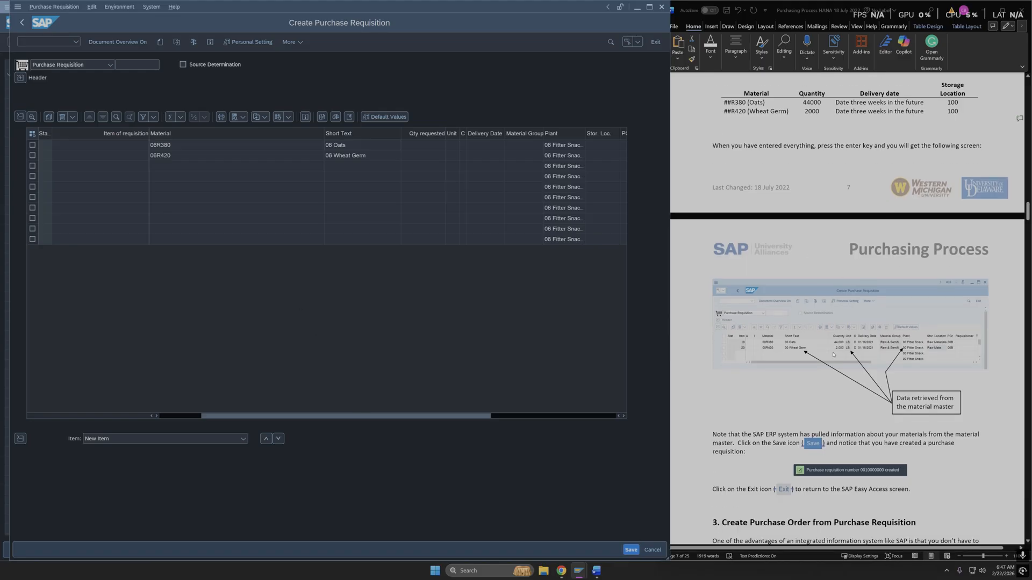
{"action": "scroll", "coordinate": [847, 378], "scroll_direction": "up", "scroll_amount": 3}
{"action": "scroll", "coordinate": [832, 340], "scroll_direction": "down", "scroll_amount": 1}
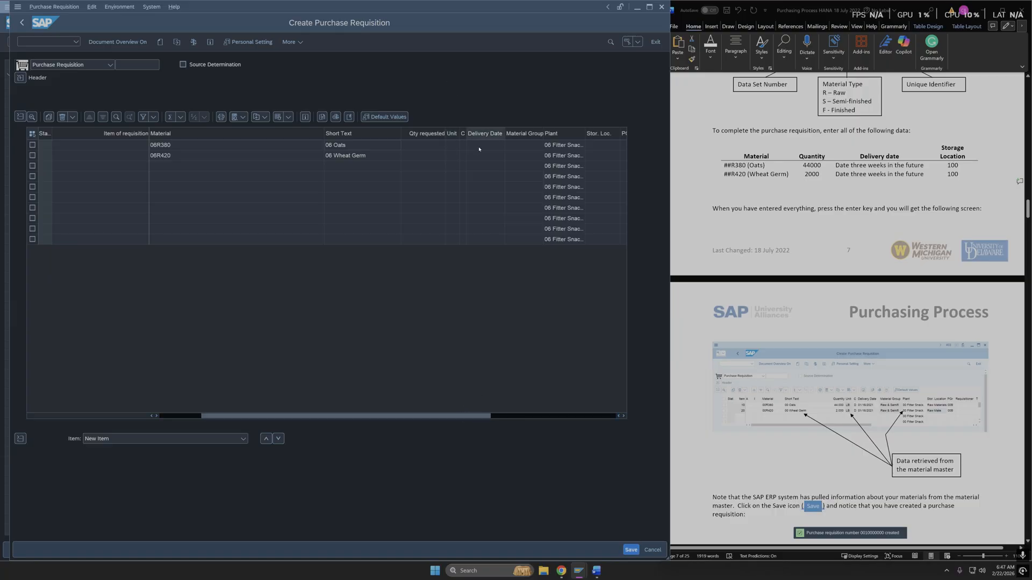
{"action": "left_click_drag", "start_coordinate": [435, 416], "coordinate": [549, 402]}
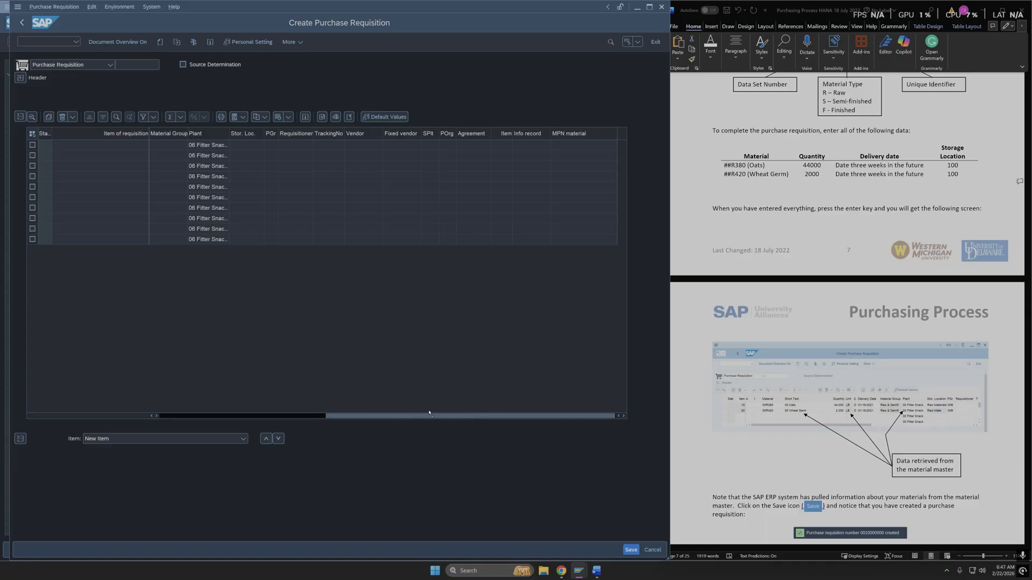
{"action": "left_click_drag", "start_coordinate": [586, 415], "coordinate": [503, 413]}
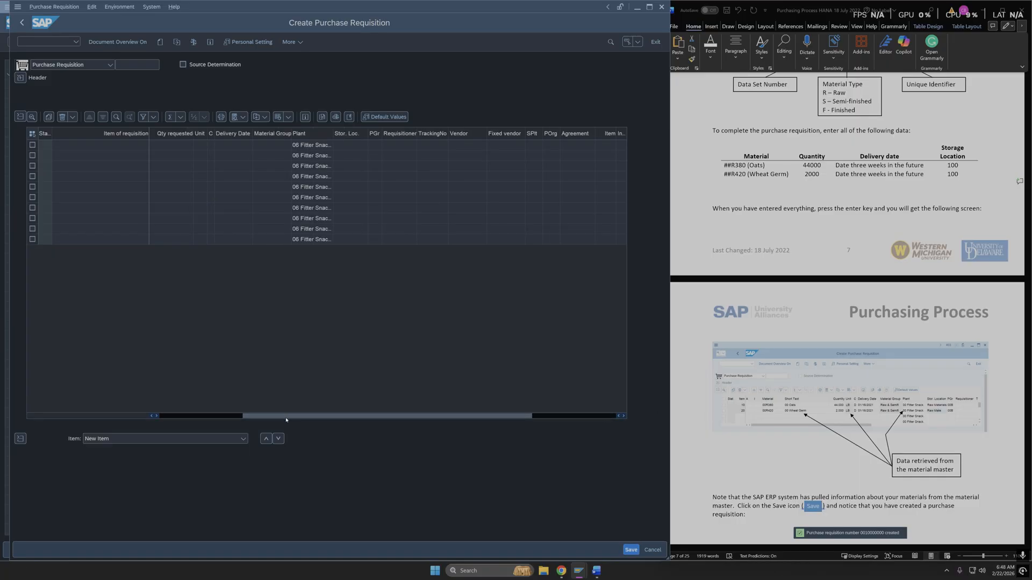
{"action": "left_click_drag", "start_coordinate": [284, 416], "coordinate": [264, 415]}
{"action": "left_click", "coordinate": [247, 144]}
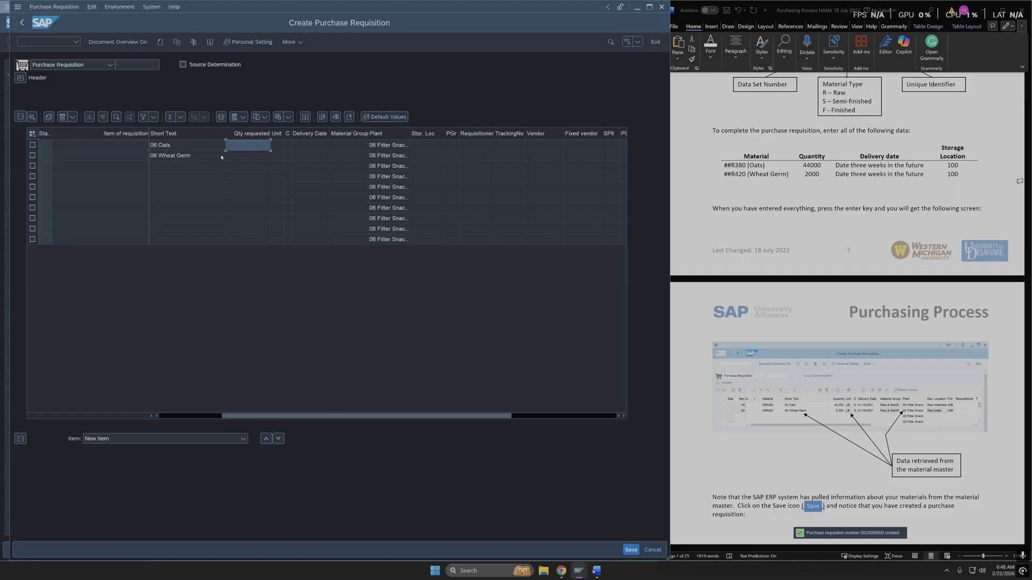
{"action": "type", "text": "44"}
{"action": "left_click", "coordinate": [260, 163]}
{"action": "left_click", "coordinate": [262, 157]}
{"action": "type", "text": "2000"}
Step: Set the oats item's delivery date to 03/08/2026 using the calendar
{"action": "left_click", "coordinate": [319, 145]}
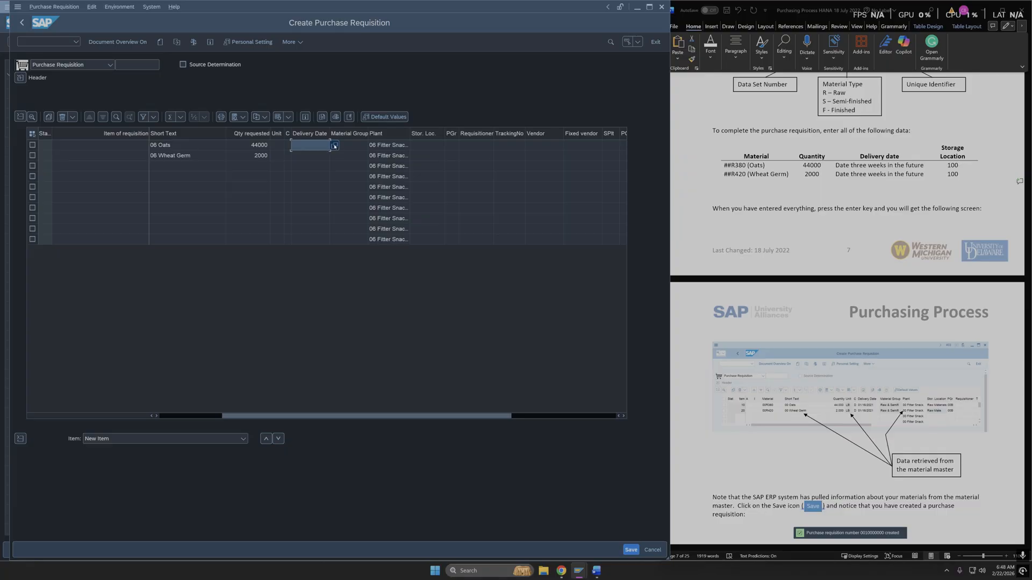
{"action": "left_click", "coordinate": [335, 145]}
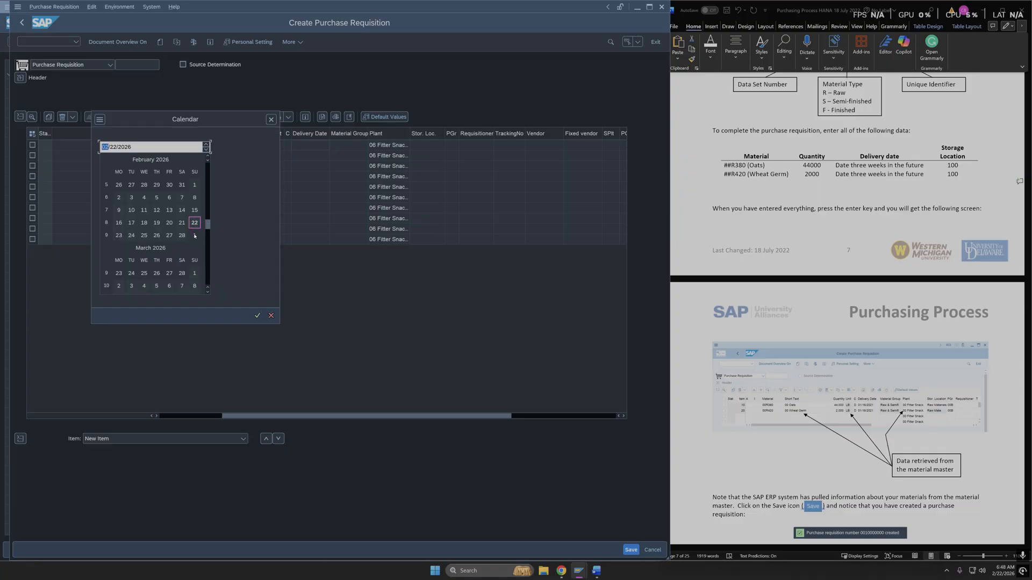
{"action": "scroll", "coordinate": [195, 239], "scroll_direction": "down", "scroll_amount": 1}
{"action": "double_click", "coordinate": [195, 249]}
Step: Set the wheat germ item's delivery date to 03/08/2026 using the calendar
{"action": "left_click", "coordinate": [316, 155]}
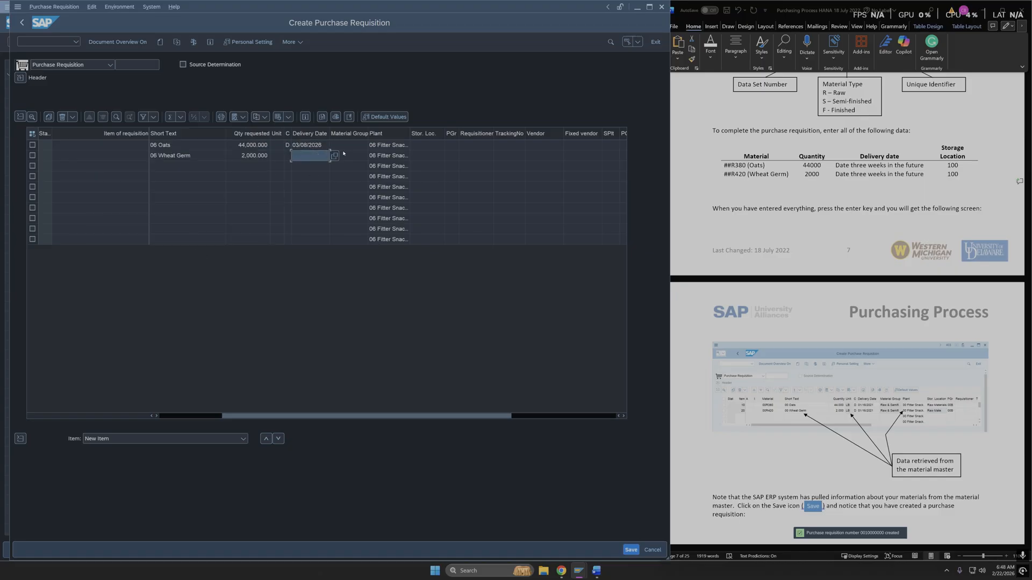
{"action": "key", "text": "F4"}
{"action": "scroll", "coordinate": [191, 246], "scroll_direction": "down", "scroll_amount": 1}
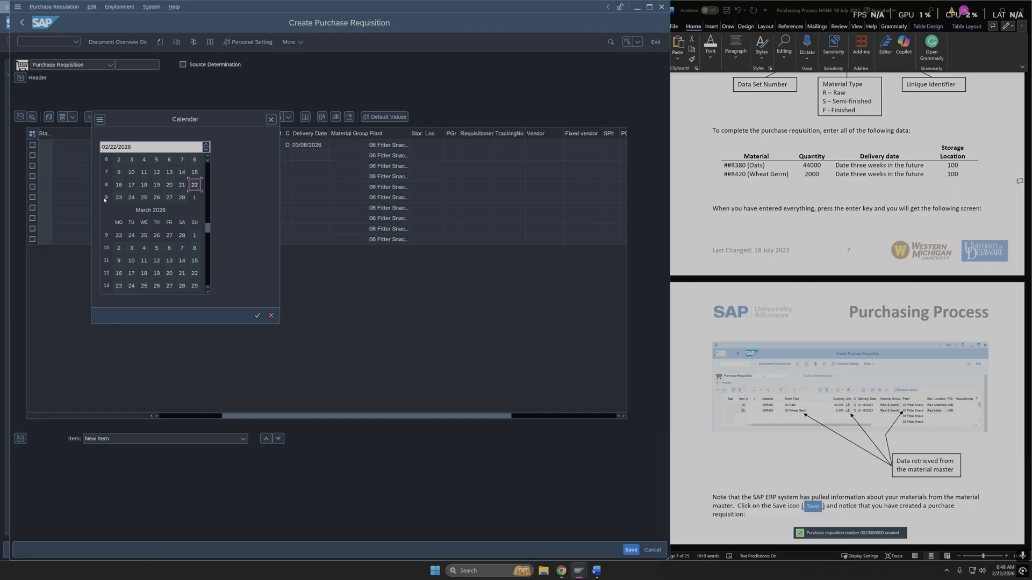
{"action": "scroll", "coordinate": [117, 209], "scroll_direction": "up", "scroll_amount": 1}
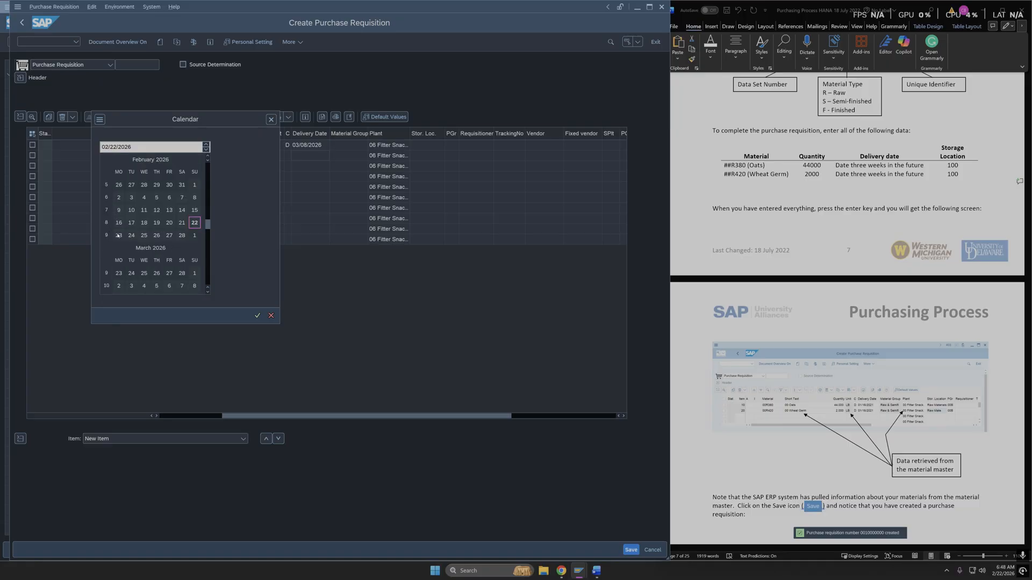
{"action": "scroll", "coordinate": [110, 214], "scroll_direction": "down", "scroll_amount": 1}
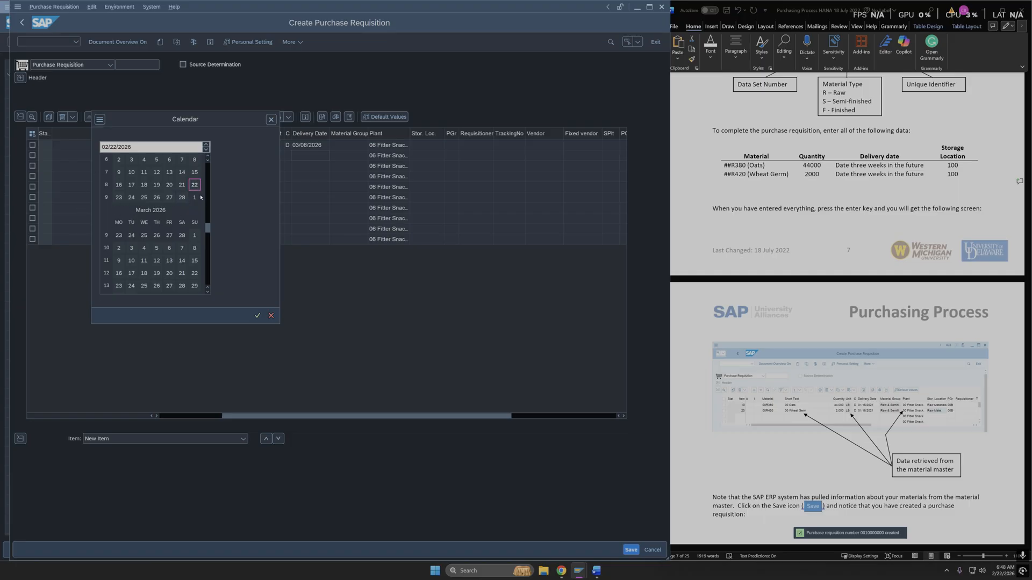
{"action": "double_click", "coordinate": [194, 248]}
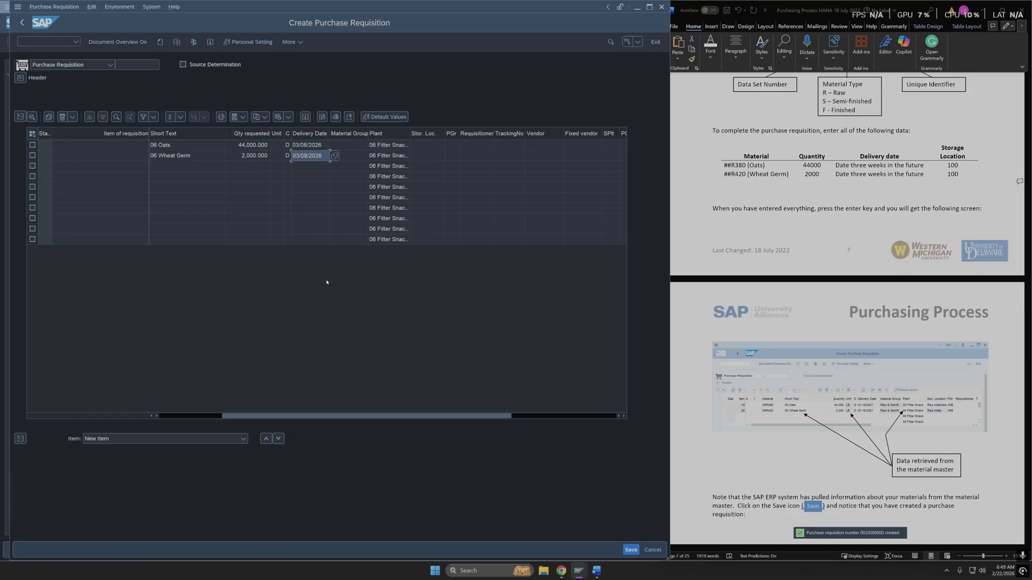
Step: Check the exercise's storage location requirement and enter storage location 100 for both the oats and wheat germ items
{"action": "scroll", "coordinate": [752, 300], "scroll_direction": "down", "scroll_amount": 3}
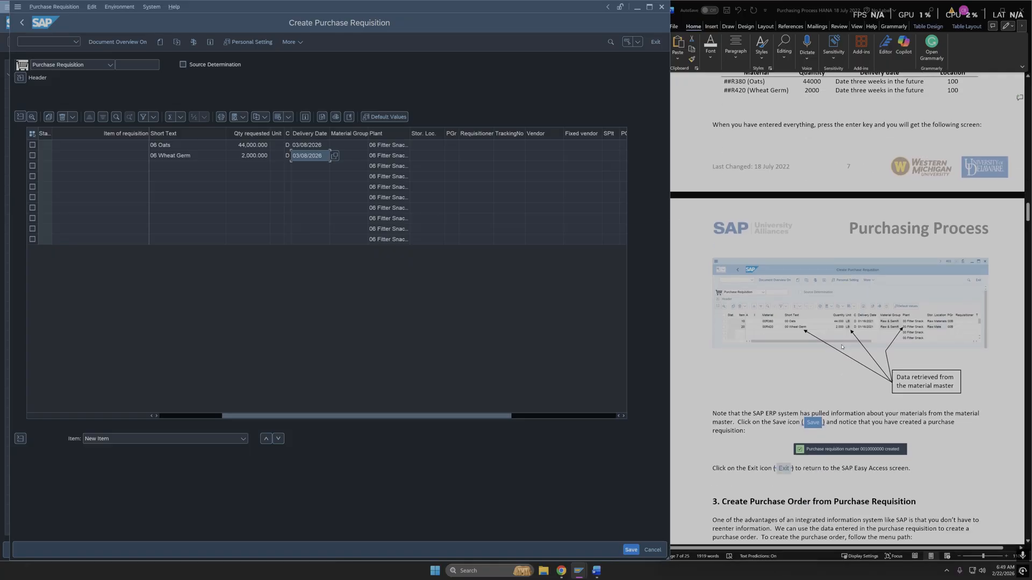
{"action": "scroll", "coordinate": [842, 347], "scroll_direction": "down", "scroll_amount": 2}
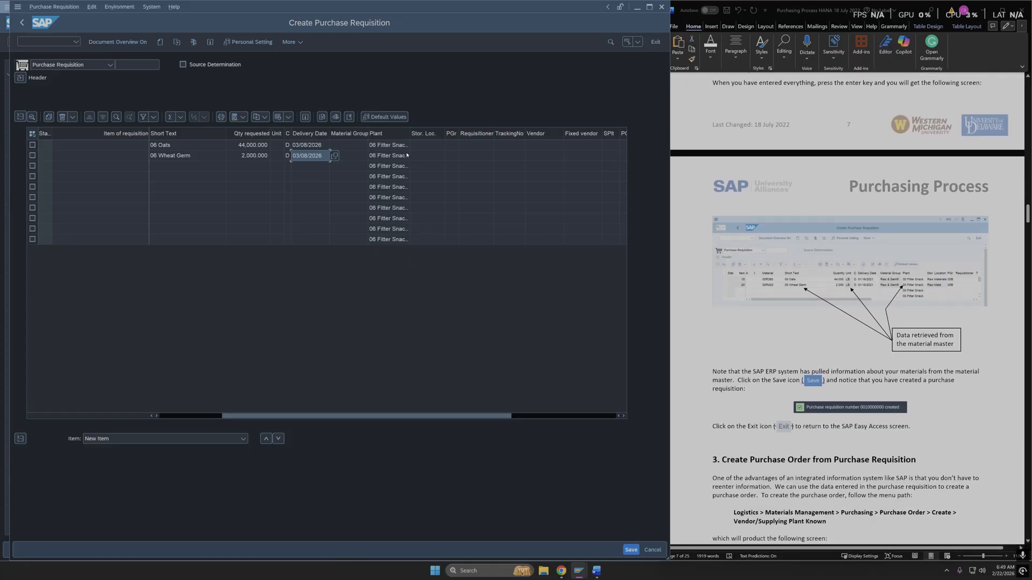
{"action": "scroll", "coordinate": [819, 326], "scroll_direction": "up", "scroll_amount": 5}
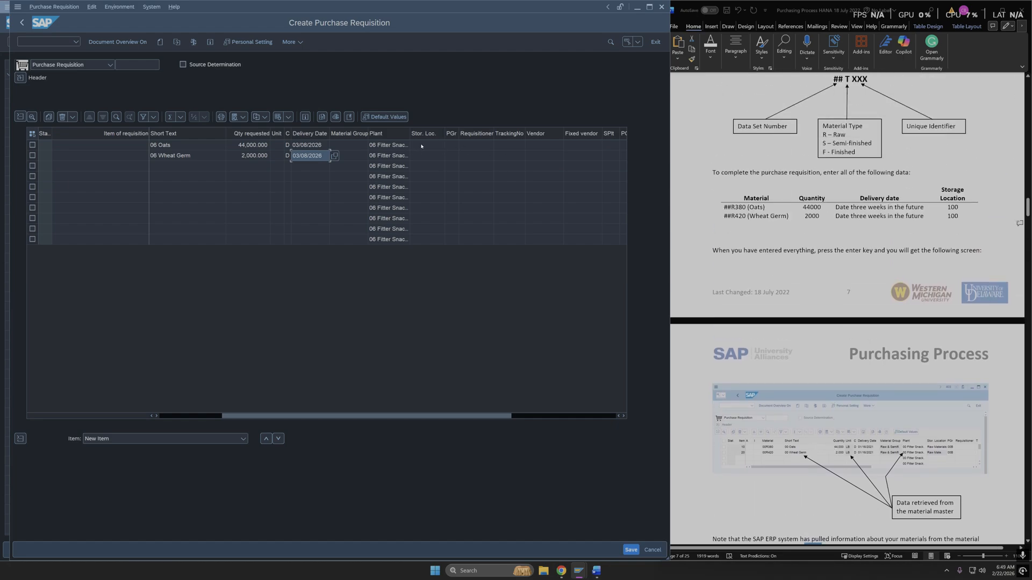
{"action": "left_click", "coordinate": [419, 147]}
{"action": "type", "text": "100"}
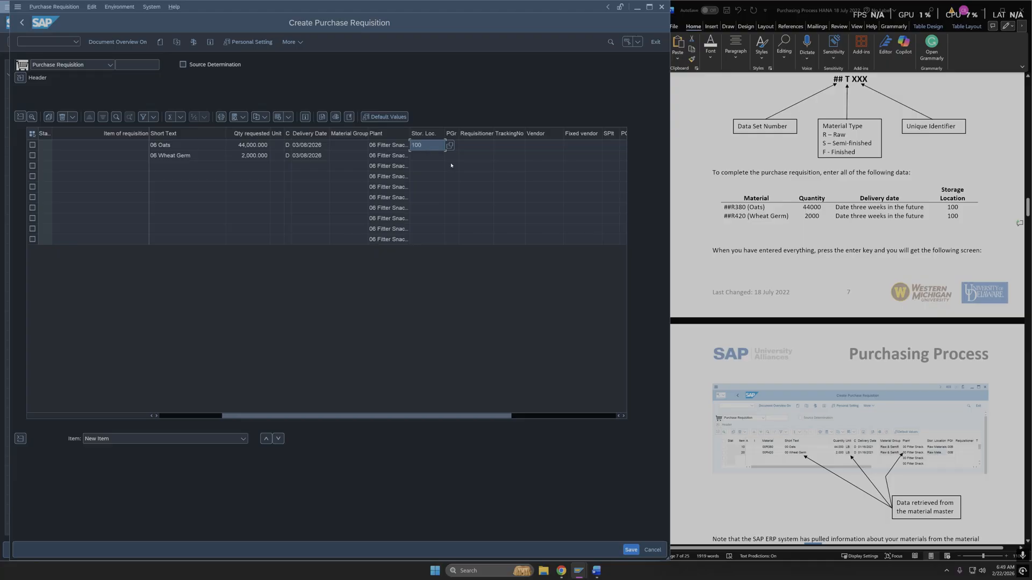
{"action": "left_click", "coordinate": [435, 156]}
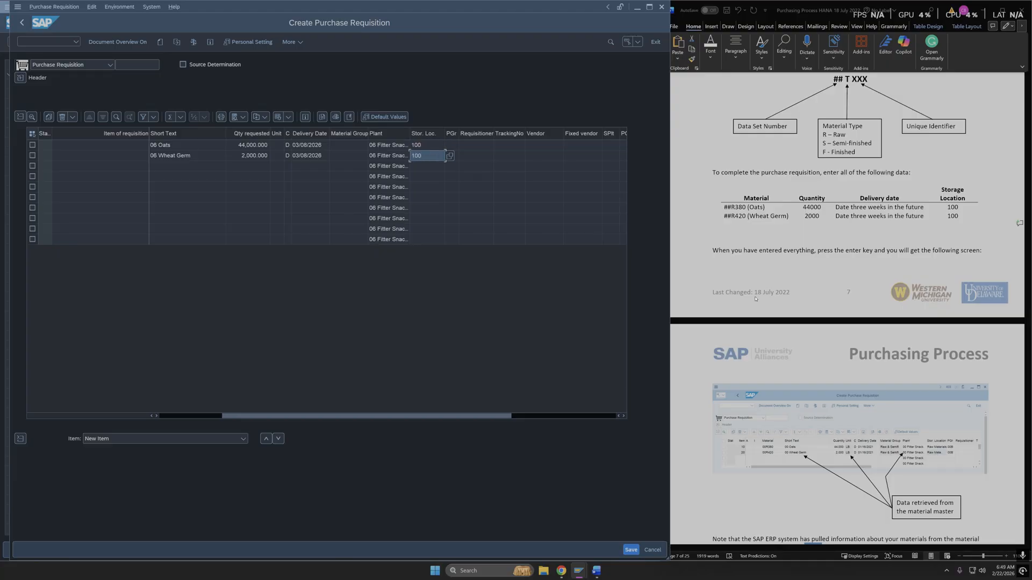
Step: Compare the entered unit, delivery date and material group fields with the exercise's material table and sample requisition screen
{"action": "scroll", "coordinate": [860, 268], "scroll_direction": "down", "scroll_amount": 3}
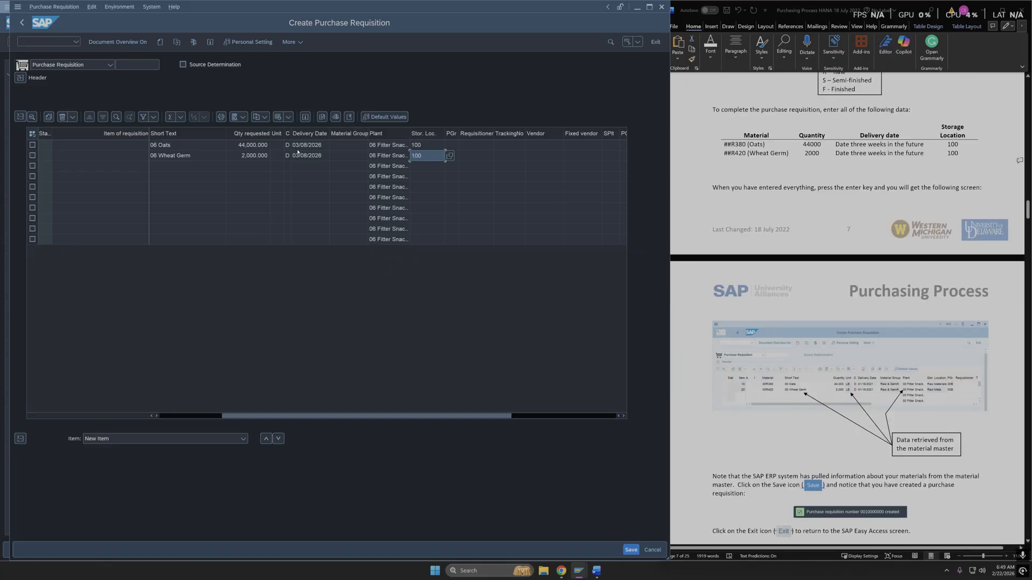
{"action": "left_click", "coordinate": [275, 145]}
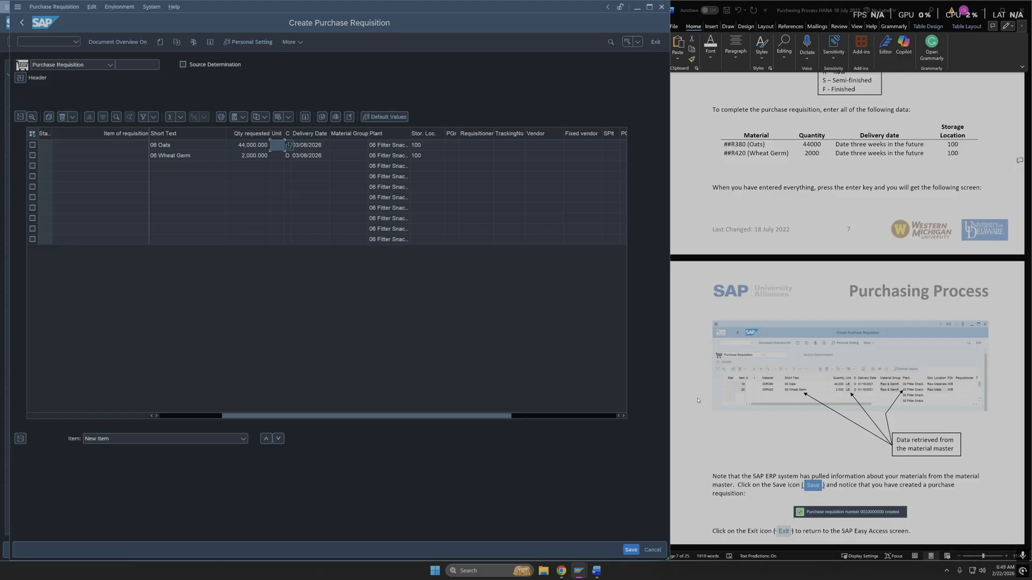
{"action": "scroll", "coordinate": [817, 452], "scroll_direction": "down", "scroll_amount": 3}
{"action": "scroll", "coordinate": [817, 452], "scroll_direction": "down", "scroll_amount": 3}
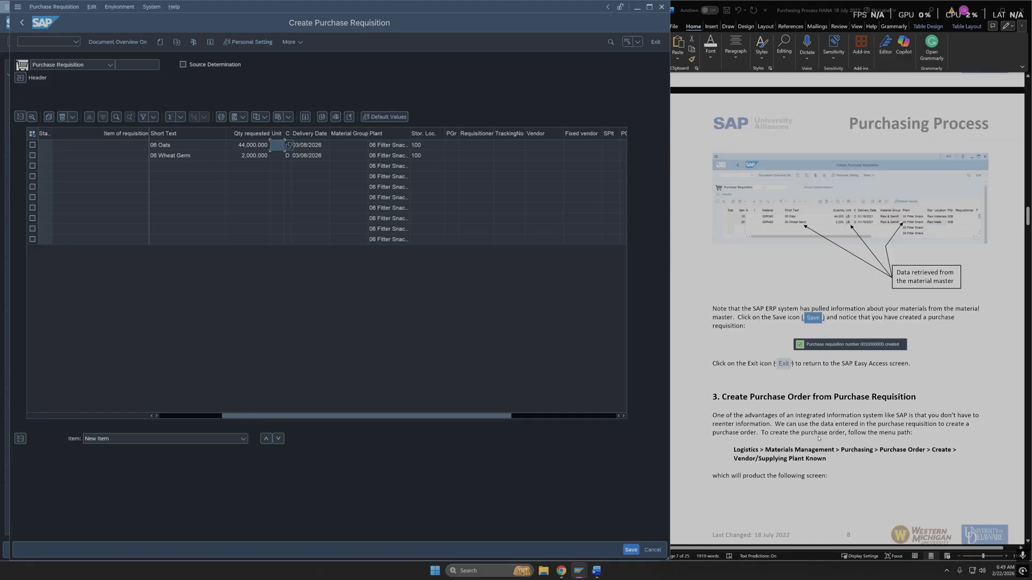
{"action": "scroll", "coordinate": [819, 438], "scroll_direction": "up", "scroll_amount": 15}
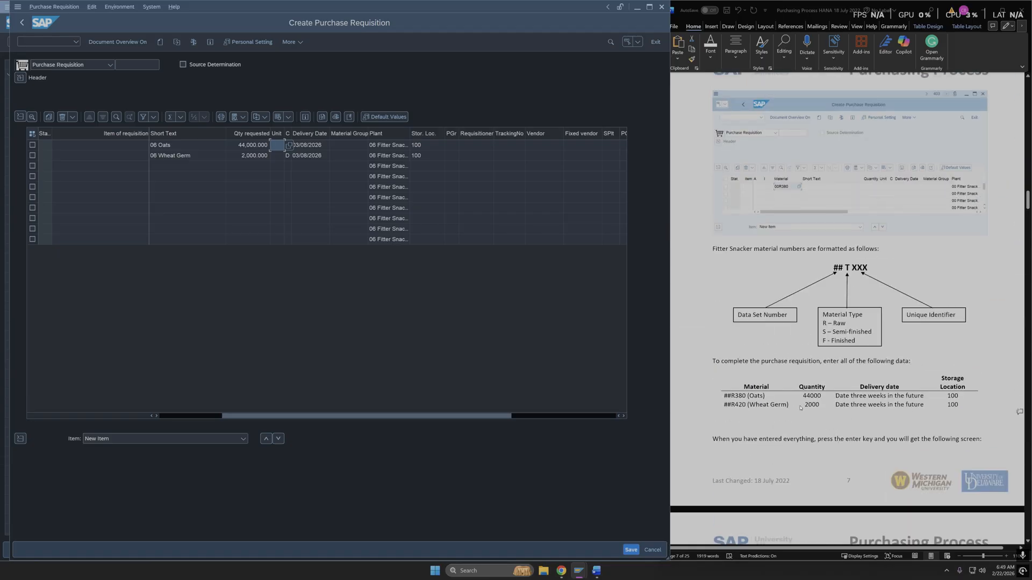
{"action": "scroll", "coordinate": [800, 408], "scroll_direction": "down", "scroll_amount": 4}
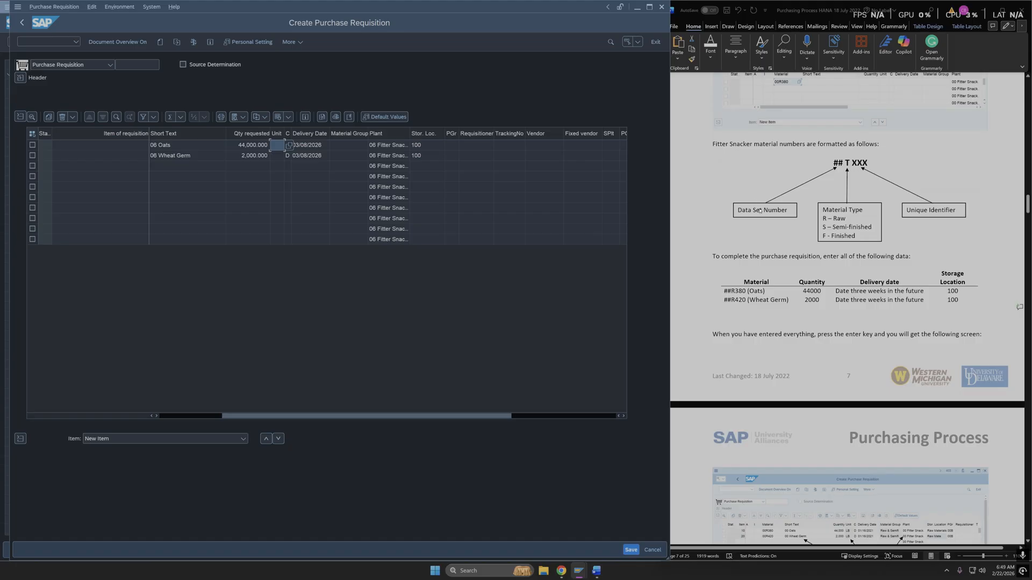
{"action": "scroll", "coordinate": [759, 214], "scroll_direction": "down", "scroll_amount": 2}
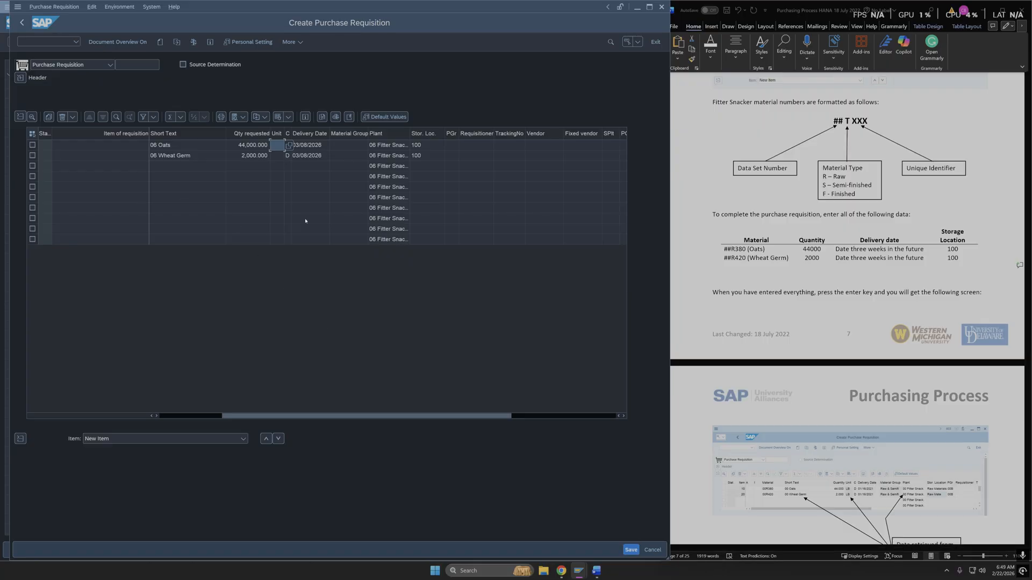
{"action": "left_click", "coordinate": [898, 291]}
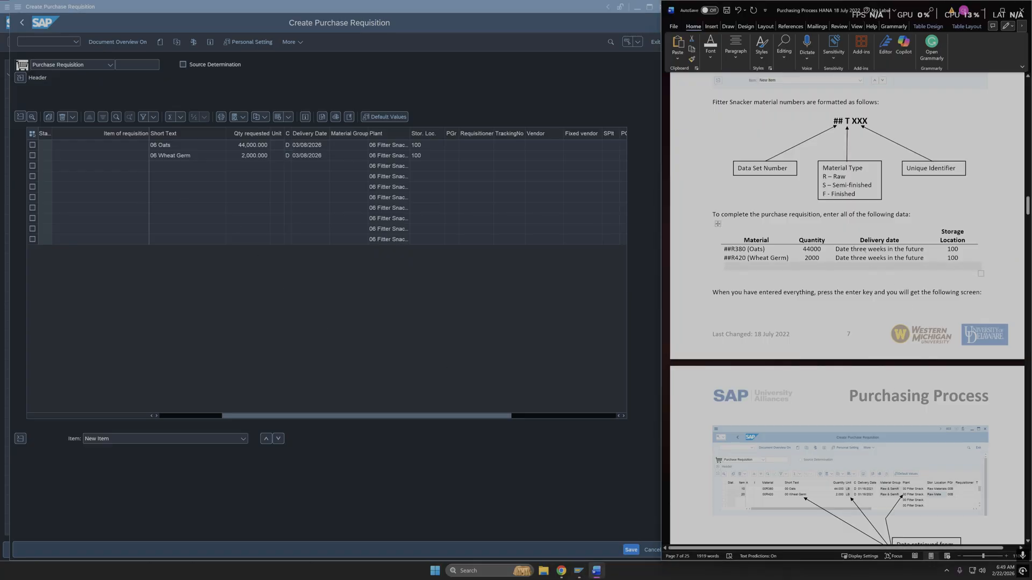
{"action": "triple_click", "coordinate": [864, 250]}
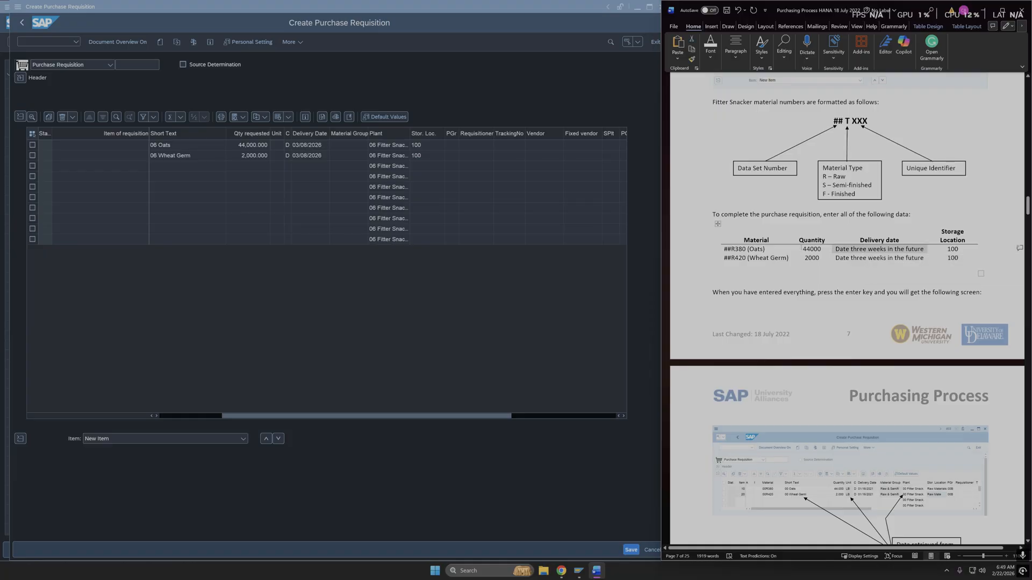
{"action": "left_click", "coordinate": [252, 338]}
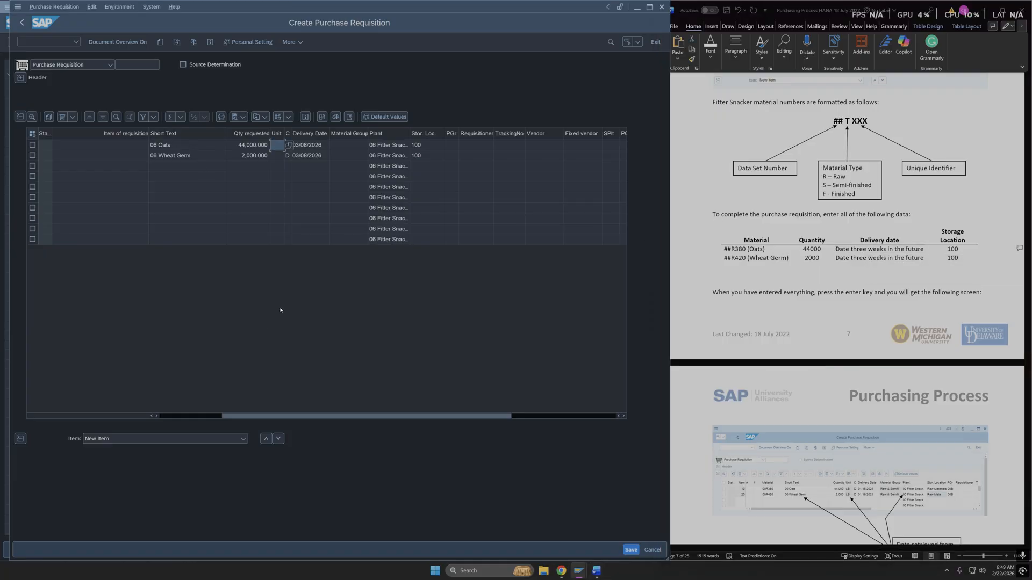
{"action": "left_click", "coordinate": [359, 146]}
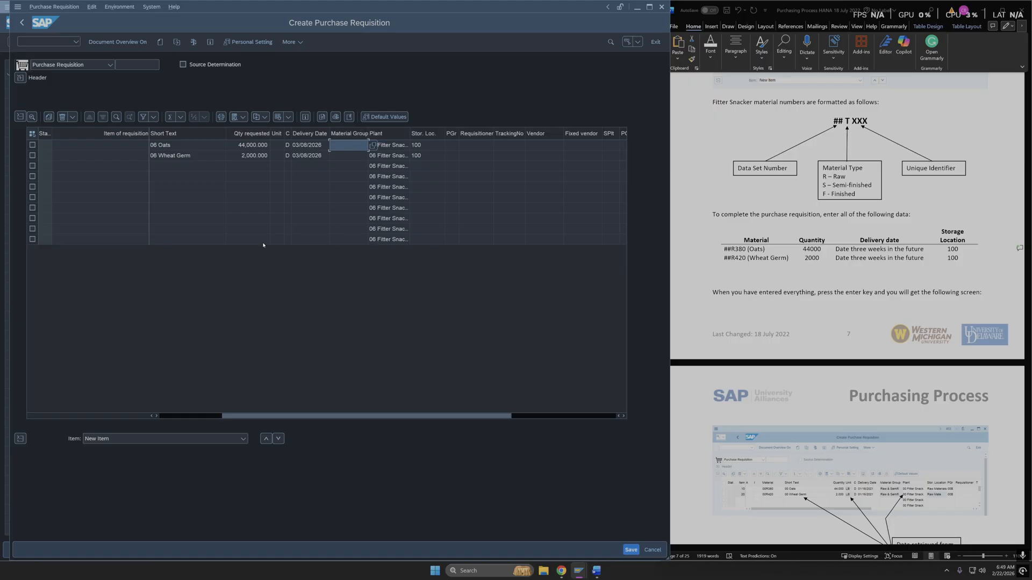
Step: Widen the Item of requisition column and review the materials, quantities, dates and storage locations of both items
{"action": "left_click", "coordinate": [152, 134]}
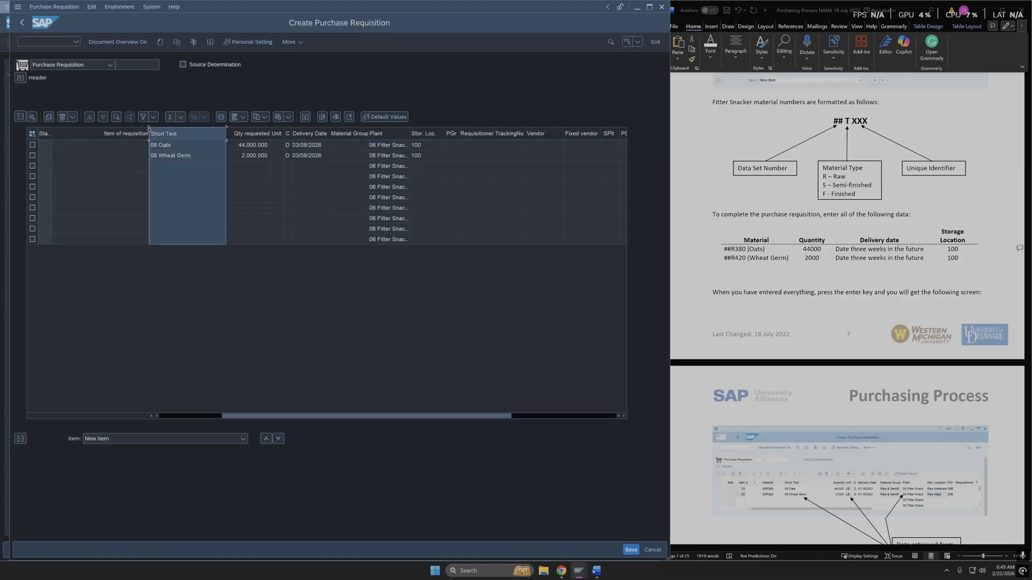
{"action": "left_click_drag", "start_coordinate": [149, 135], "coordinate": [185, 140]}
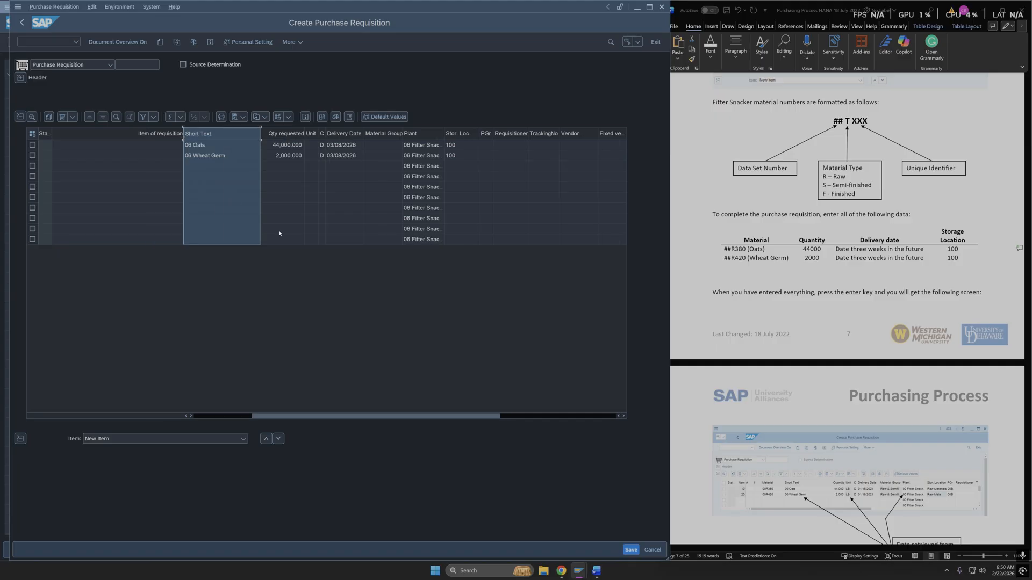
{"action": "left_click_drag", "start_coordinate": [432, 418], "coordinate": [326, 419]}
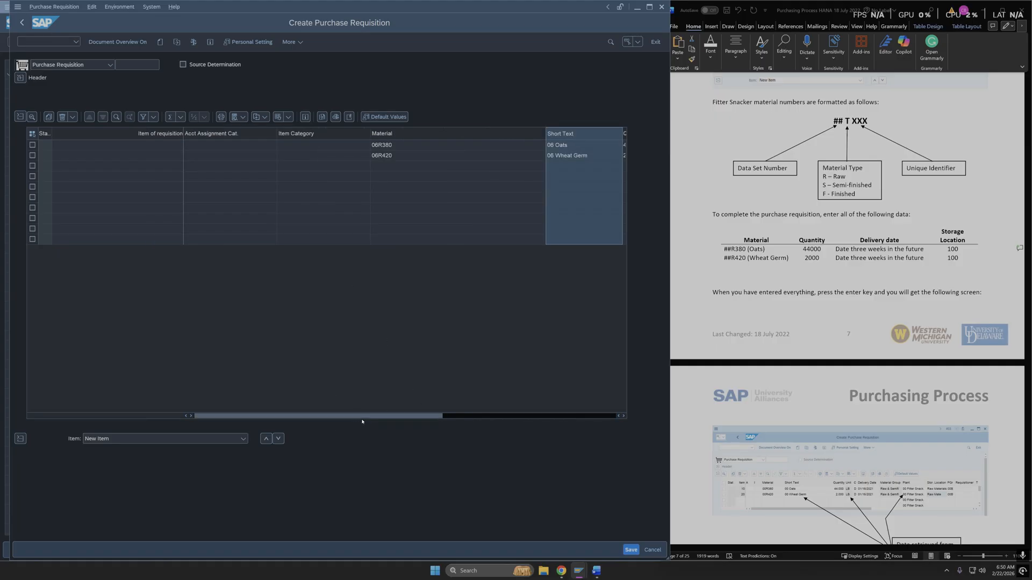
{"action": "left_click_drag", "start_coordinate": [407, 414], "coordinate": [445, 419]}
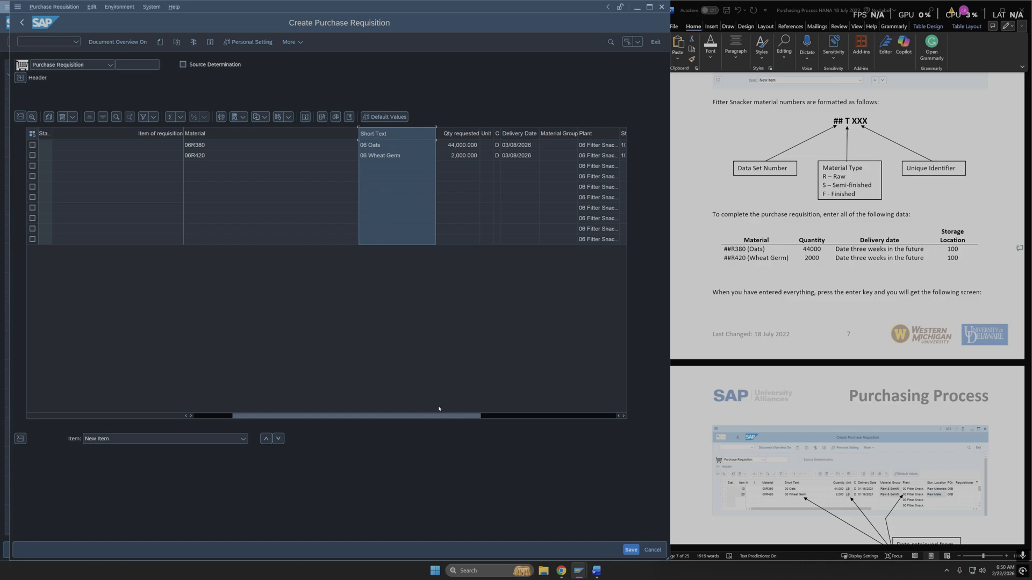
{"action": "left_click_drag", "start_coordinate": [465, 417], "coordinate": [580, 417]}
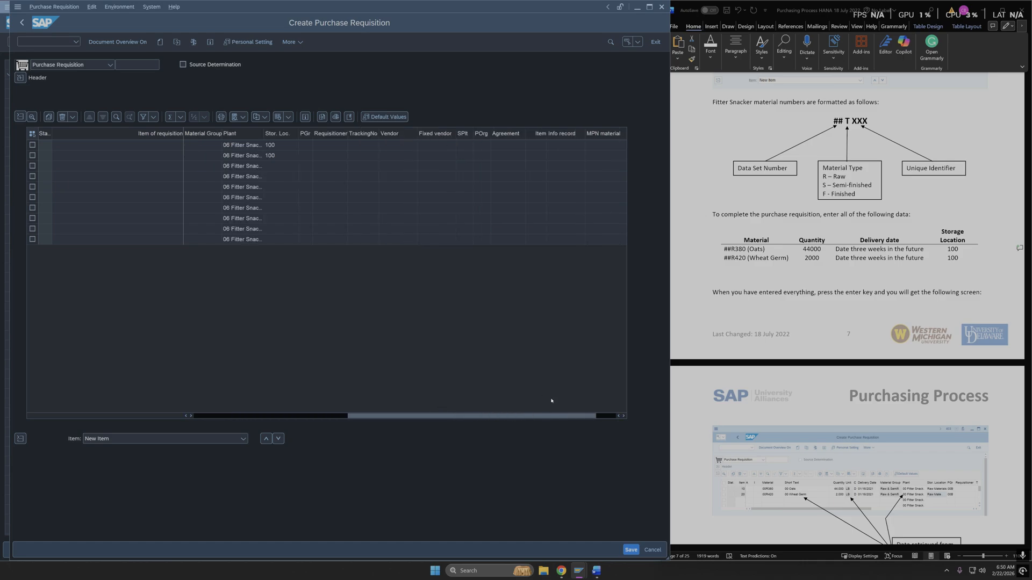
{"action": "left_click_drag", "start_coordinate": [401, 417], "coordinate": [362, 417]}
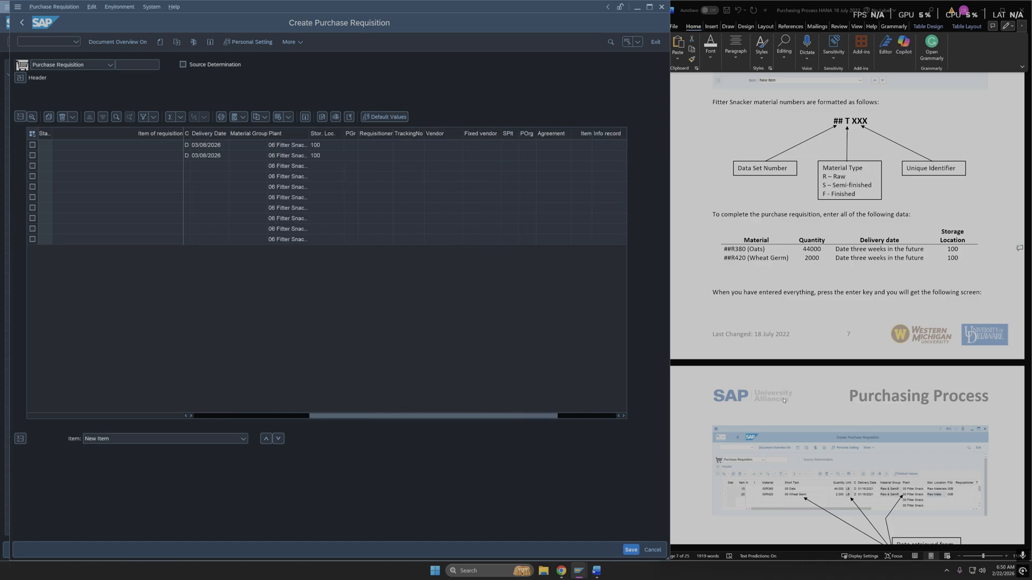
Step: Save the purchase requisition as the exercise instructs and dismiss the information message
{"action": "scroll", "coordinate": [817, 411], "scroll_direction": "down", "scroll_amount": 5}
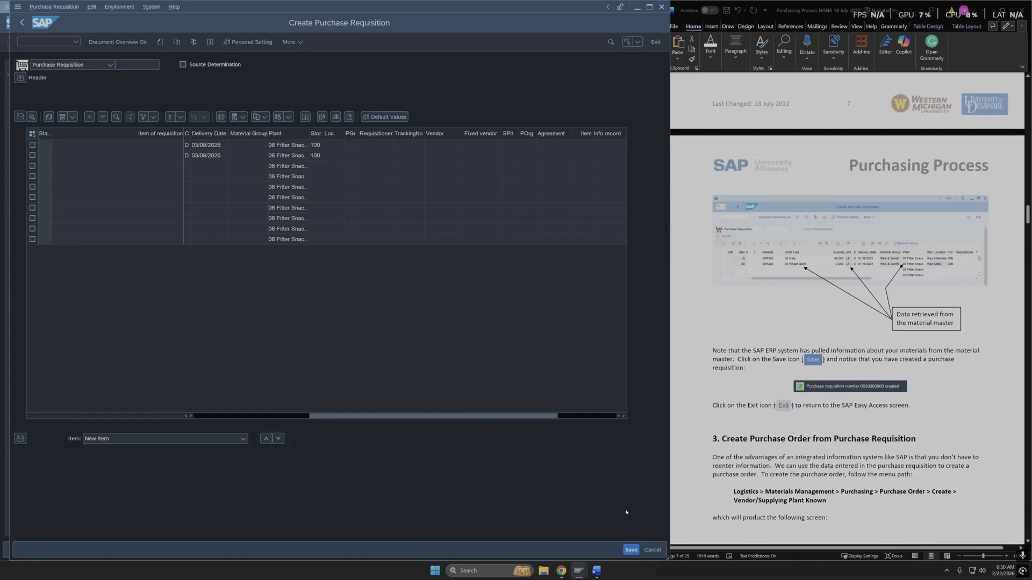
{"action": "left_click", "coordinate": [631, 550]}
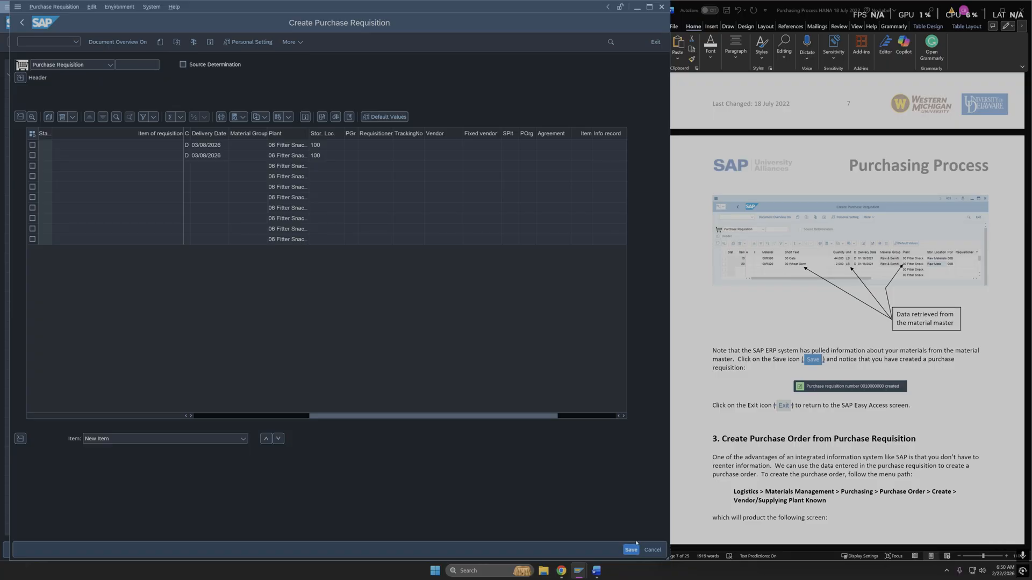
{"action": "left_click", "coordinate": [632, 551]}
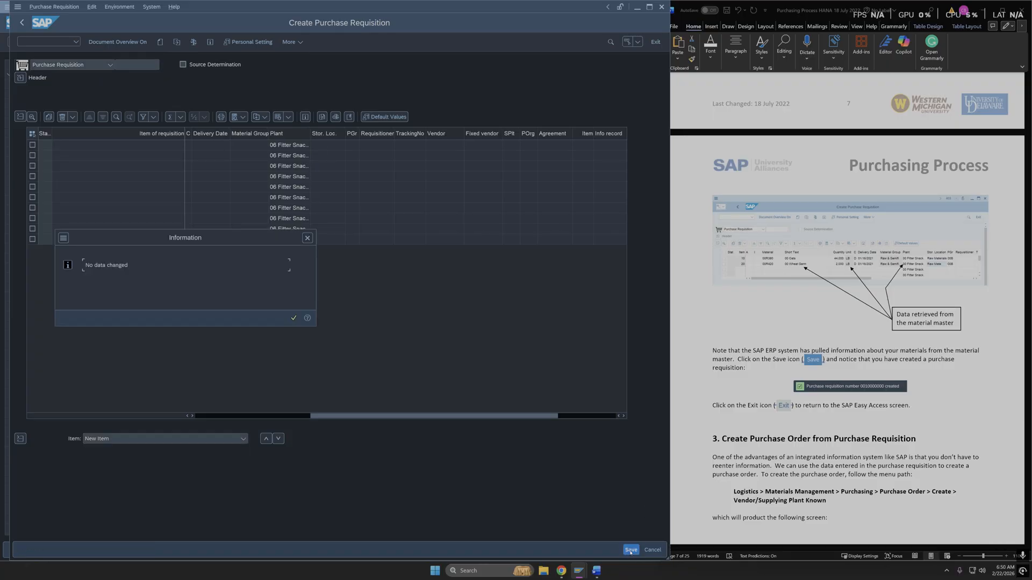
{"action": "left_click", "coordinate": [294, 318]}
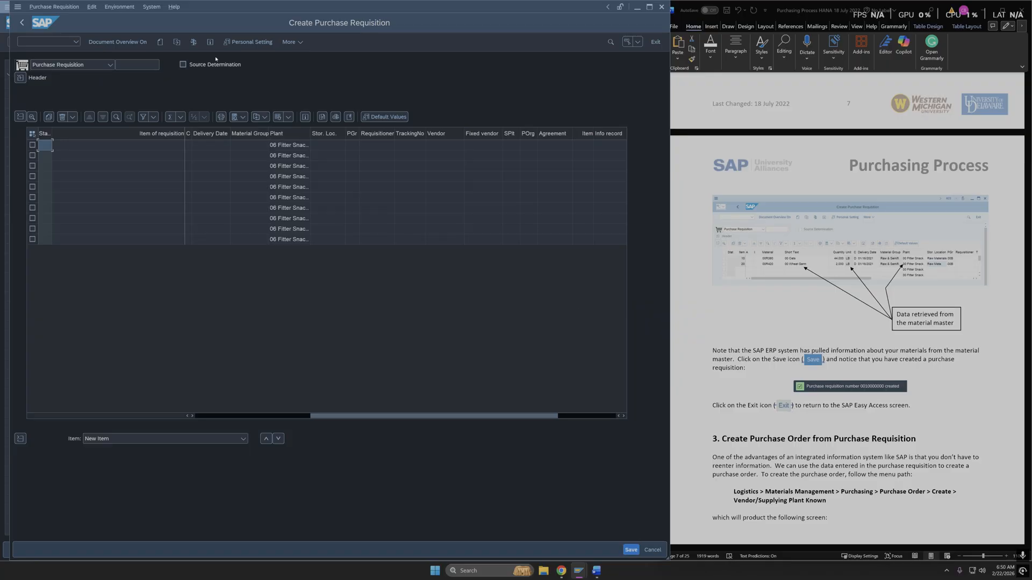
Step: Exit to the SAP Easy Access screen and collapse the SAP menu tree to its top-level folders
{"action": "left_click", "coordinate": [655, 42]}
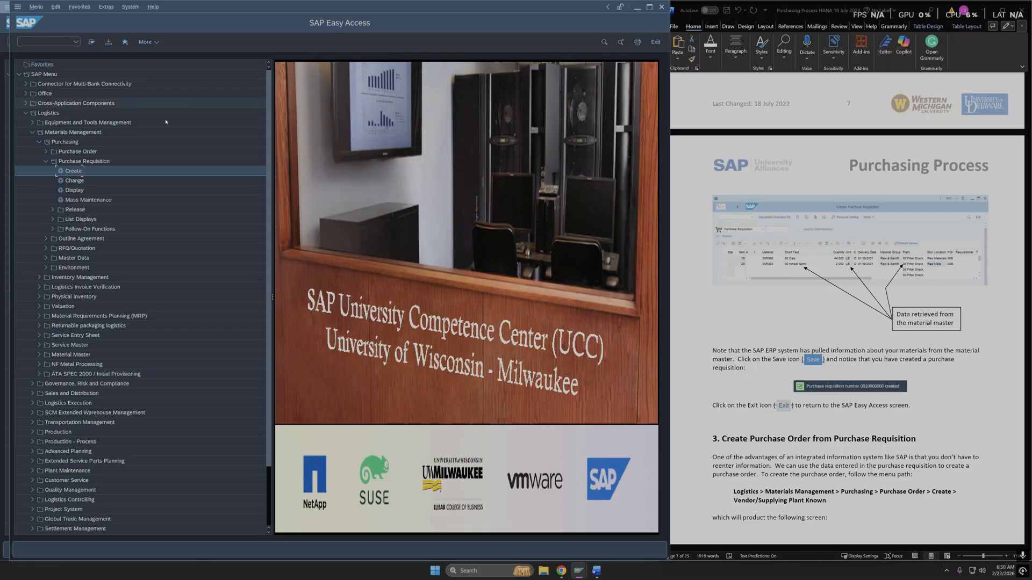
{"action": "left_click", "coordinate": [92, 43]}
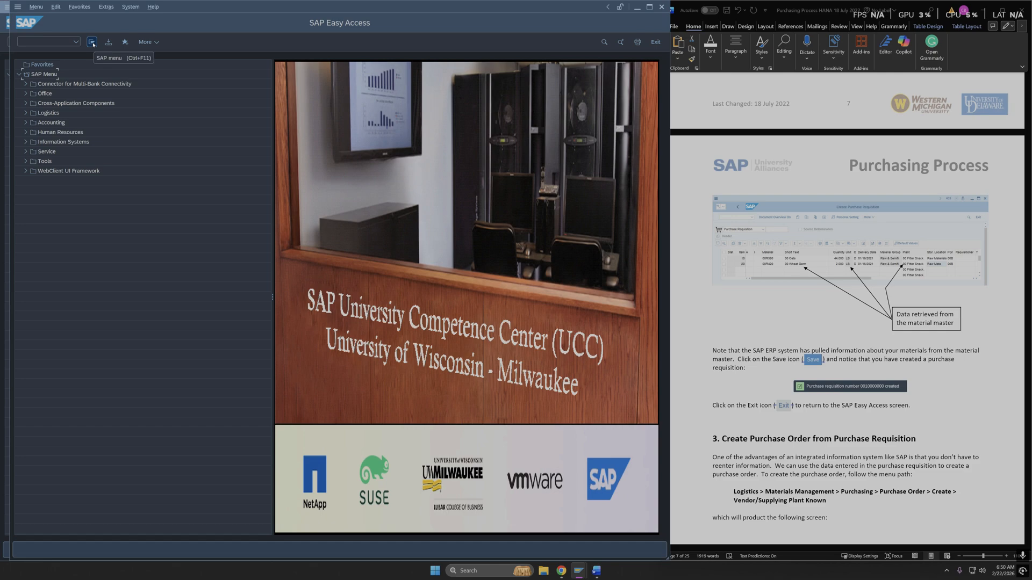
{"action": "scroll", "coordinate": [842, 319], "scroll_direction": "down", "scroll_amount": 3}
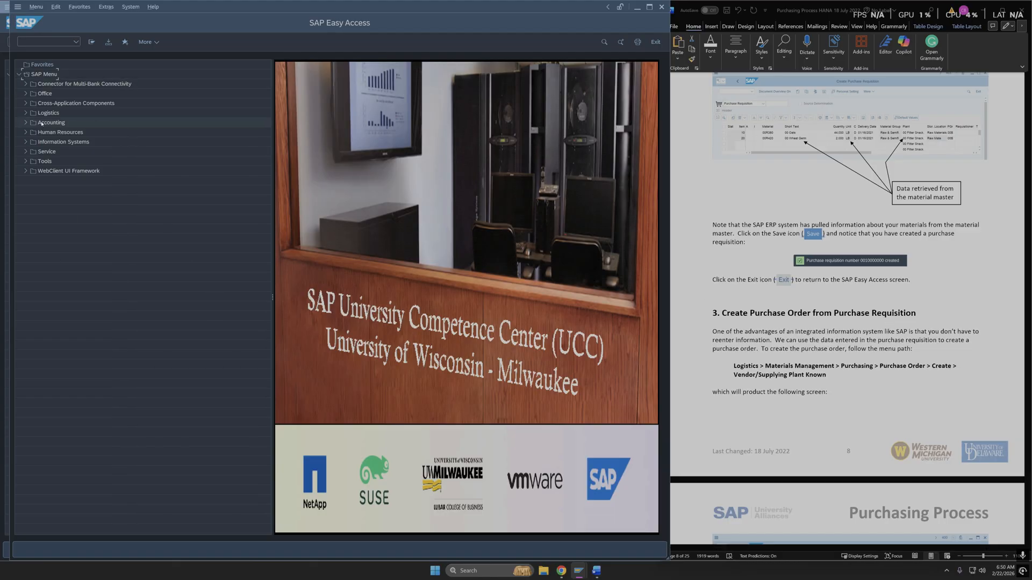
Step: Open Vendor/Supplying Plant Known under Logistics > Materials Management > Purchasing > Purchase Order > Create
{"action": "left_click", "coordinate": [24, 113]}
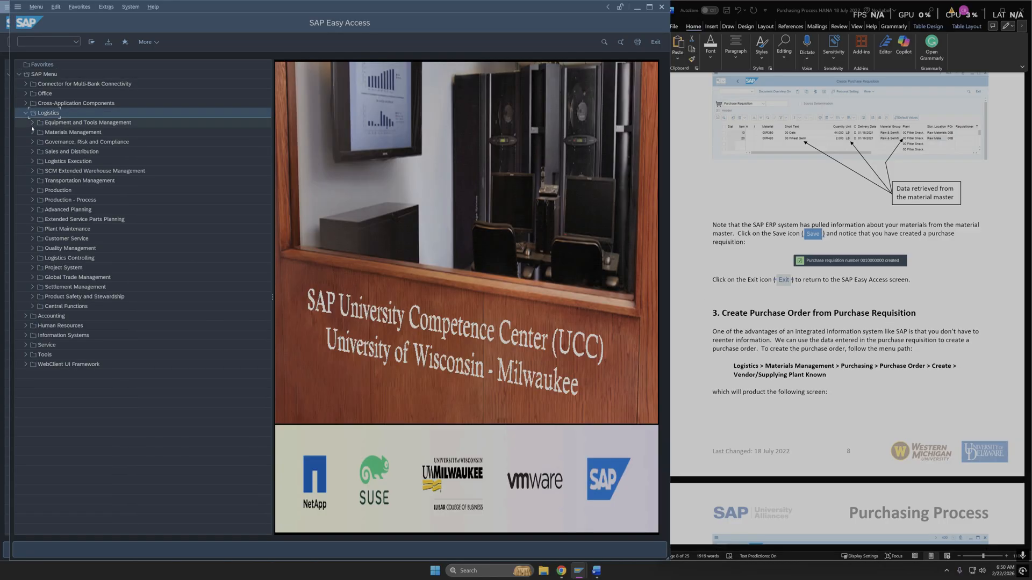
{"action": "left_click", "coordinate": [33, 133]}
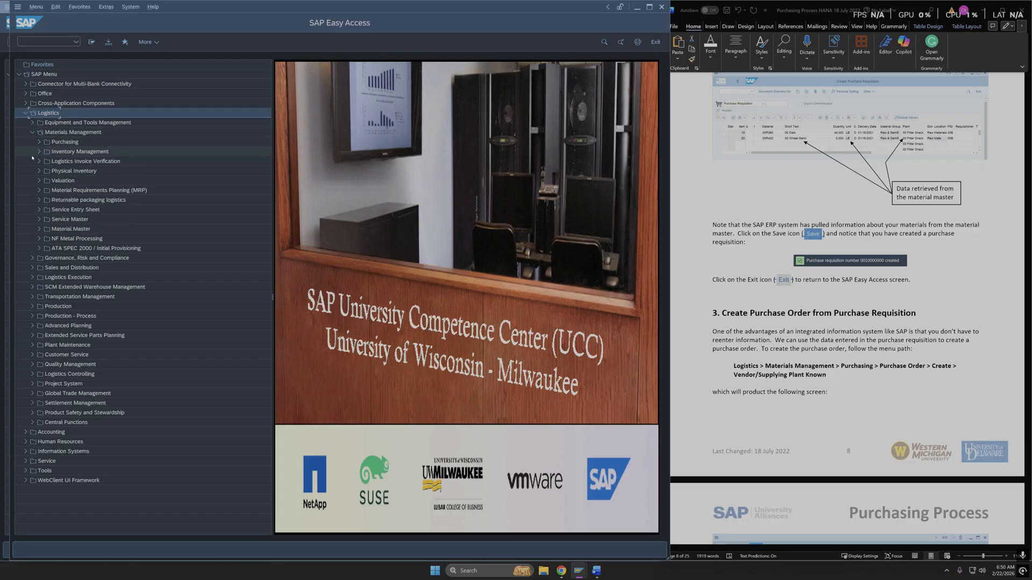
{"action": "left_click", "coordinate": [39, 143]}
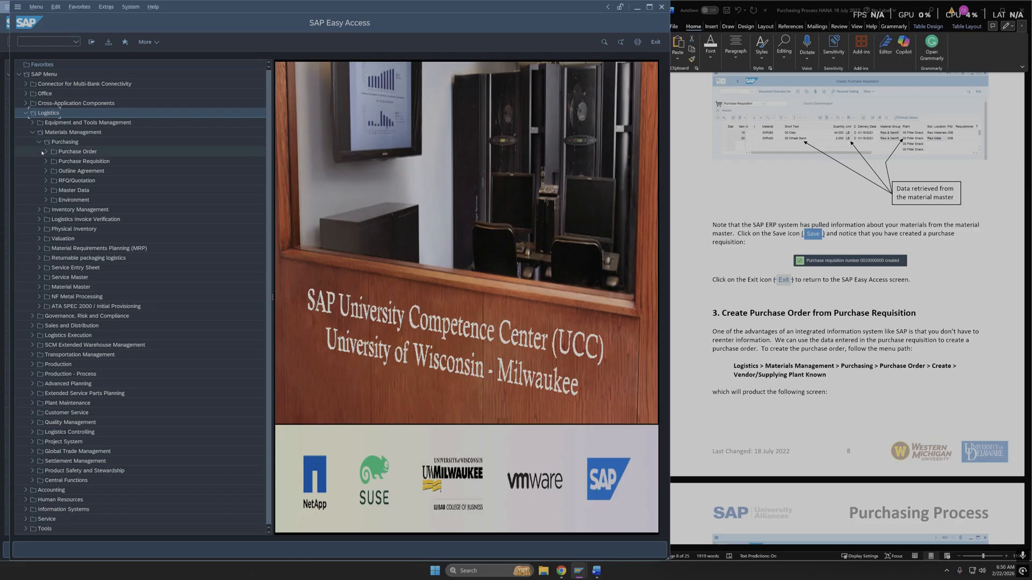
{"action": "left_click", "coordinate": [43, 152]}
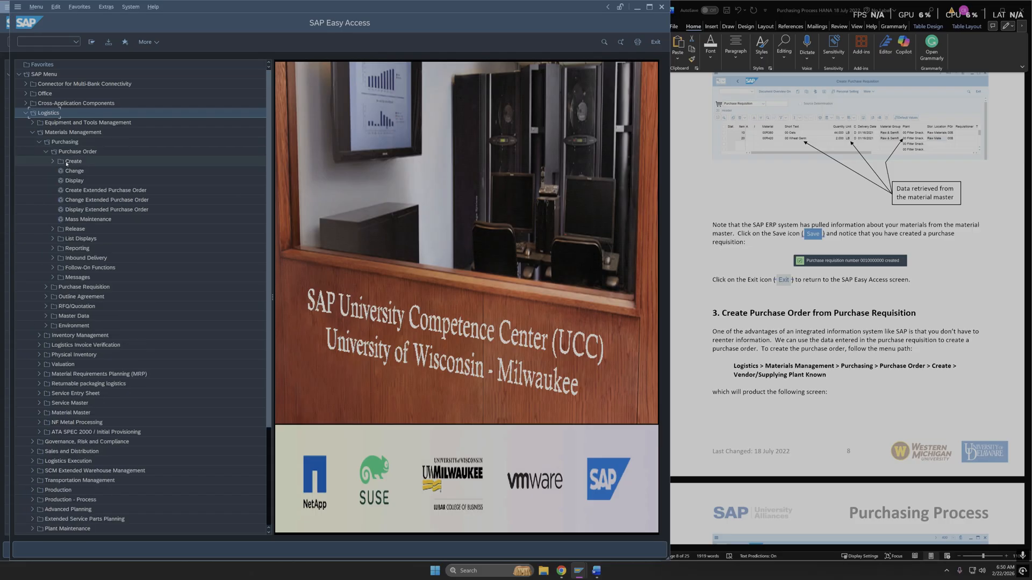
{"action": "left_click", "coordinate": [53, 161]}
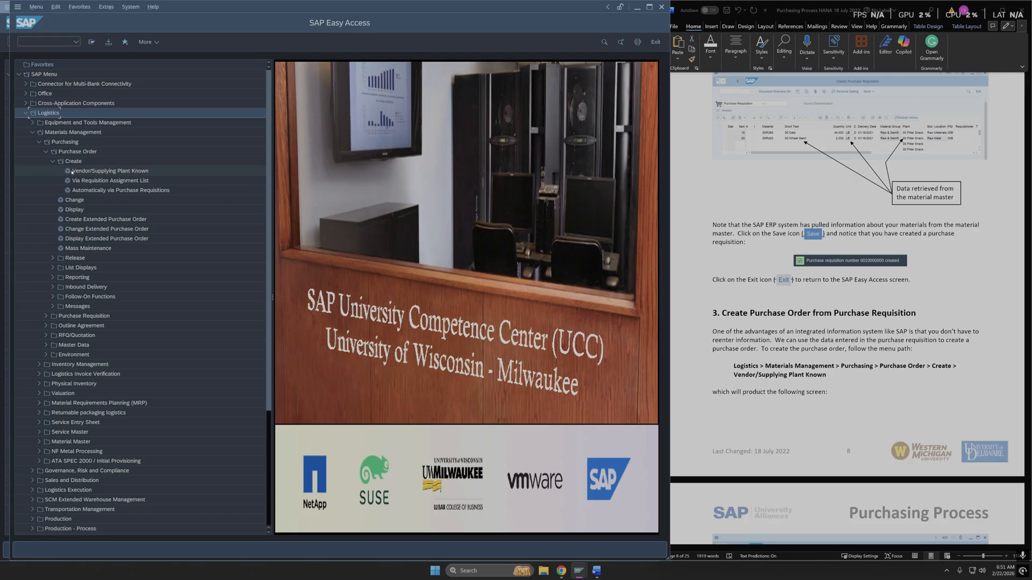
{"action": "double_click", "coordinate": [72, 172]}
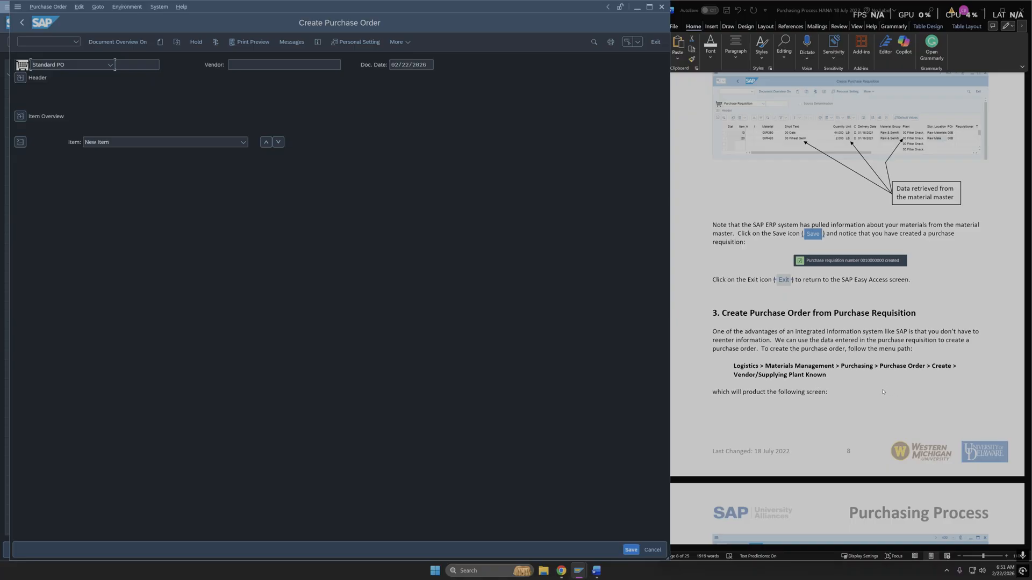
Step: Read the exercise instructions on switching on the Document Overview and choosing its selection variant
{"action": "scroll", "coordinate": [886, 392], "scroll_direction": "down", "scroll_amount": 5}
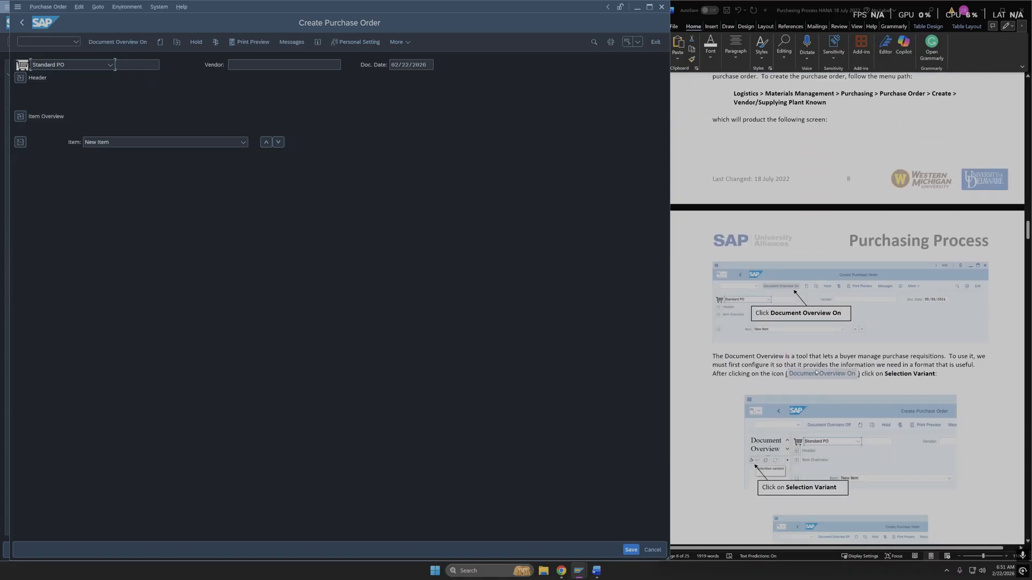
{"action": "scroll", "coordinate": [829, 372], "scroll_direction": "down", "scroll_amount": 1}
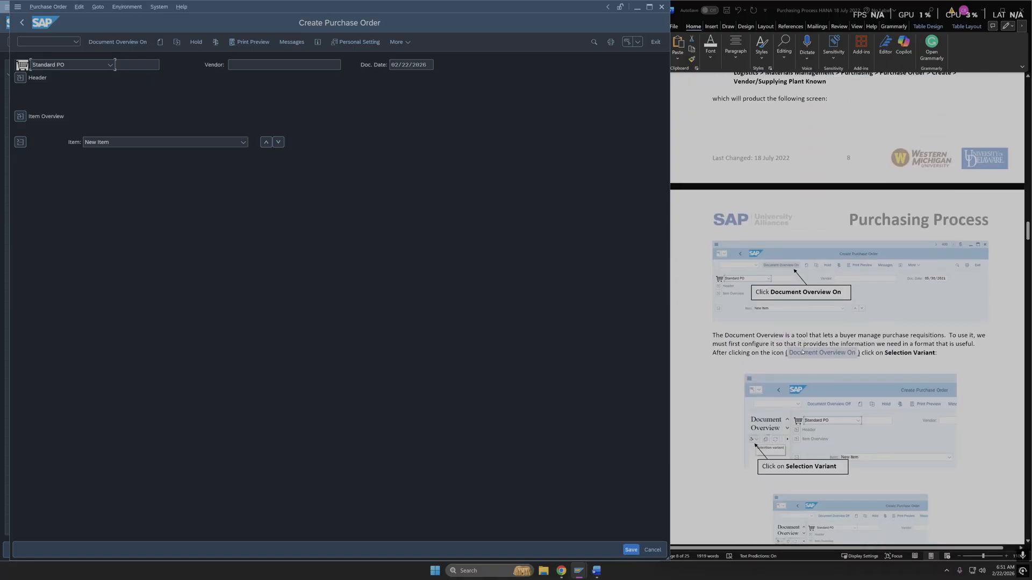
{"action": "left_click", "coordinate": [144, 44]}
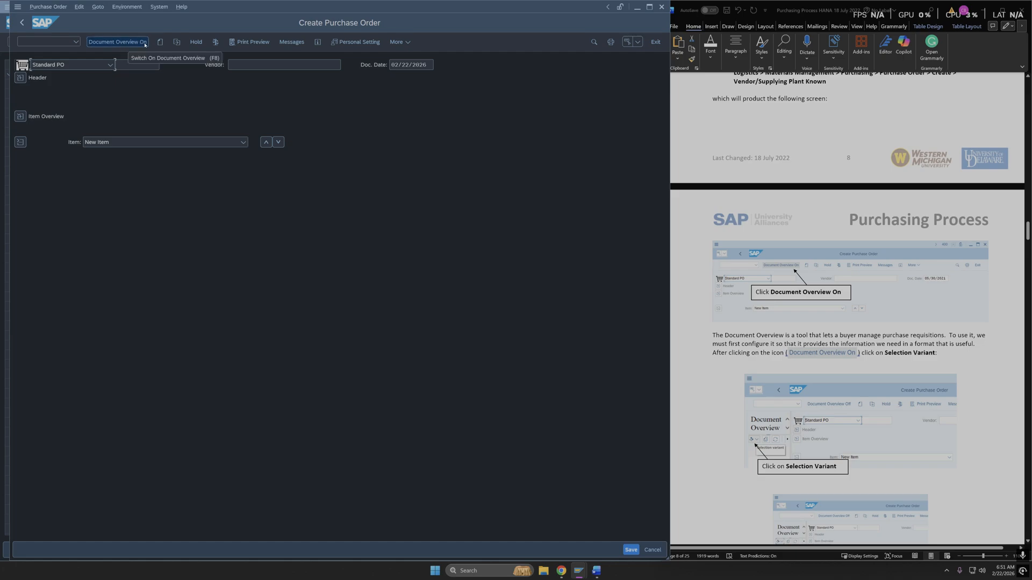
{"action": "scroll", "coordinate": [879, 294], "scroll_direction": "down", "scroll_amount": 4}
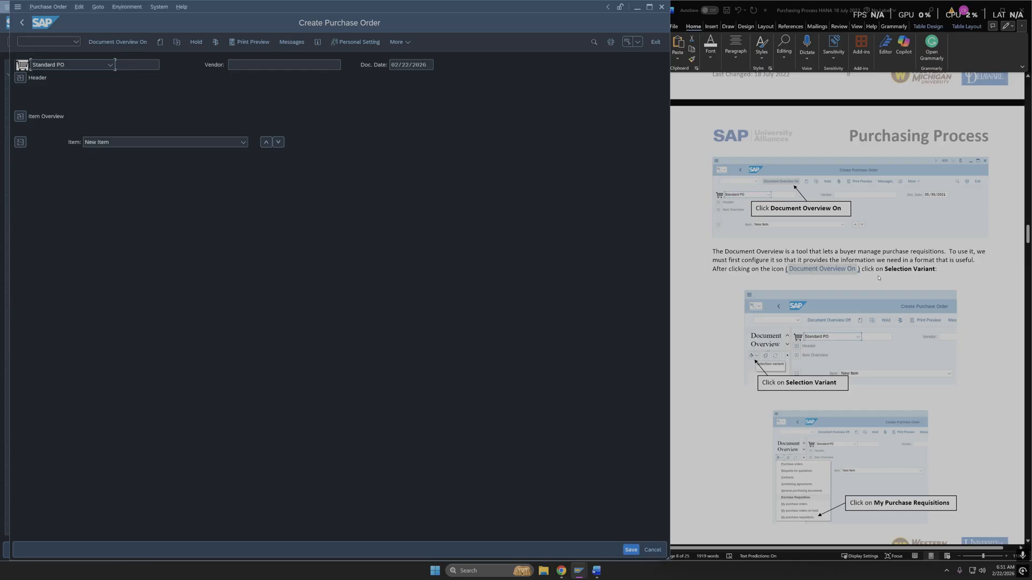
{"action": "scroll", "coordinate": [807, 301], "scroll_direction": "down", "scroll_amount": 1}
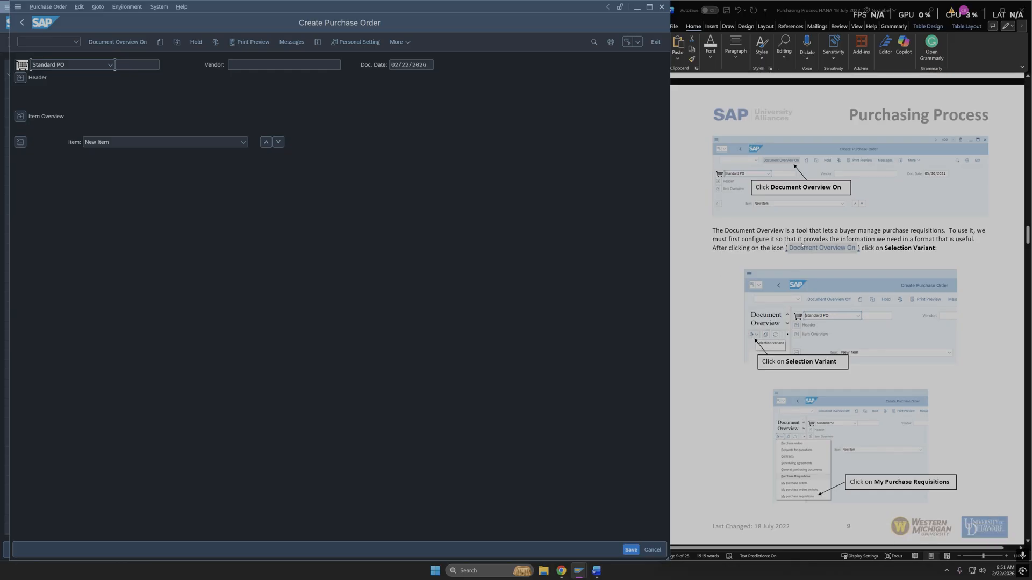
{"action": "left_click", "coordinate": [747, 250]}
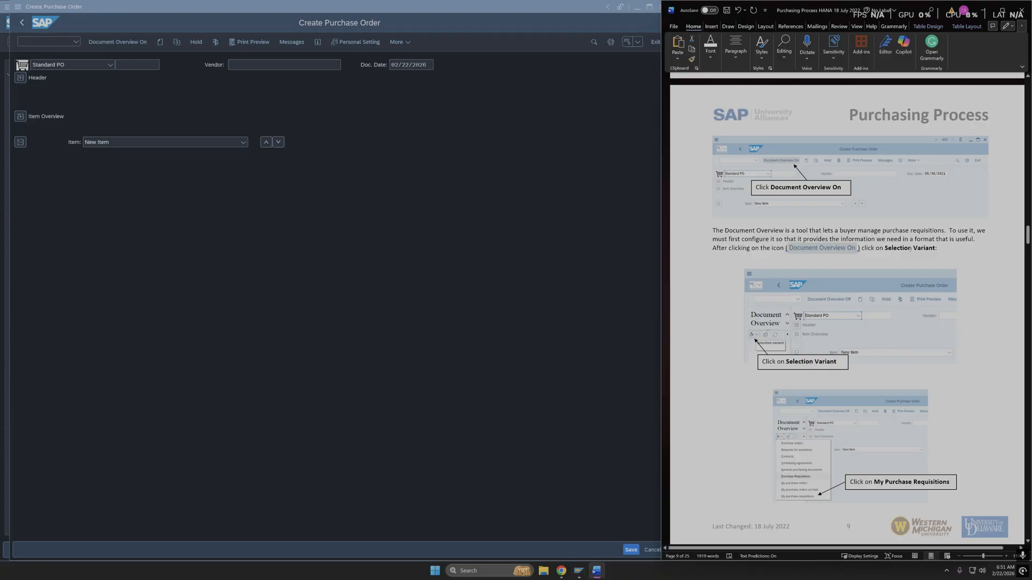
{"action": "scroll", "coordinate": [769, 303], "scroll_direction": "down", "scroll_amount": 2}
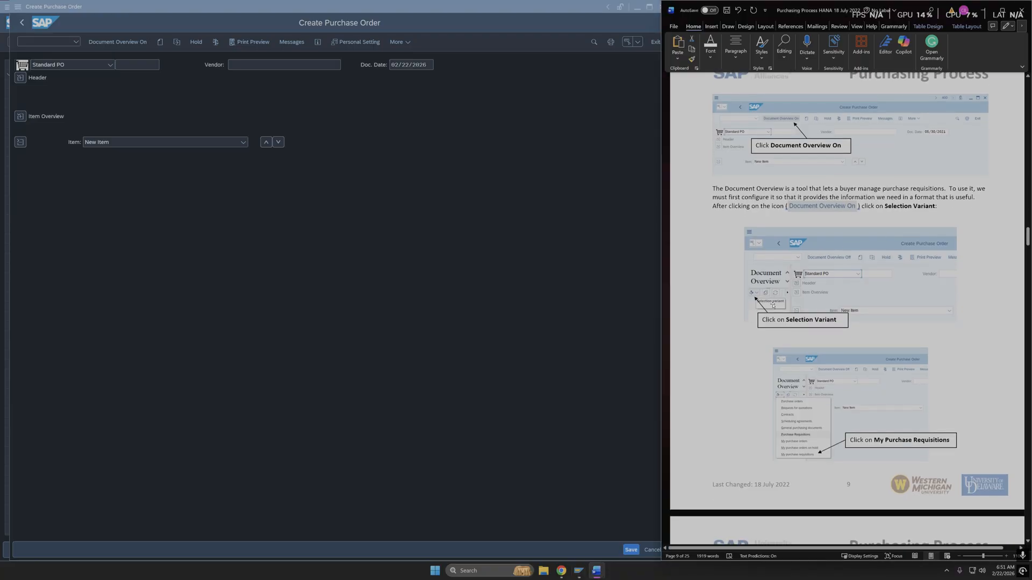
{"action": "scroll", "coordinate": [785, 309], "scroll_direction": "down", "scroll_amount": 1}
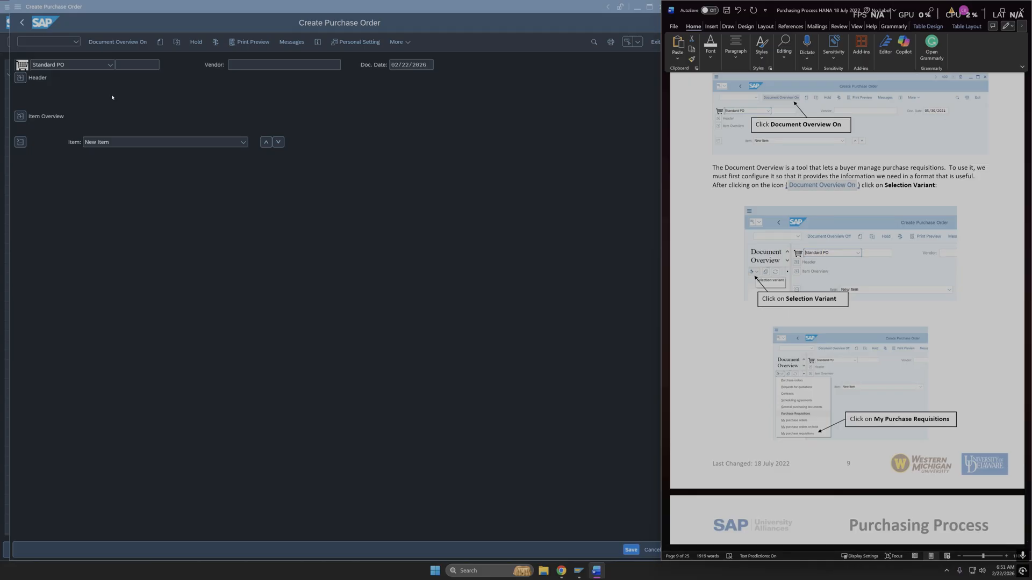
Step: Close the spare SAP Easy Access window and move the Create Purchase Order window into its place beside the exercise document
{"action": "left_click", "coordinate": [8, 65]}
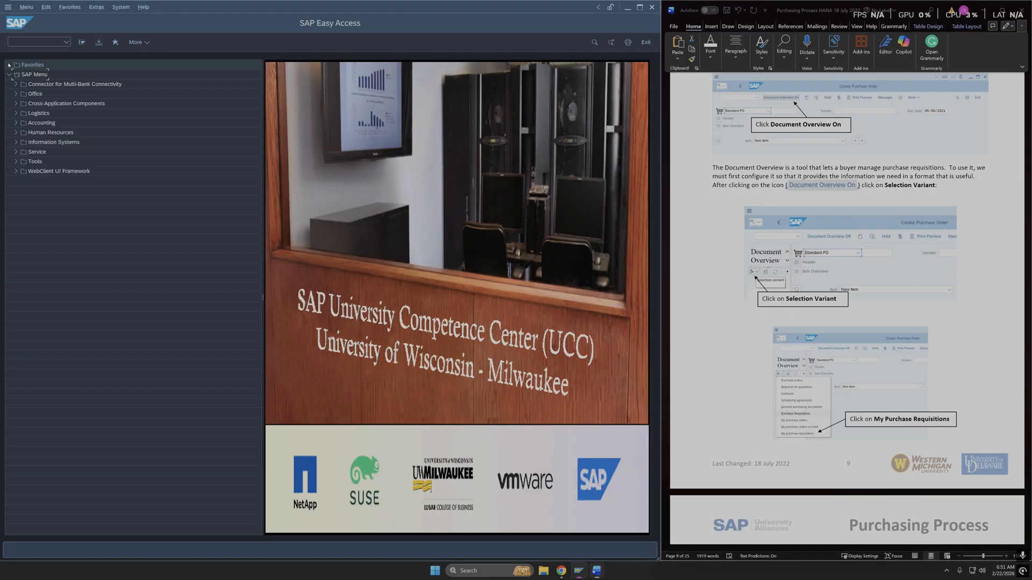
{"action": "left_click", "coordinate": [652, 7]}
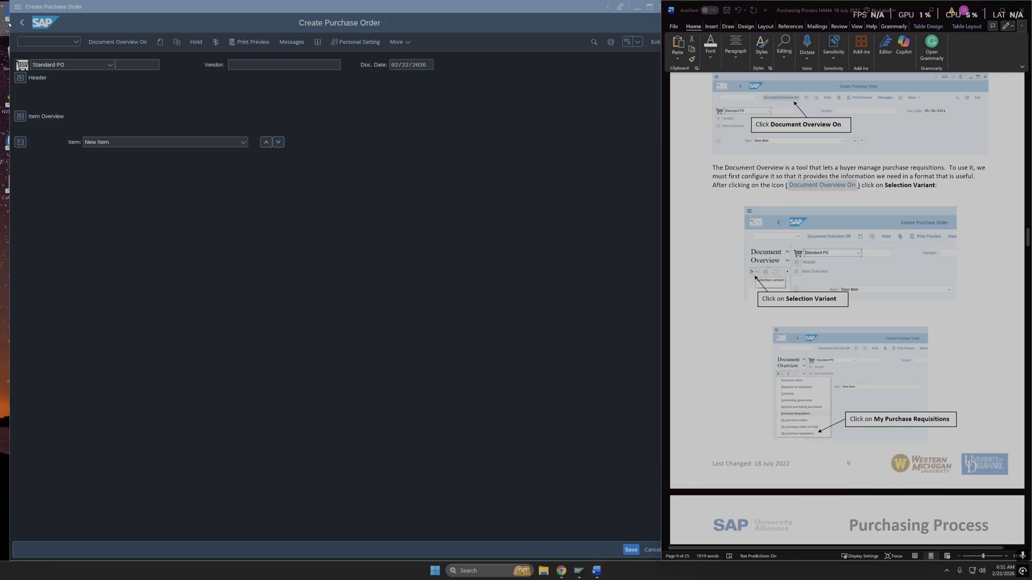
{"action": "left_click", "coordinate": [67, 6]}
{"action": "mouse_move", "coordinate": [344, 2]}
{"action": "left_mouse_down"}
{"action": "mouse_move", "coordinate": [333, 24]}
{"action": "mouse_move", "coordinate": [365, 11]}
{"action": "mouse_move", "coordinate": [337, 18]}
{"action": "mouse_move", "coordinate": [331, 8]}
{"action": "left_mouse_up"}
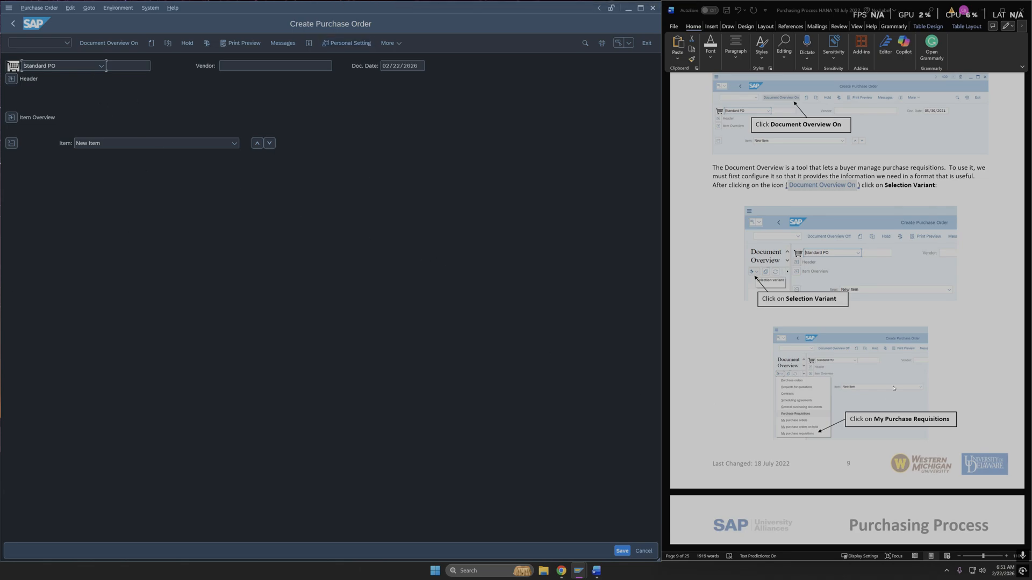
Step: Switch on the document overview and set its selection variant to My purchase requisitions
{"action": "scroll", "coordinate": [895, 346], "scroll_direction": "up", "scroll_amount": 3}
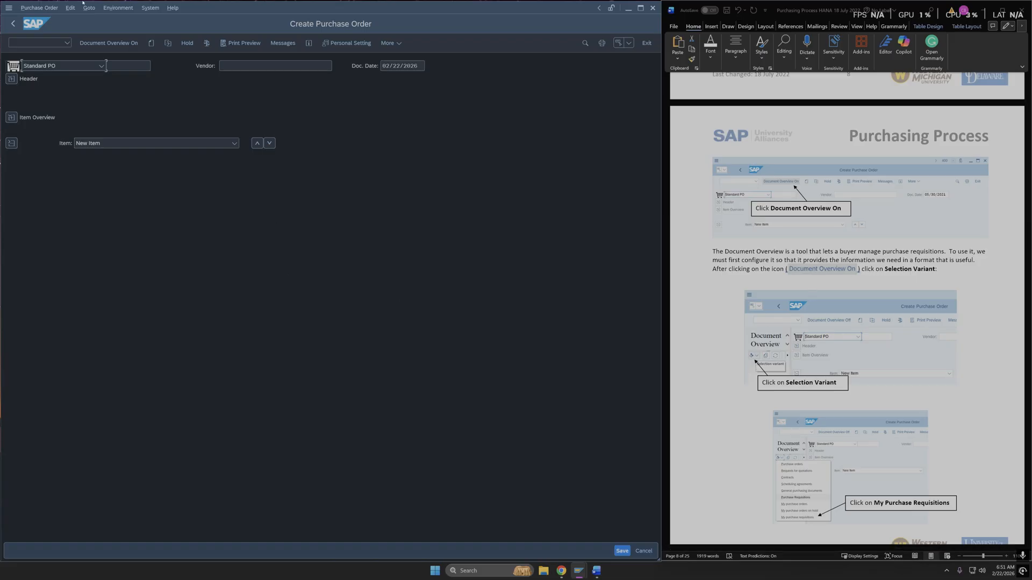
{"action": "left_click", "coordinate": [11, 79]}
{"action": "left_click", "coordinate": [11, 79]}
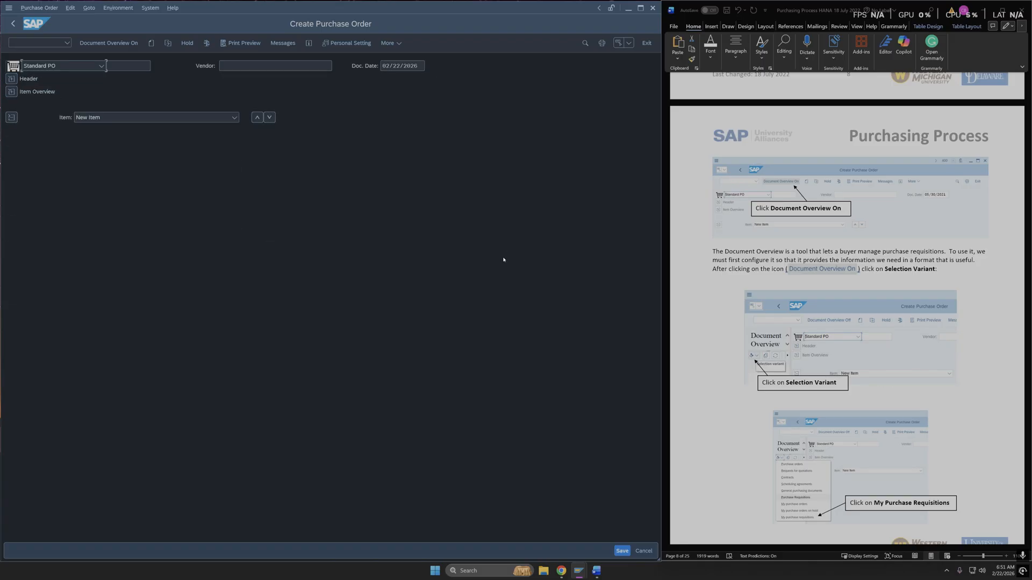
{"action": "left_click", "coordinate": [108, 43]}
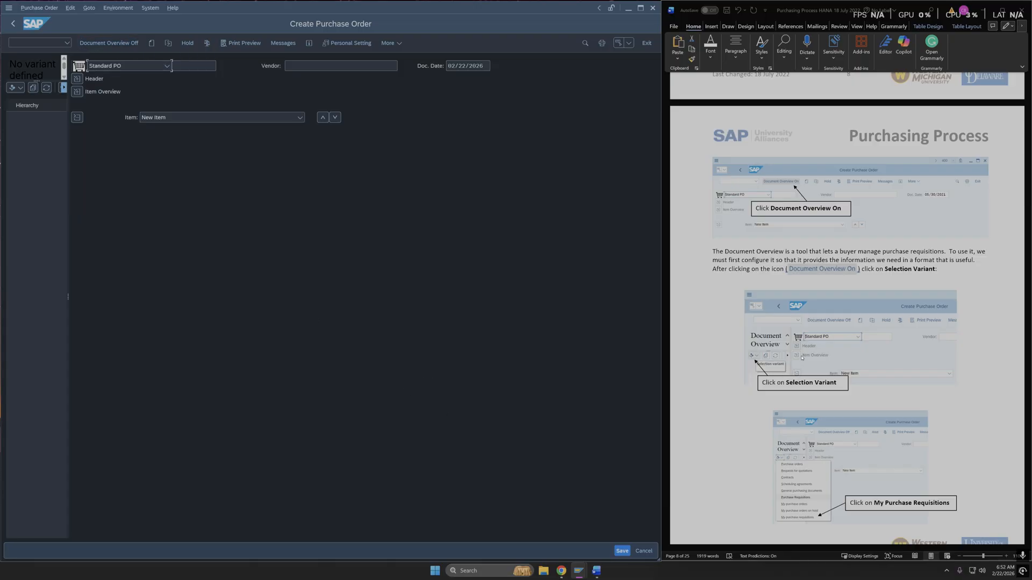
{"action": "scroll", "coordinate": [835, 393], "scroll_direction": "down", "scroll_amount": 1}
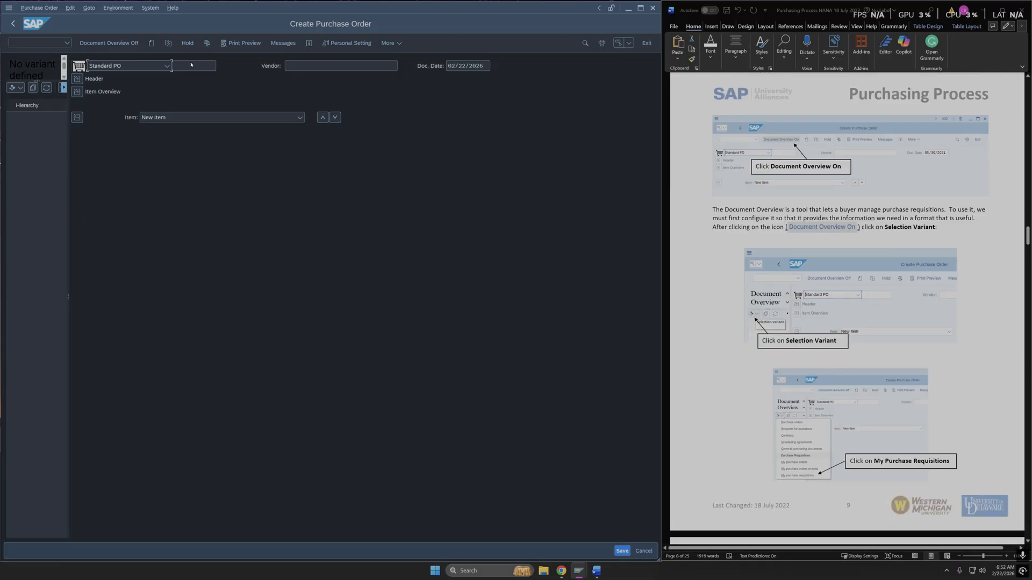
{"action": "left_click", "coordinate": [14, 87]}
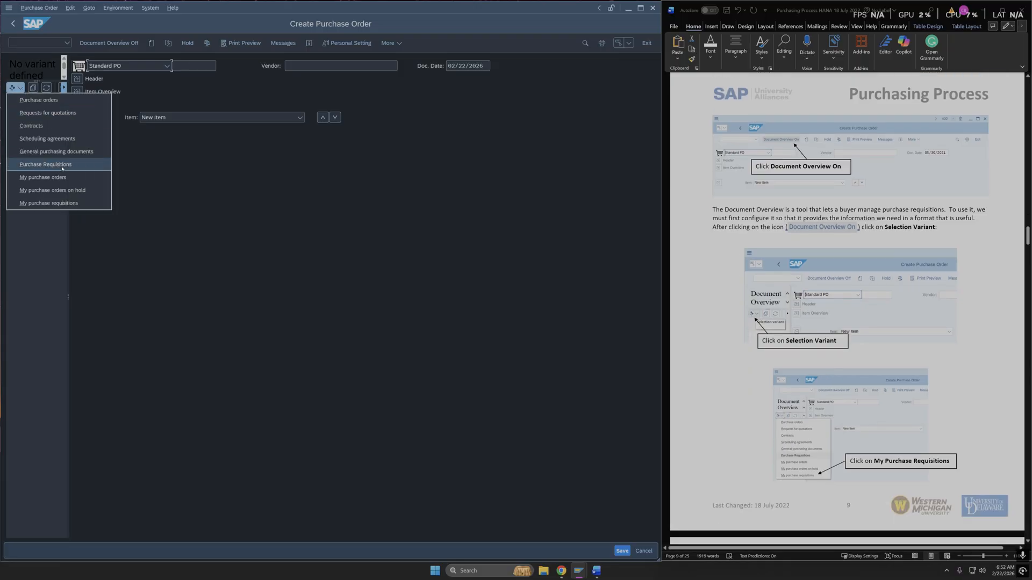
{"action": "left_click", "coordinate": [69, 204]}
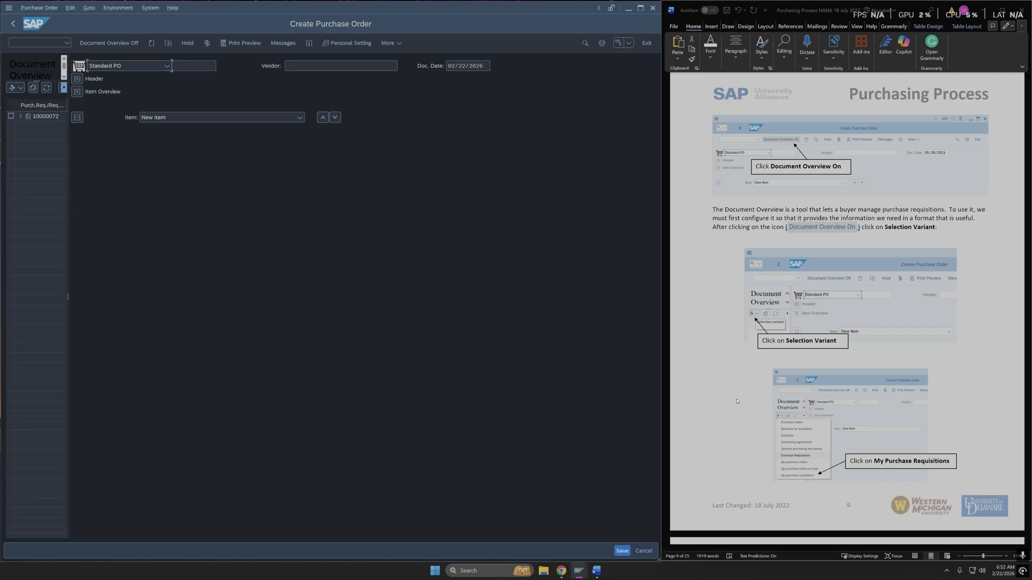
Step: Widen the document overview area as needed to reach its layout options and open layout management
{"action": "scroll", "coordinate": [735, 401], "scroll_direction": "down", "scroll_amount": 5}
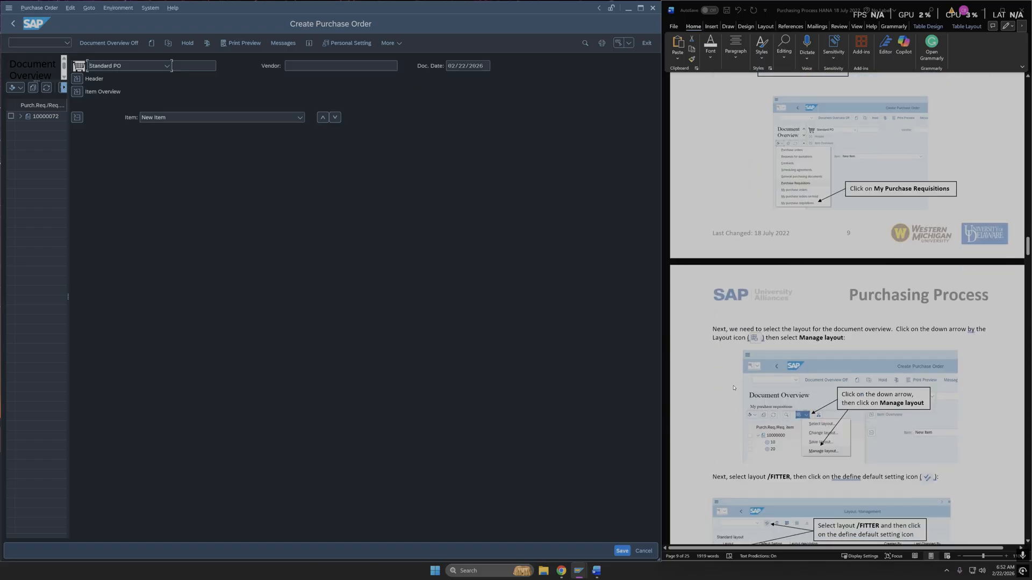
{"action": "scroll", "coordinate": [731, 388], "scroll_direction": "down", "scroll_amount": 1}
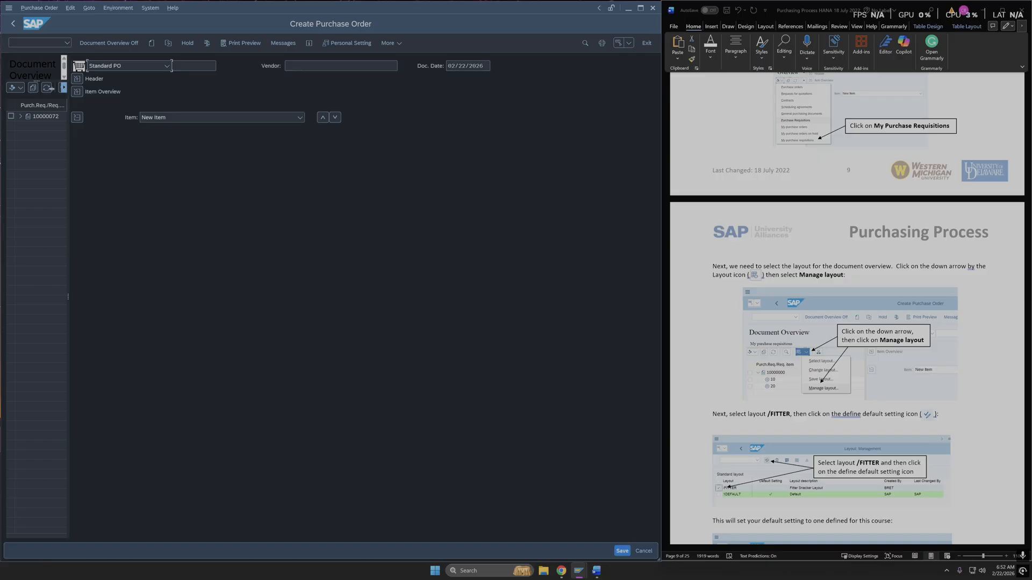
{"action": "left_click_drag", "start_coordinate": [68, 92], "coordinate": [153, 92]}
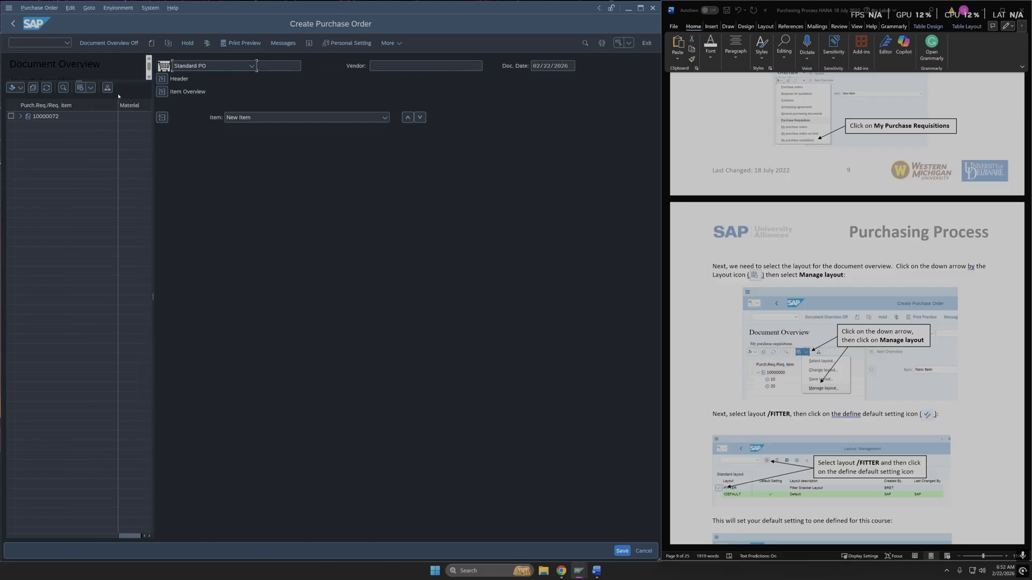
{"action": "left_click", "coordinate": [90, 89]}
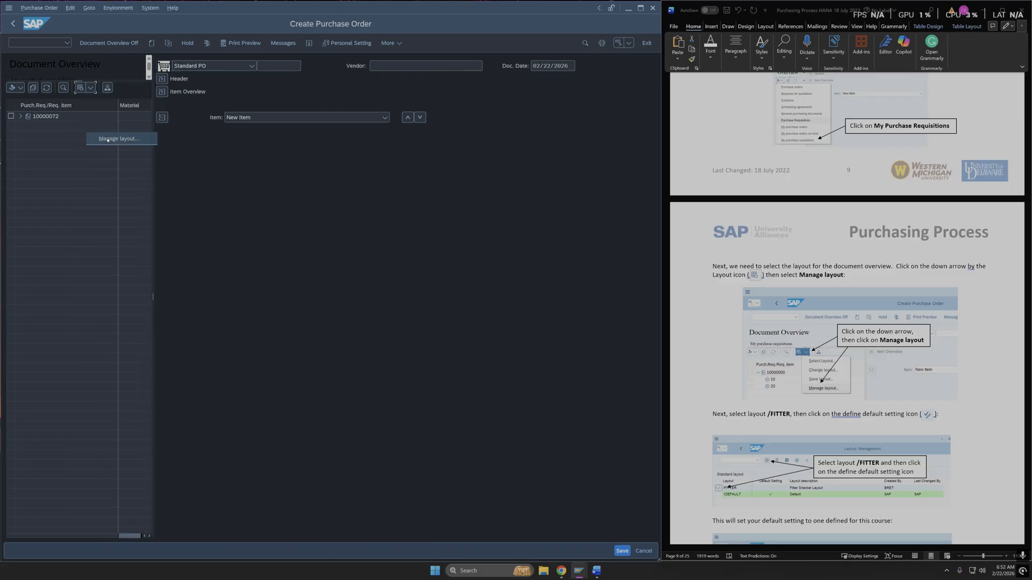
{"action": "left_click", "coordinate": [116, 138]}
Step: Select the /FITTER layout, save the layout settings and exit to the purchase order
{"action": "scroll", "coordinate": [953, 461], "scroll_direction": "down", "scroll_amount": 3}
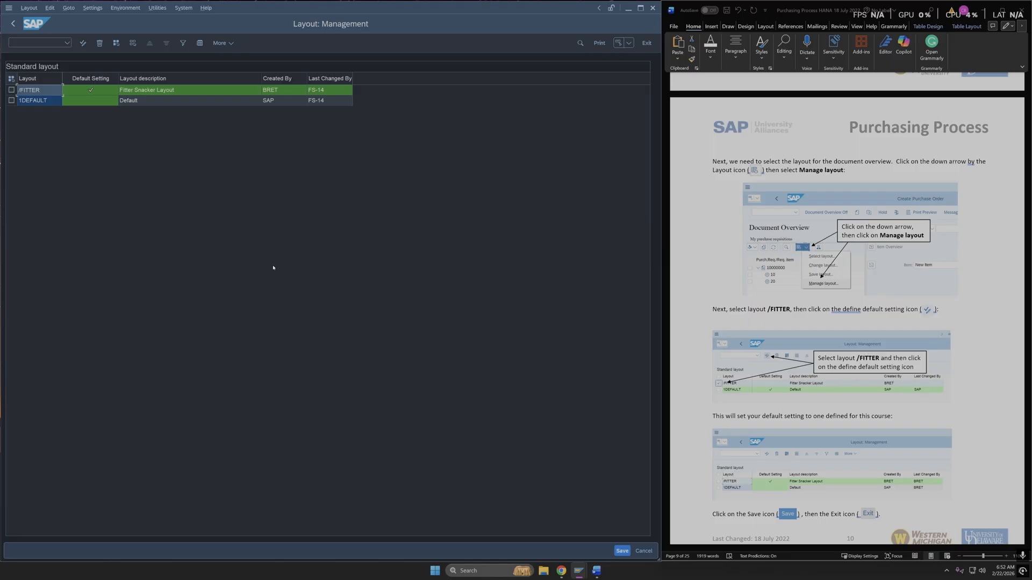
{"action": "left_click", "coordinate": [11, 90]}
{"action": "scroll", "coordinate": [831, 392], "scroll_direction": "down", "scroll_amount": 1}
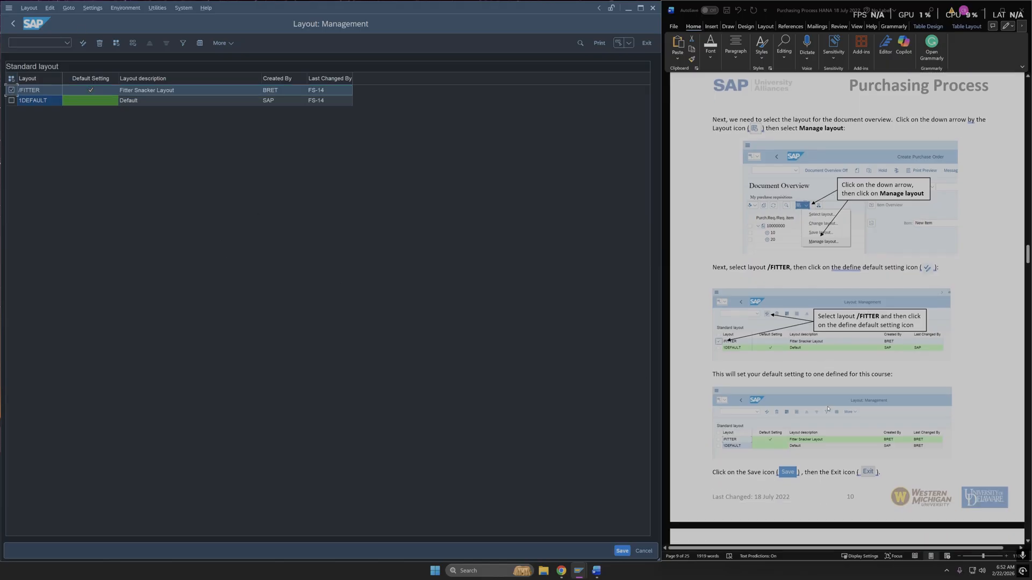
{"action": "scroll", "coordinate": [831, 392], "scroll_direction": "down", "scroll_amount": 2}
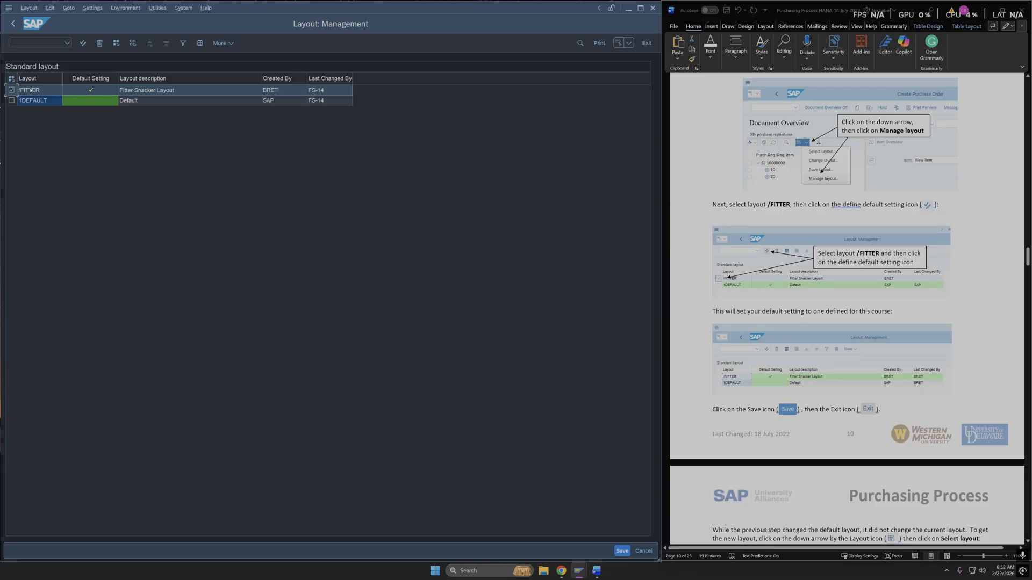
{"action": "left_click", "coordinate": [620, 550]}
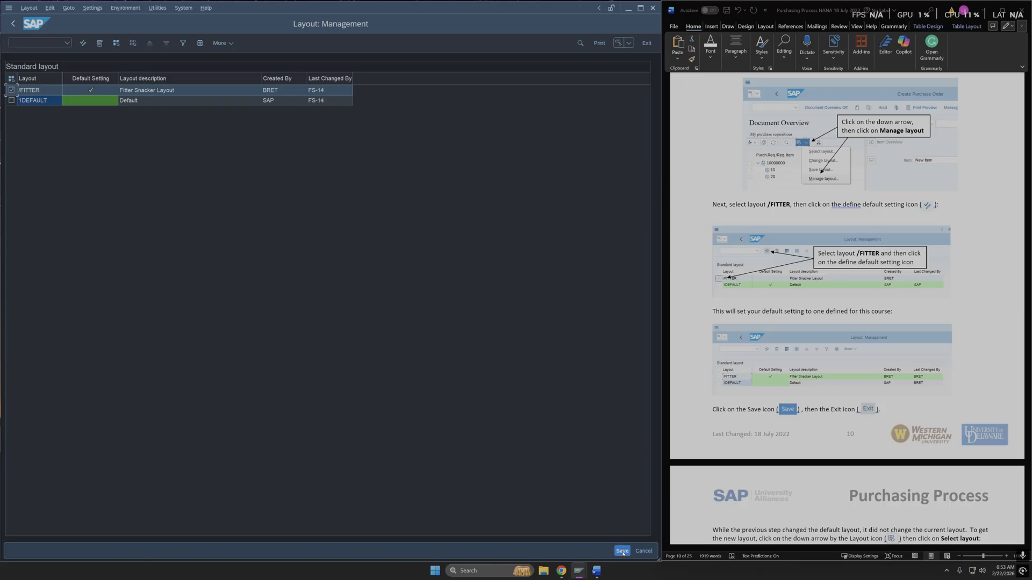
{"action": "scroll", "coordinate": [762, 456], "scroll_direction": "down", "scroll_amount": 4}
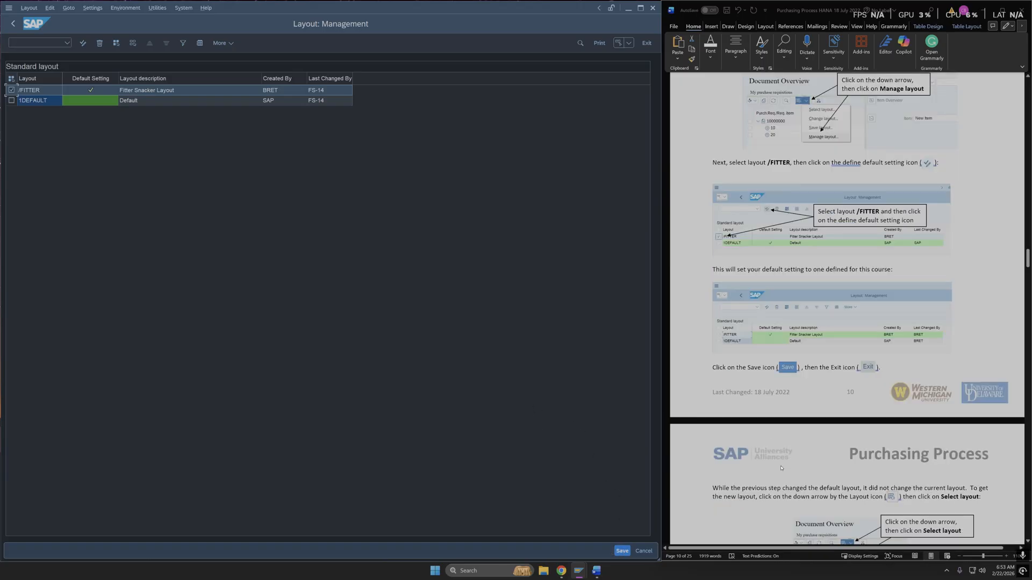
{"action": "left_click", "coordinate": [647, 41]}
Step: Apply the /FITTER layout as the current layout of the document overview
{"action": "scroll", "coordinate": [725, 304], "scroll_direction": "down", "scroll_amount": 2}
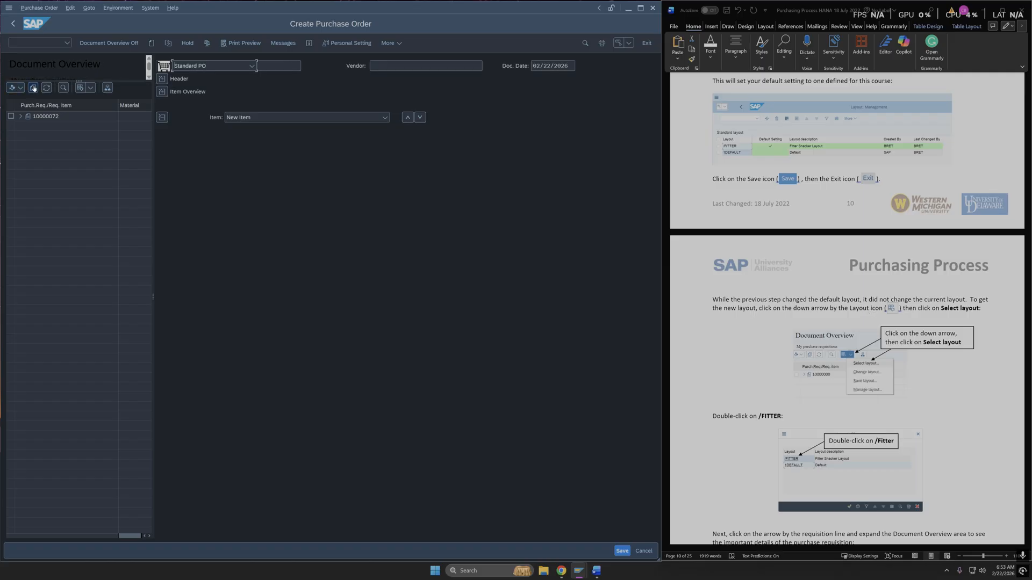
{"action": "left_click", "coordinate": [90, 87]}
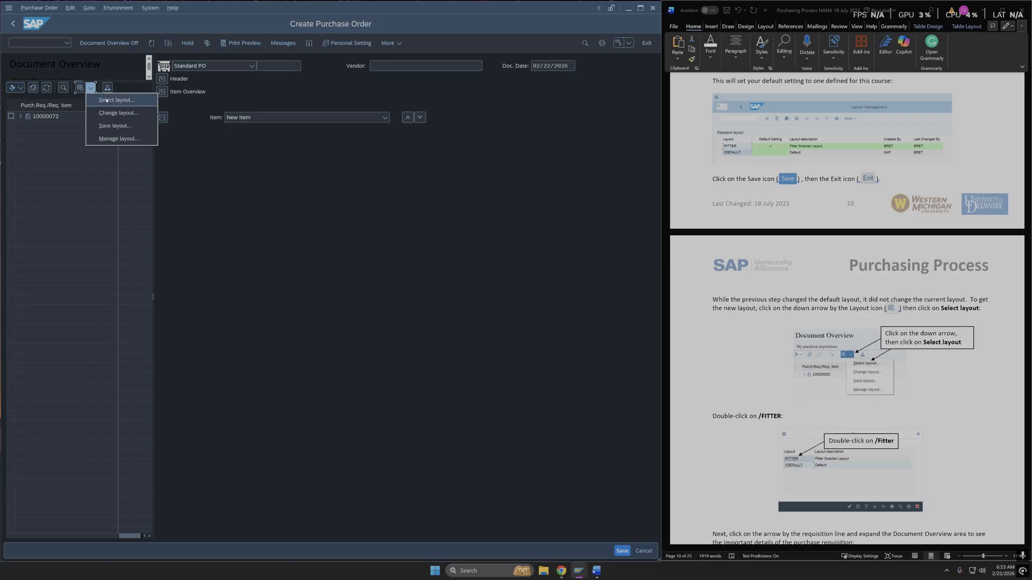
{"action": "left_click", "coordinate": [107, 99]}
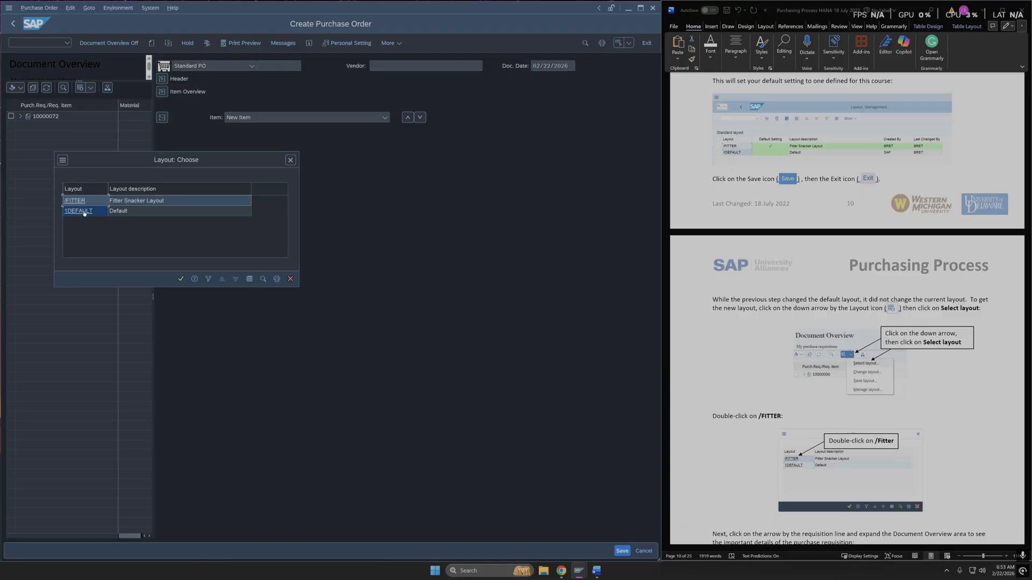
{"action": "double_click", "coordinate": [92, 199]}
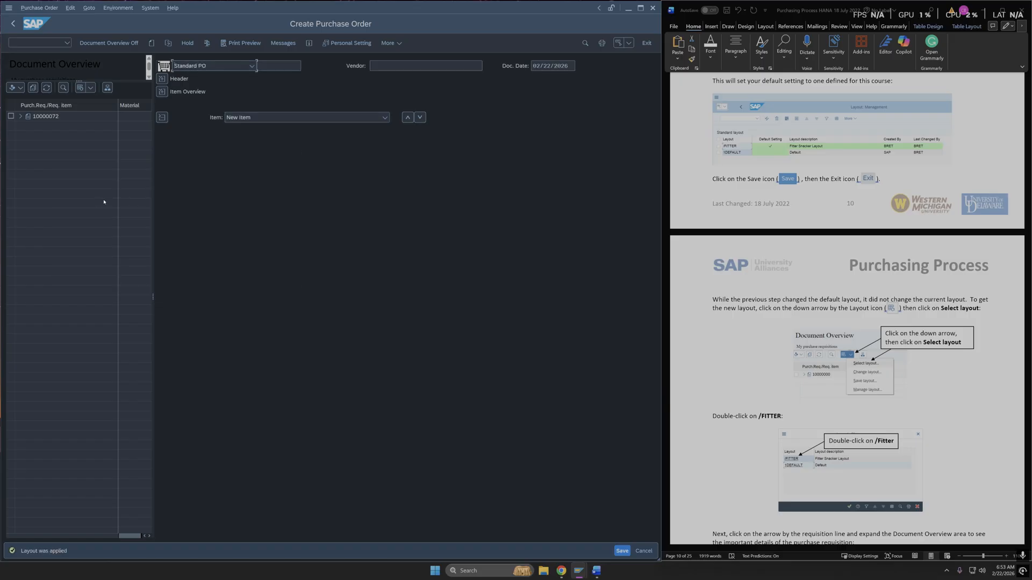
{"action": "scroll", "coordinate": [1008, 440], "scroll_direction": "down", "scroll_amount": 3}
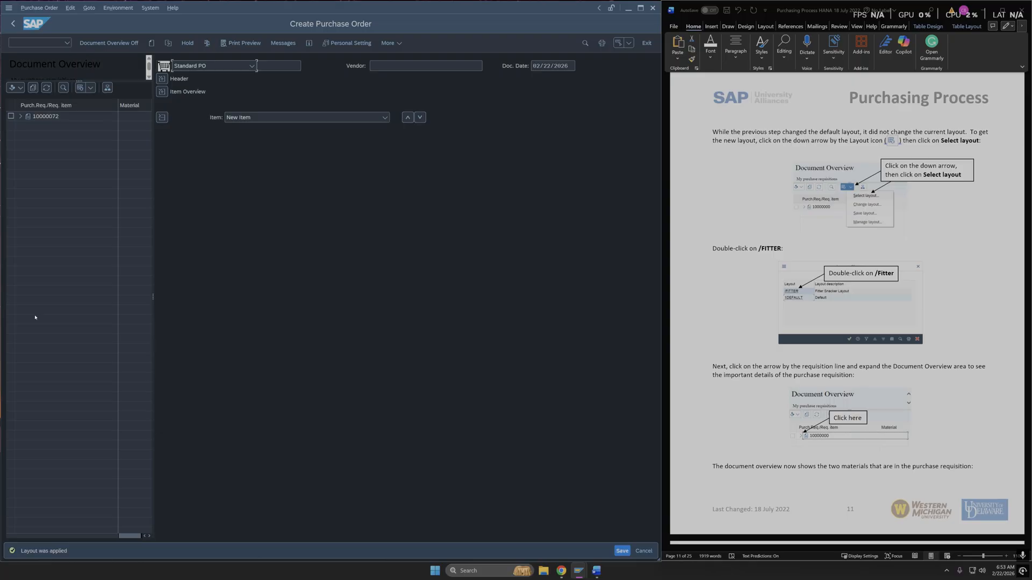
{"action": "left_click", "coordinate": [91, 87]}
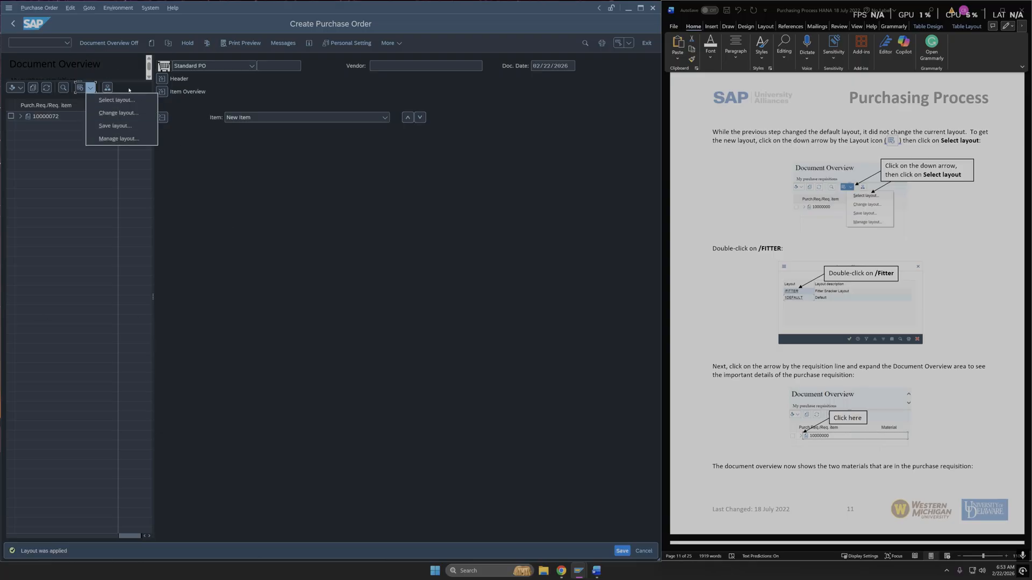
{"action": "left_click", "coordinate": [124, 101]}
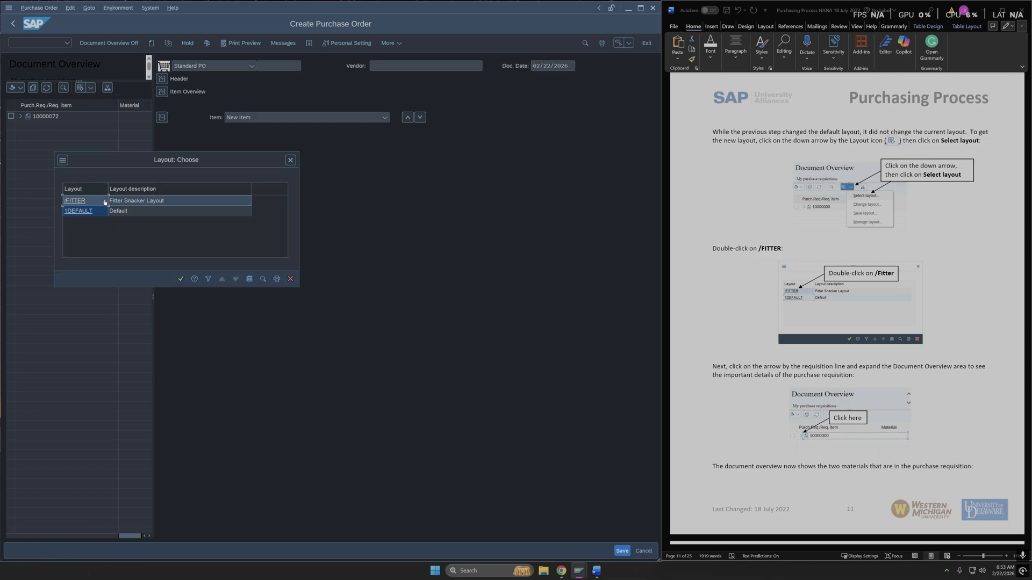
{"action": "double_click", "coordinate": [105, 203]}
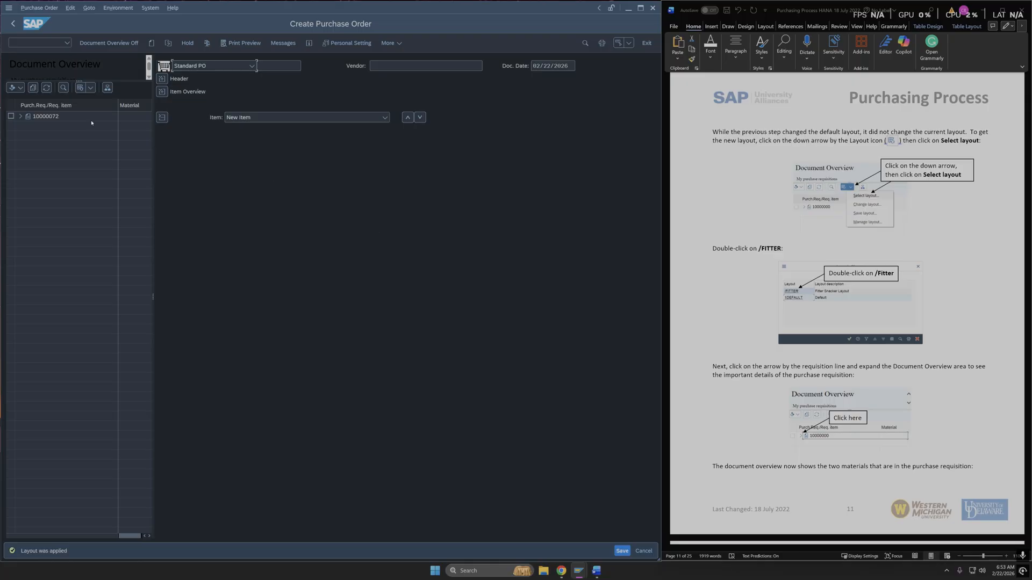
Step: Expand the purchase requisition in the document overview to list its items
{"action": "left_click", "coordinate": [20, 116]}
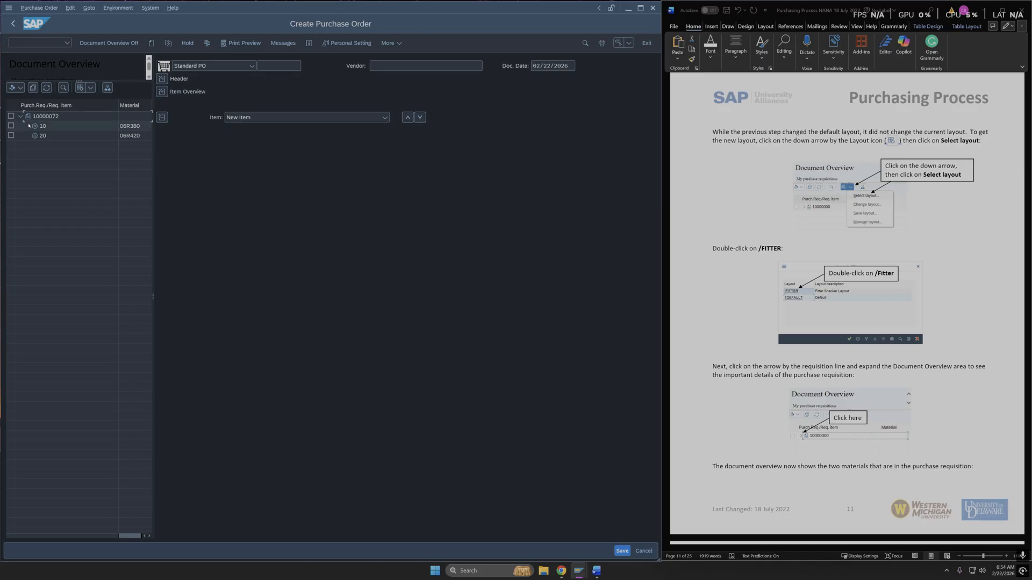
{"action": "scroll", "coordinate": [847, 318], "scroll_direction": "down", "scroll_amount": 1}
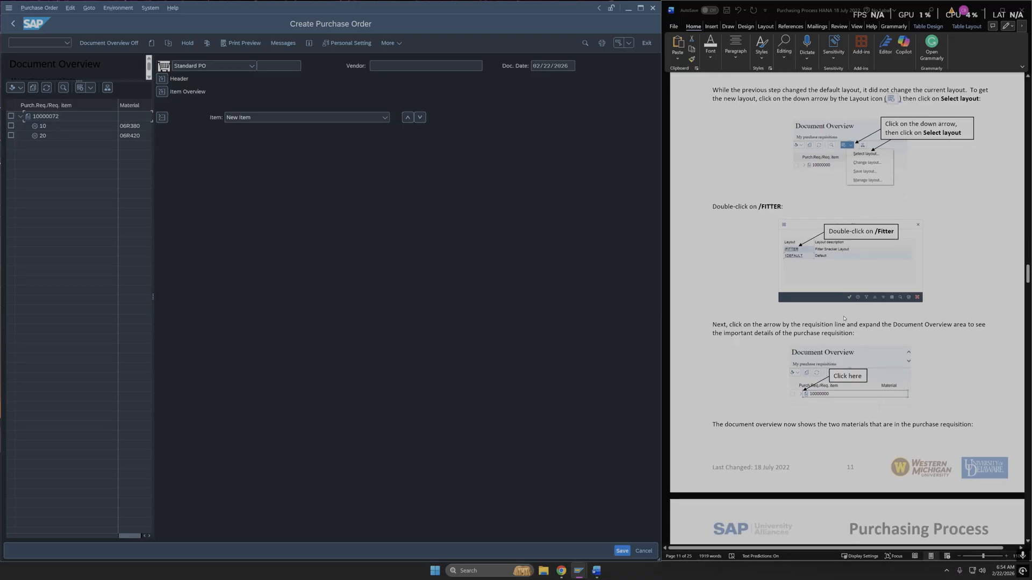
{"action": "scroll", "coordinate": [730, 340], "scroll_direction": "down", "scroll_amount": 1}
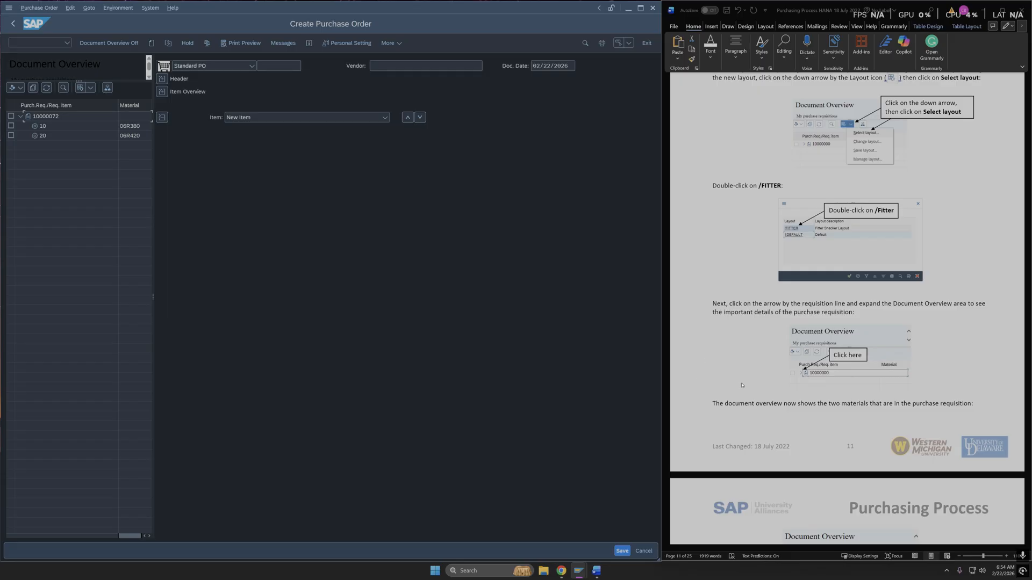
Step: Adopt the whole purchase requisition into the purchase order and enter 06B200 as the vendor
{"action": "scroll", "coordinate": [822, 269], "scroll_direction": "down", "scroll_amount": 6}
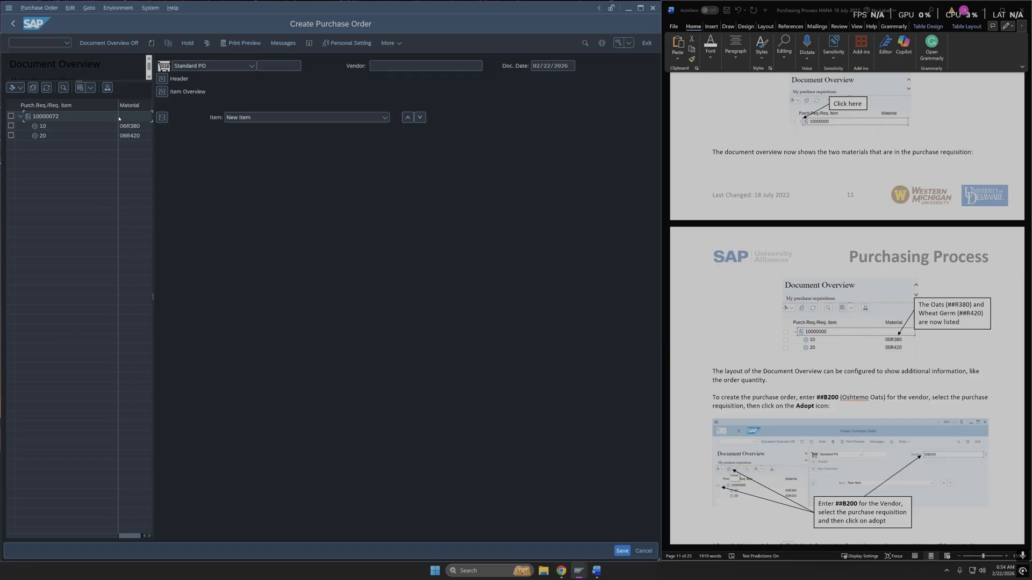
{"action": "scroll", "coordinate": [829, 455], "scroll_direction": "down", "scroll_amount": 2}
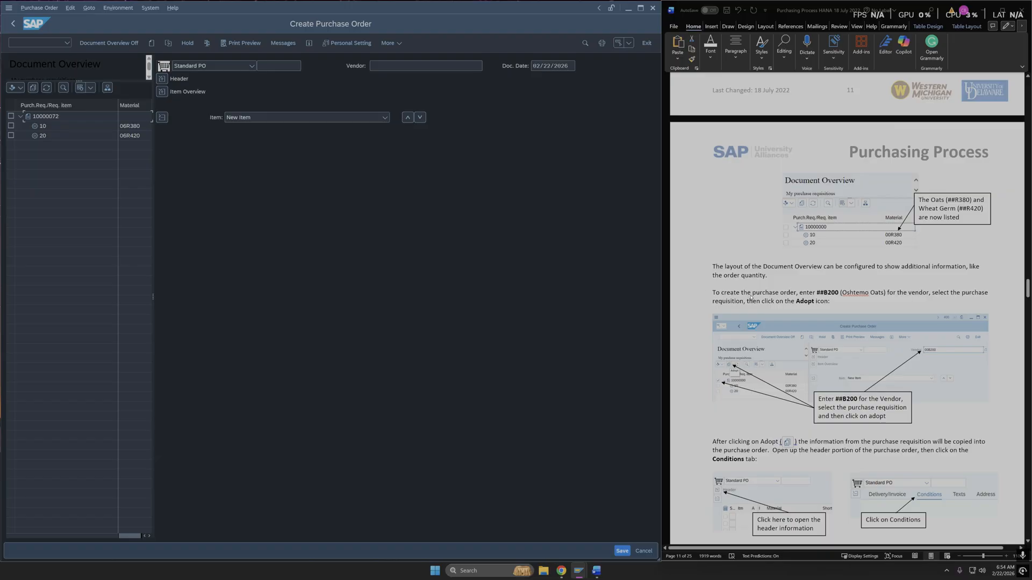
{"action": "left_click_drag", "start_coordinate": [822, 293], "coordinate": [830, 294]}
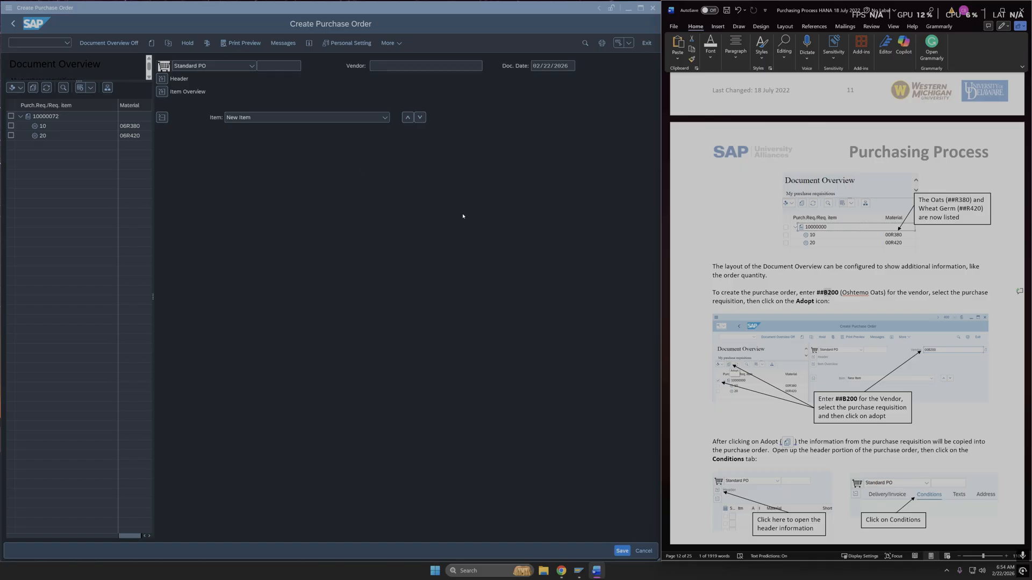
{"action": "left_click", "coordinate": [11, 116]}
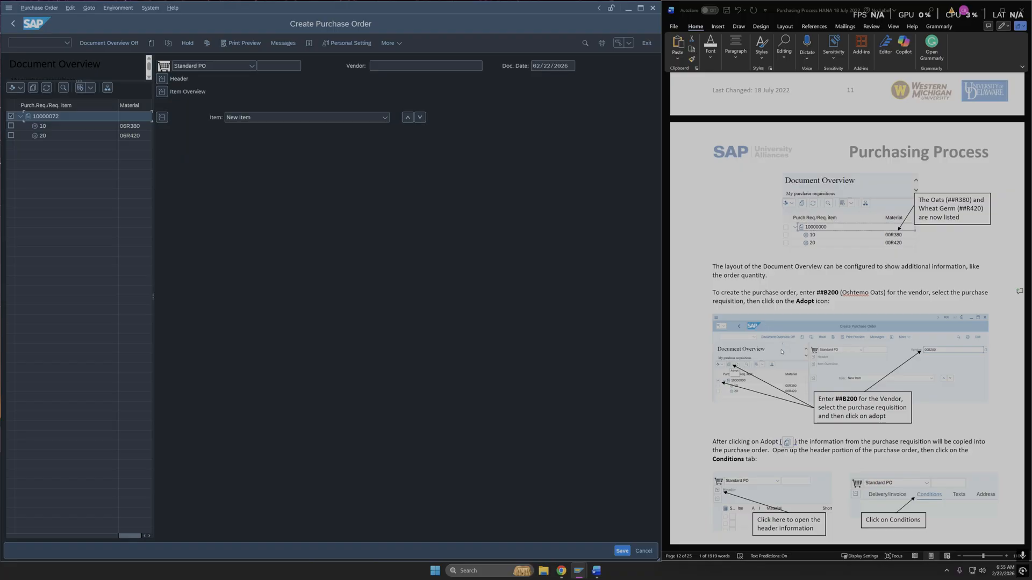
{"action": "left_click", "coordinate": [34, 88]}
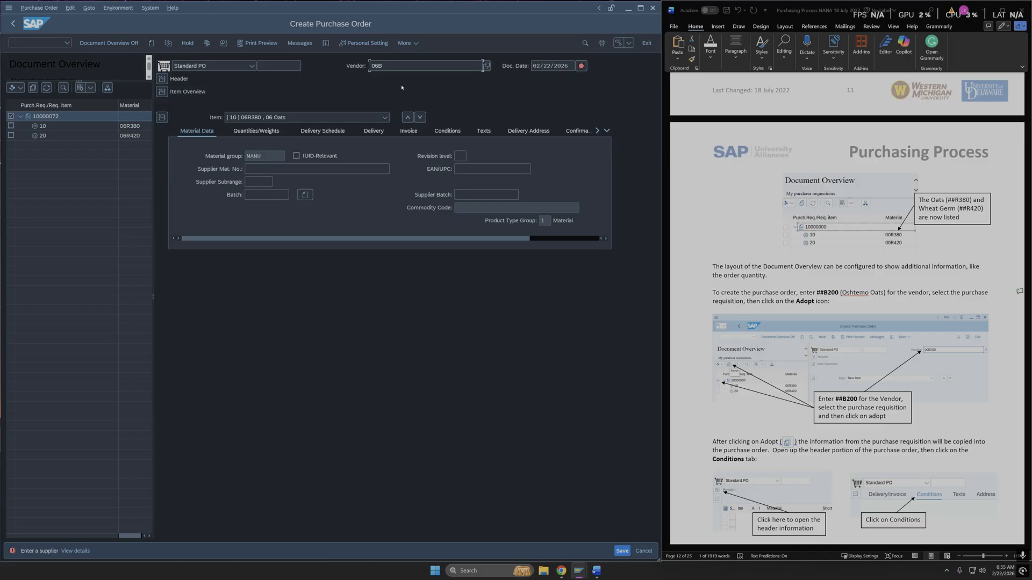
{"action": "type", "text": "200"}
{"action": "scroll", "coordinate": [788, 371], "scroll_direction": "down", "scroll_amount": 3}
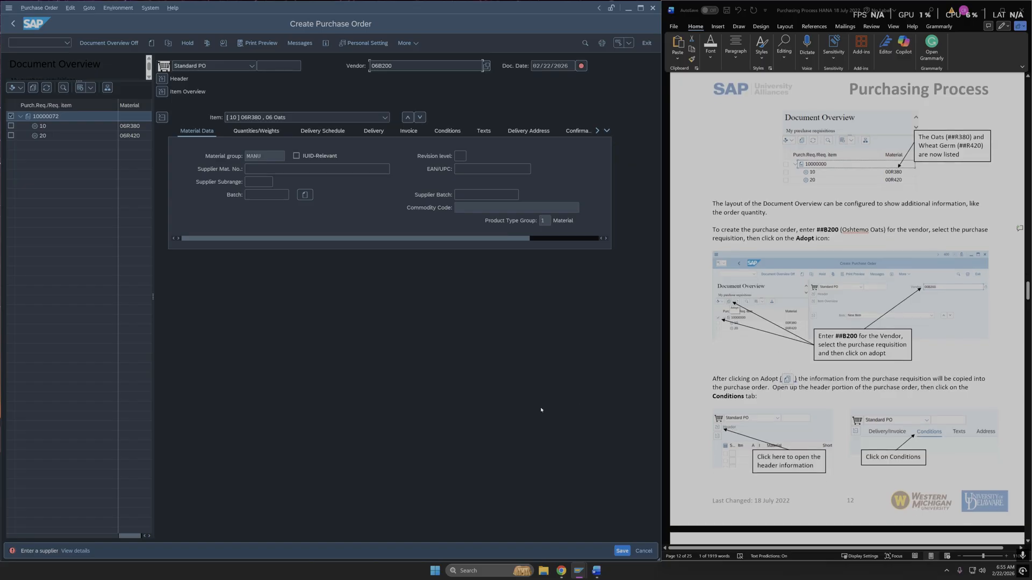
{"action": "left_click", "coordinate": [486, 65]}
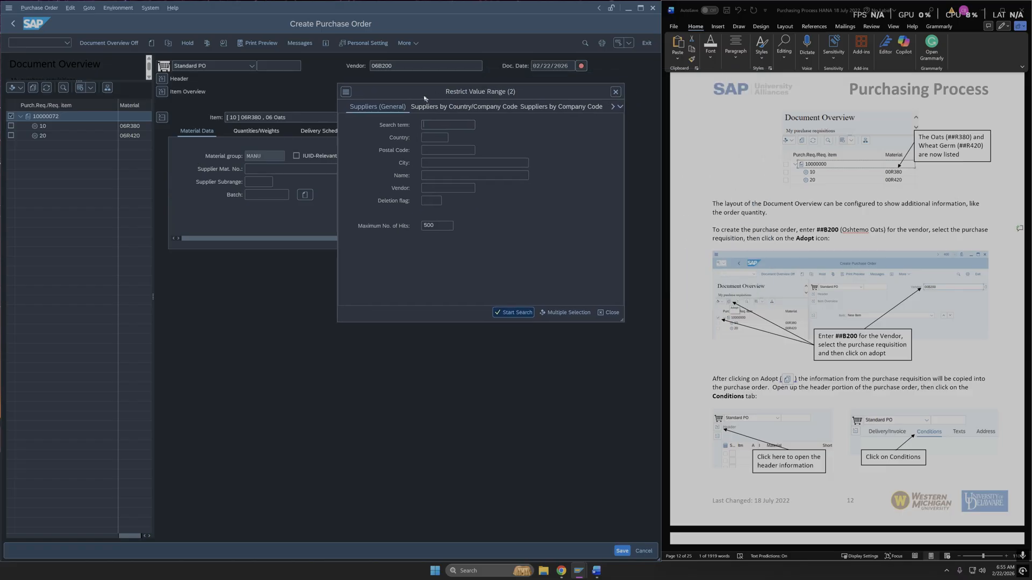
{"action": "left_click", "coordinate": [610, 109]}
{"action": "left_click", "coordinate": [610, 108]}
{"action": "left_click", "coordinate": [610, 109]}
{"action": "left_click", "coordinate": [610, 109]}
{"action": "left_click", "coordinate": [610, 109]}
{"action": "left_click", "coordinate": [610, 108]}
{"action": "left_click", "coordinate": [610, 109]}
{"action": "left_click", "coordinate": [610, 108]}
{"action": "left_click", "coordinate": [610, 109]}
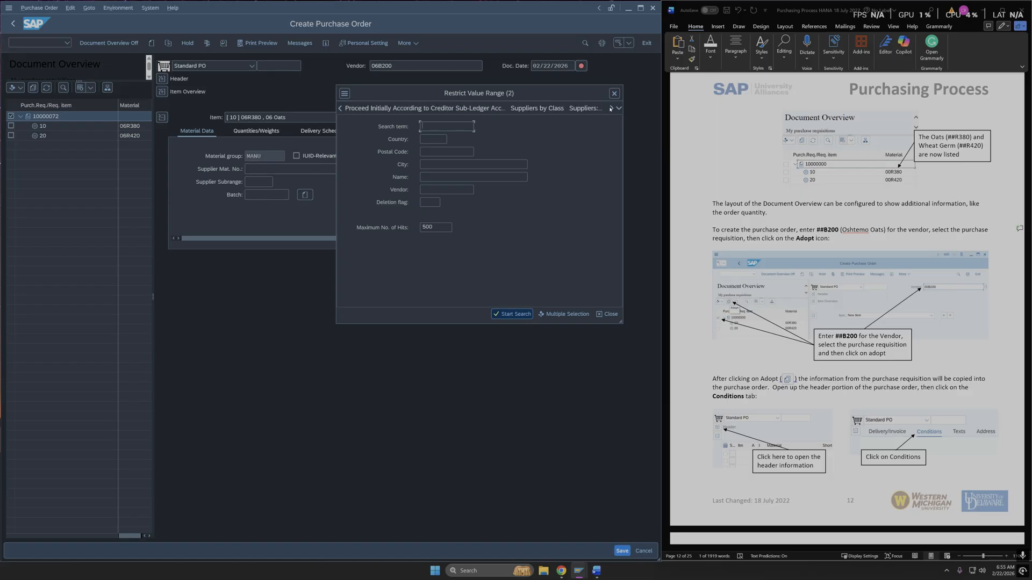
{"action": "left_click", "coordinate": [614, 93]}
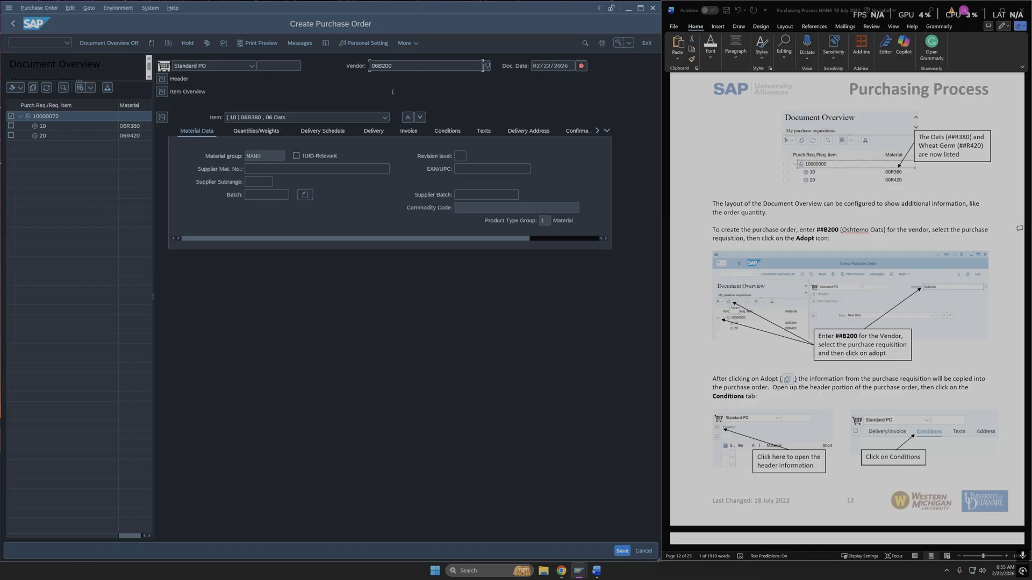
Step: Display the pricing conditions of the oats item and compare its net value with the total price in the exercise
{"action": "left_click", "coordinate": [447, 131]}
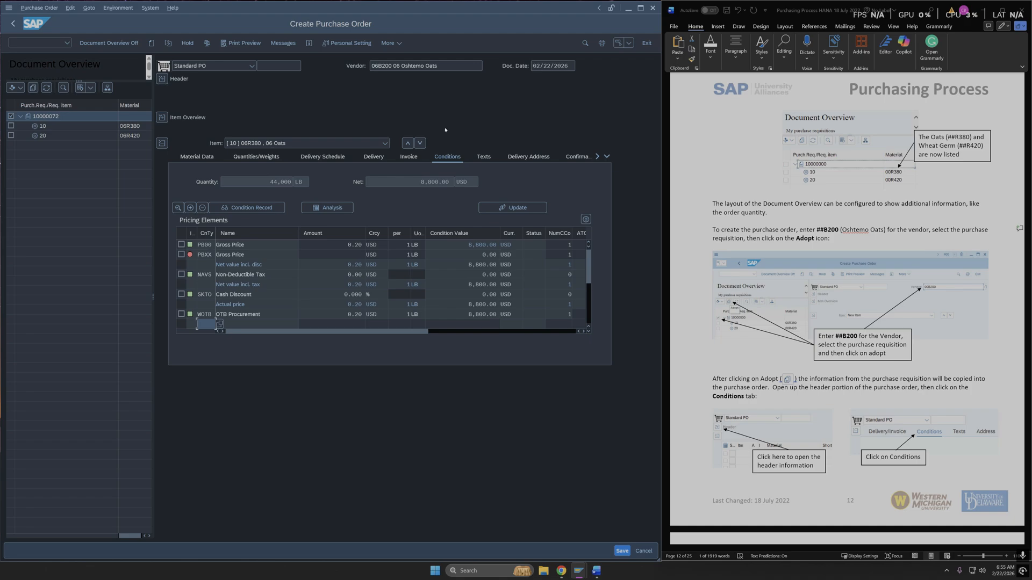
{"action": "scroll", "coordinate": [776, 319], "scroll_direction": "down", "scroll_amount": 3}
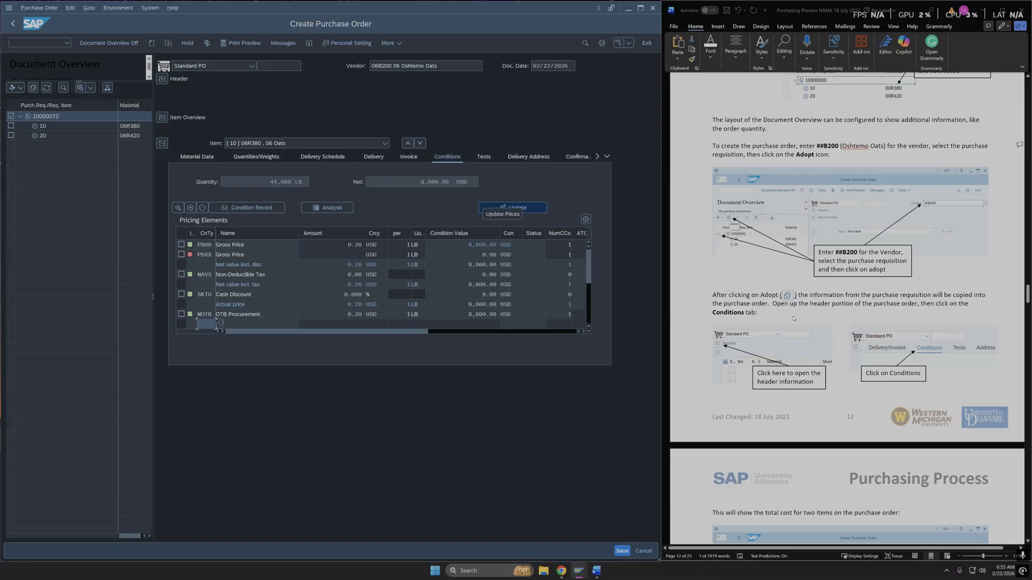
{"action": "scroll", "coordinate": [787, 327], "scroll_direction": "down", "scroll_amount": 5}
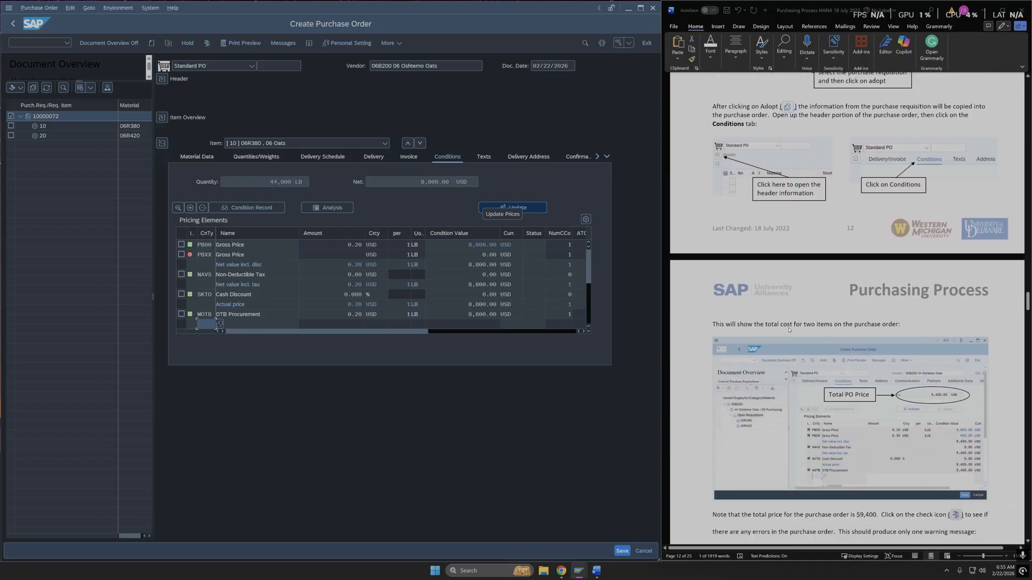
{"action": "scroll", "coordinate": [805, 353], "scroll_direction": "down", "scroll_amount": 1}
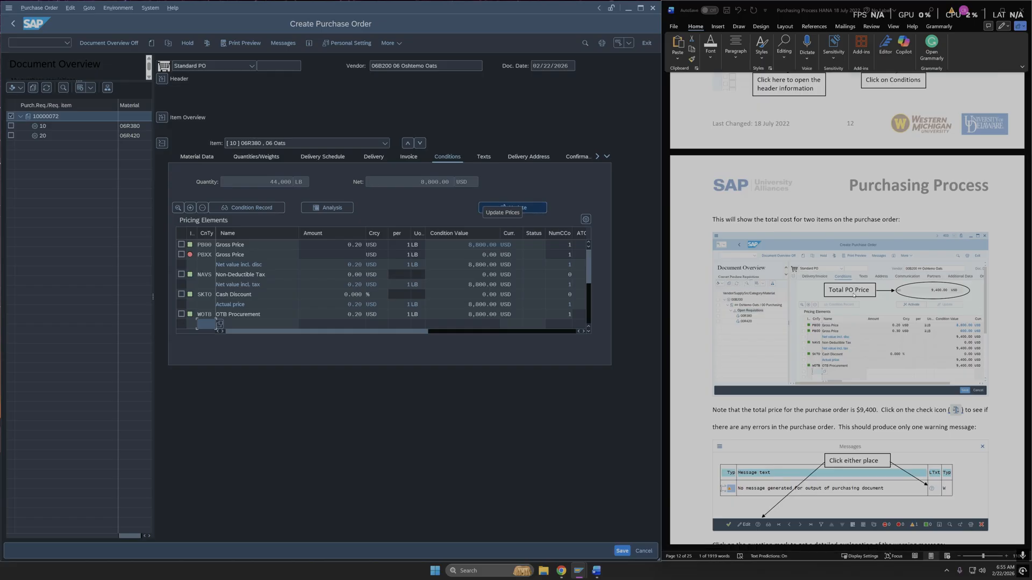
{"action": "left_click", "coordinate": [419, 182]}
{"action": "scroll", "coordinate": [748, 245], "scroll_direction": "down", "scroll_amount": 2}
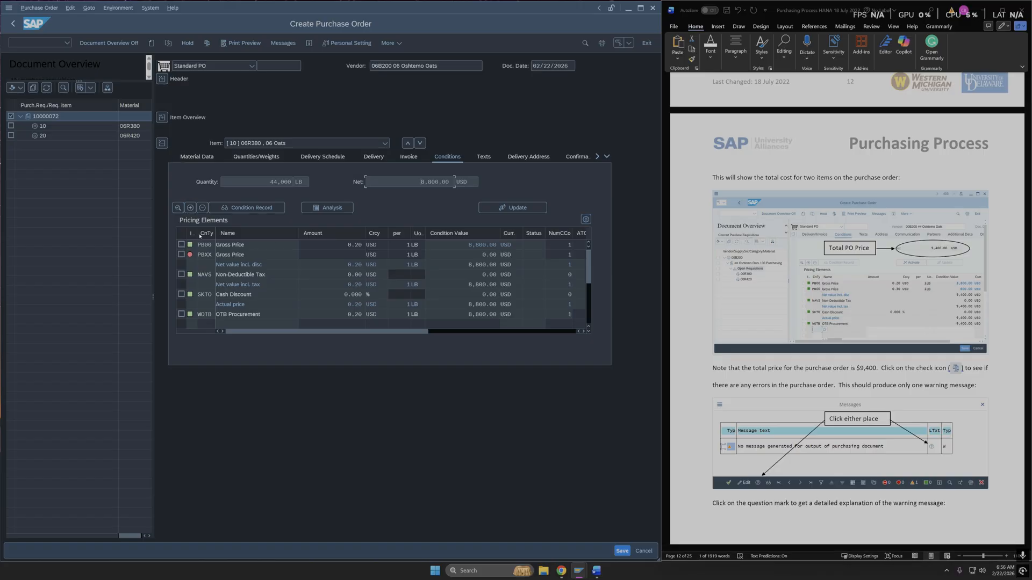
Step: Reread the exercise pages on header conditions and total order price and check them against the requisition's items
{"action": "left_click", "coordinate": [21, 117]}
{"action": "left_click", "coordinate": [21, 116]}
{"action": "scroll", "coordinate": [770, 268], "scroll_direction": "up", "scroll_amount": 3}
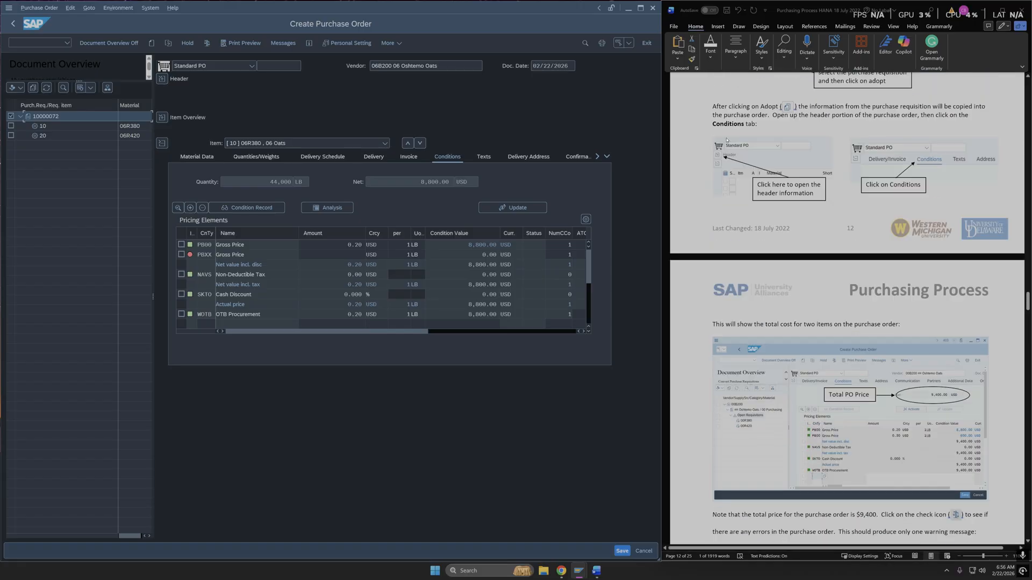
{"action": "scroll", "coordinate": [881, 240], "scroll_direction": "up", "scroll_amount": 2}
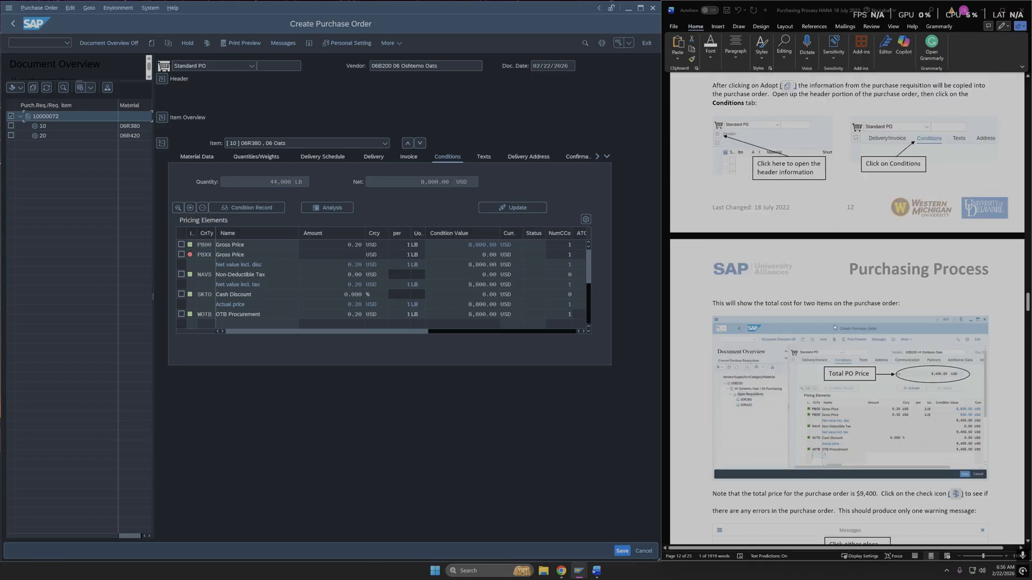
{"action": "scroll", "coordinate": [831, 275], "scroll_direction": "down", "scroll_amount": 3}
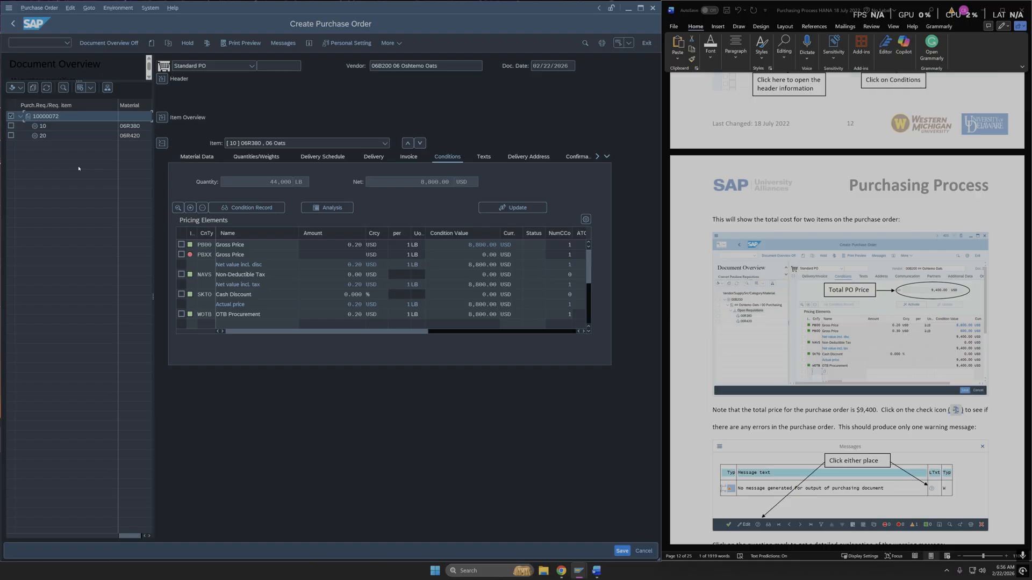
{"action": "scroll", "coordinate": [824, 284], "scroll_direction": "down", "scroll_amount": 1}
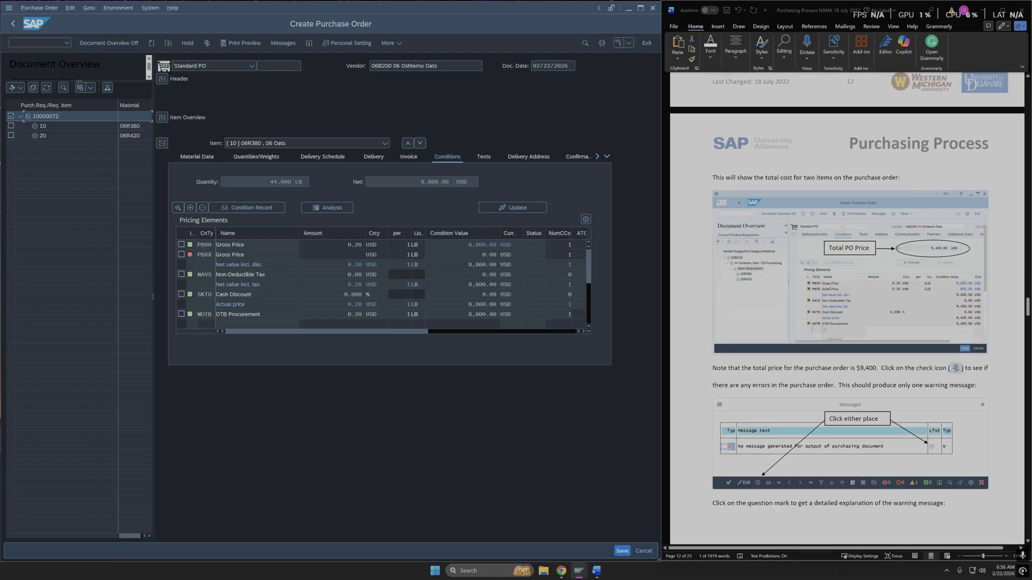
{"action": "scroll", "coordinate": [935, 254], "scroll_direction": "down", "scroll_amount": 1}
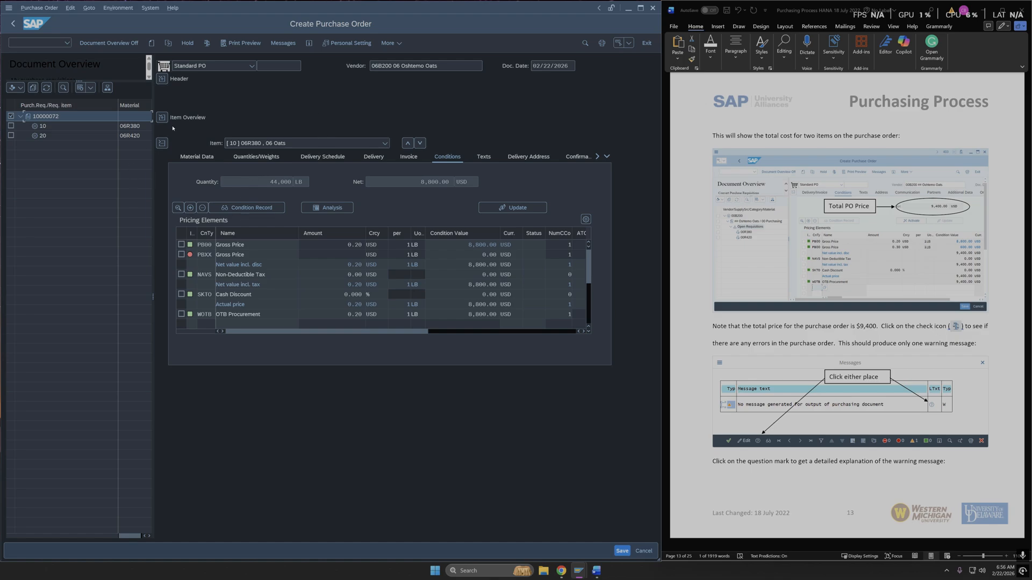
{"action": "left_click", "coordinate": [389, 43]}
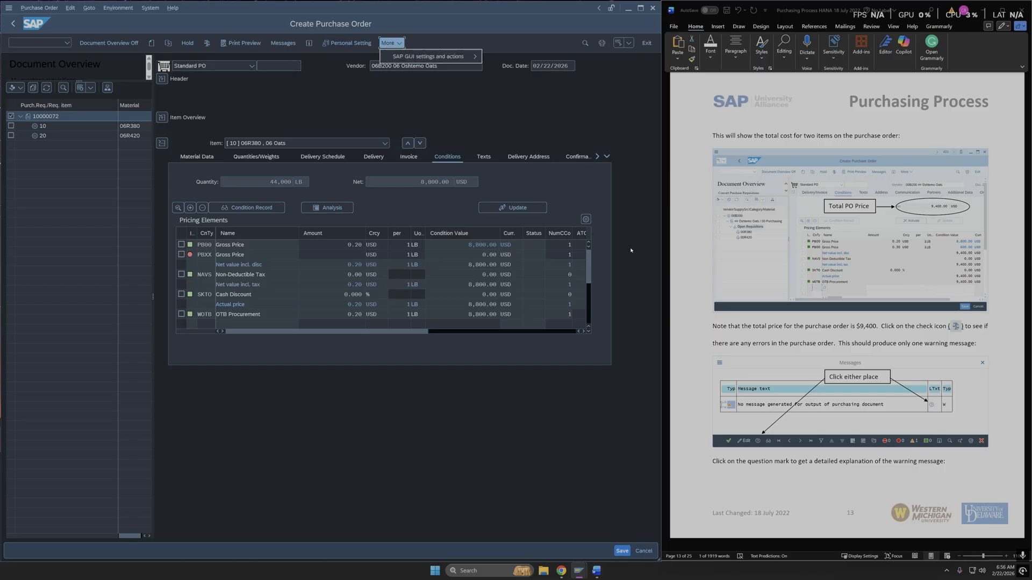
{"action": "left_click", "coordinate": [256, 331]}
{"action": "mouse_move", "coordinate": [236, 332]}
{"action": "left_mouse_down"}
{"action": "mouse_move", "coordinate": [281, 332]}
{"action": "mouse_move", "coordinate": [236, 331]}
{"action": "left_mouse_up"}
{"action": "left_click", "coordinate": [256, 156]}
{"action": "left_click", "coordinate": [447, 157]}
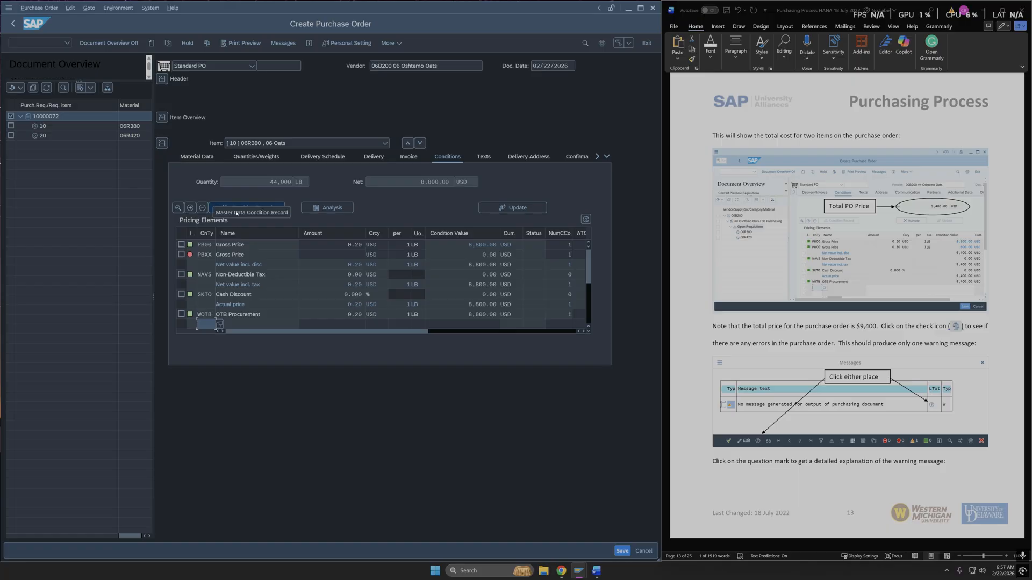
Step: Reread the exercise instruction on checking the purchase order for errors and look closely at the check icon it shows
{"action": "left_click", "coordinate": [955, 326]}
{"action": "left_click", "coordinate": [955, 328]}
{"action": "left_click", "coordinate": [956, 328]}
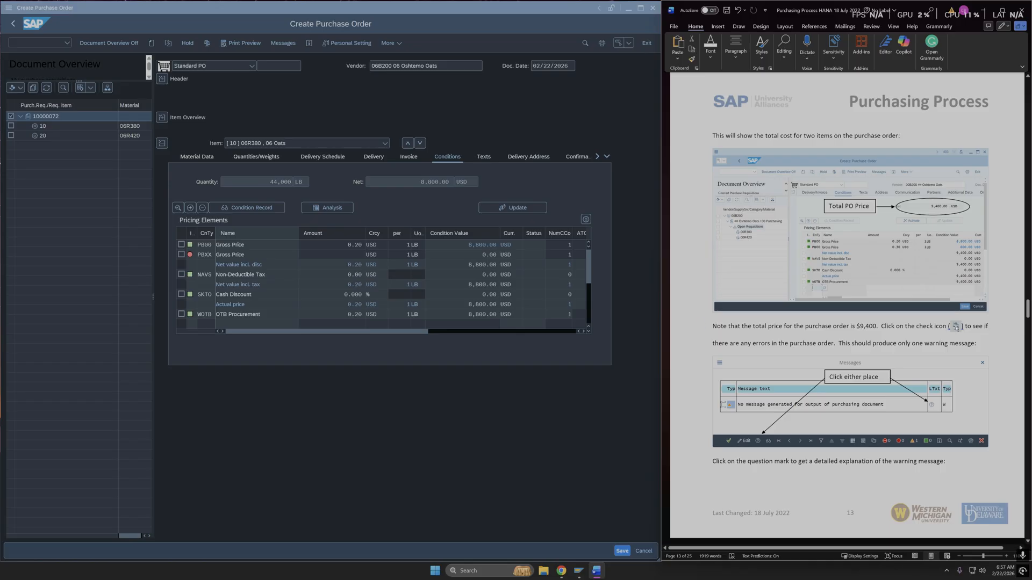
{"action": "left_click", "coordinate": [956, 327]}
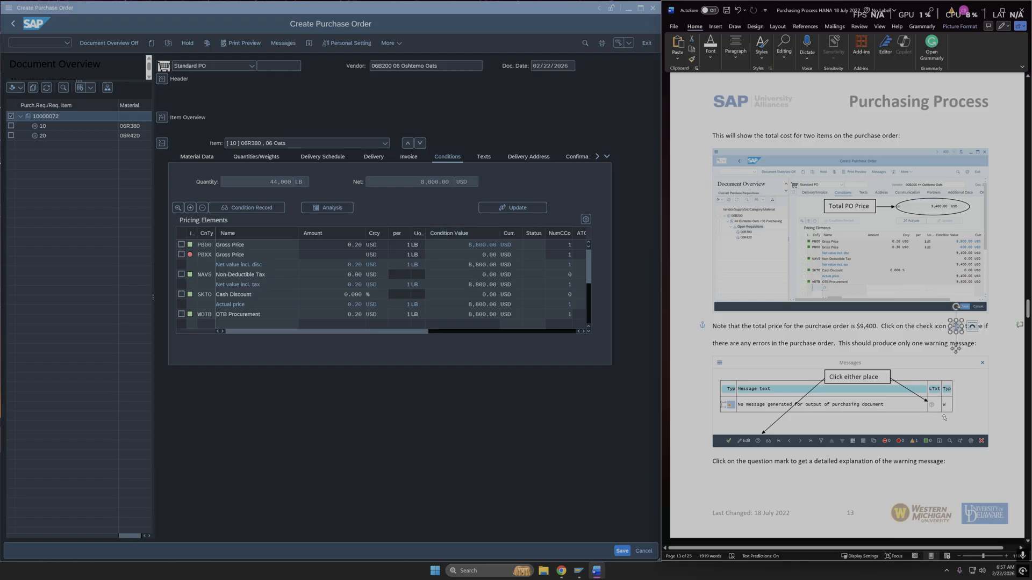
{"action": "scroll", "coordinate": [938, 316], "scroll_direction": "up", "scroll_amount": 2}
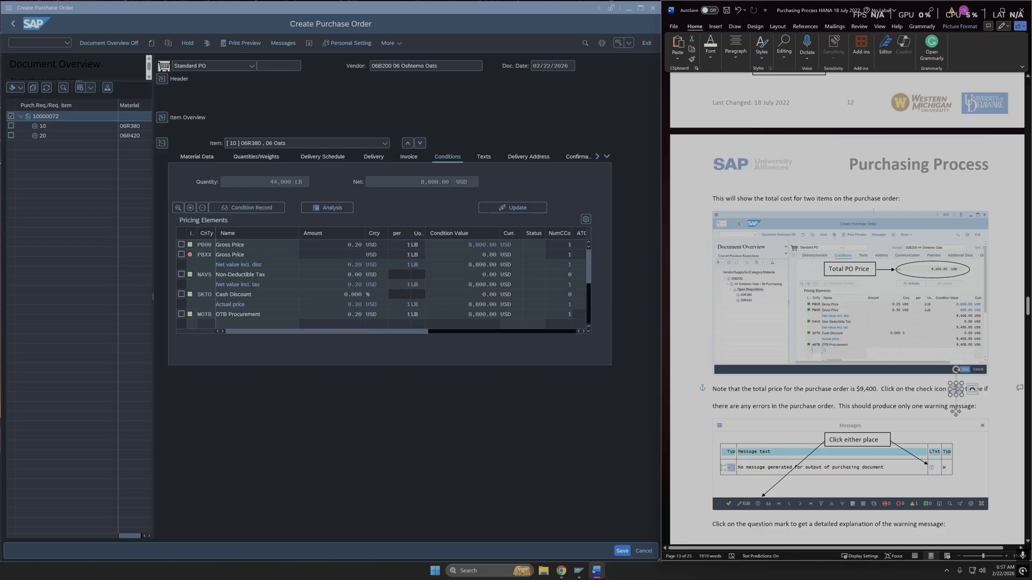
{"action": "scroll", "coordinate": [949, 262], "scroll_direction": "down", "scroll_amount": 3}
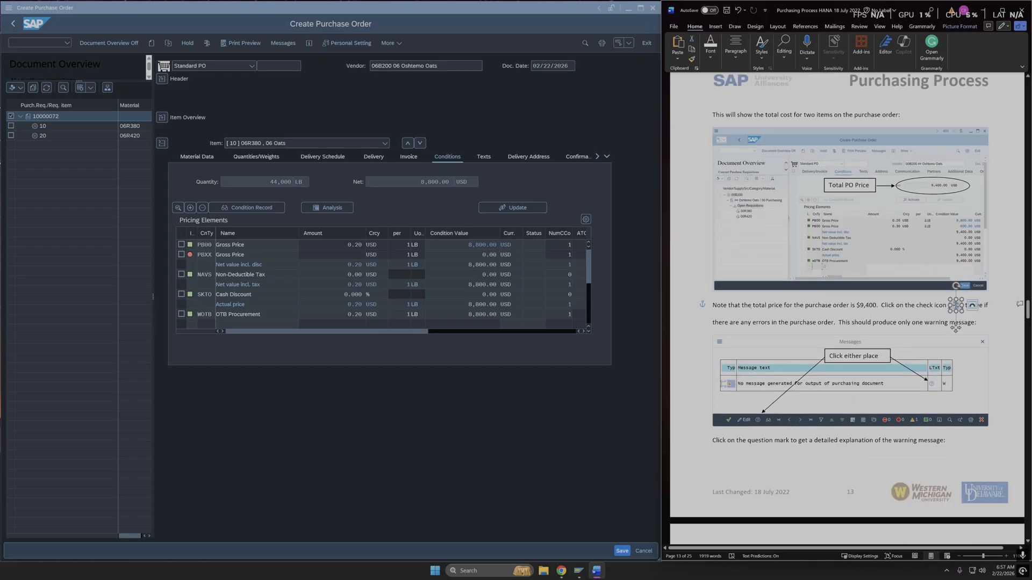
{"action": "left_click", "coordinate": [933, 317]}
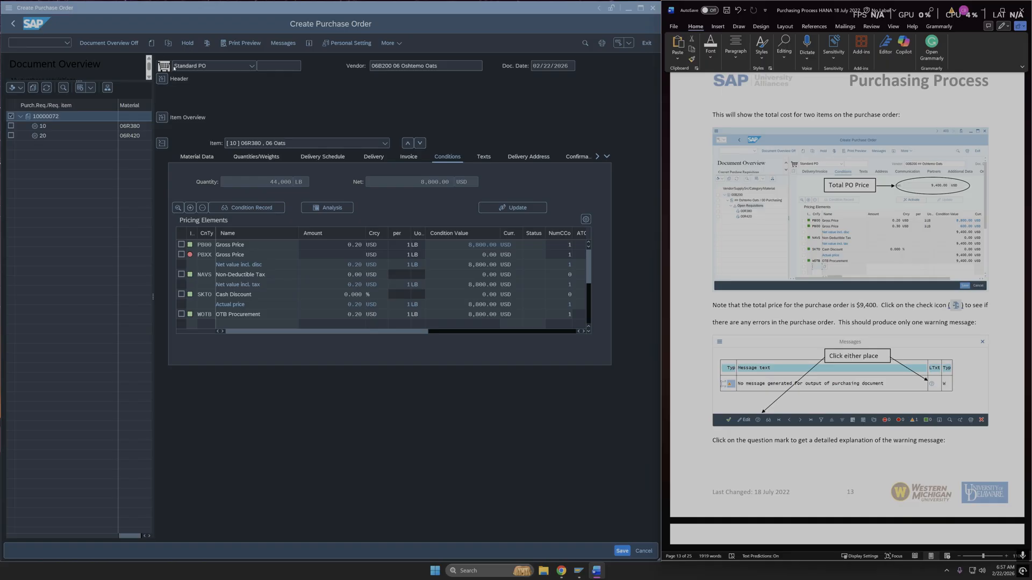
{"action": "left_click", "coordinate": [159, 56]}
{"action": "mouse_move", "coordinate": [152, 75]}
{"action": "left_mouse_down"}
{"action": "mouse_move", "coordinate": [63, 75]}
{"action": "mouse_move", "coordinate": [72, 66]}
{"action": "mouse_move", "coordinate": [202, 70]}
{"action": "mouse_move", "coordinate": [138, 76]}
{"action": "mouse_move", "coordinate": [153, 77]}
{"action": "left_mouse_up"}
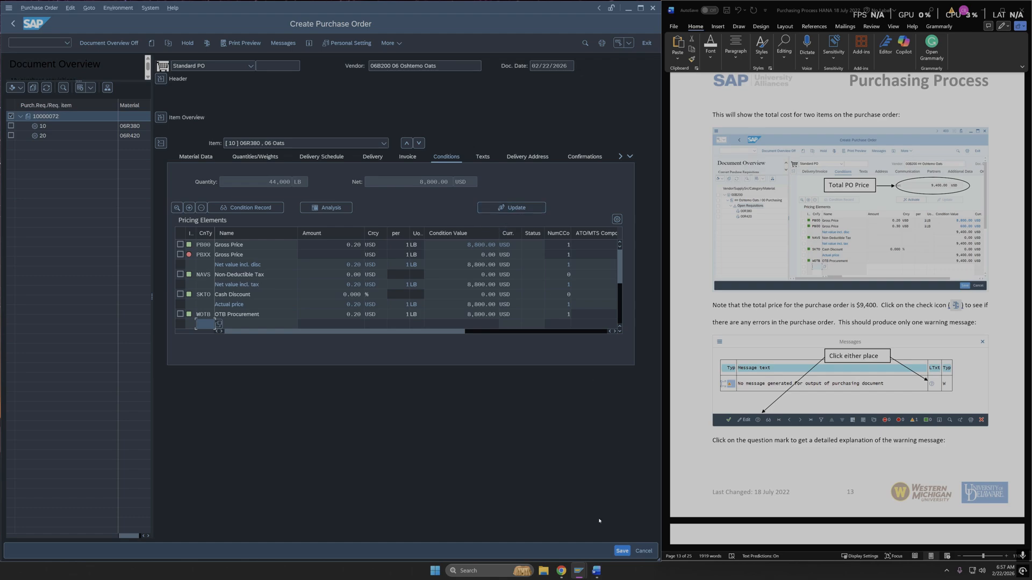
{"action": "left_click", "coordinate": [617, 220]}
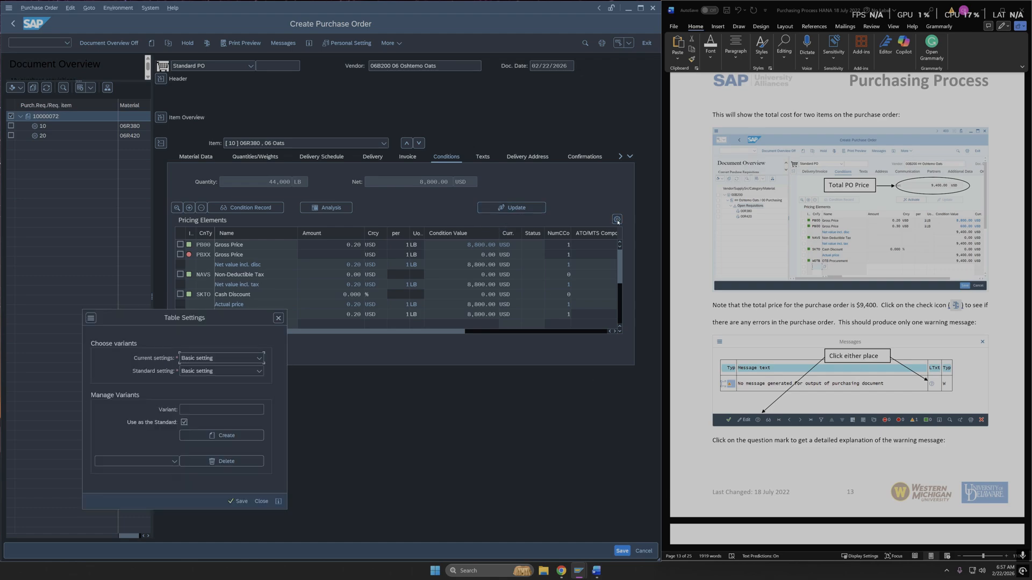
{"action": "left_click", "coordinate": [278, 320]}
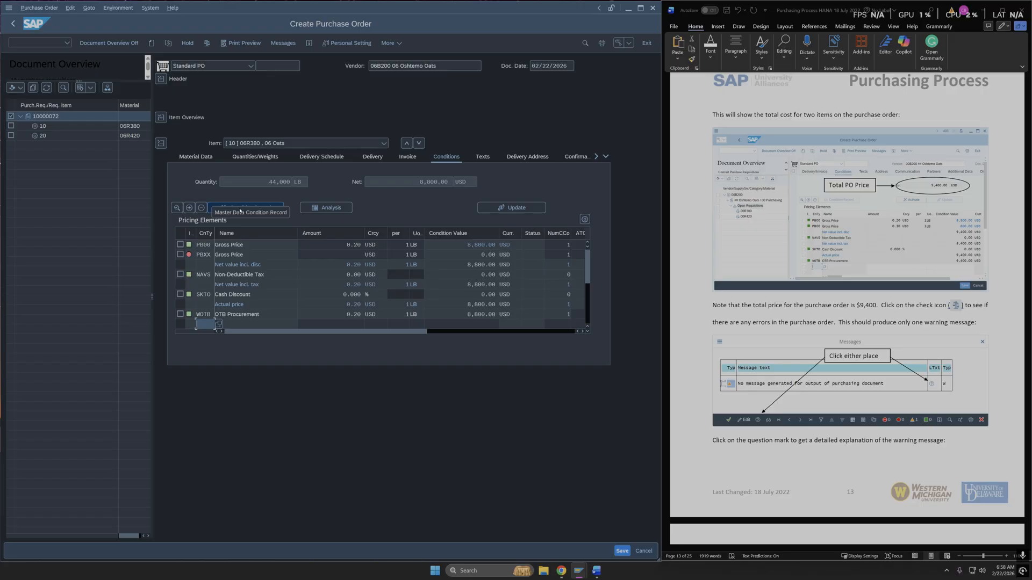
Step: Check the purchase order for errors and compare the resulting message list with the exercise instructions
{"action": "left_click", "coordinate": [206, 43]}
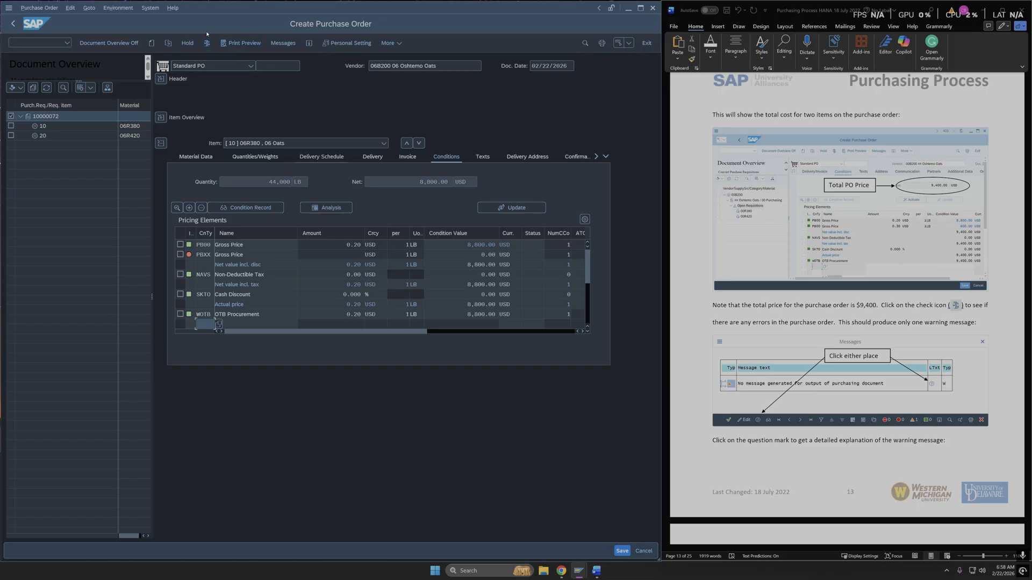
{"action": "left_click", "coordinate": [206, 43]}
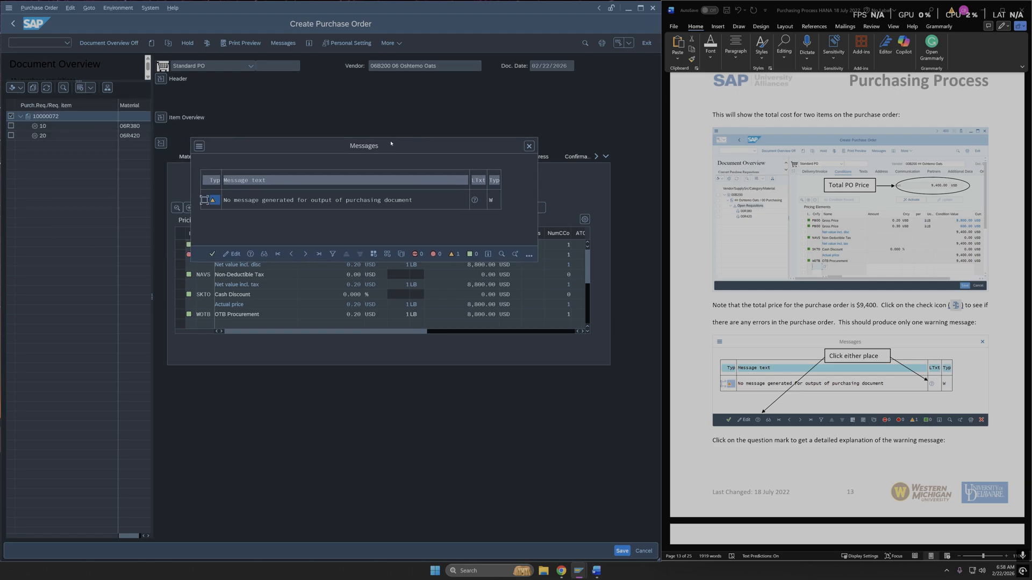
{"action": "scroll", "coordinate": [832, 342], "scroll_direction": "down", "scroll_amount": 2}
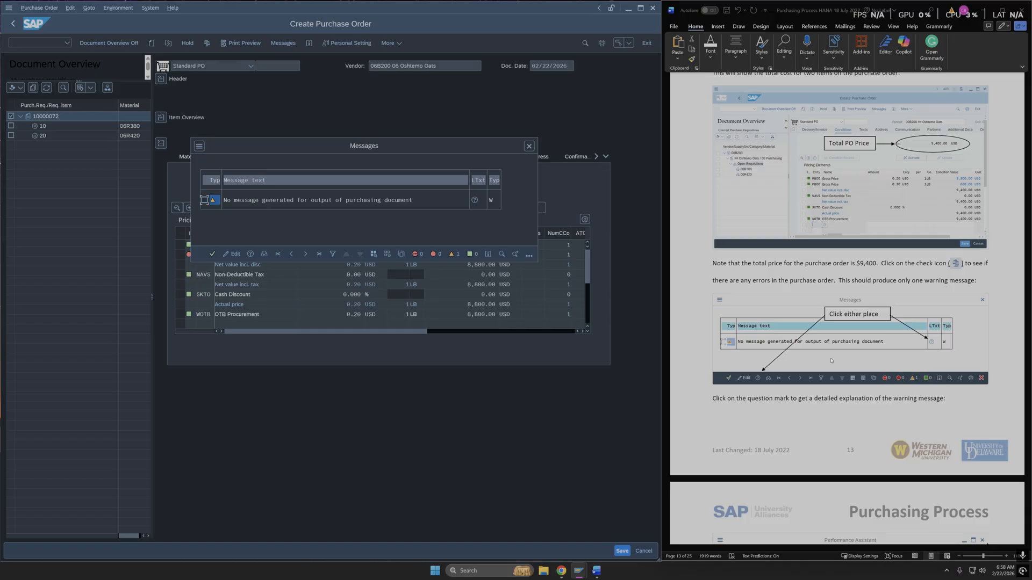
{"action": "scroll", "coordinate": [903, 315], "scroll_direction": "down", "scroll_amount": 6}
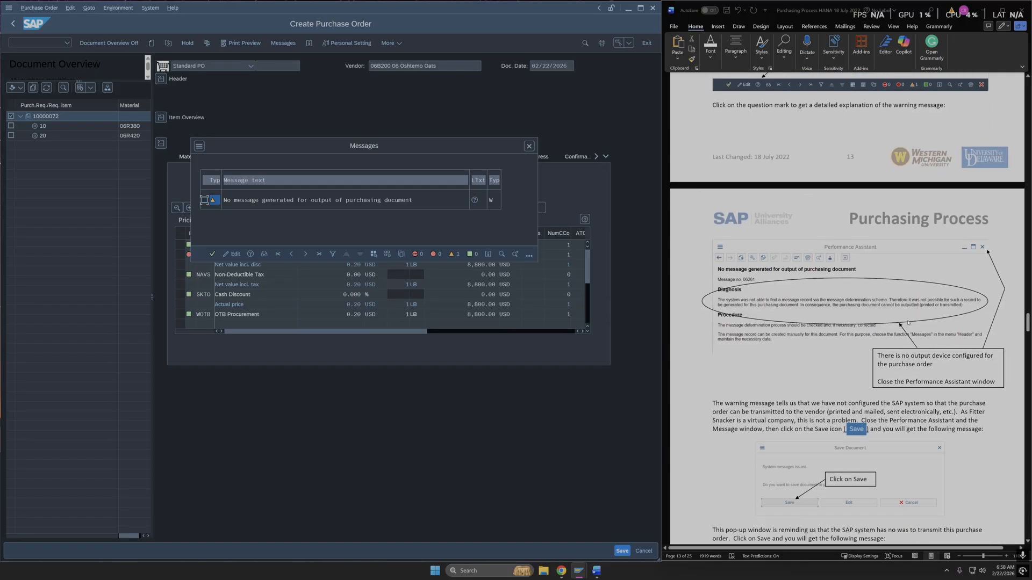
{"action": "scroll", "coordinate": [910, 320], "scroll_direction": "up", "scroll_amount": 2}
{"action": "scroll", "coordinate": [912, 321], "scroll_direction": "up", "scroll_amount": 2}
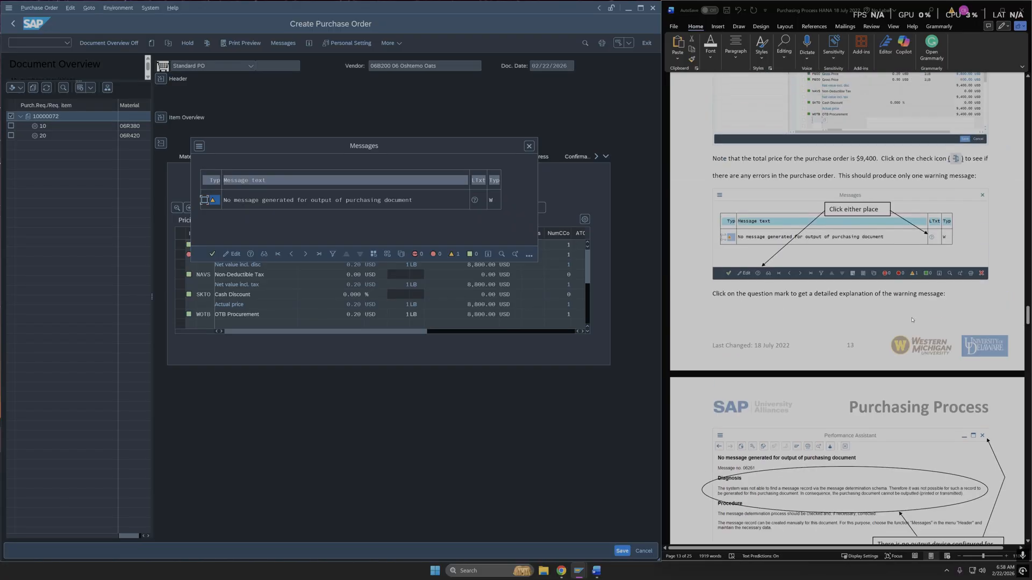
{"action": "scroll", "coordinate": [912, 320], "scroll_direction": "up", "scroll_amount": 1}
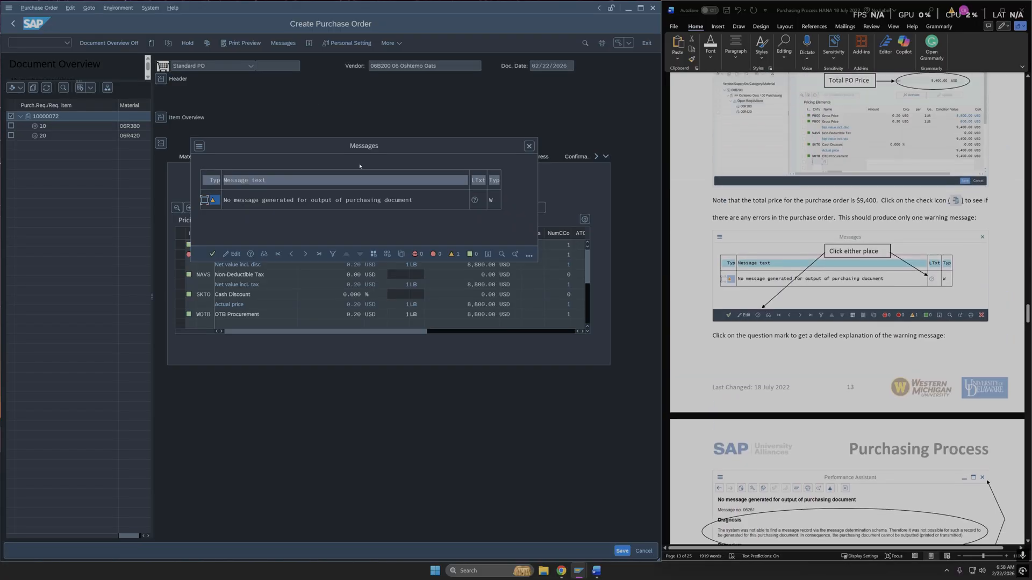
Step: Open the detailed explanation of the output warning and read the exercise's guidance on it and on saving the order
{"action": "left_click", "coordinate": [474, 200]}
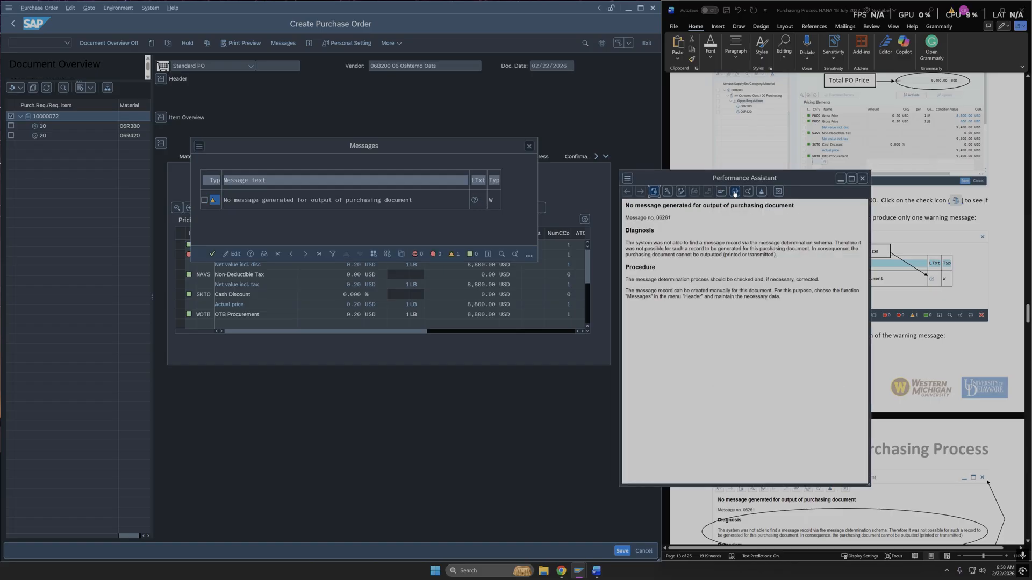
{"action": "left_click_drag", "start_coordinate": [741, 182], "coordinate": [515, 134]}
{"action": "scroll", "coordinate": [894, 294], "scroll_direction": "down", "scroll_amount": 2}
{"action": "scroll", "coordinate": [893, 293], "scroll_direction": "down", "scroll_amount": 3}
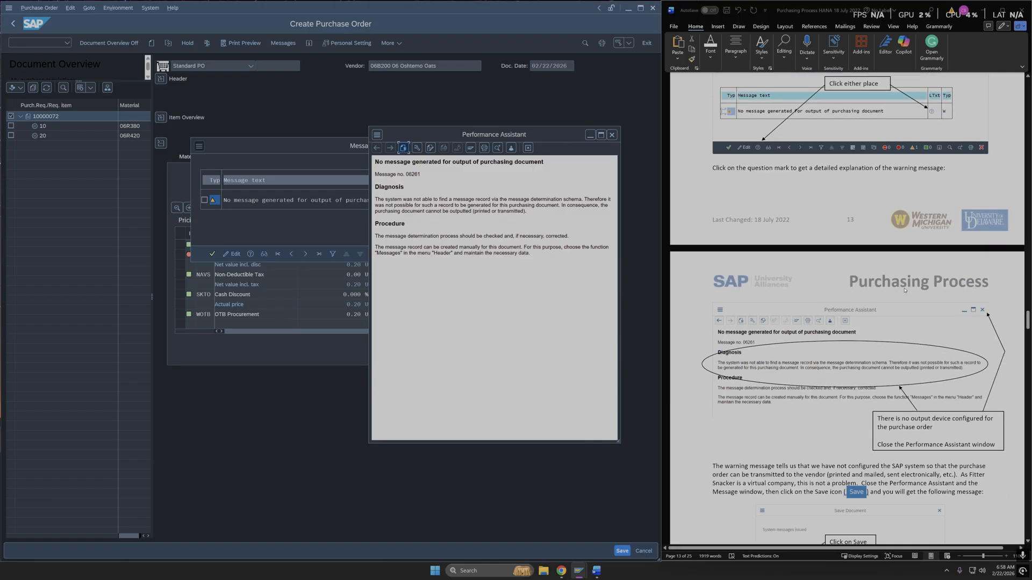
{"action": "scroll", "coordinate": [905, 291], "scroll_direction": "down", "scroll_amount": 2}
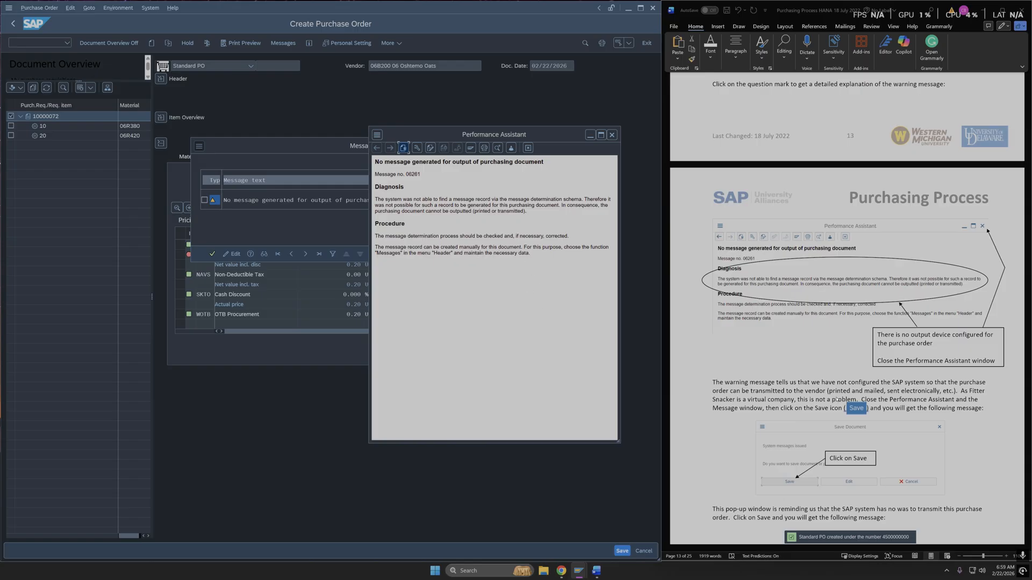
{"action": "scroll", "coordinate": [772, 378], "scroll_direction": "down", "scroll_amount": 1}
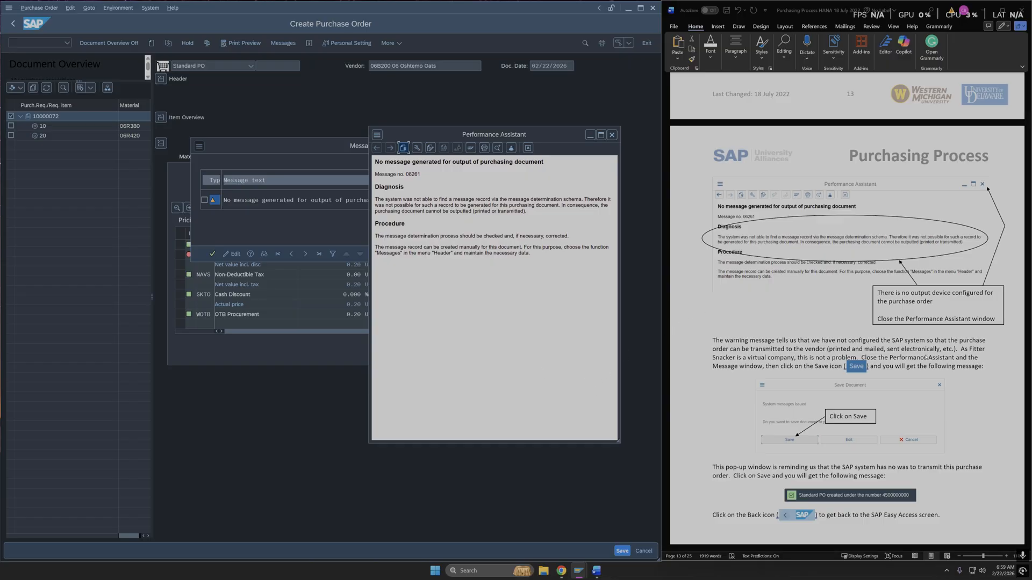
Step: Close the warning's explanation and the message list to return to the purchase order
{"action": "left_click", "coordinate": [612, 135]}
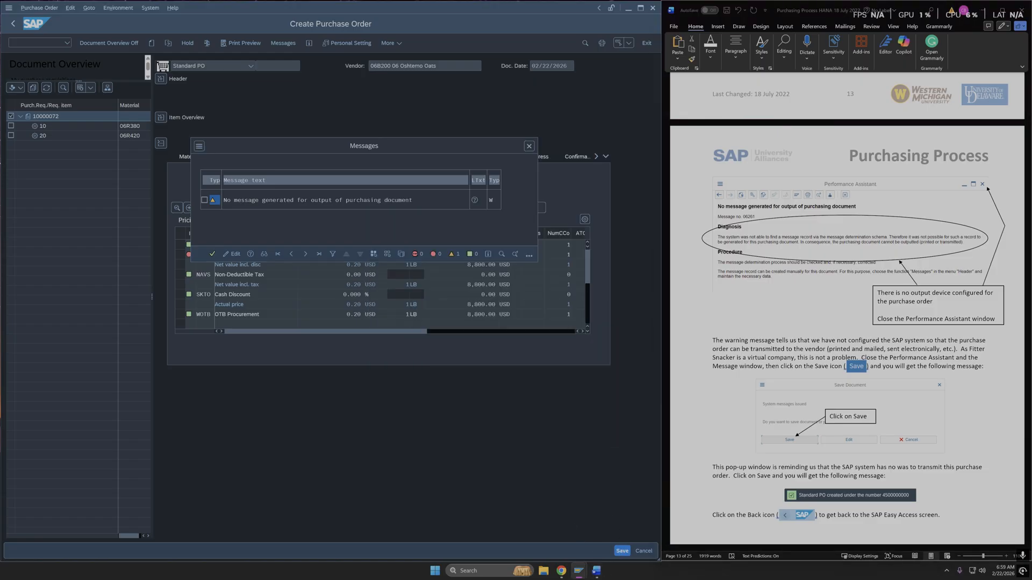
{"action": "left_click", "coordinate": [578, 571]}
{"action": "left_click", "coordinate": [628, 529]}
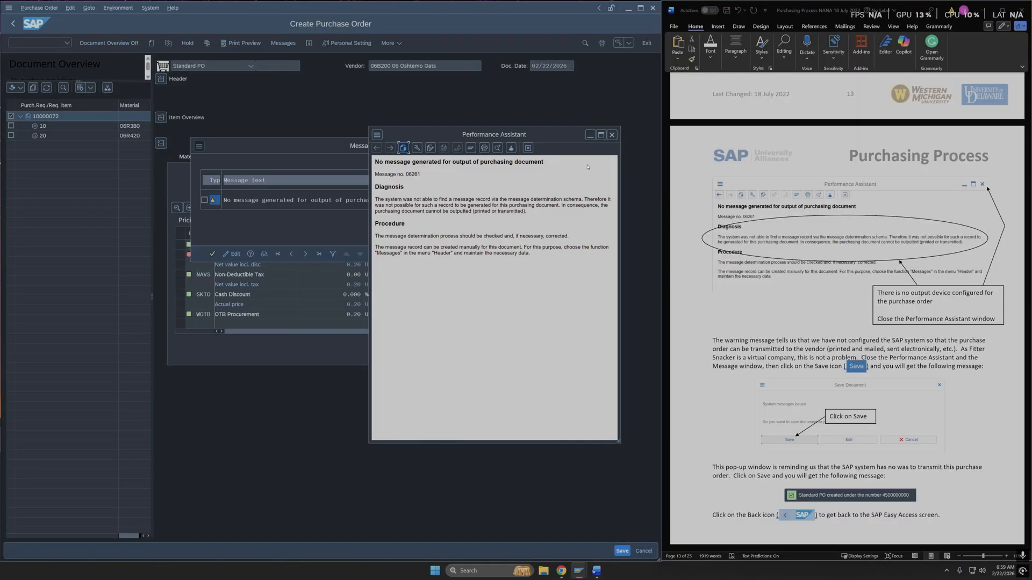
{"action": "left_click_drag", "start_coordinate": [529, 141], "coordinate": [523, 136]}
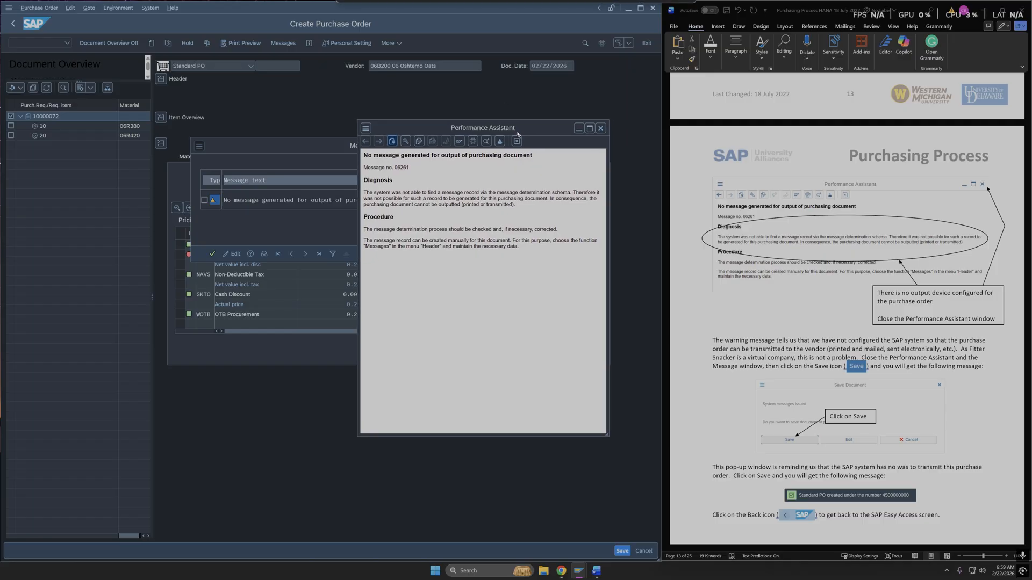
{"action": "left_click", "coordinate": [605, 130]}
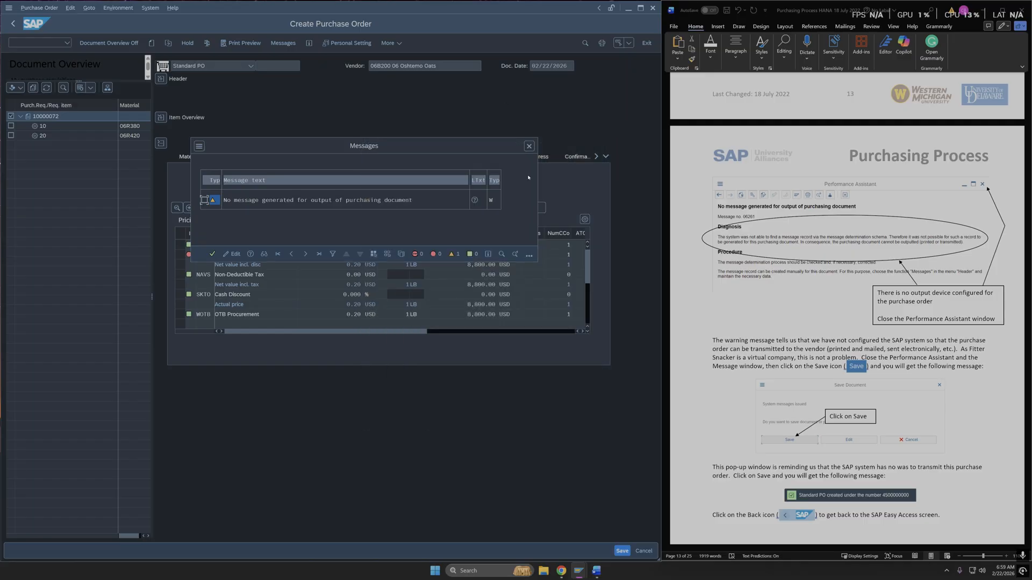
{"action": "left_click", "coordinate": [529, 145]}
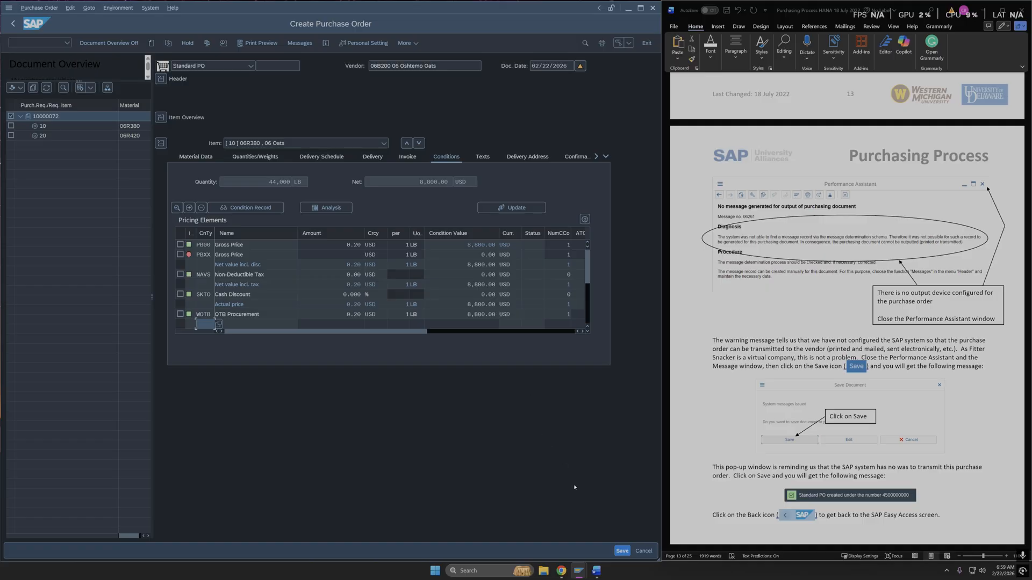
Step: Save the purchase order and confirm saving it with the system messages issued
{"action": "left_click", "coordinate": [621, 550]}
{"action": "left_click_drag", "start_coordinate": [264, 138], "coordinate": [485, 244]}
{"action": "scroll", "coordinate": [866, 419], "scroll_direction": "down", "scroll_amount": 1}
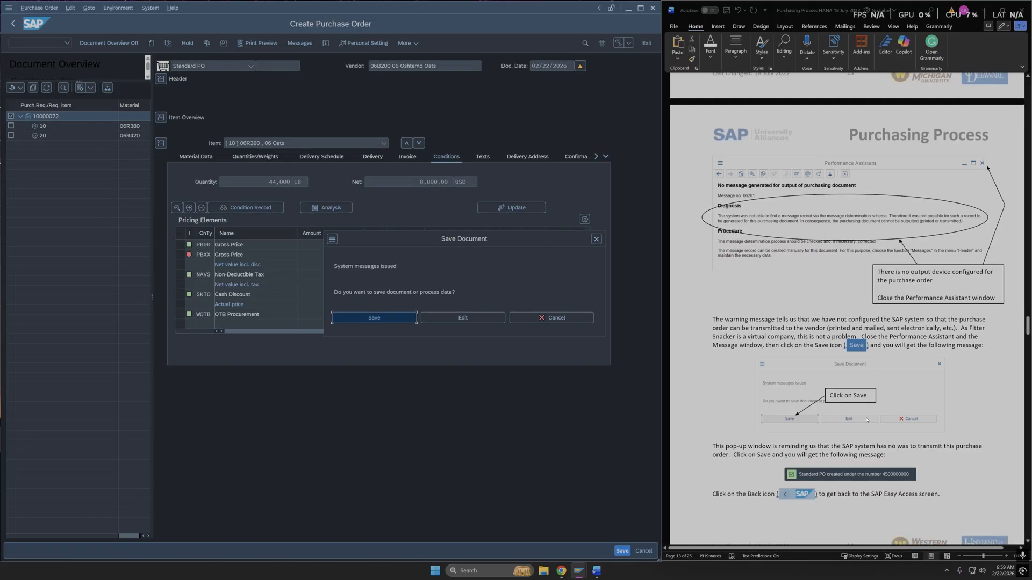
{"action": "left_click", "coordinate": [362, 319]}
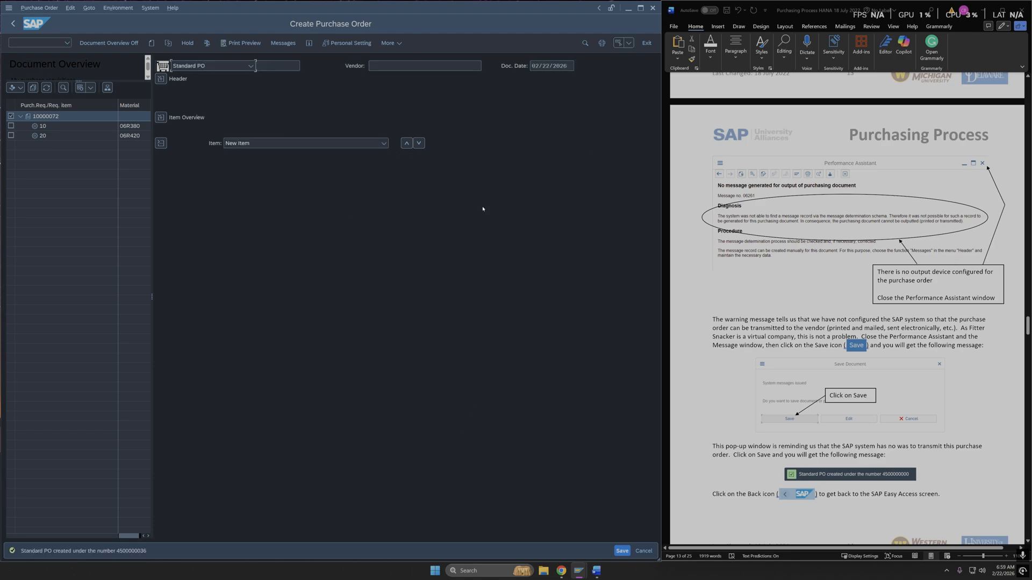
Step: Read on to the goods receipt section of the exercise and leave purchase order creation for the SAP Easy Access screen
{"action": "scroll", "coordinate": [855, 360], "scroll_direction": "down", "scroll_amount": 5}
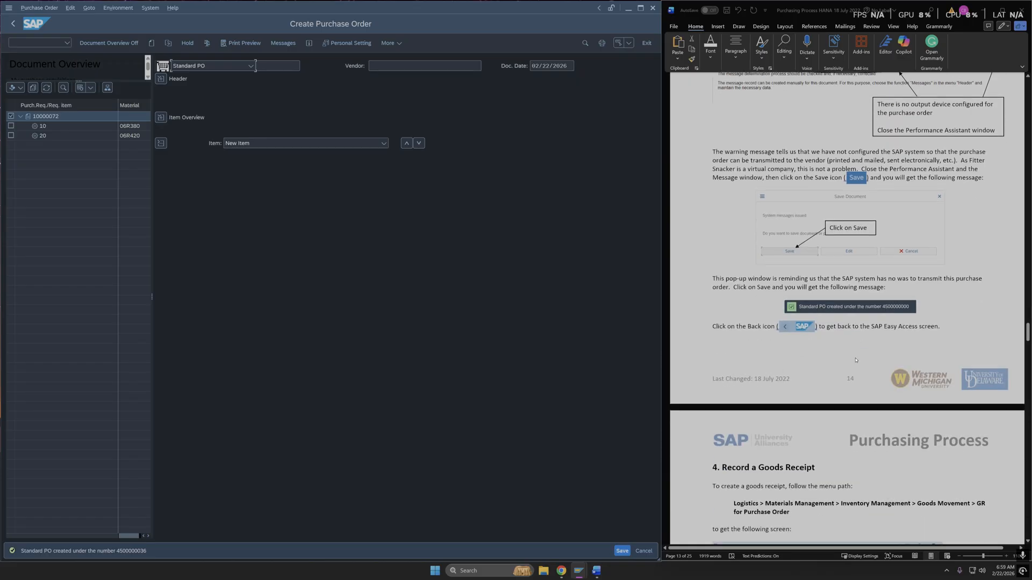
{"action": "scroll", "coordinate": [850, 375], "scroll_direction": "down", "scroll_amount": 4}
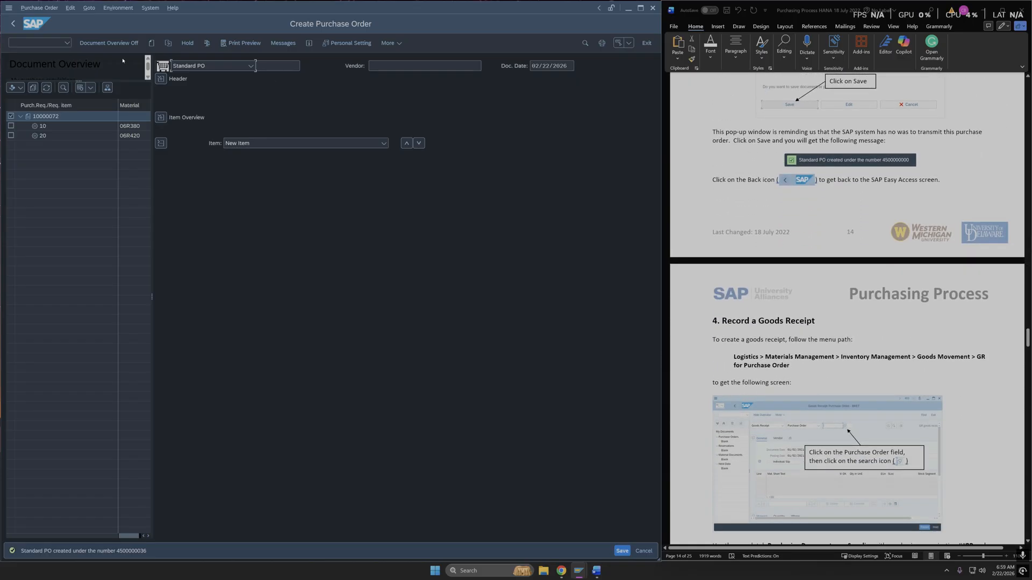
{"action": "left_click", "coordinate": [645, 43]}
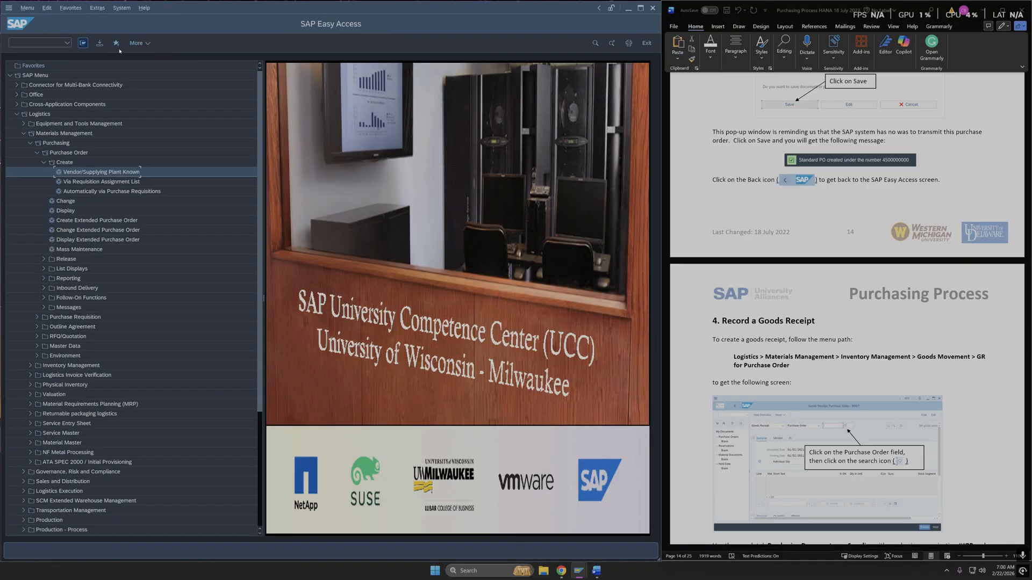
Step: Collapse the SAP menu tree and expand Logistics > Materials Management > Inventory Management > Goods Movement
{"action": "left_click", "coordinate": [85, 45]}
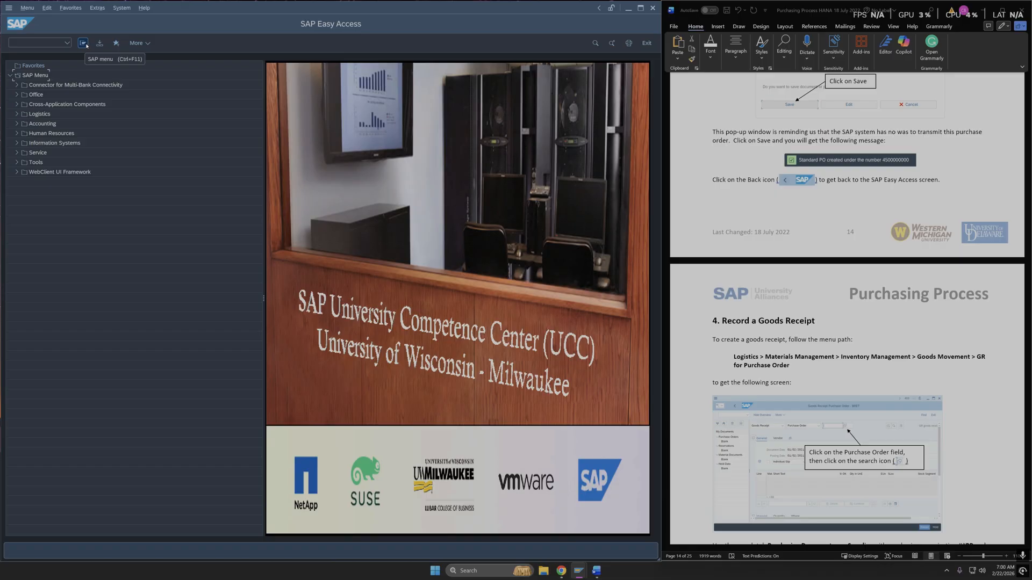
{"action": "double_click", "coordinate": [40, 114]}
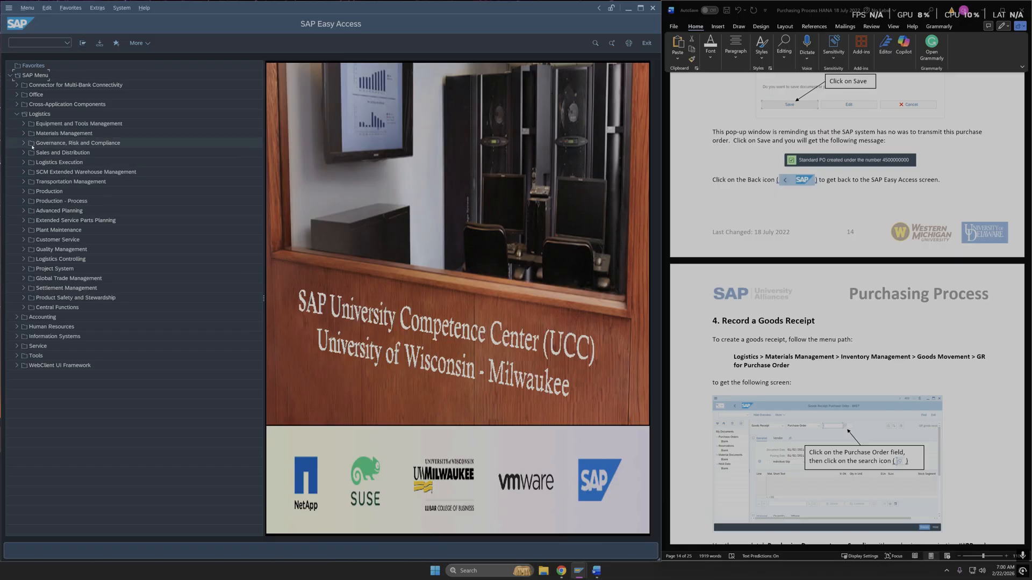
{"action": "left_click", "coordinate": [25, 134]}
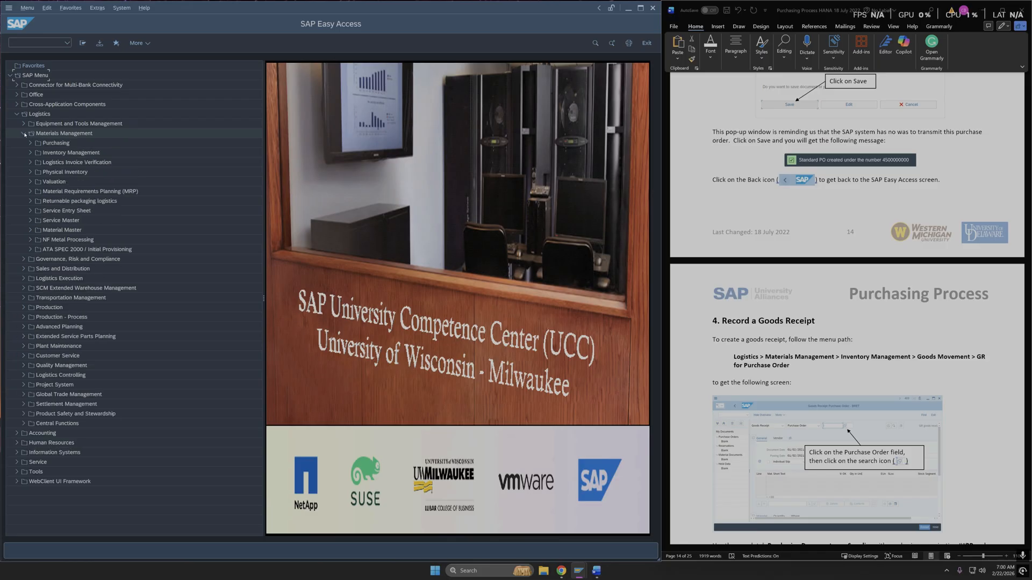
{"action": "left_click", "coordinate": [30, 153]}
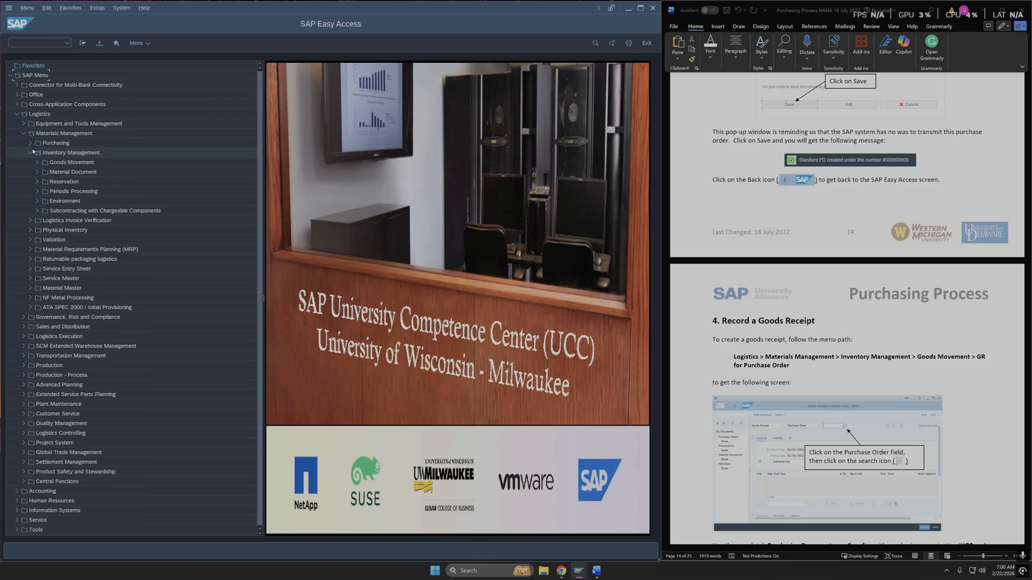
{"action": "left_click", "coordinate": [37, 162]}
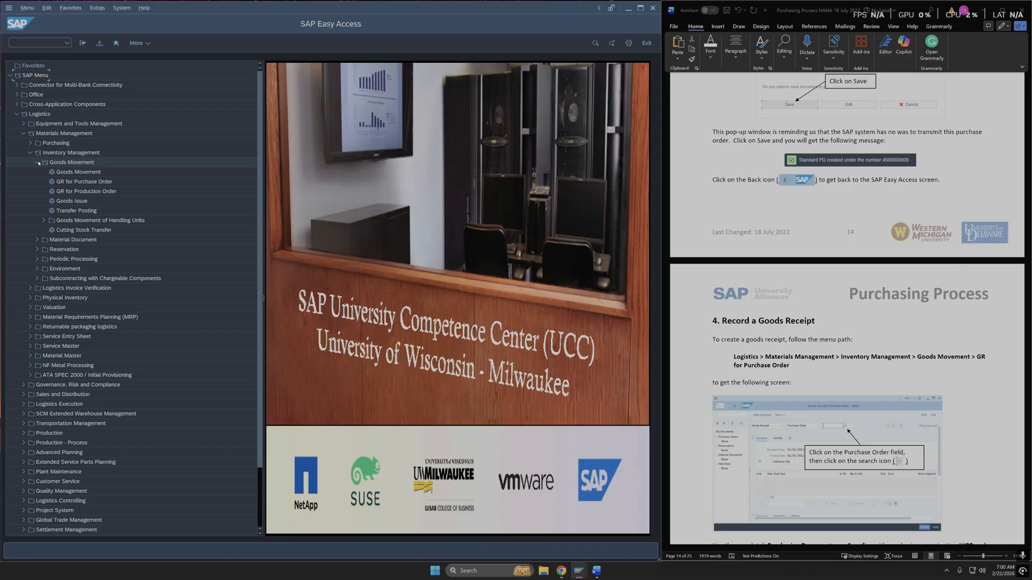
Step: Start a goods receipt for a purchase order and open the search for purchasing document numbers, following the exercise instructions
{"action": "double_click", "coordinate": [66, 183]}
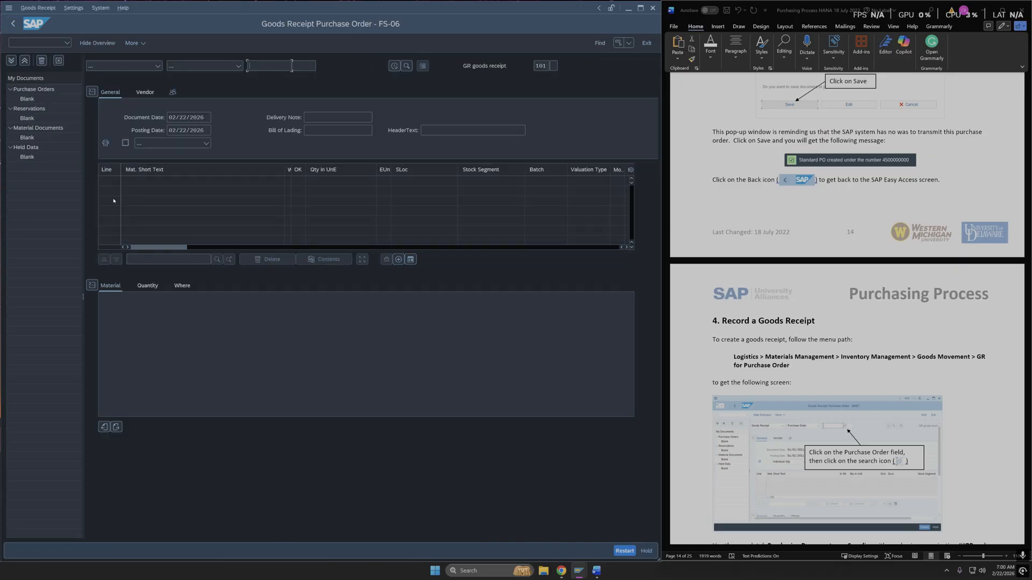
{"action": "scroll", "coordinate": [893, 388], "scroll_direction": "down", "scroll_amount": 3}
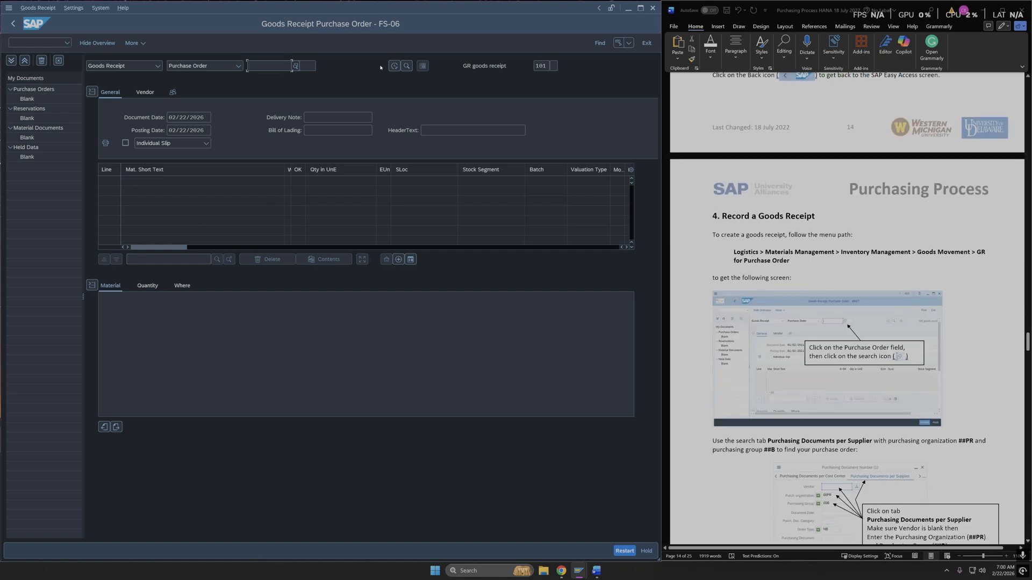
{"action": "scroll", "coordinate": [779, 295], "scroll_direction": "down", "scroll_amount": 1}
{"action": "left_click", "coordinate": [296, 66]}
{"action": "scroll", "coordinate": [905, 426], "scroll_direction": "down", "scroll_amount": 3}
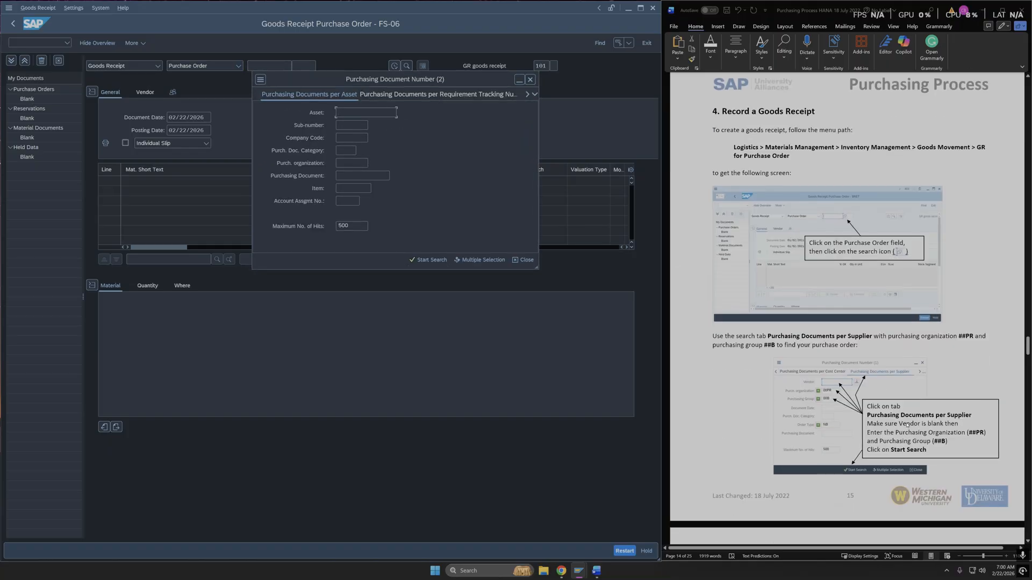
{"action": "scroll", "coordinate": [958, 365], "scroll_direction": "down", "scroll_amount": 3}
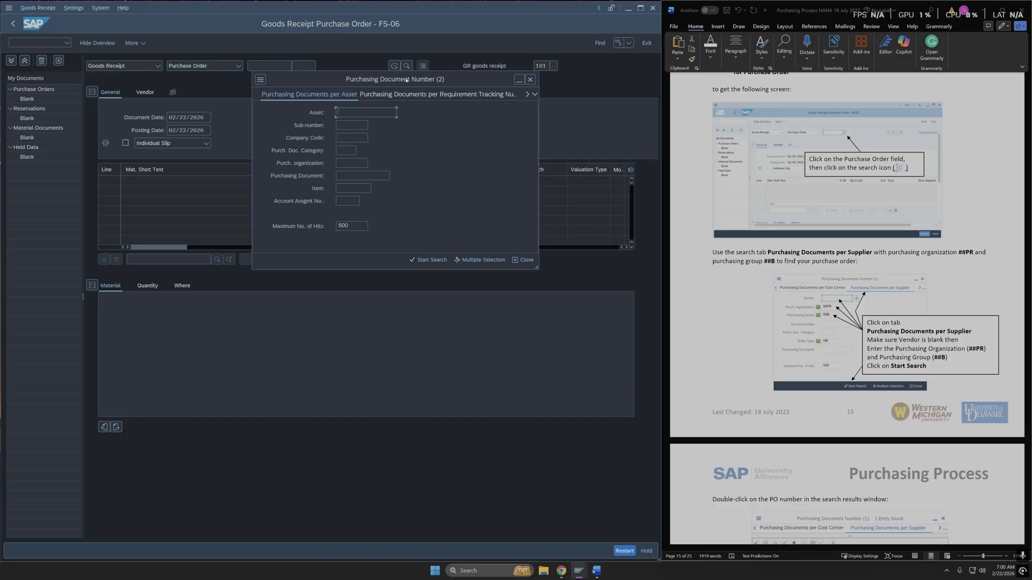
Step: Look through the available purchasing document search types for Purchasing Documents per Supplier
{"action": "left_click", "coordinate": [527, 95]}
{"action": "left_click", "coordinate": [527, 95]}
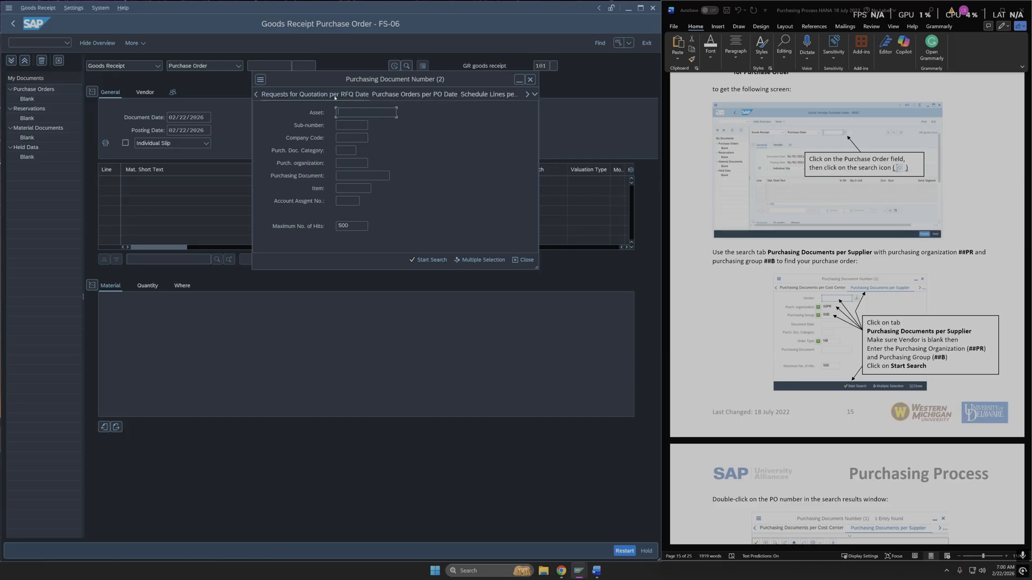
{"action": "left_click", "coordinate": [526, 95]}
{"action": "left_click", "coordinate": [527, 94]}
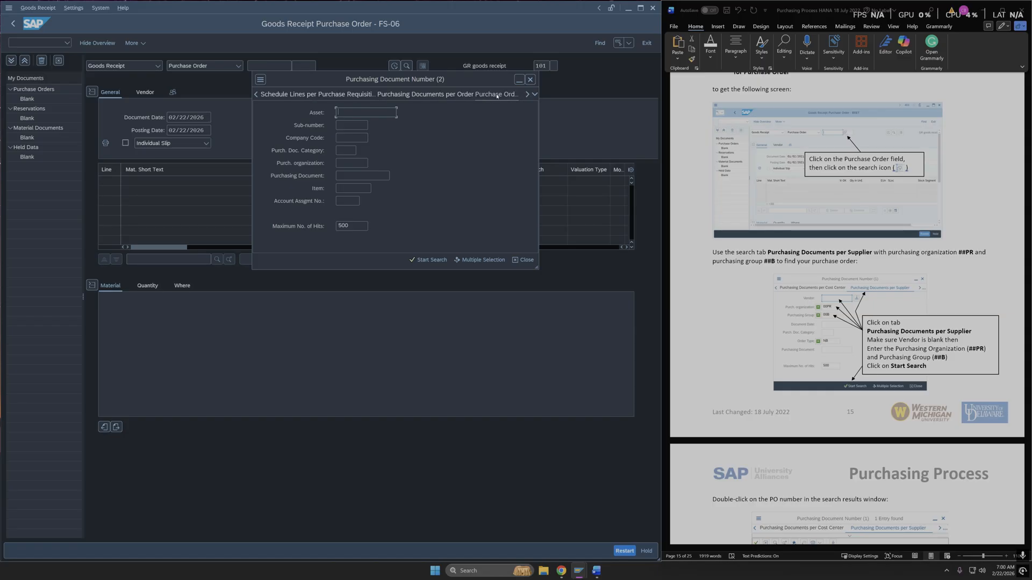
{"action": "left_click", "coordinate": [432, 94]}
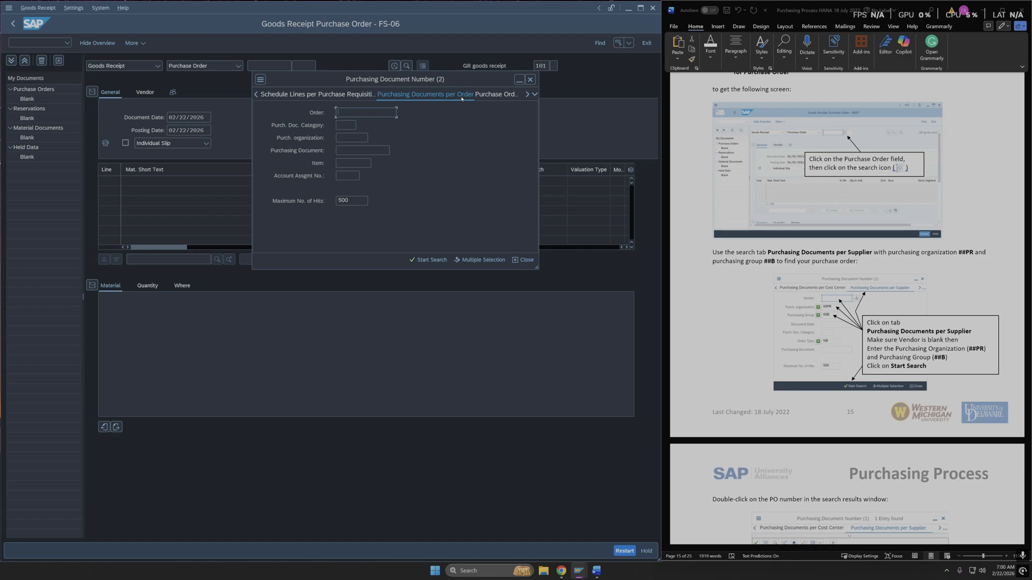
{"action": "left_click", "coordinate": [527, 94]}
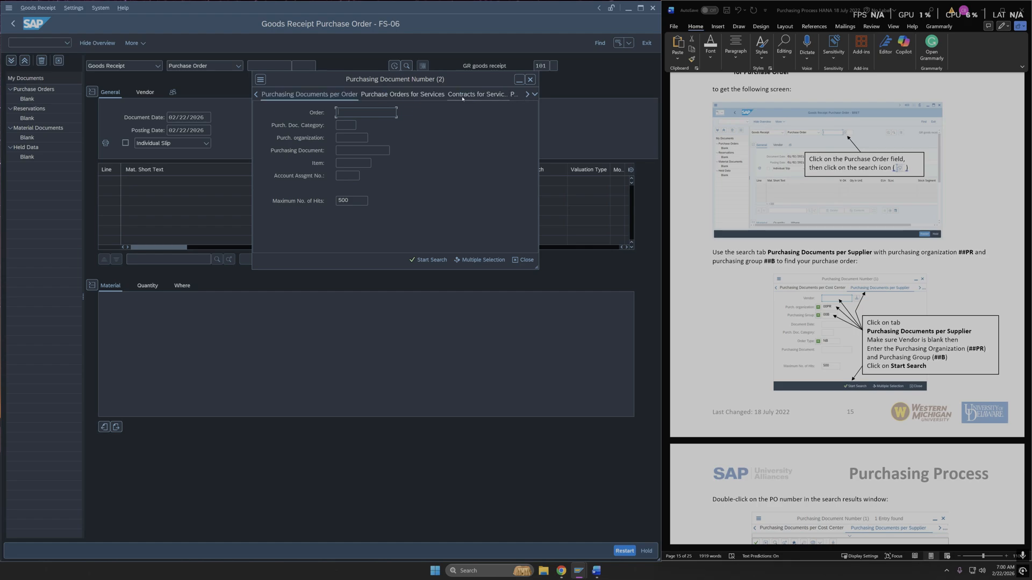
{"action": "left_click", "coordinate": [527, 94]}
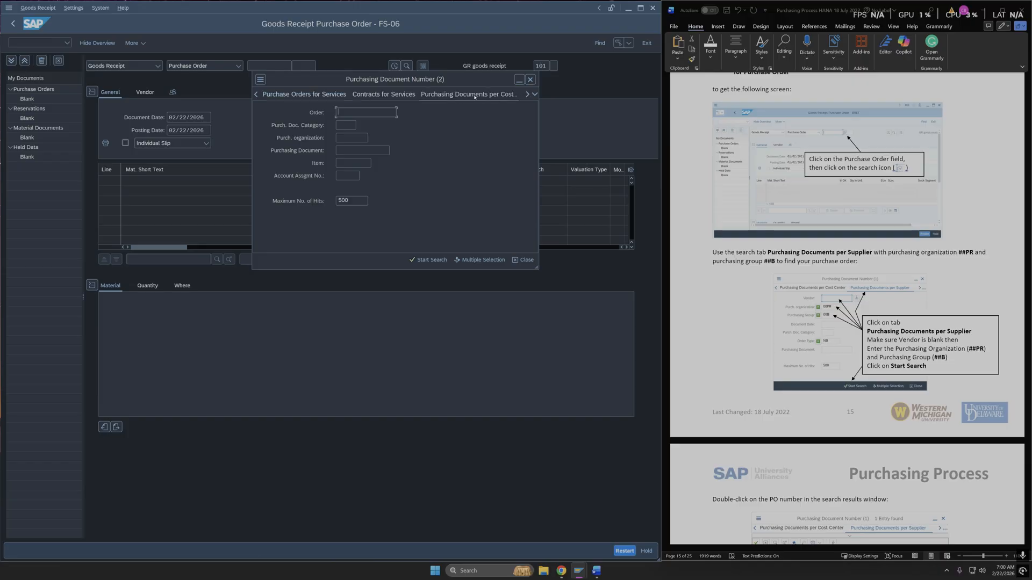
{"action": "left_click", "coordinate": [527, 94]}
{"action": "left_click", "coordinate": [527, 94]}
{"action": "left_click", "coordinate": [526, 94]}
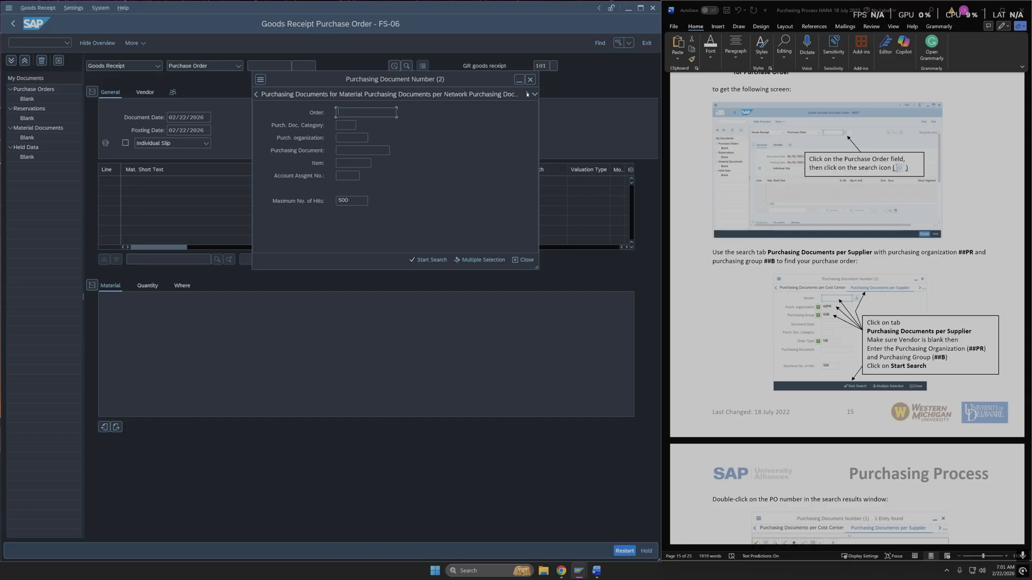
{"action": "left_click", "coordinate": [526, 94]}
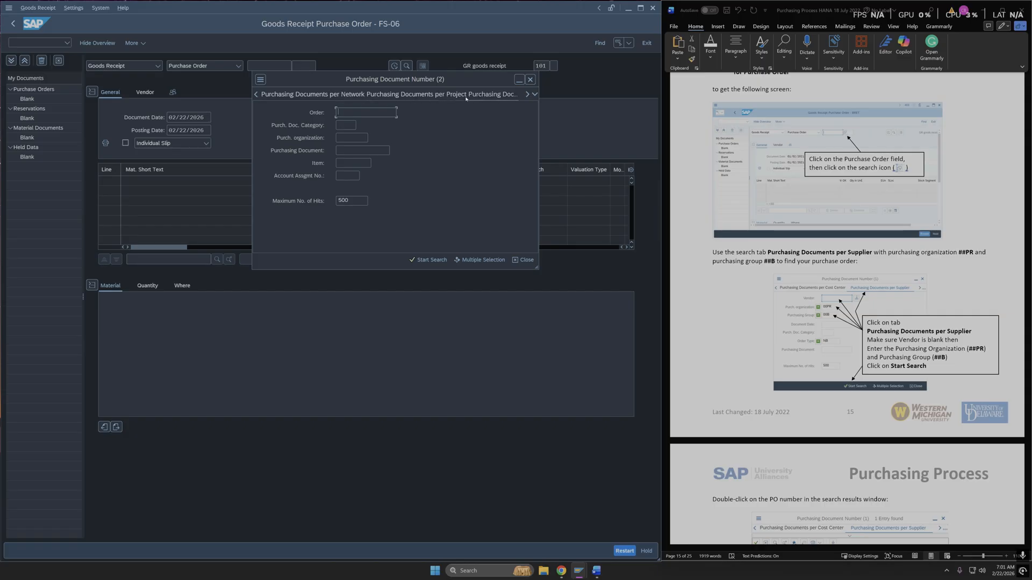
{"action": "left_click", "coordinate": [527, 94]}
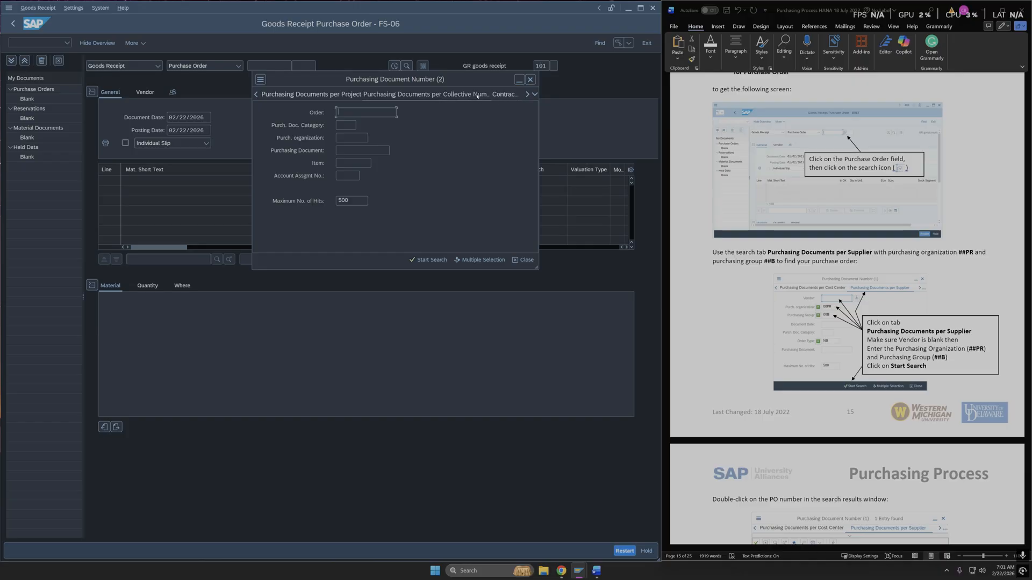
{"action": "left_click", "coordinate": [524, 94]}
{"action": "left_click", "coordinate": [524, 94]}
{"action": "left_click", "coordinate": [523, 95]}
{"action": "left_click", "coordinate": [525, 95]}
{"action": "left_click", "coordinate": [524, 95]}
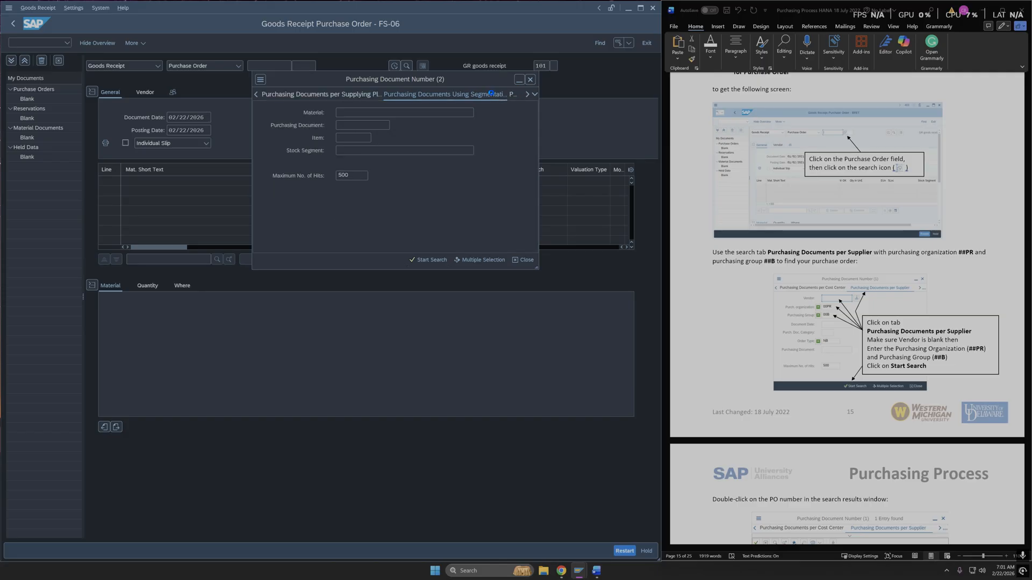
{"action": "left_click", "coordinate": [530, 96]}
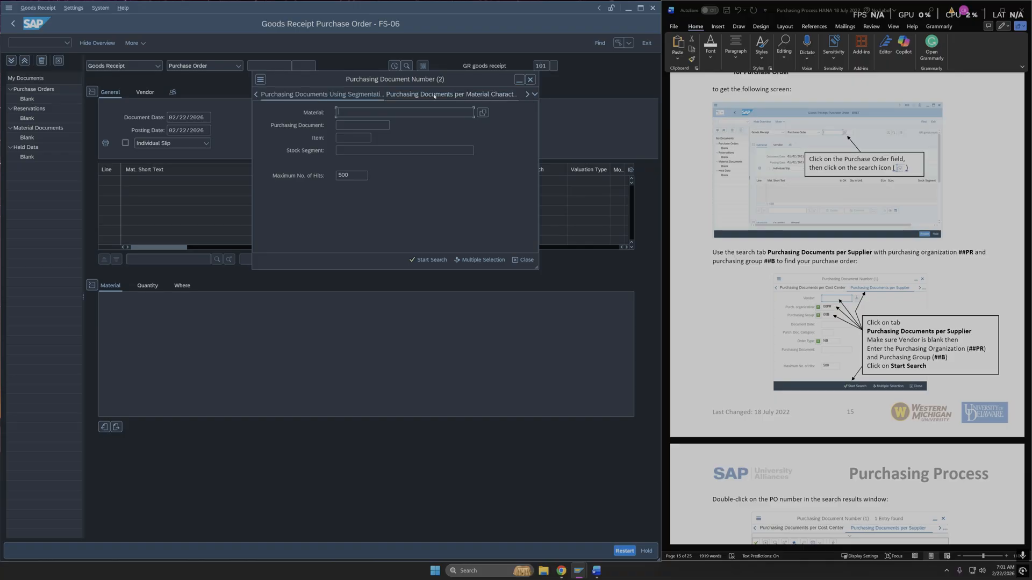
Step: Switch the search to Purchasing Documents per Supplier, clear the vendor and set the purchasing group to 06B
{"action": "left_click", "coordinate": [535, 94]}
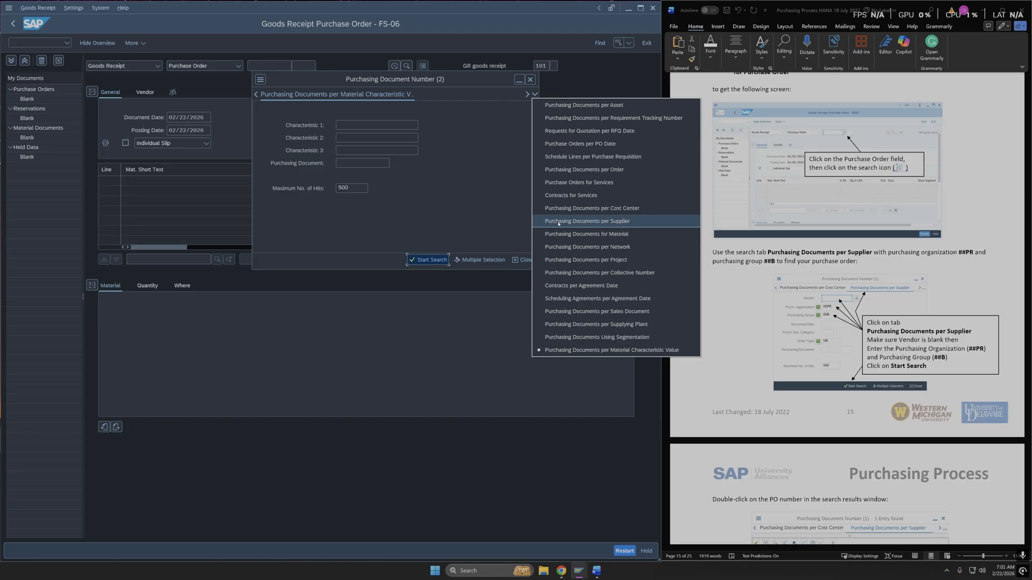
{"action": "left_click", "coordinate": [601, 222]}
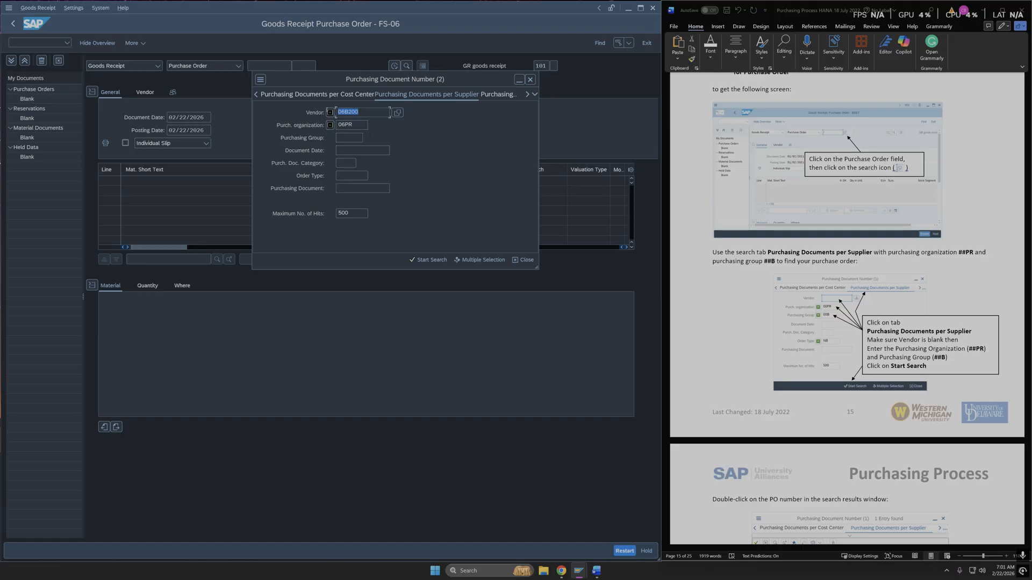
{"action": "key", "text": "Delete"}
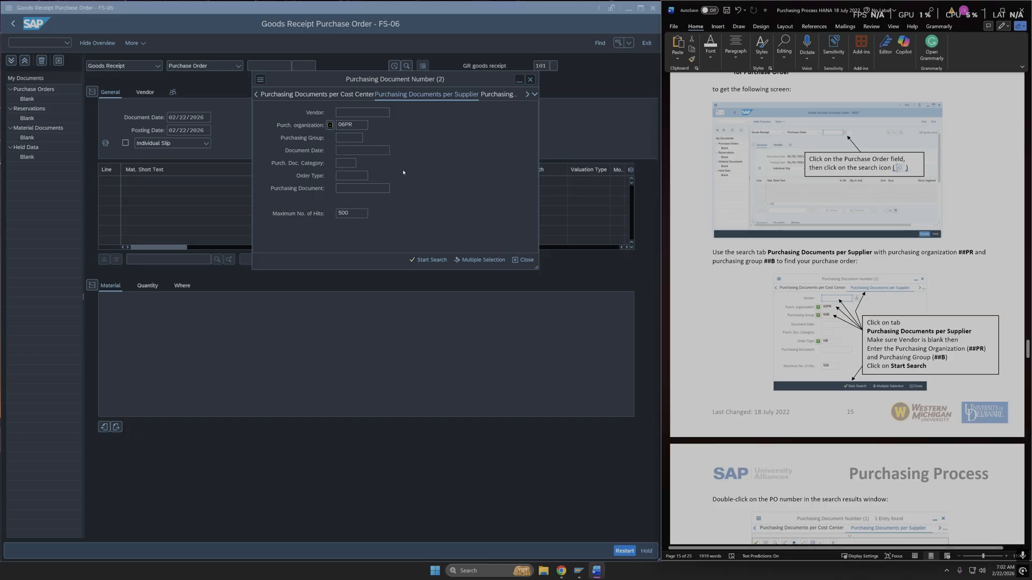
{"action": "left_click", "coordinate": [352, 139]}
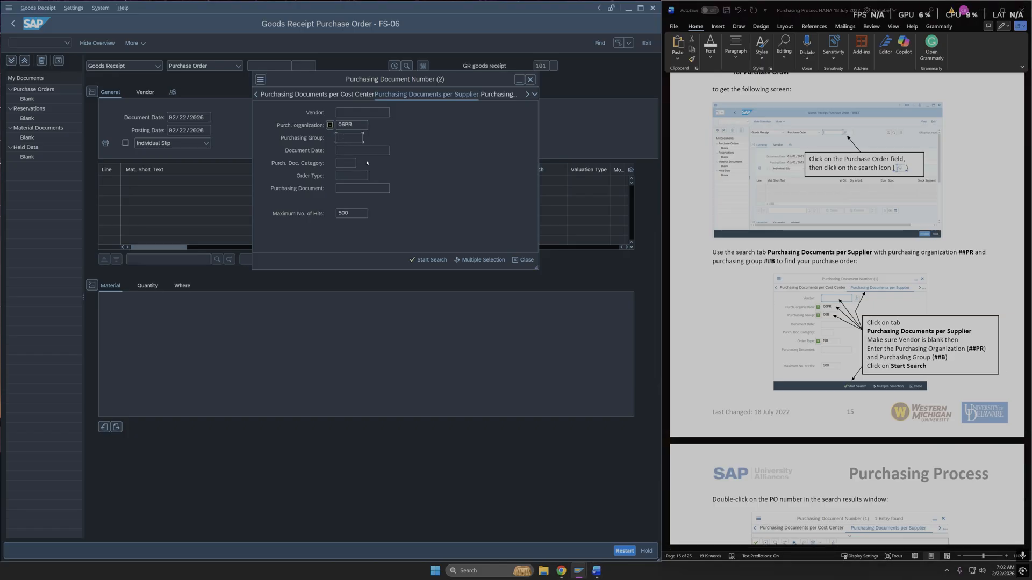
{"action": "type", "text": "06V"}
{"action": "key", "text": "BackSpace"}
{"action": "type", "text": "B"}
Step: Run the search and transfer the number of vendor 06B200's purchase order to the goods receipt
{"action": "scroll", "coordinate": [847, 343], "scroll_direction": "down", "scroll_amount": 1}
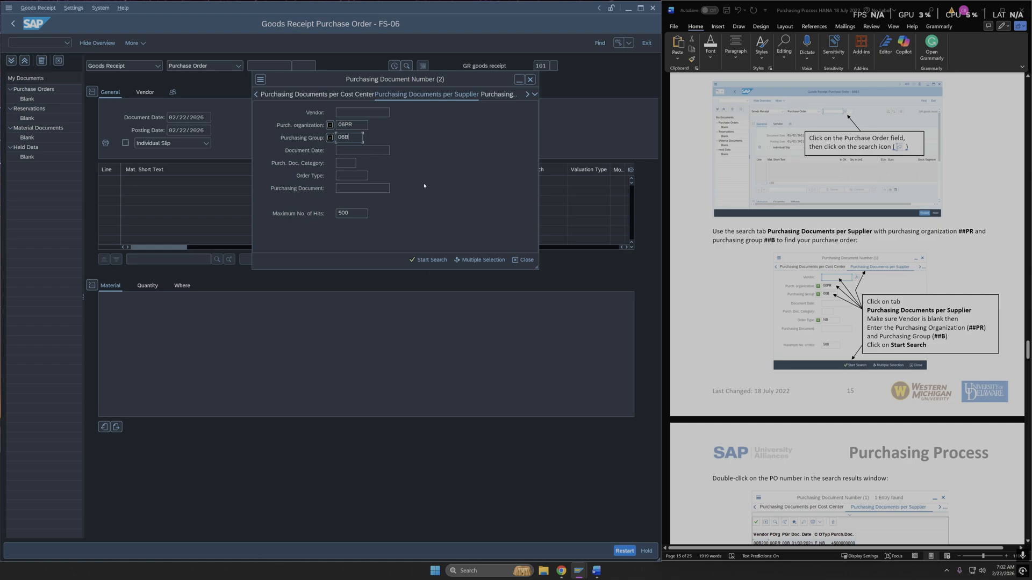
{"action": "left_click", "coordinate": [428, 260]}
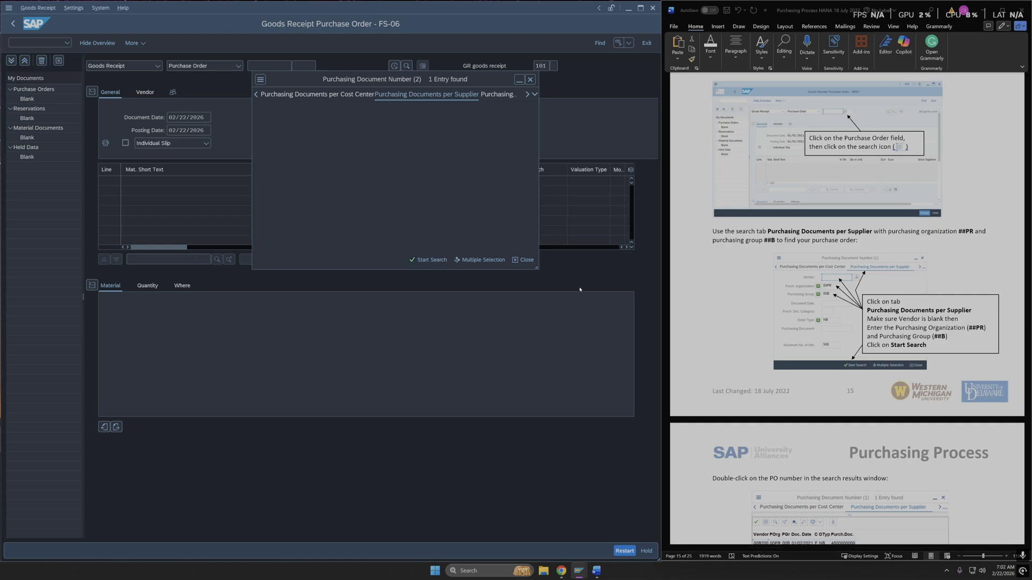
{"action": "scroll", "coordinate": [814, 319], "scroll_direction": "down", "scroll_amount": 8}
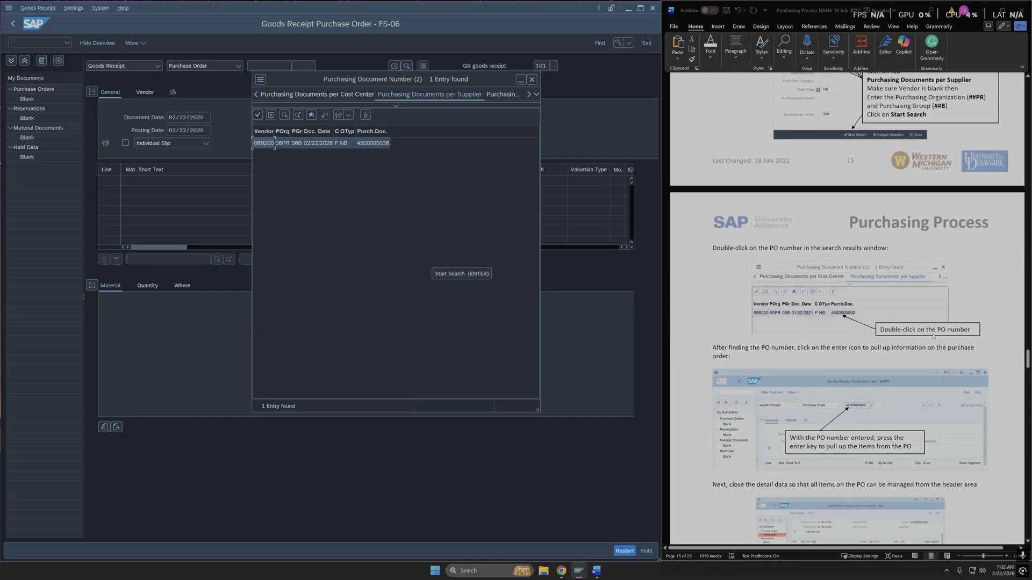
{"action": "double_click", "coordinate": [371, 143]}
Step: Read on through page 16 of the exercise and close the detail data area of the goods receipt
{"action": "scroll", "coordinate": [903, 392], "scroll_direction": "down", "scroll_amount": 2}
{"action": "scroll", "coordinate": [895, 392], "scroll_direction": "down", "scroll_amount": 1}
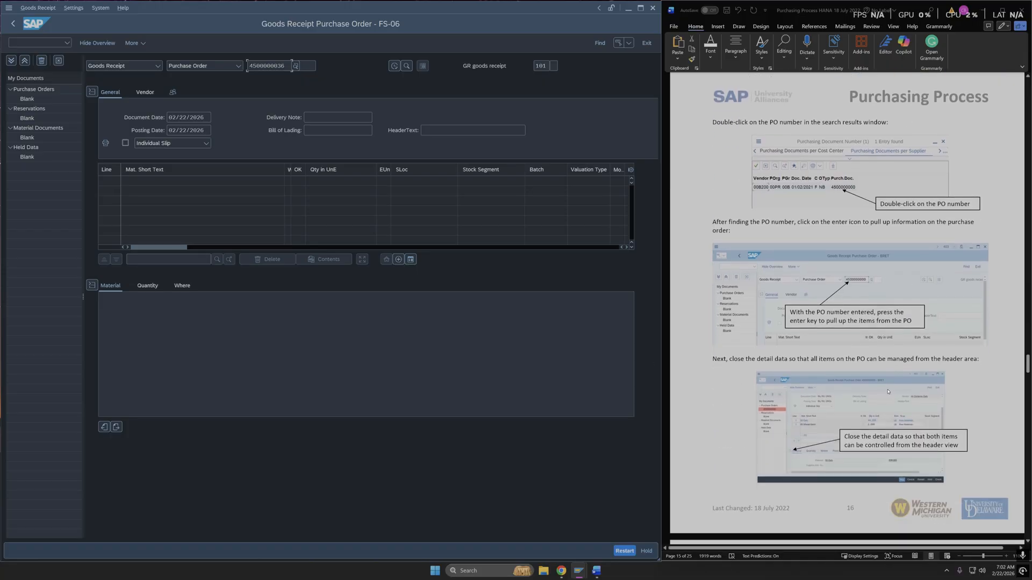
{"action": "scroll", "coordinate": [873, 424], "scroll_direction": "down", "scroll_amount": 1}
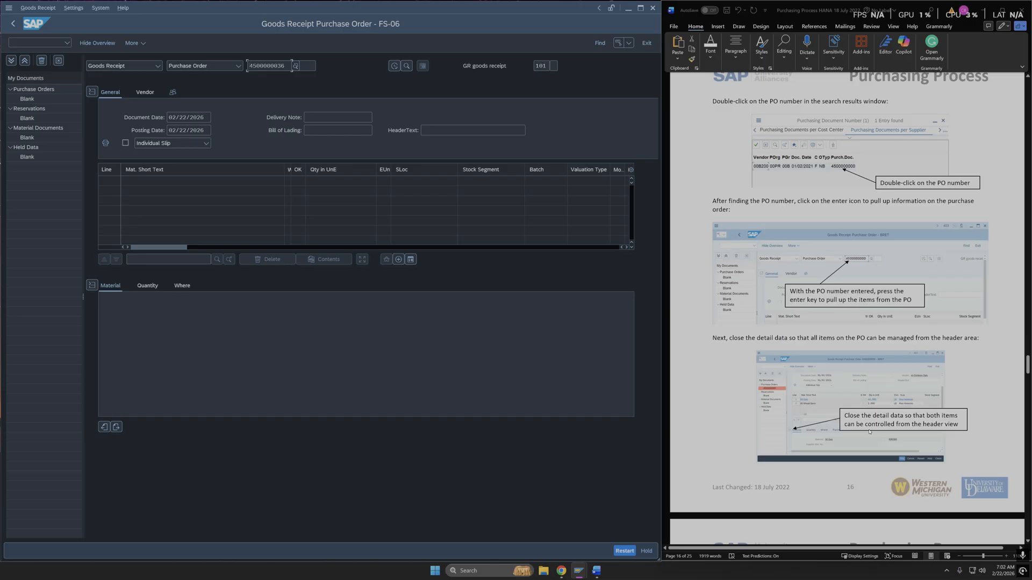
{"action": "left_click", "coordinate": [723, 340]}
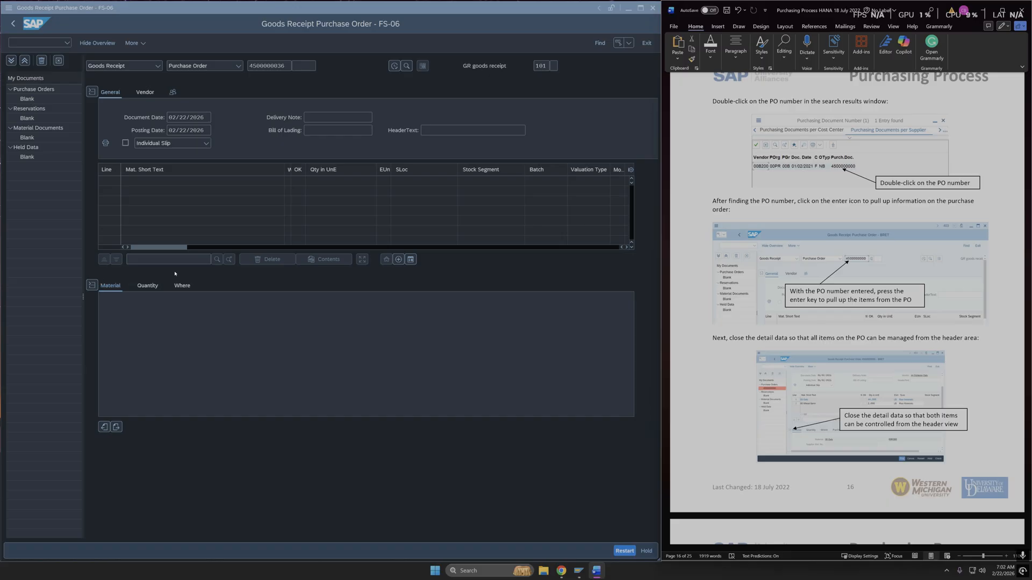
{"action": "scroll", "coordinate": [788, 434], "scroll_direction": "down", "scroll_amount": 2}
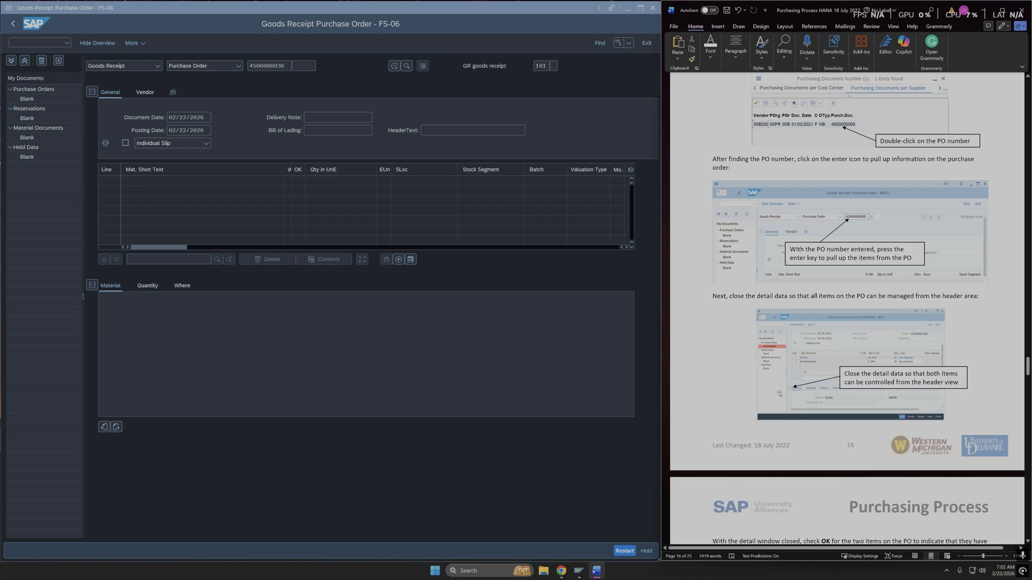
{"action": "scroll", "coordinate": [798, 407], "scroll_direction": "up", "scroll_amount": 2}
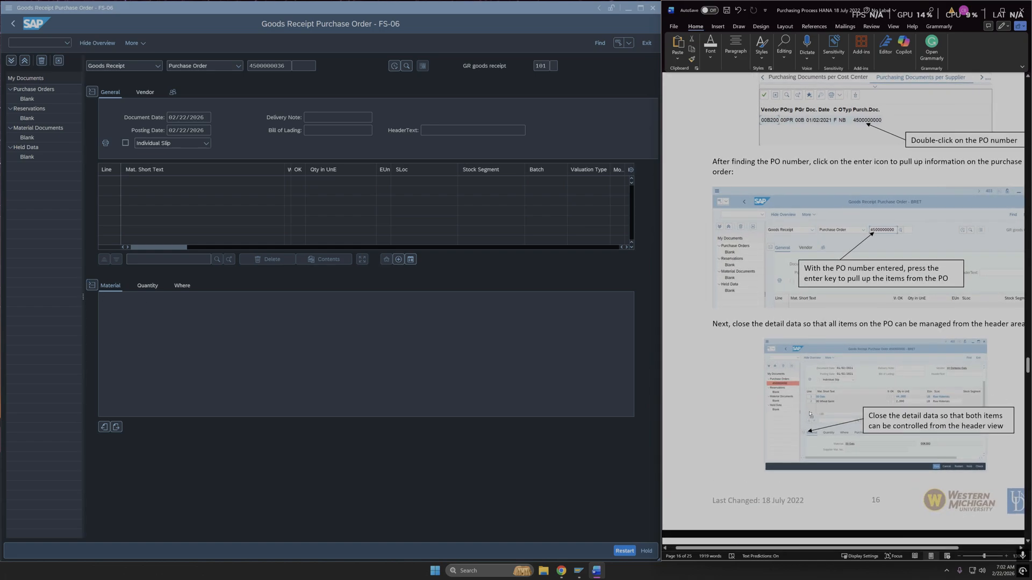
{"action": "scroll", "coordinate": [822, 422], "scroll_direction": "down", "scroll_amount": 2}
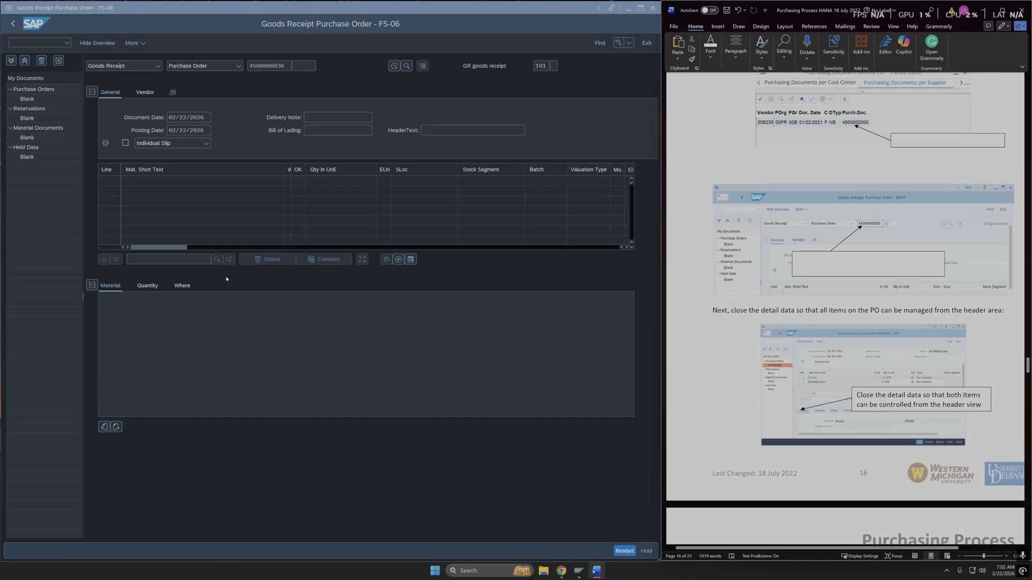
{"action": "left_click", "coordinate": [92, 285]}
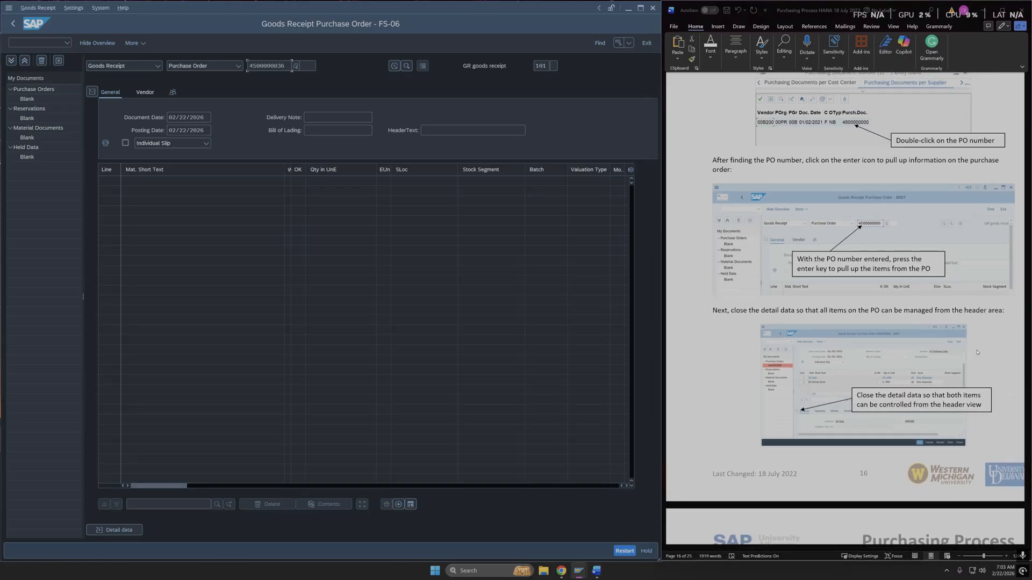
{"action": "scroll", "coordinate": [977, 352], "scroll_direction": "down", "scroll_amount": 1}
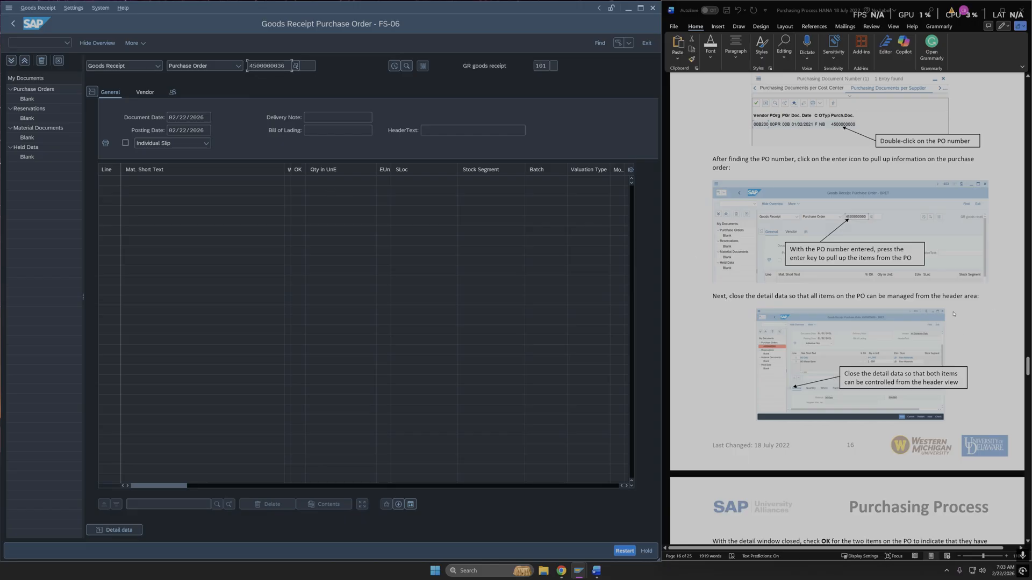
{"action": "scroll", "coordinate": [929, 340], "scroll_direction": "down", "scroll_amount": 5}
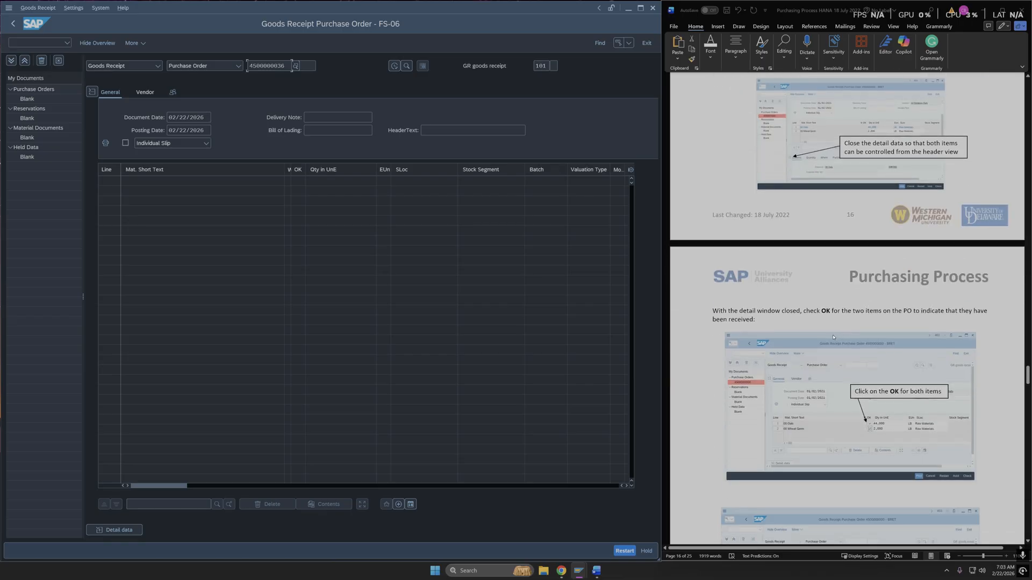
{"action": "left_click", "coordinate": [72, 99]}
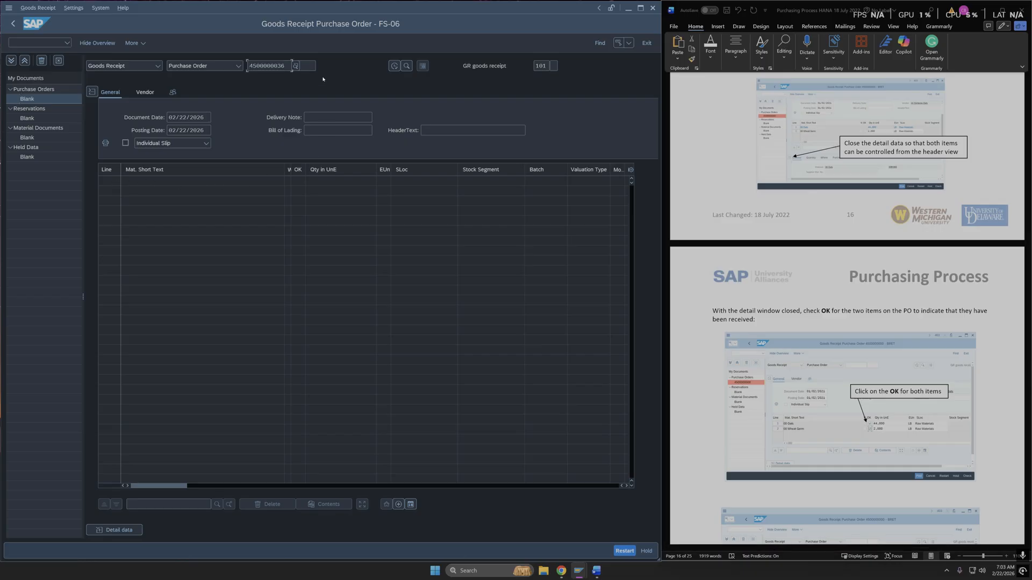
{"action": "left_click", "coordinate": [296, 65]}
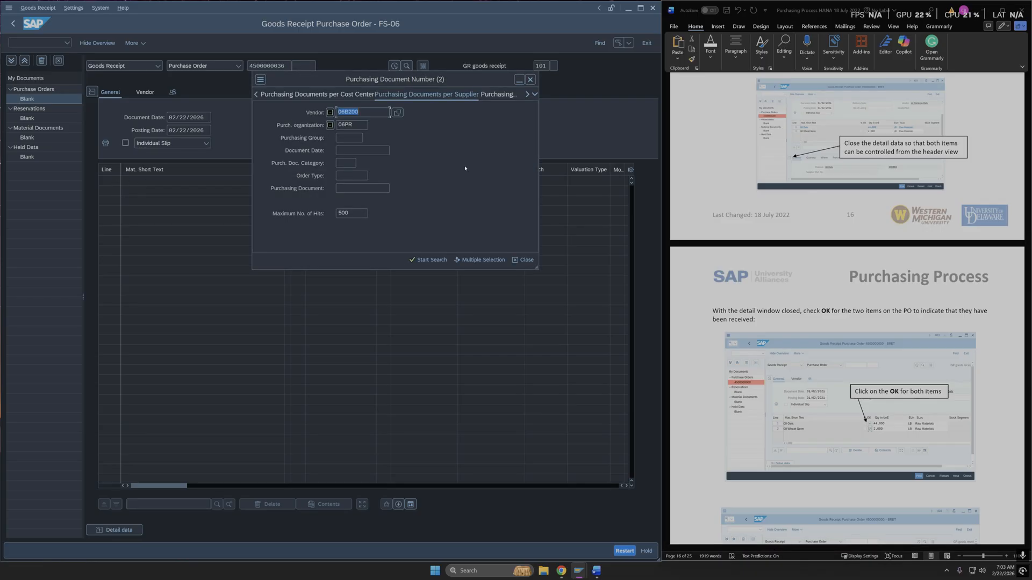
{"action": "left_click", "coordinate": [531, 79]}
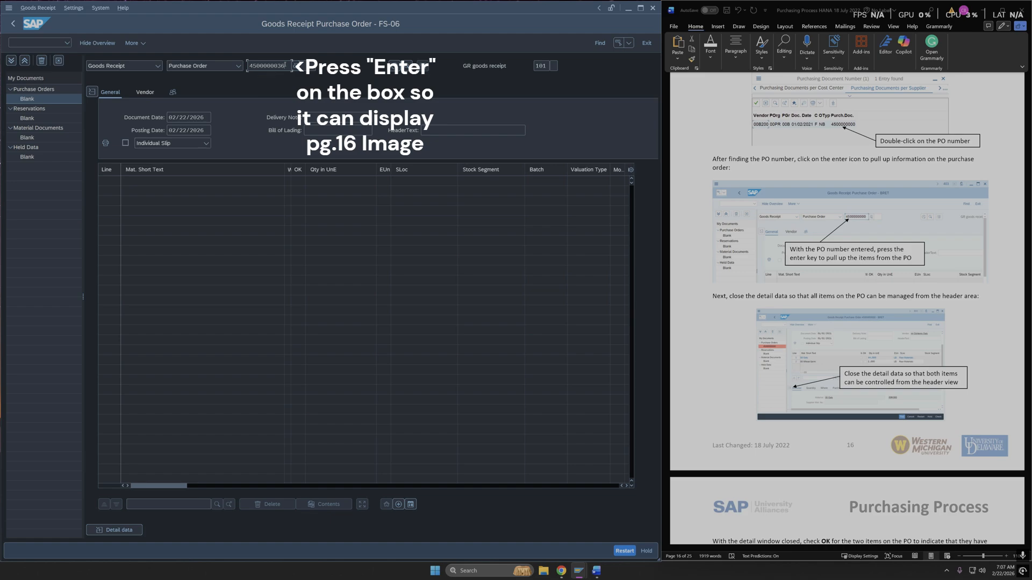
Step: Load the items of the entered purchase order into the goods receipt and compare them with the exercise instructions
{"action": "key", "text": "Return"}
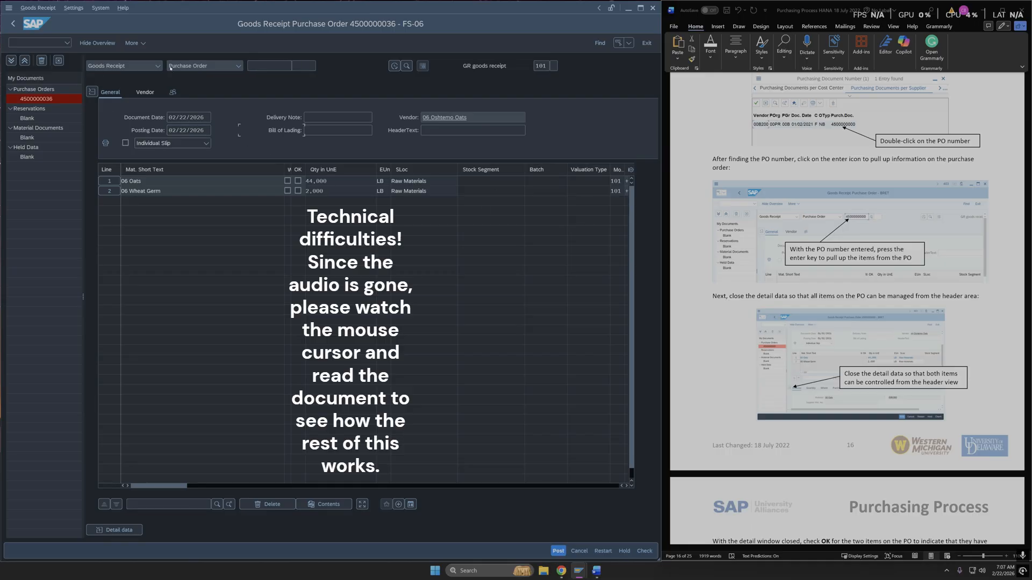
{"action": "left_click", "coordinate": [265, 65]}
{"action": "scroll", "coordinate": [269, 435], "scroll_direction": "down", "scroll_amount": 2}
{"action": "scroll", "coordinate": [378, 354], "scroll_direction": "up", "scroll_amount": 2}
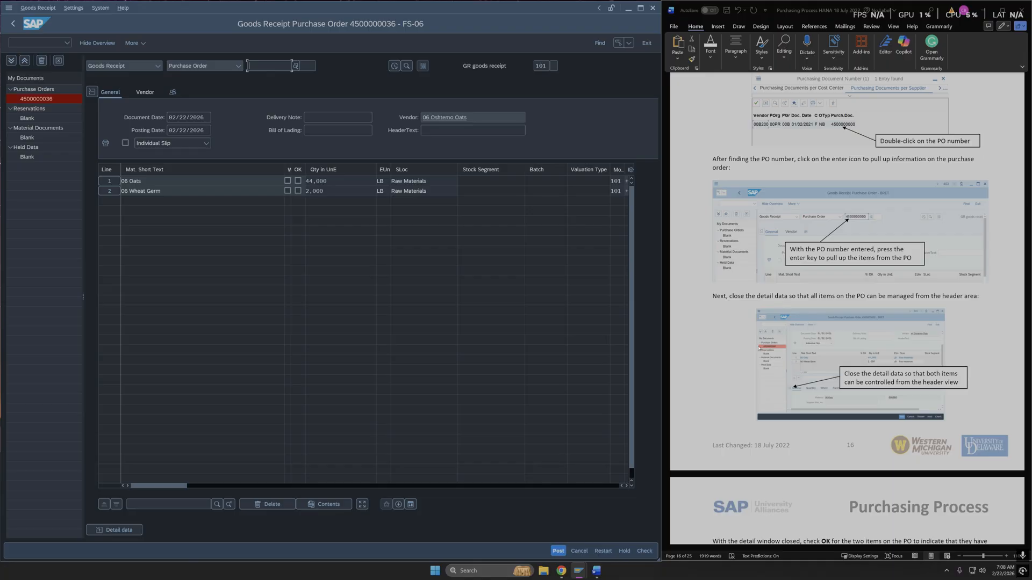
Step: Mark the 06 Oats and 06 Wheat Germ items as OK and post the goods receipt
{"action": "scroll", "coordinate": [846, 272], "scroll_direction": "down", "scroll_amount": 2}
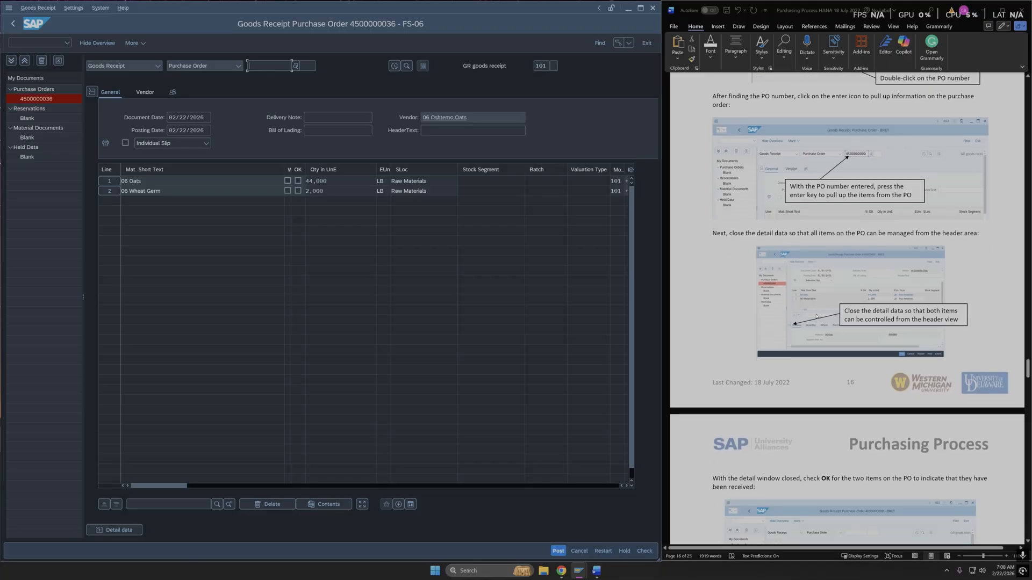
{"action": "scroll", "coordinate": [816, 317], "scroll_direction": "down", "scroll_amount": 1}
{"action": "scroll", "coordinate": [815, 300], "scroll_direction": "down", "scroll_amount": 3}
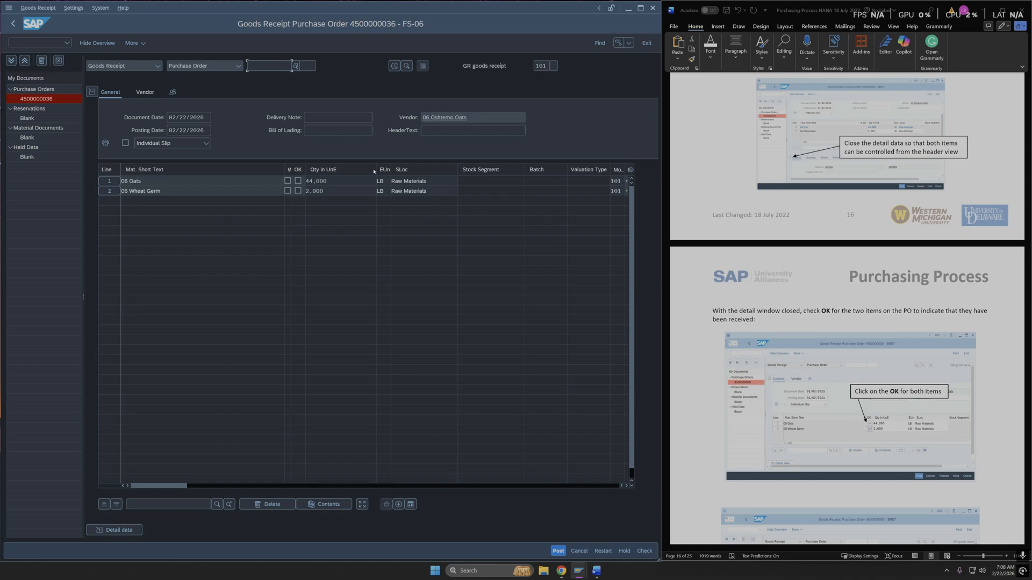
{"action": "left_click", "coordinate": [298, 181]}
{"action": "left_click", "coordinate": [297, 191]}
{"action": "scroll", "coordinate": [820, 395], "scroll_direction": "down", "scroll_amount": 5}
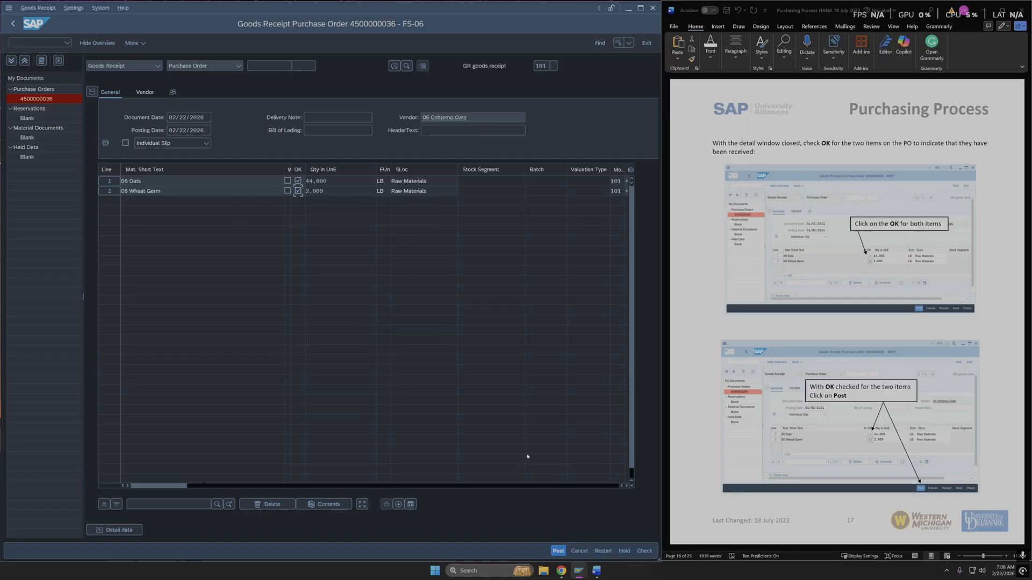
{"action": "left_click", "coordinate": [557, 552]}
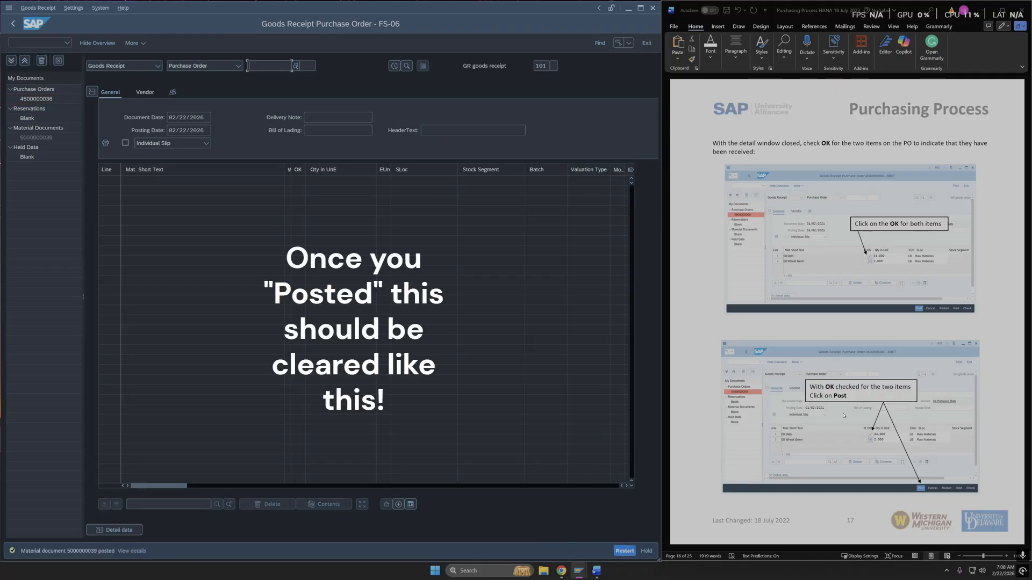
Step: Read the exercise's instructions for after posting, leave the goods receipt and collapse the expanded SAP menu tree
{"action": "scroll", "coordinate": [832, 427], "scroll_direction": "down", "scroll_amount": 5}
{"action": "scroll", "coordinate": [832, 427], "scroll_direction": "down", "scroll_amount": 1}
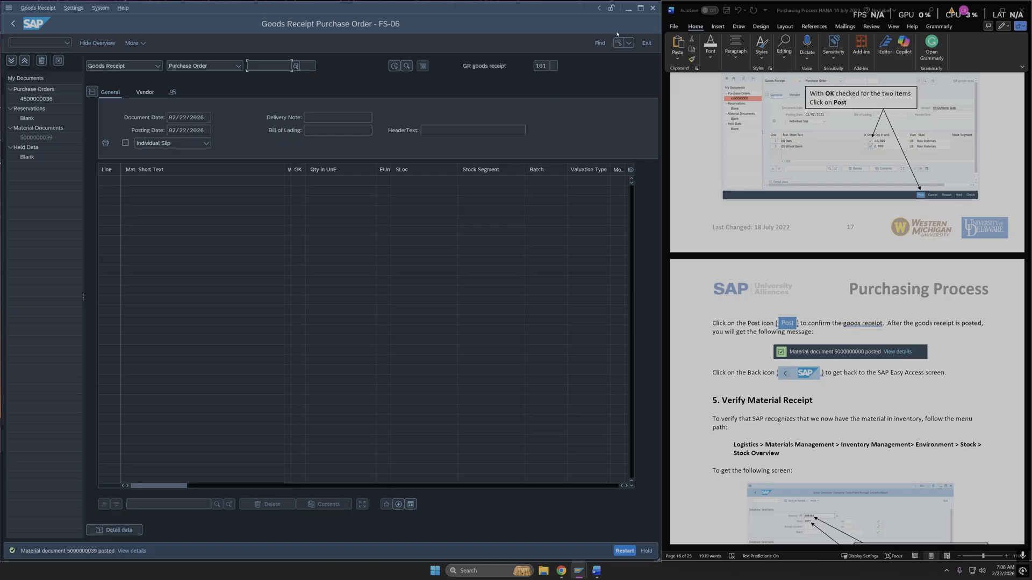
{"action": "left_click", "coordinate": [646, 42]}
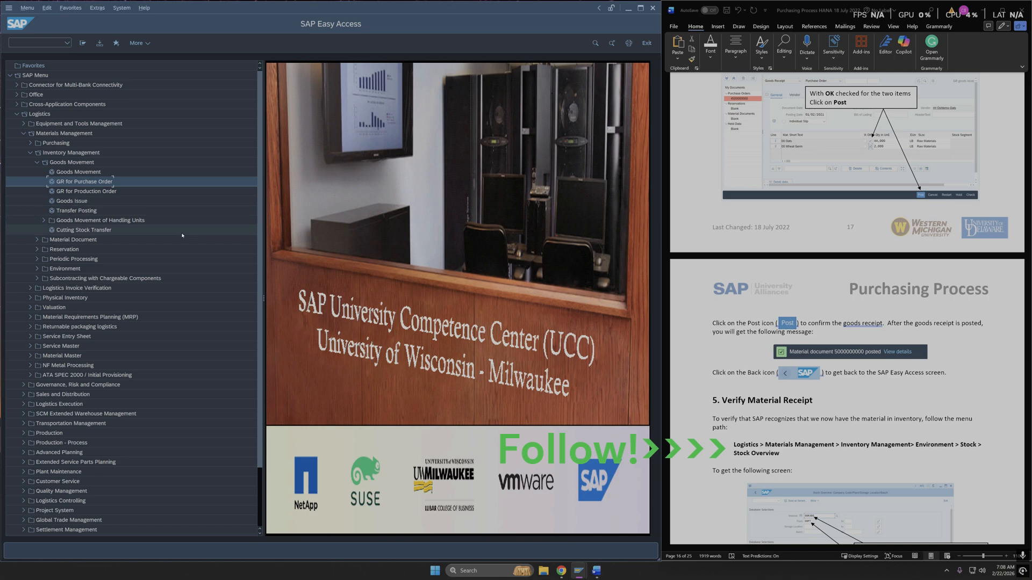
{"action": "left_click", "coordinate": [83, 42]}
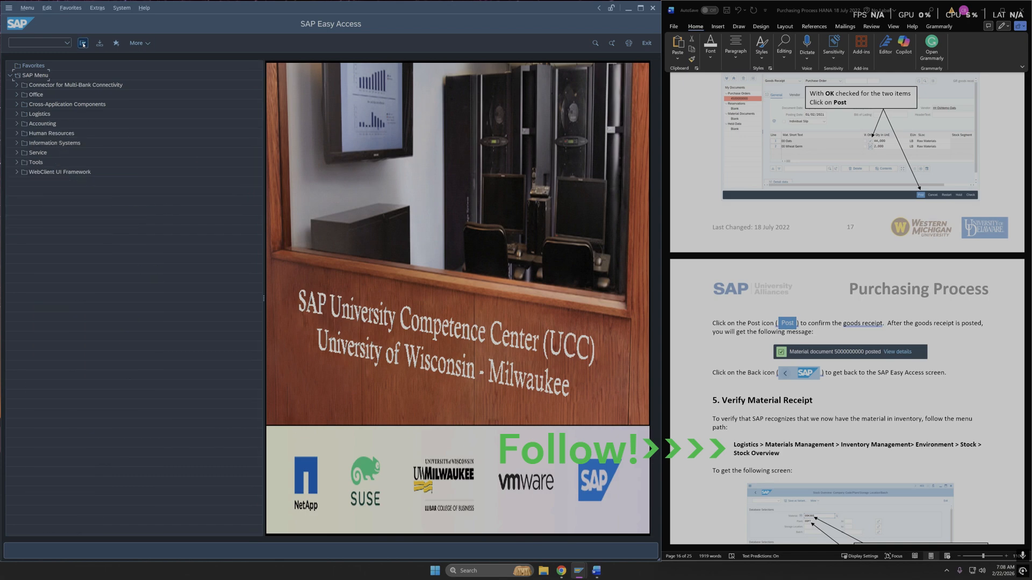
Step: Open Stock Overview from the stock functions of the inventory management environment in Logistics, following section 5 of the exercise
{"action": "left_click", "coordinate": [17, 114]}
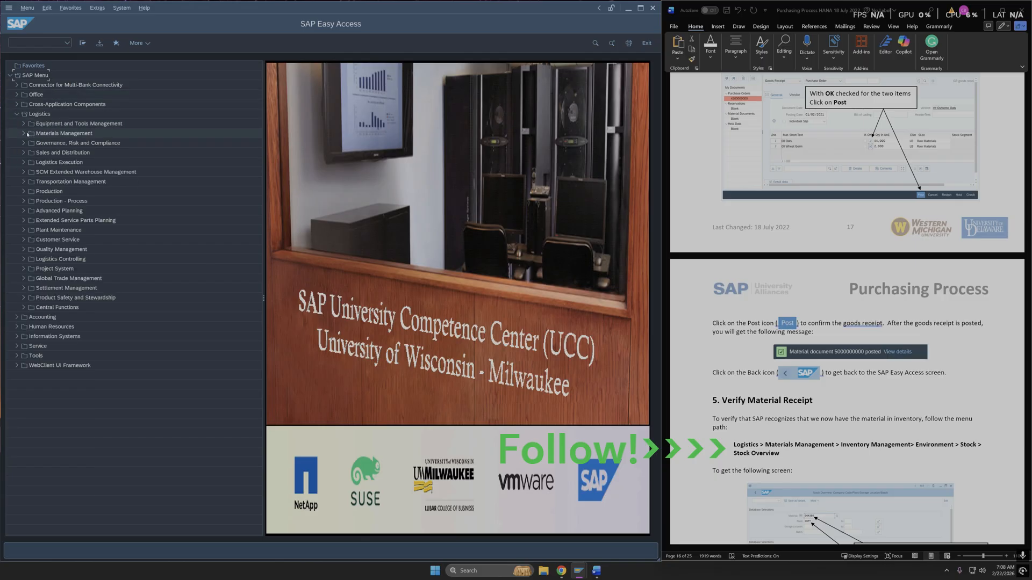
{"action": "scroll", "coordinate": [741, 430], "scroll_direction": "down", "scroll_amount": 1}
{"action": "scroll", "coordinate": [741, 430], "scroll_direction": "down", "scroll_amount": 3}
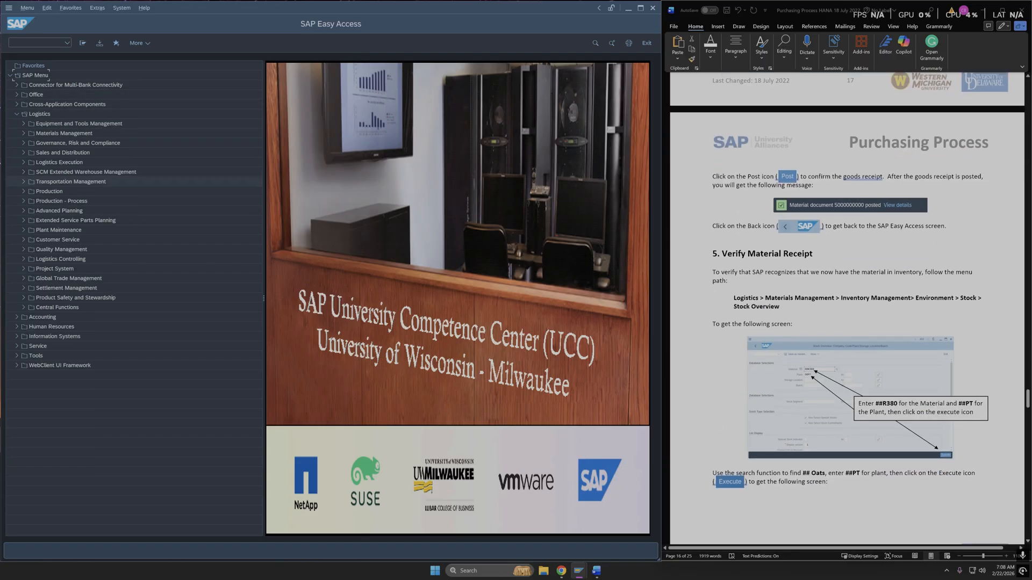
{"action": "left_click", "coordinate": [23, 134]}
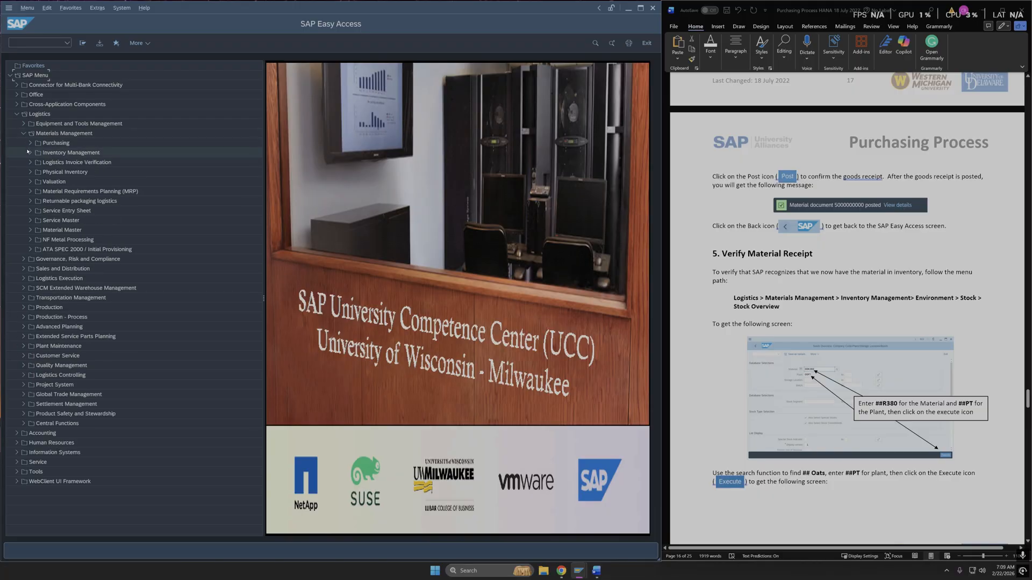
{"action": "left_click", "coordinate": [30, 153]}
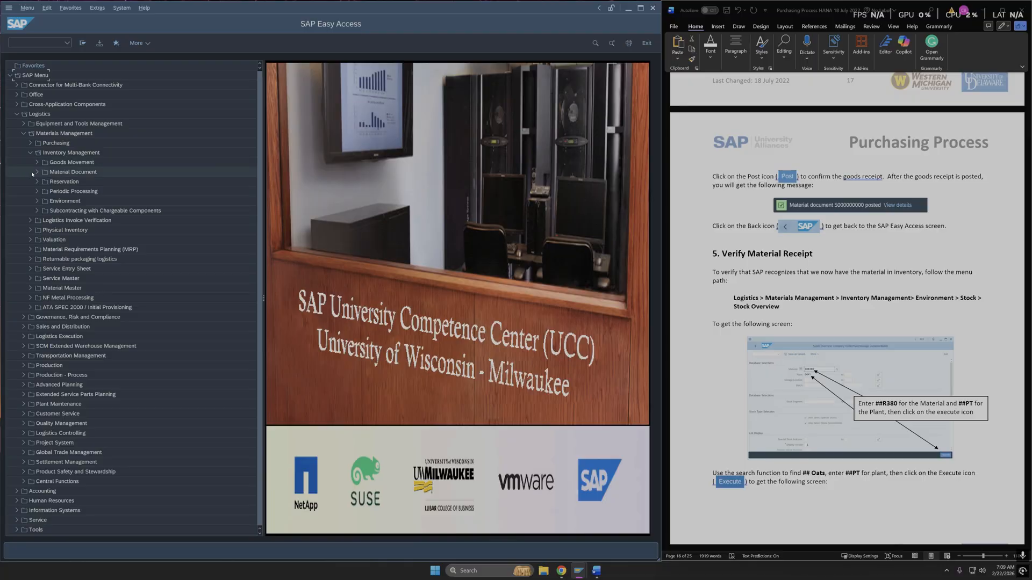
{"action": "left_click", "coordinate": [37, 201]}
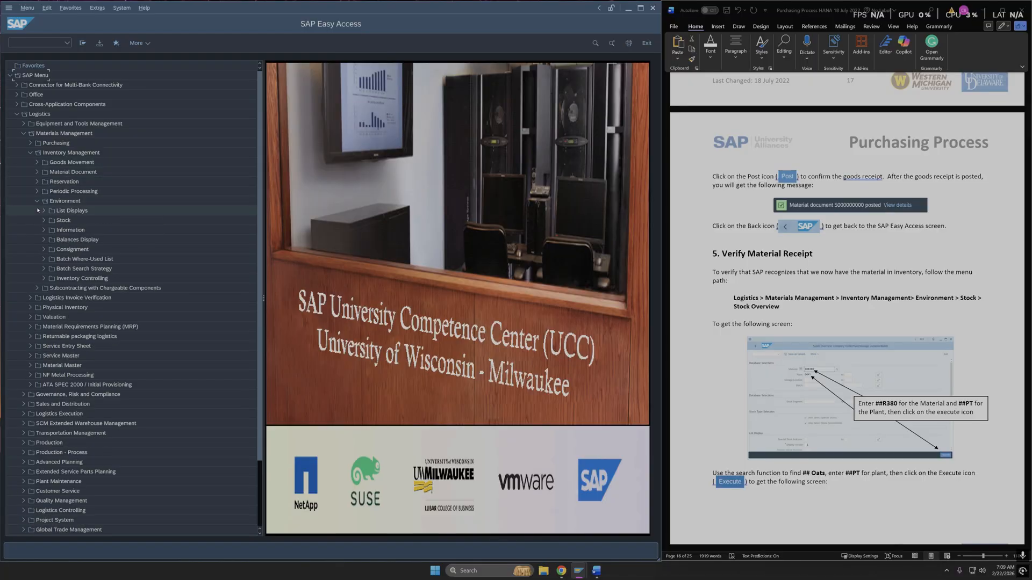
{"action": "left_click", "coordinate": [43, 220]}
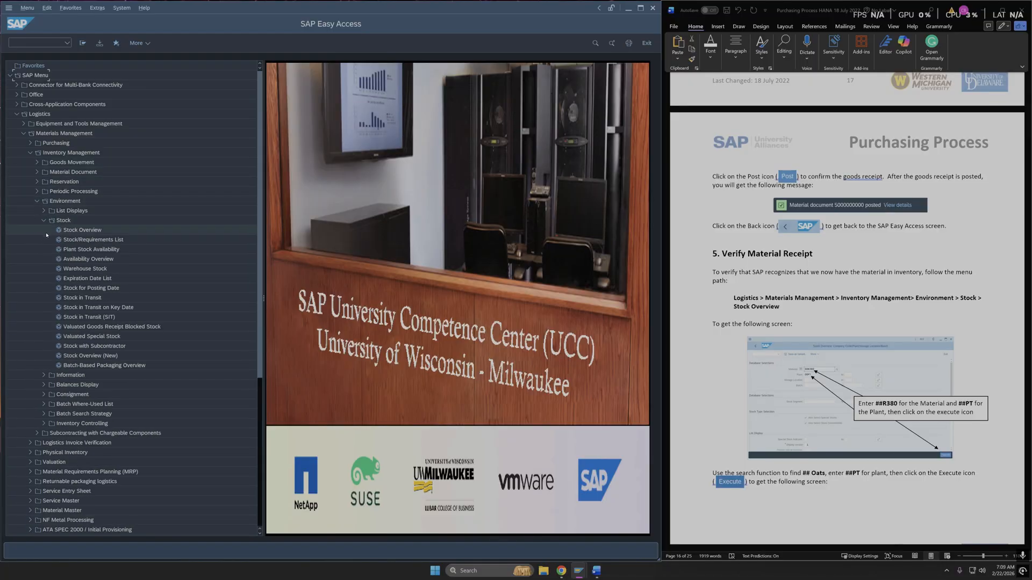
{"action": "double_click", "coordinate": [80, 230]}
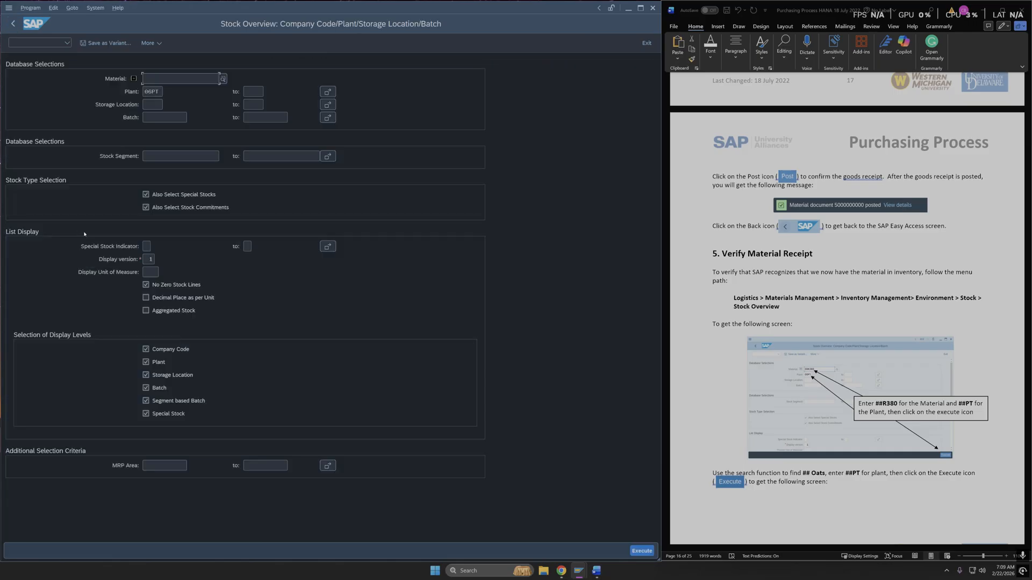
Step: Enter material 06R380 as the exercise instructs and run the stock overview for plant 06PT
{"action": "scroll", "coordinate": [898, 361], "scroll_direction": "down", "scroll_amount": 2}
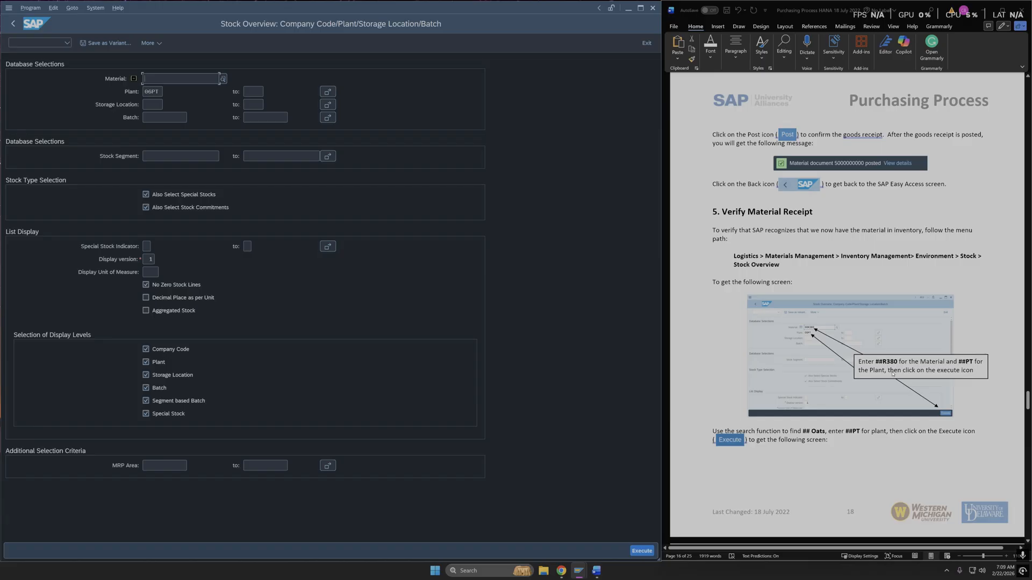
{"action": "left_click", "coordinate": [877, 363]}
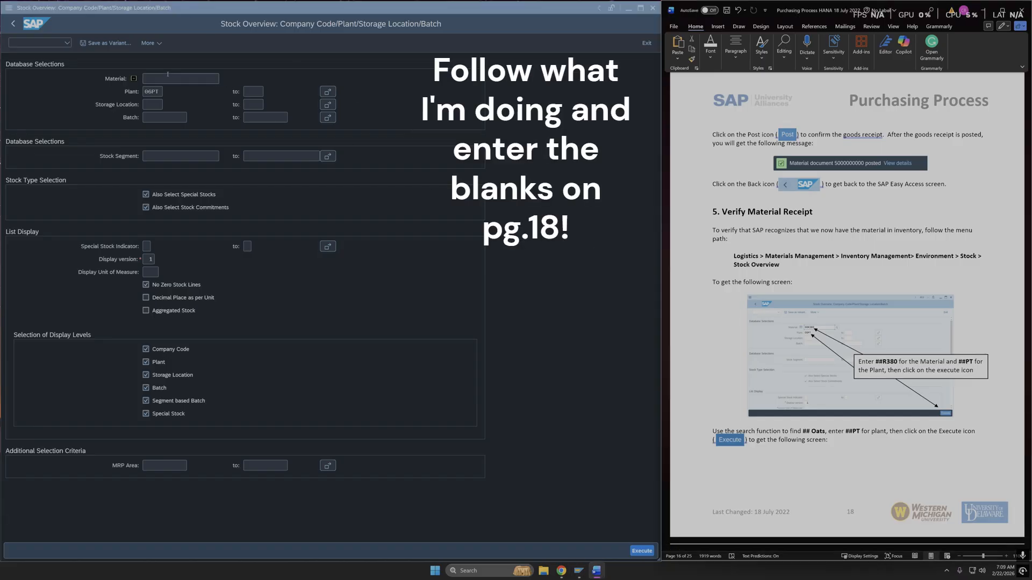
{"action": "left_click", "coordinate": [191, 51]}
{"action": "type", "text": "06R380"}
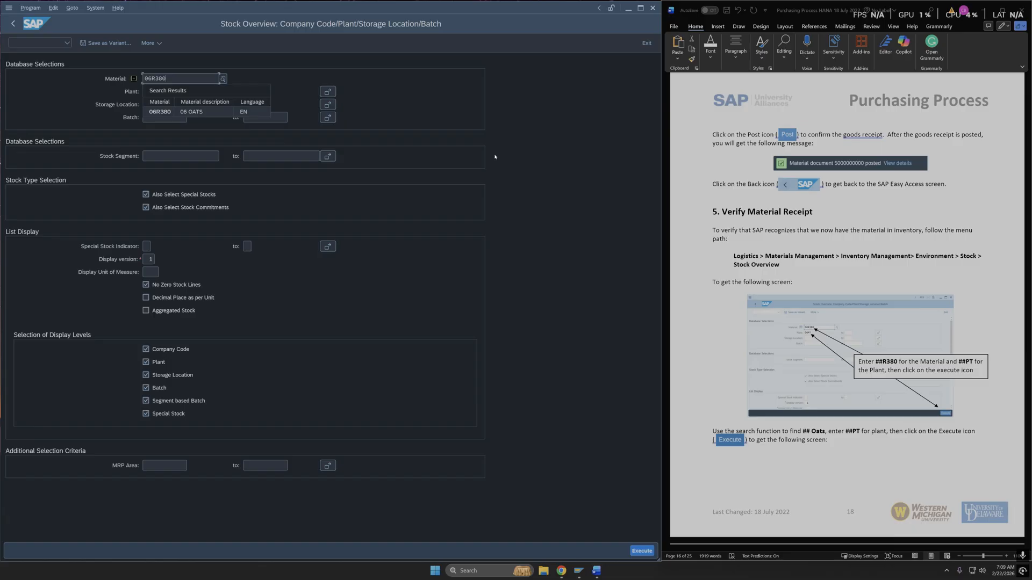
{"action": "left_click", "coordinate": [495, 154]}
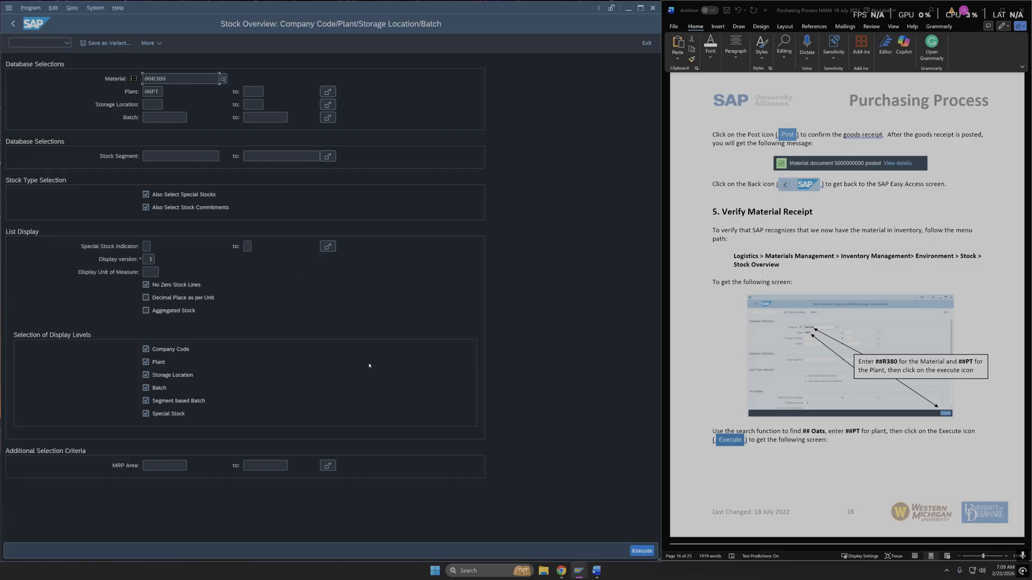
{"action": "scroll", "coordinate": [846, 312], "scroll_direction": "down", "scroll_amount": 2}
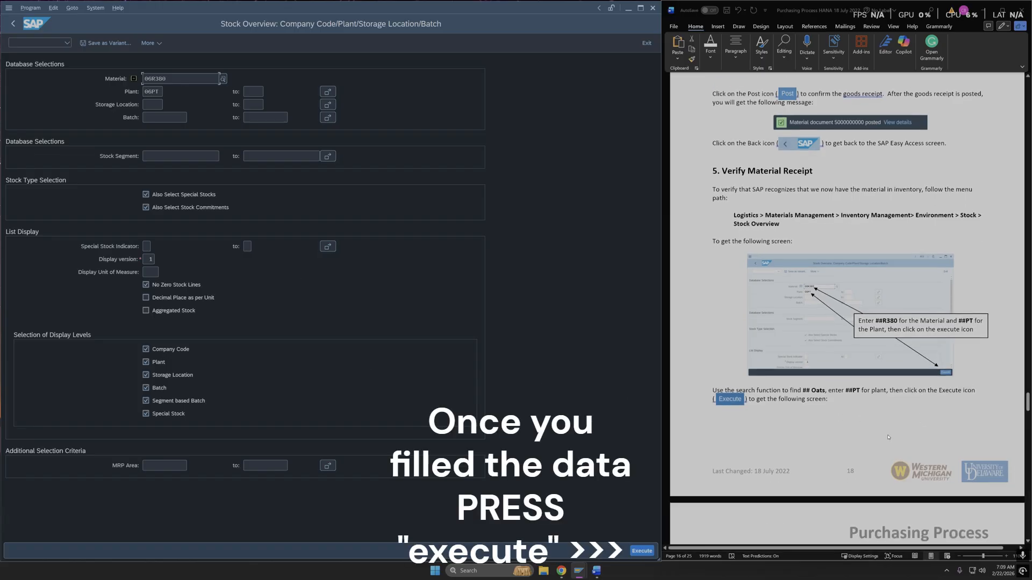
{"action": "left_click", "coordinate": [642, 551]}
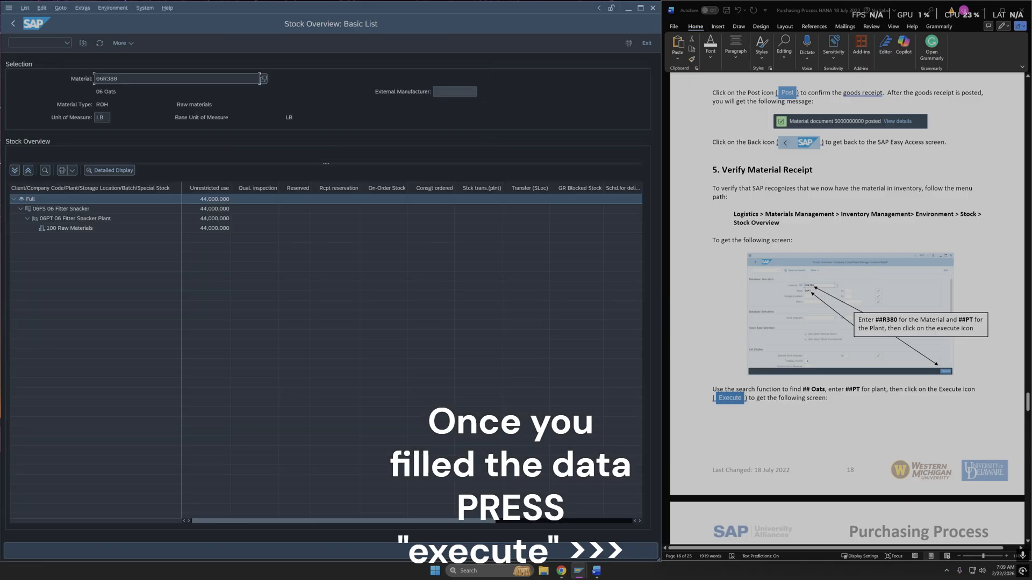
Step: Compare the oats stock with page 19 of the exercise, leave the stock overview and collapse the SAP menu tree
{"action": "scroll", "coordinate": [927, 302], "scroll_direction": "down", "scroll_amount": 10}
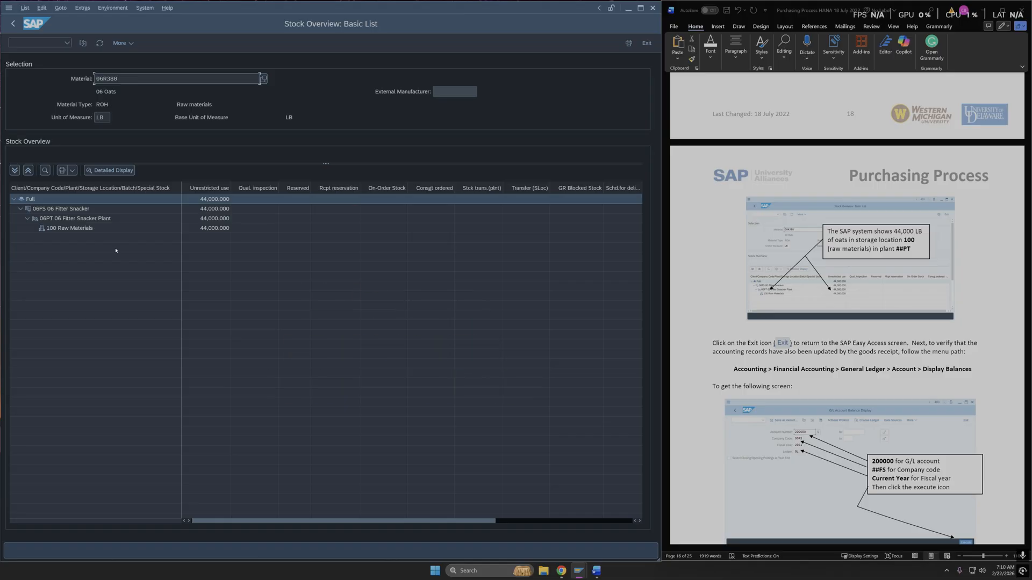
{"action": "scroll", "coordinate": [837, 324], "scroll_direction": "down", "scroll_amount": 3}
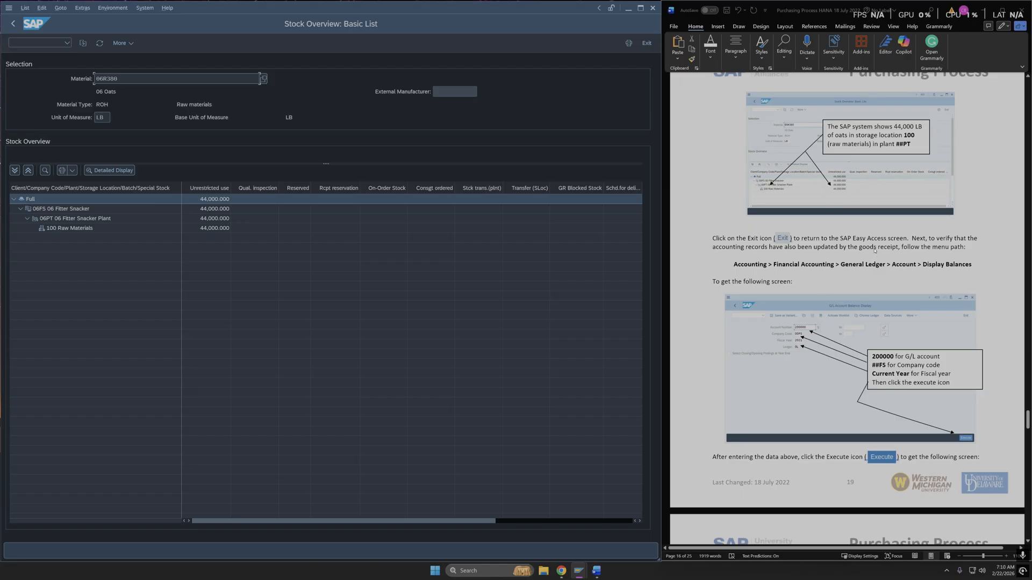
{"action": "left_click", "coordinate": [647, 44]}
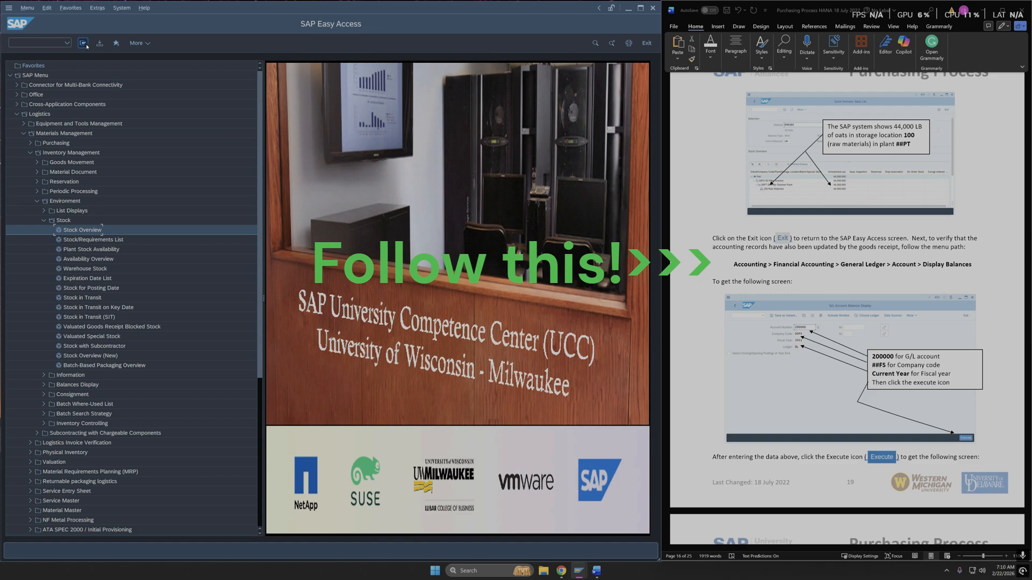
{"action": "left_click", "coordinate": [42, 111]}
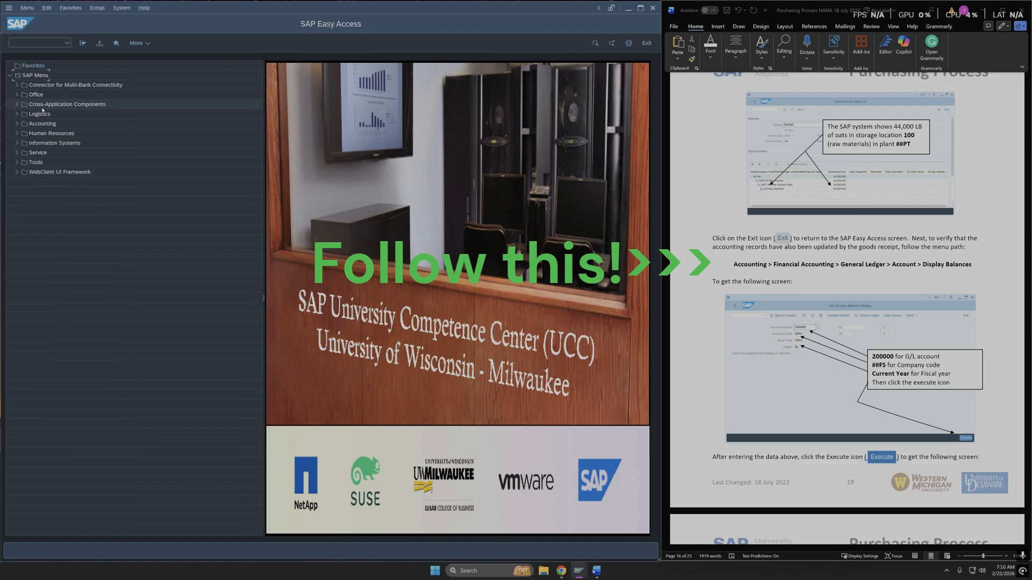
Step: Open Display Balances for general ledger accounts in Financial Accounting
{"action": "left_click", "coordinate": [17, 124]}
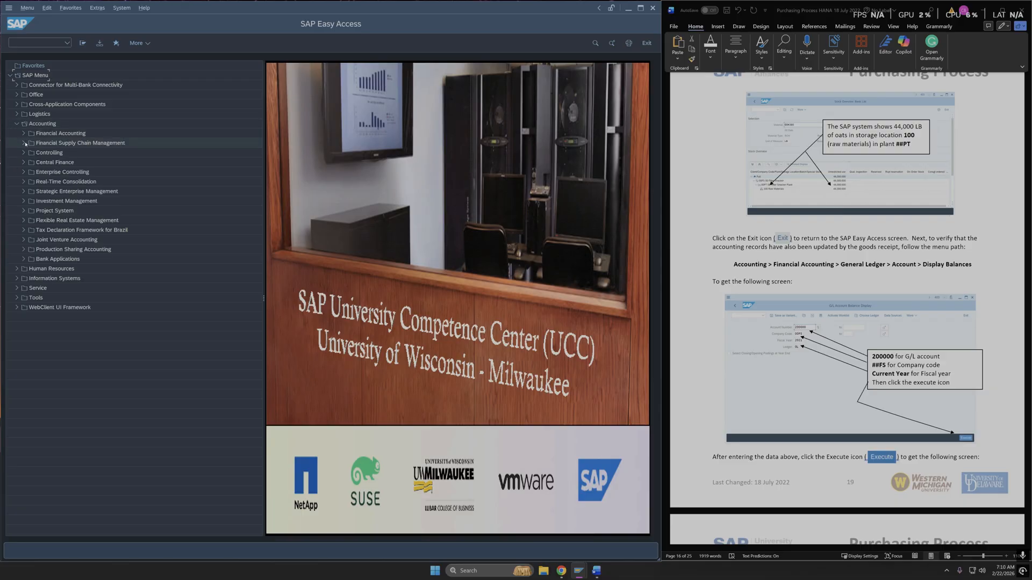
{"action": "left_click", "coordinate": [24, 133]}
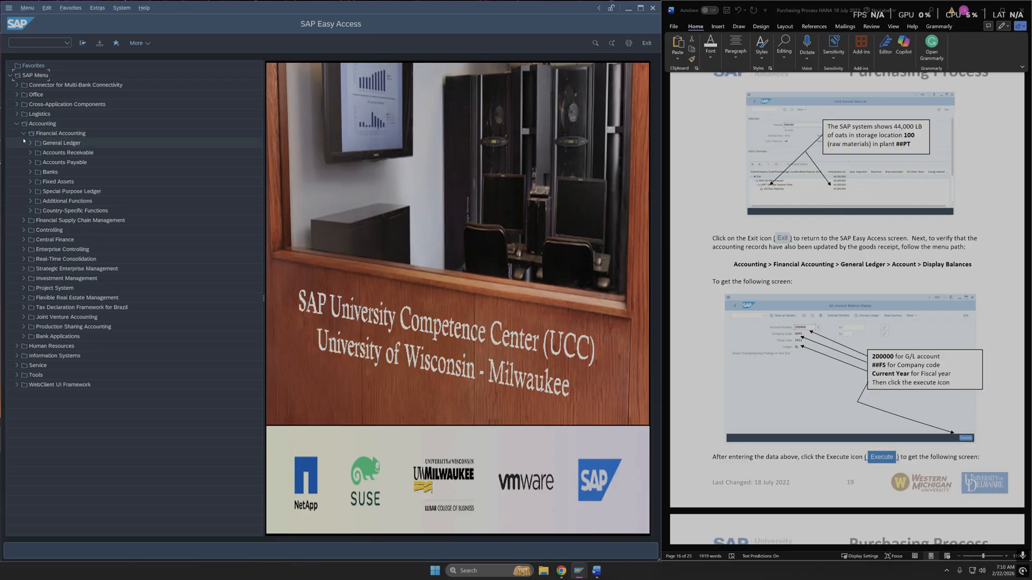
{"action": "left_click", "coordinate": [30, 143]}
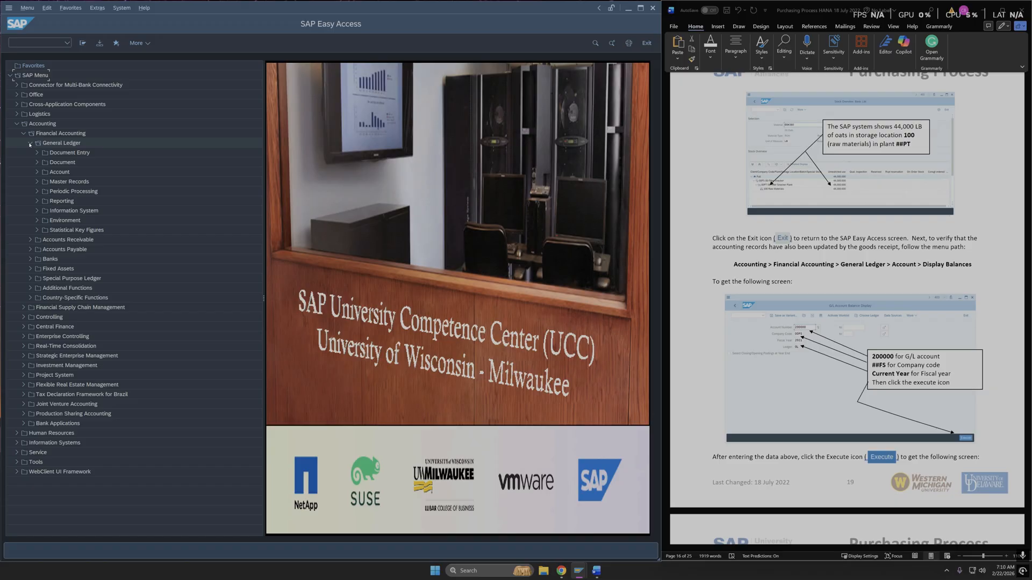
{"action": "left_click", "coordinate": [38, 174]}
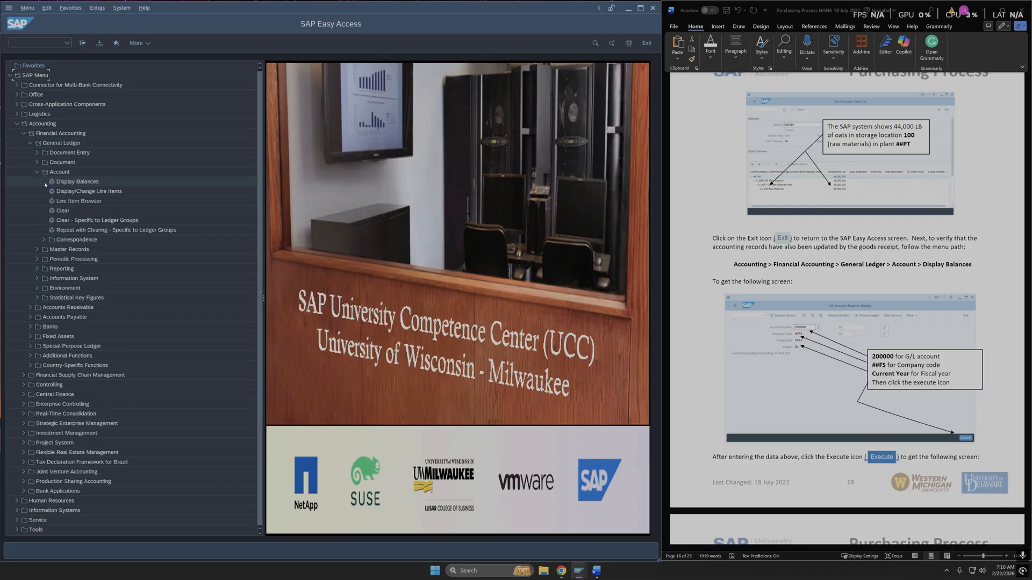
{"action": "double_click", "coordinate": [58, 182]}
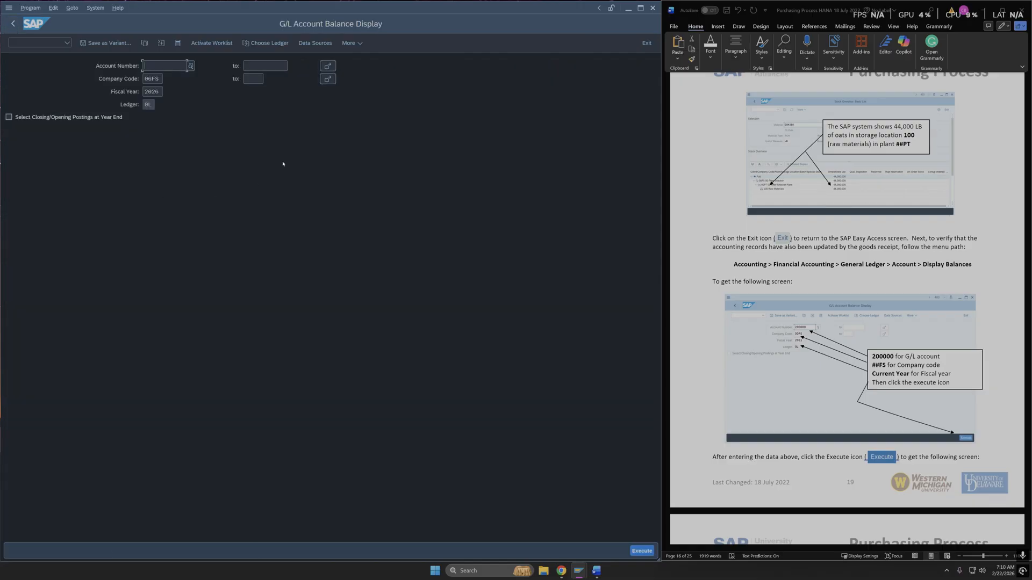
Step: Run the balance display for the Inventory - Raw Material G/L account and compare the report with page 20 of the exercise
{"action": "scroll", "coordinate": [834, 336], "scroll_direction": "down", "scroll_amount": 2}
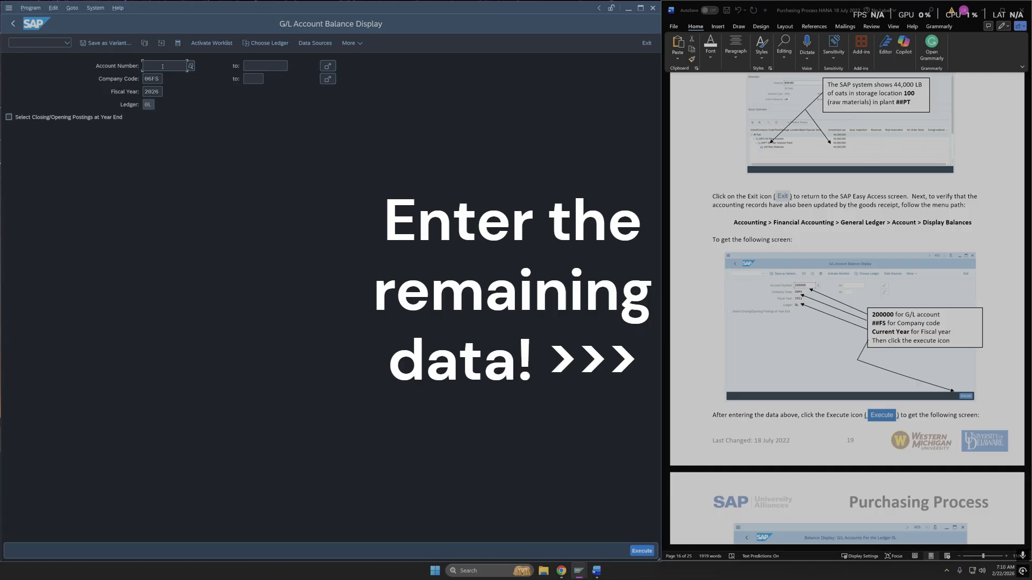
{"action": "left_click", "coordinate": [162, 66]}
{"action": "type", "text": "2"}
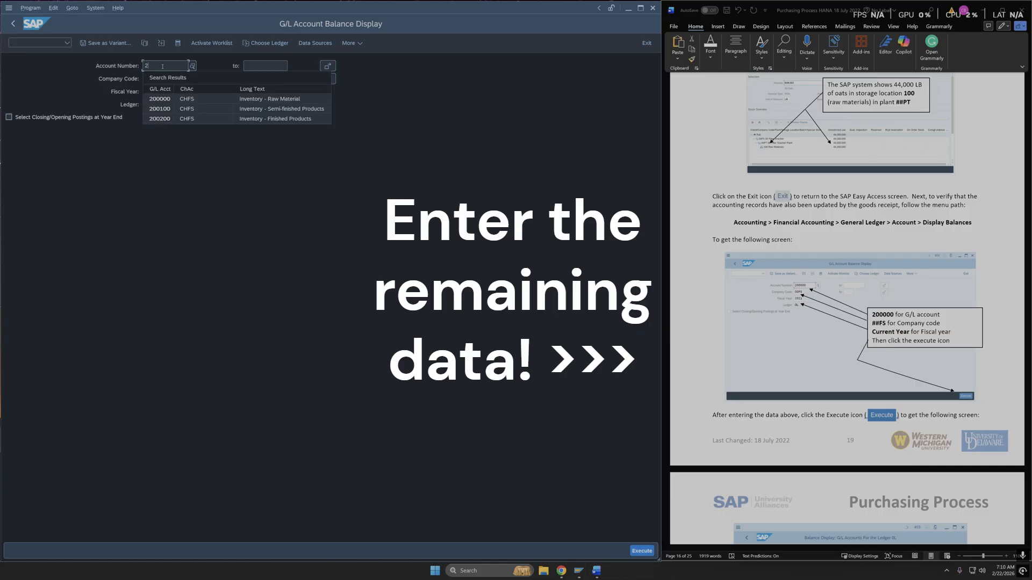
{"action": "type", "text": "00000"}
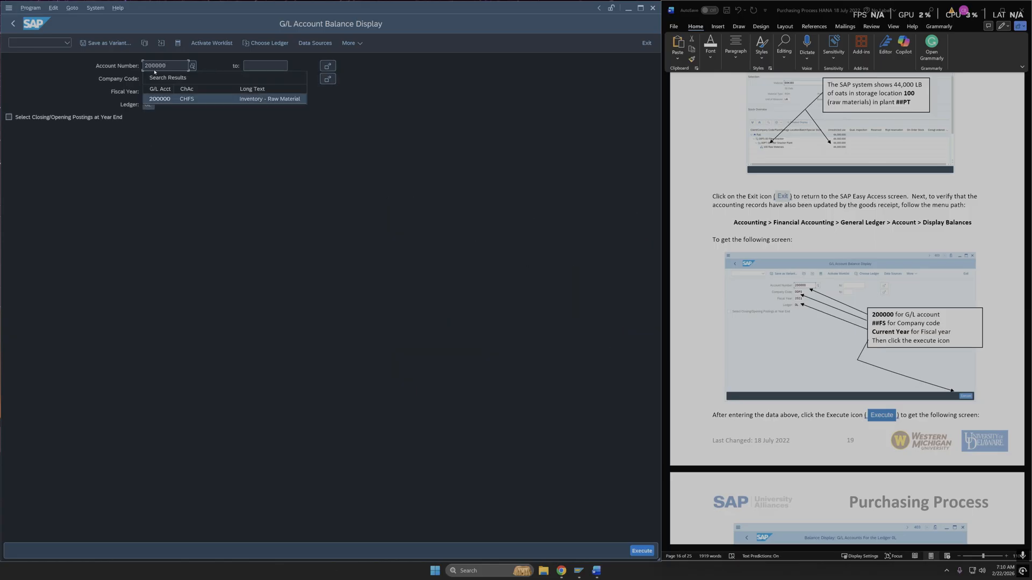
{"action": "left_click", "coordinate": [156, 100]}
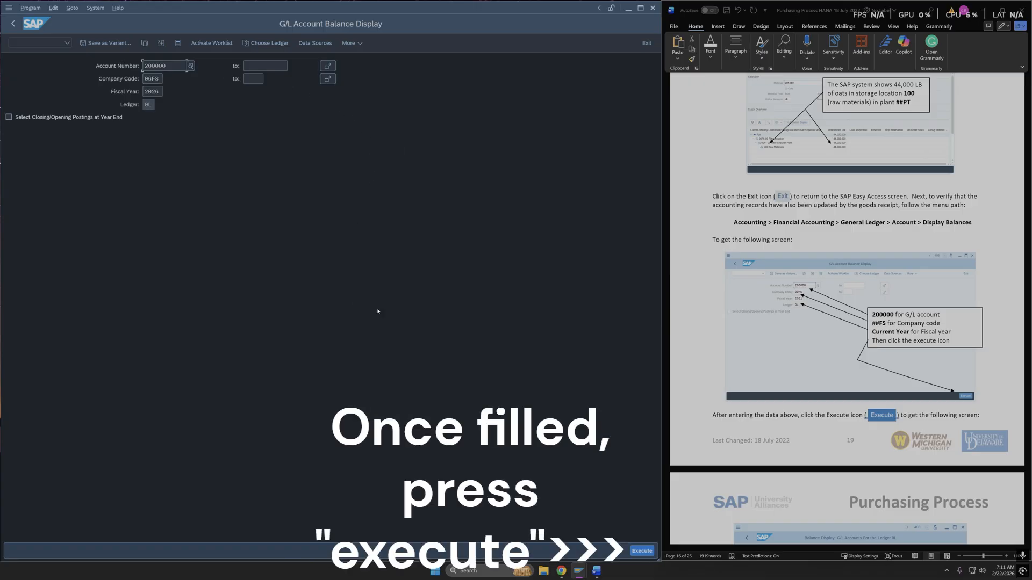
{"action": "left_click", "coordinate": [637, 552]}
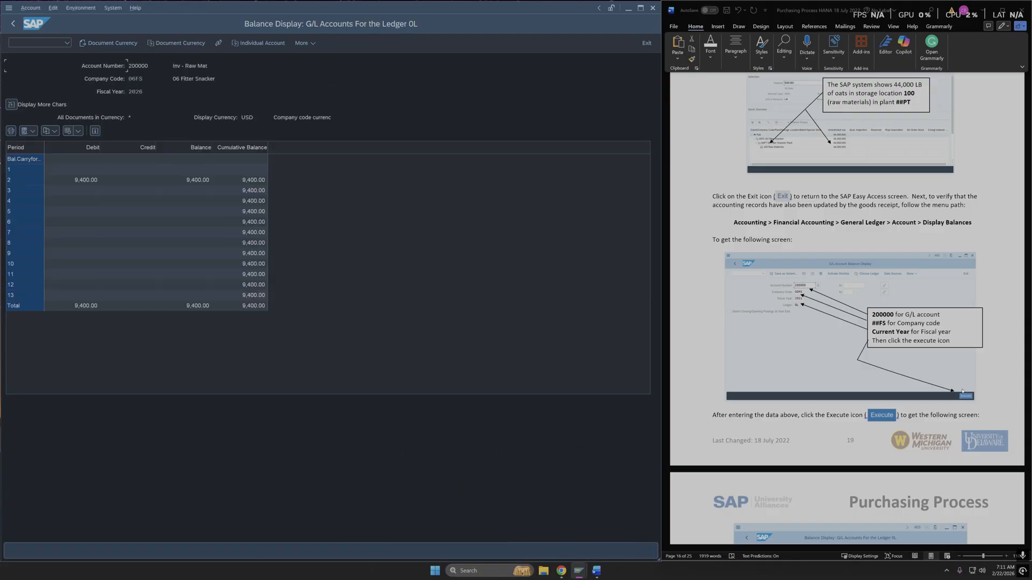
{"action": "scroll", "coordinate": [893, 421], "scroll_direction": "down", "scroll_amount": 10}
{"action": "scroll", "coordinate": [894, 408], "scroll_direction": "down", "scroll_amount": 2}
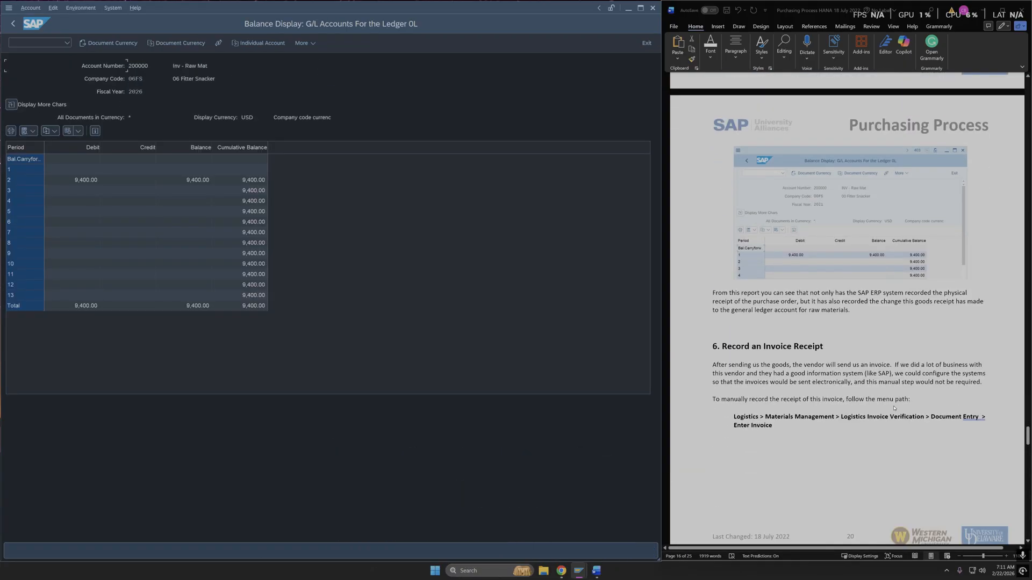
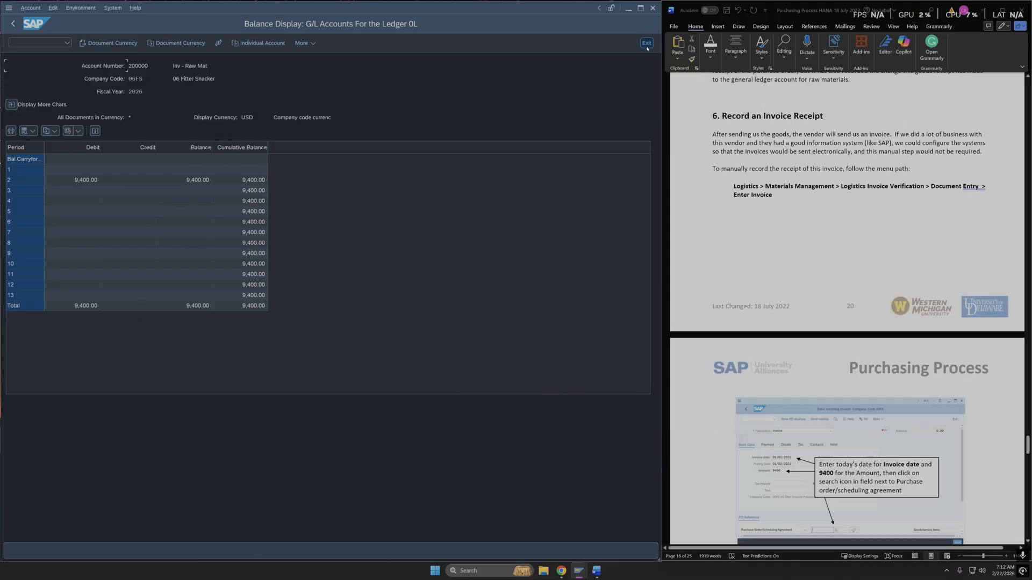
Step: Leave the G/L account balance display and collapse the SAP menu tree
{"action": "left_click", "coordinate": [647, 50]}
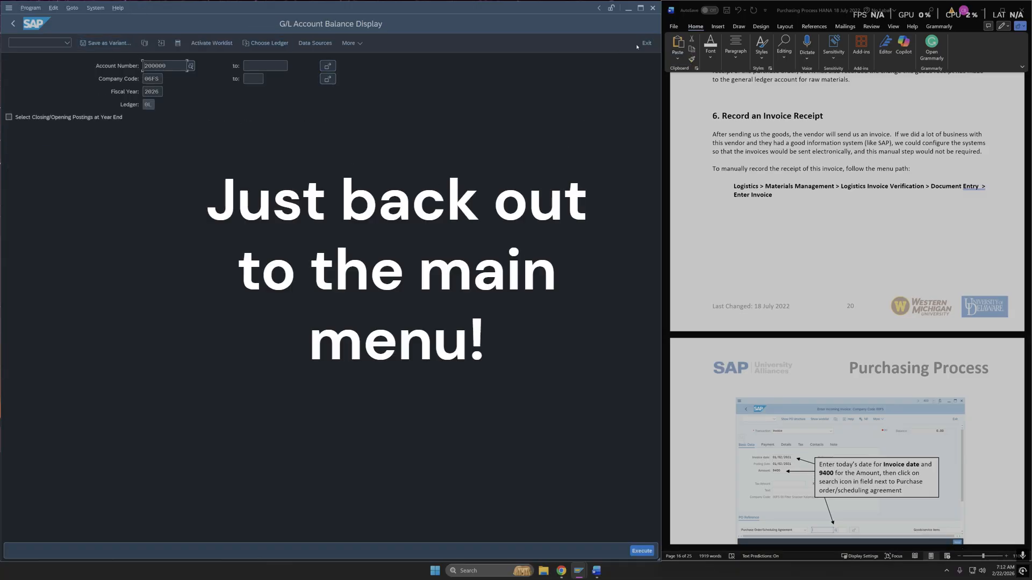
{"action": "scroll", "coordinate": [886, 292], "scroll_direction": "down", "scroll_amount": 3}
{"action": "scroll", "coordinate": [886, 292], "scroll_direction": "up", "scroll_amount": 5}
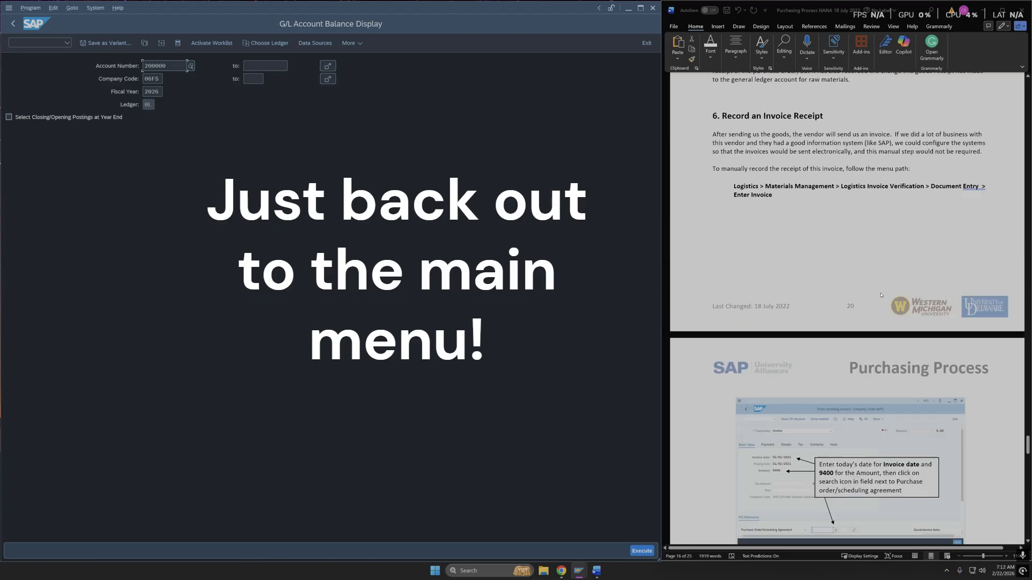
{"action": "left_click", "coordinate": [645, 43]}
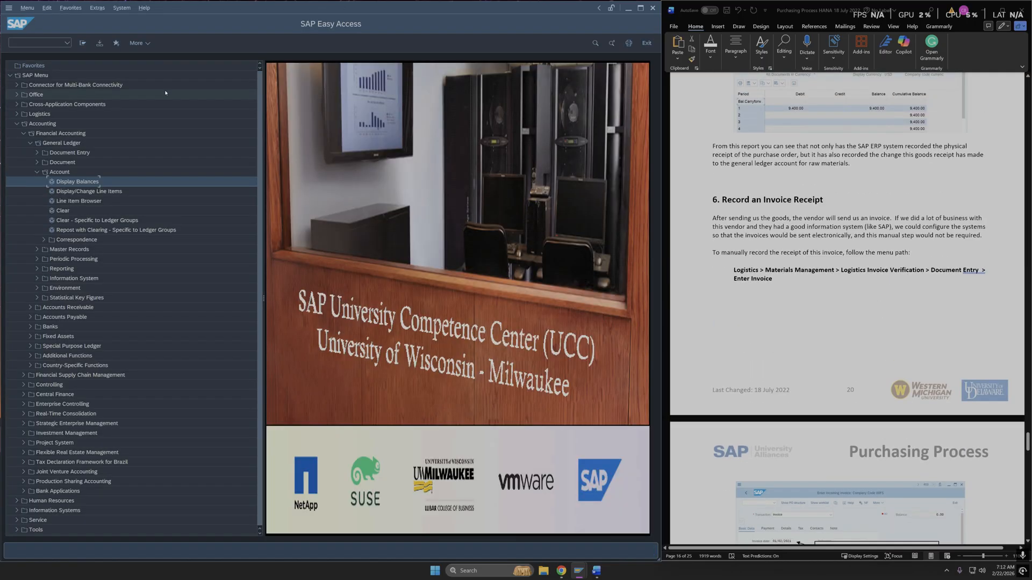
{"action": "left_click", "coordinate": [83, 43]}
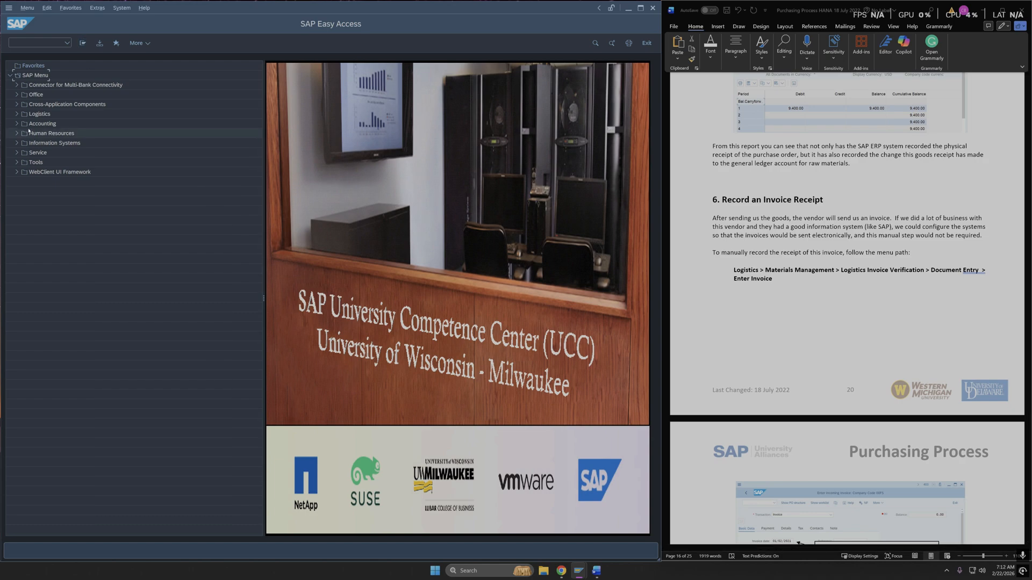
Step: Open Enter Invoice under Document Entry in Logistics Invoice Verification of Materials Management
{"action": "left_click", "coordinate": [16, 114]}
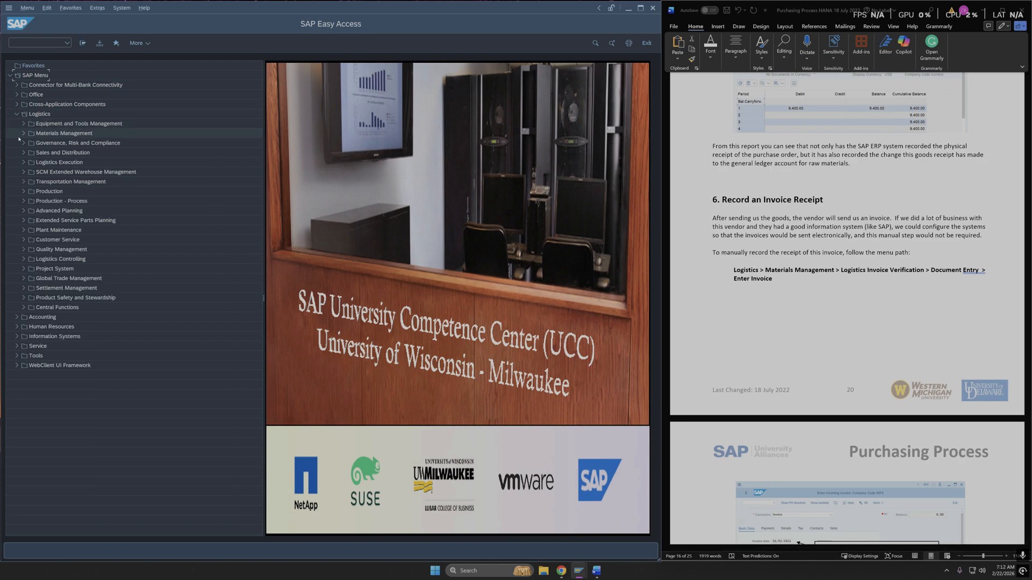
{"action": "left_click", "coordinate": [23, 134]}
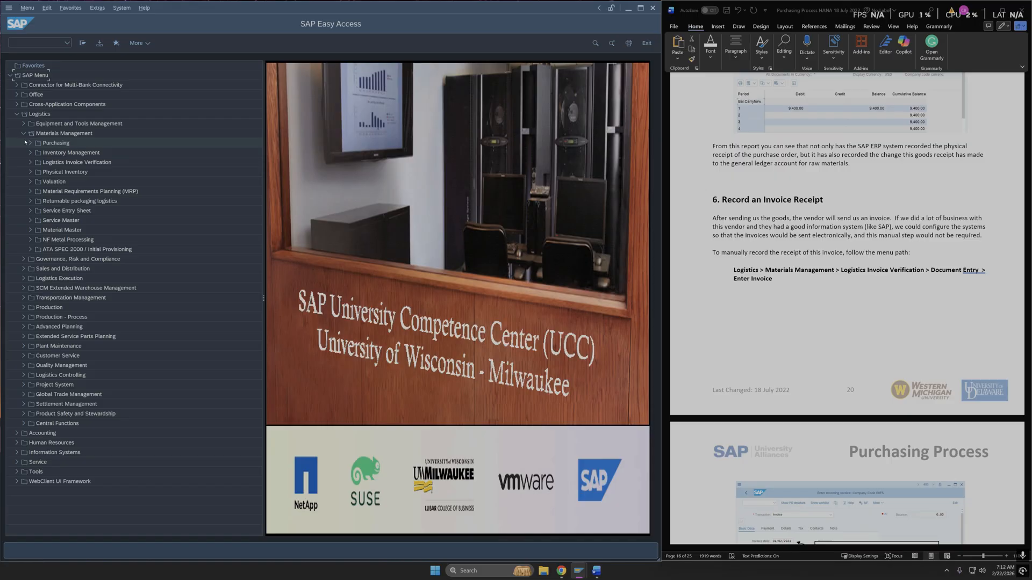
{"action": "left_click", "coordinate": [30, 163]}
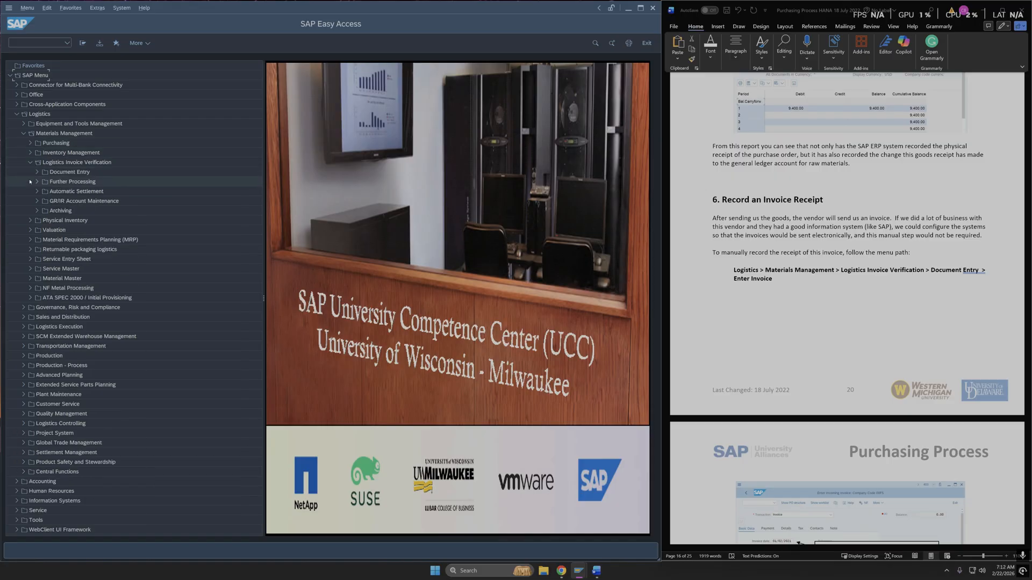
{"action": "left_click", "coordinate": [37, 172]}
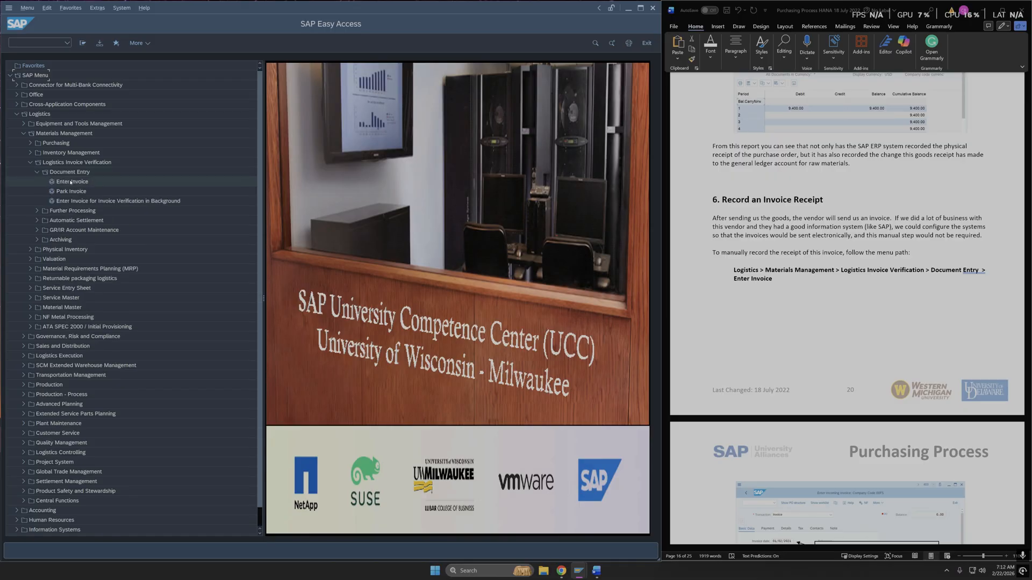
{"action": "double_click", "coordinate": [61, 182]}
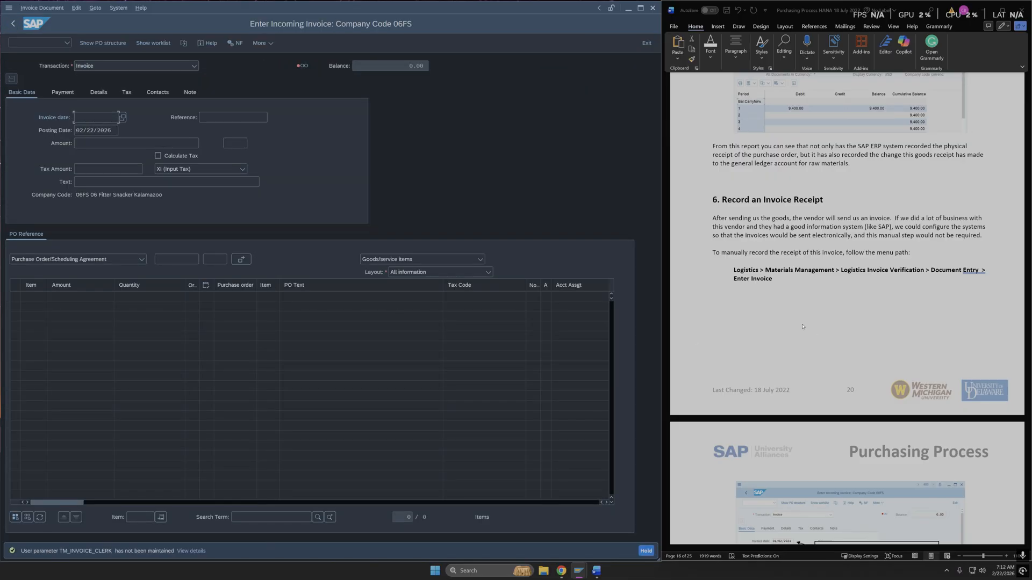
Step: Set the invoice date to 02/22/2026 and the amount to 9400, following page 21 of the exercise
{"action": "scroll", "coordinate": [843, 358], "scroll_direction": "down", "scroll_amount": 4}
{"action": "scroll", "coordinate": [843, 360], "scroll_direction": "down", "scroll_amount": 3}
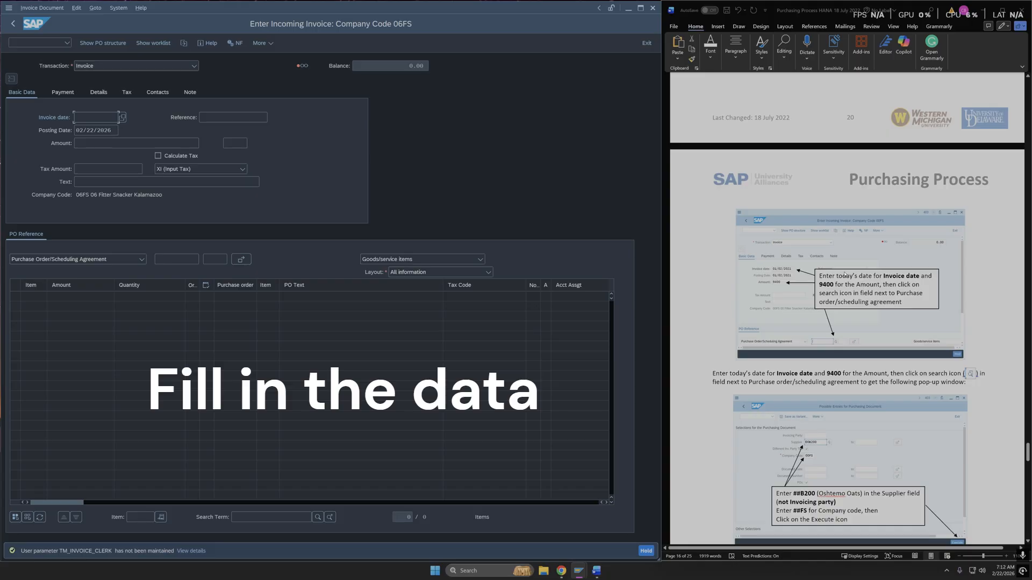
{"action": "left_click", "coordinate": [122, 118]}
{"action": "double_click", "coordinate": [185, 224]}
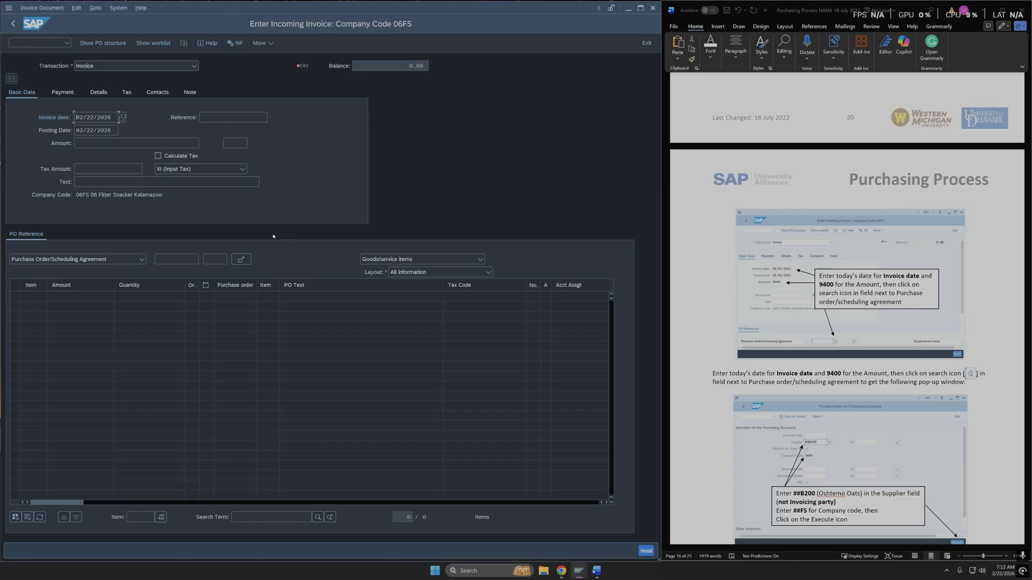
{"action": "left_click", "coordinate": [99, 143]}
{"action": "type", "text": "9400"}
{"action": "scroll", "coordinate": [916, 359], "scroll_direction": "down", "scroll_amount": 1}
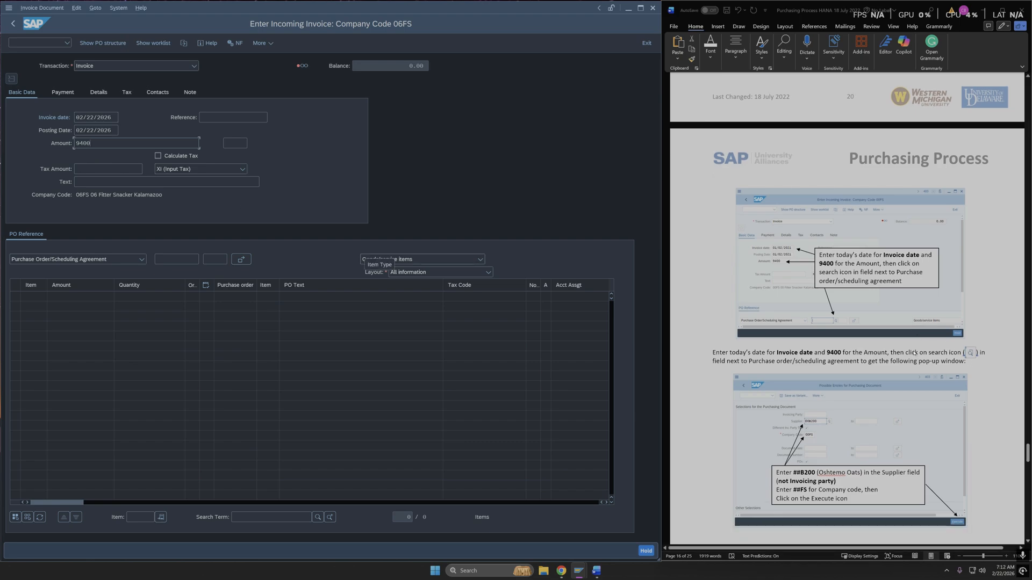
Step: Open the possible entries search for the invoice's Purchase Order/Scheduling Agreement reference and check the exercise's search criteria
{"action": "scroll", "coordinate": [907, 352], "scroll_direction": "down", "scroll_amount": 1}
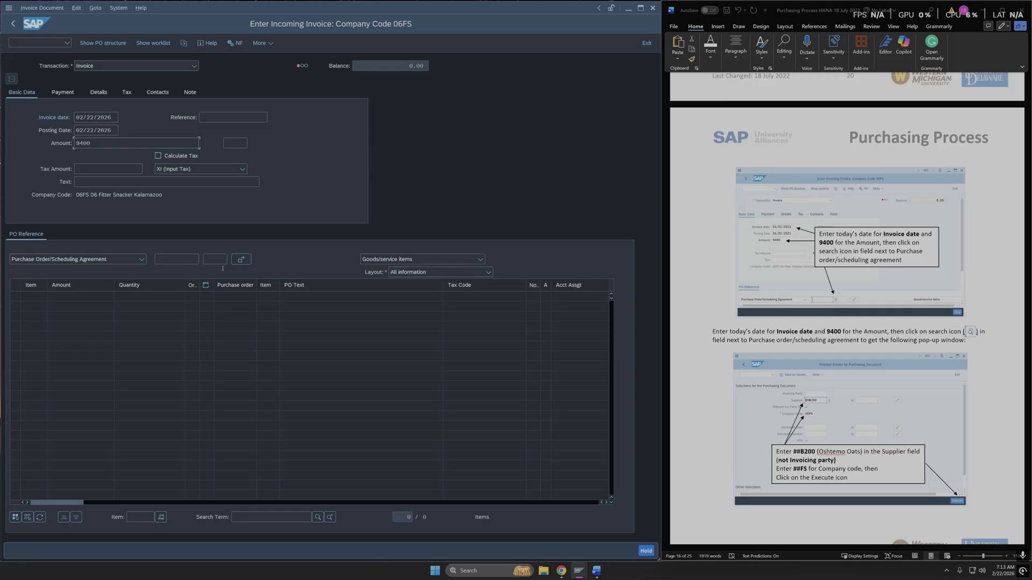
{"action": "left_click", "coordinate": [171, 260]}
{"action": "left_click", "coordinate": [202, 257]}
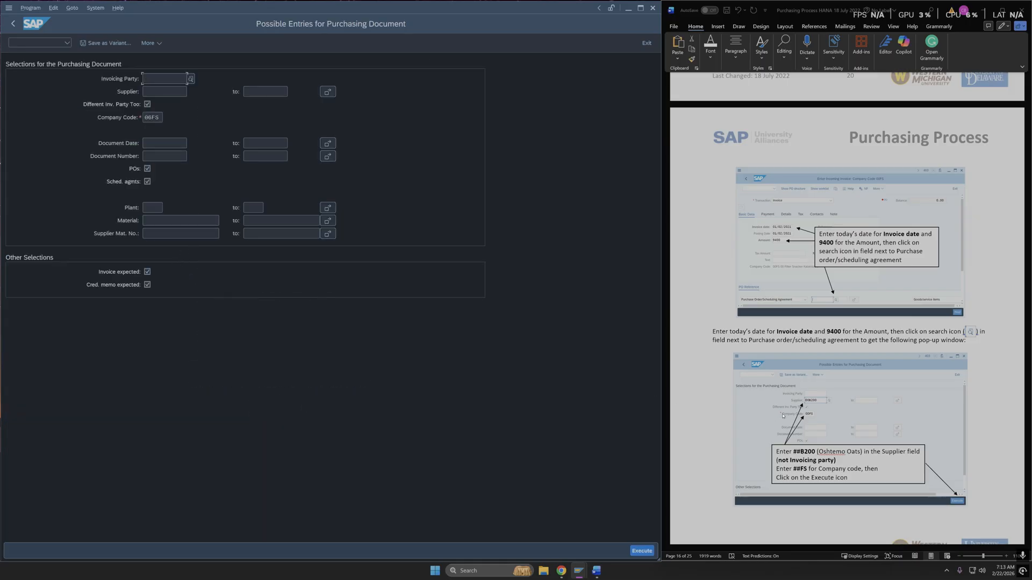
{"action": "scroll", "coordinate": [787, 413], "scroll_direction": "down", "scroll_amount": 2}
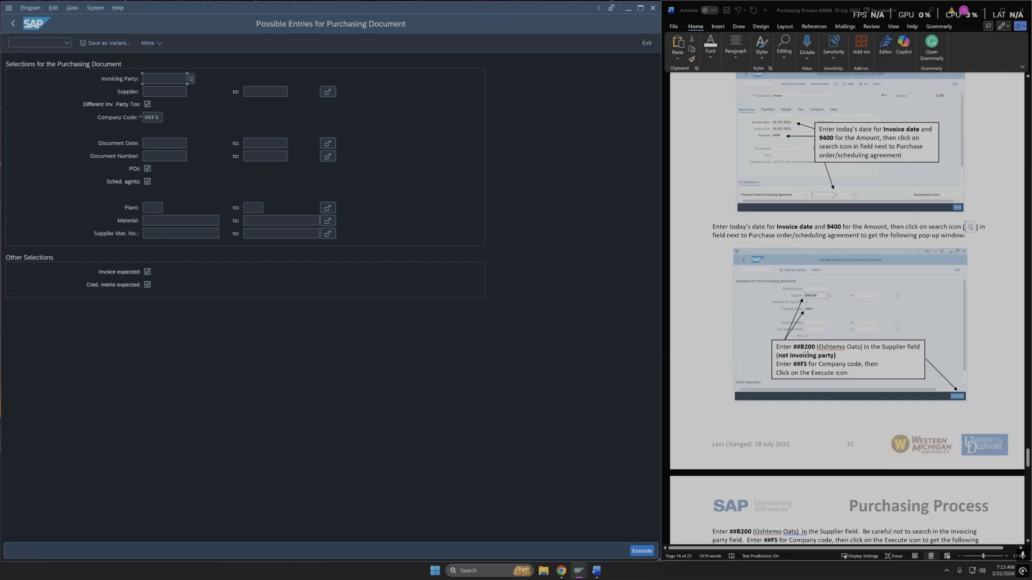
Step: Run the purchasing document search for supplier 06B200 in company code 06FS
{"action": "left_click", "coordinate": [174, 88]}
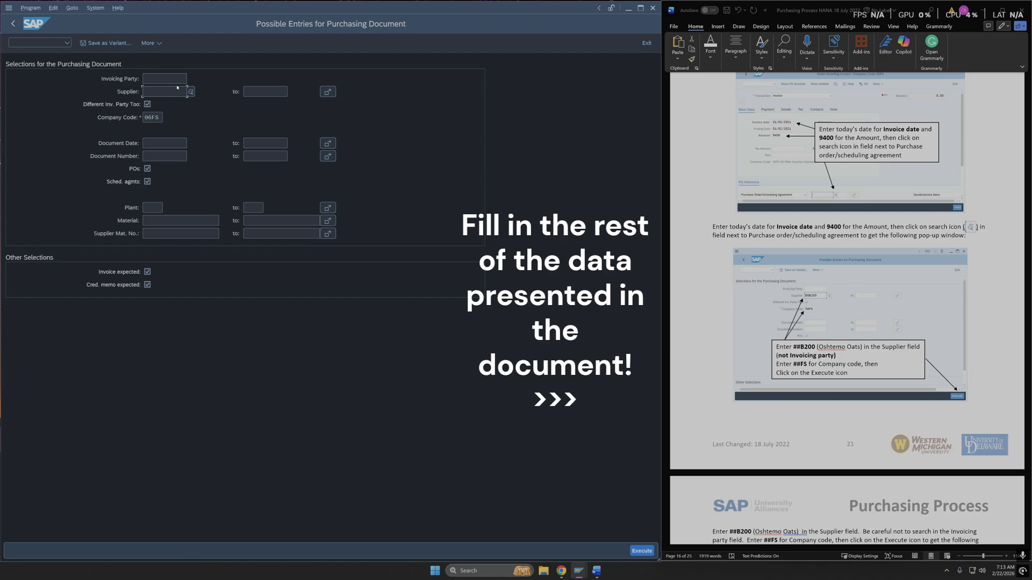
{"action": "type", "text": "06B"}
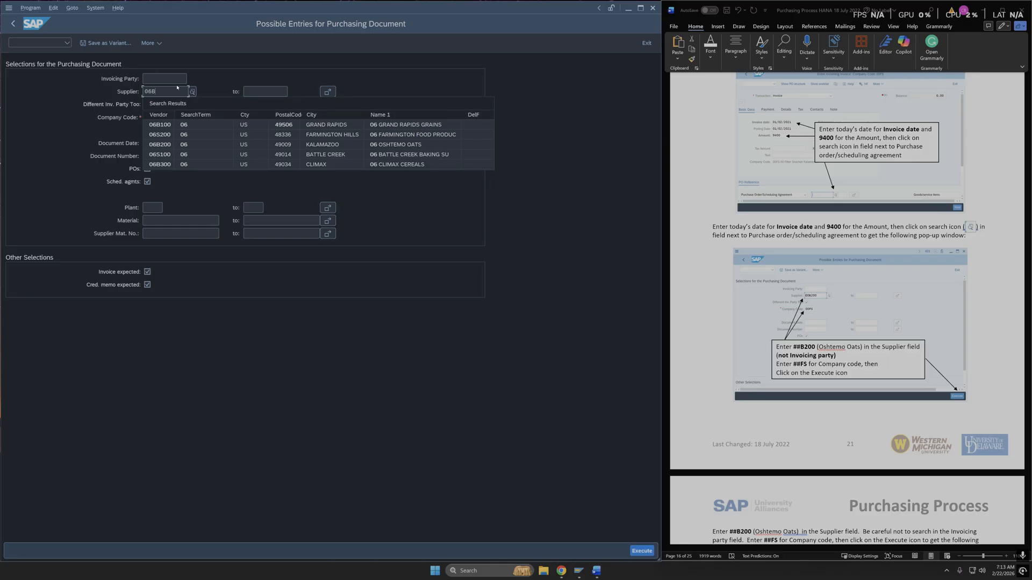
{"action": "type", "text": "200"}
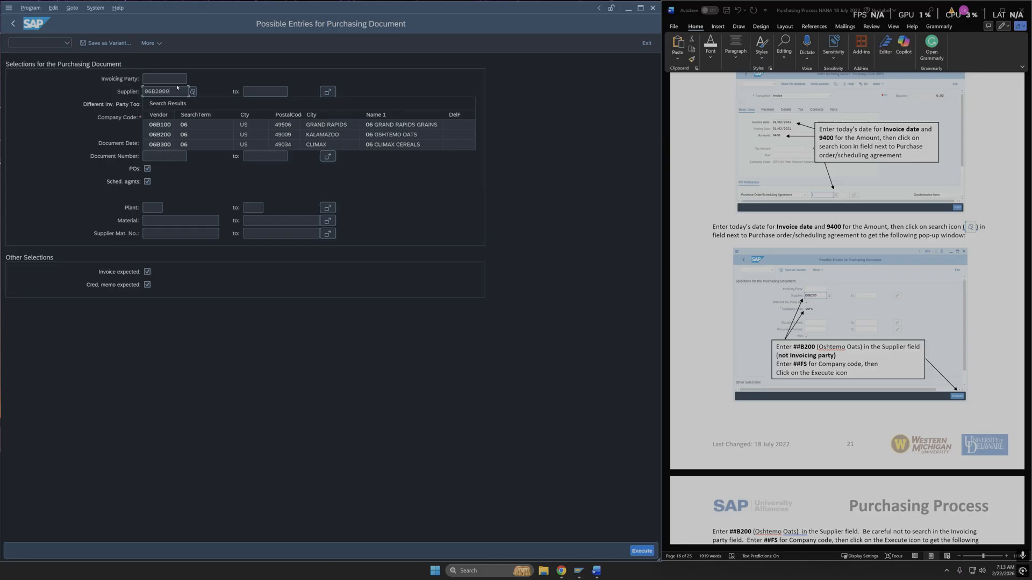
{"action": "left_click", "coordinate": [423, 208]}
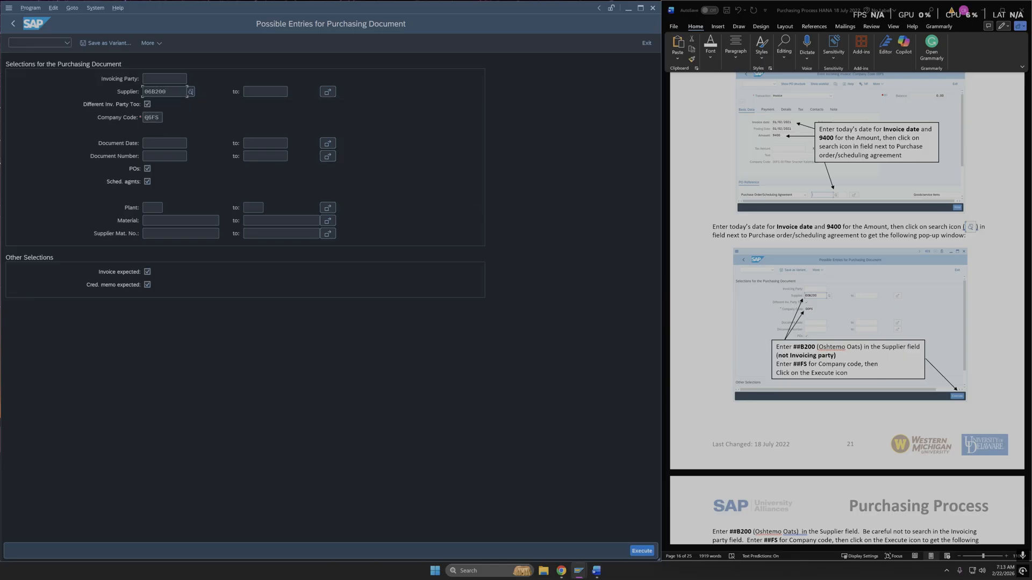
{"action": "left_click", "coordinate": [152, 117]}
{"action": "scroll", "coordinate": [785, 337], "scroll_direction": "down", "scroll_amount": 7}
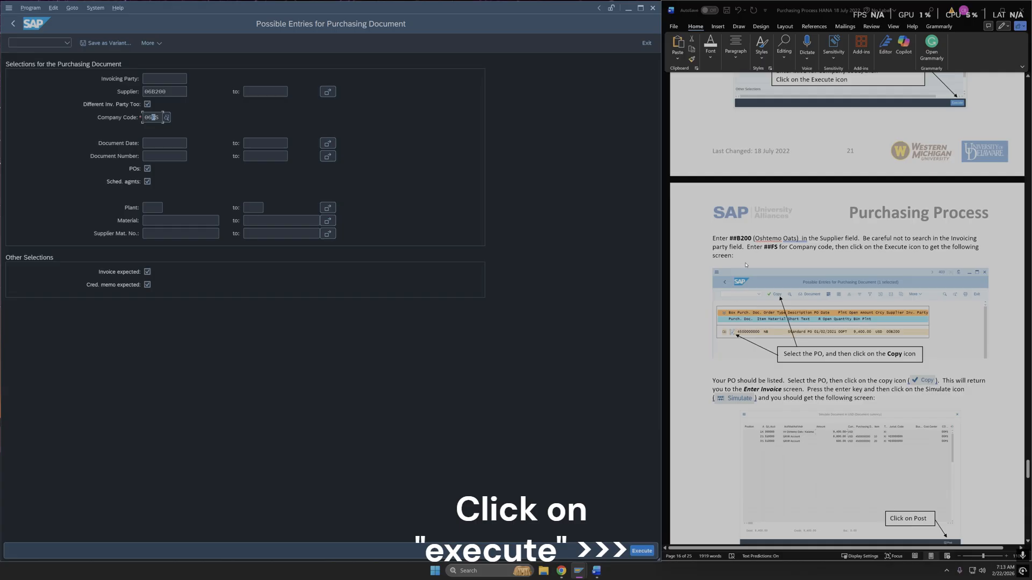
{"action": "scroll", "coordinate": [744, 264], "scroll_direction": "up", "scroll_amount": 5}
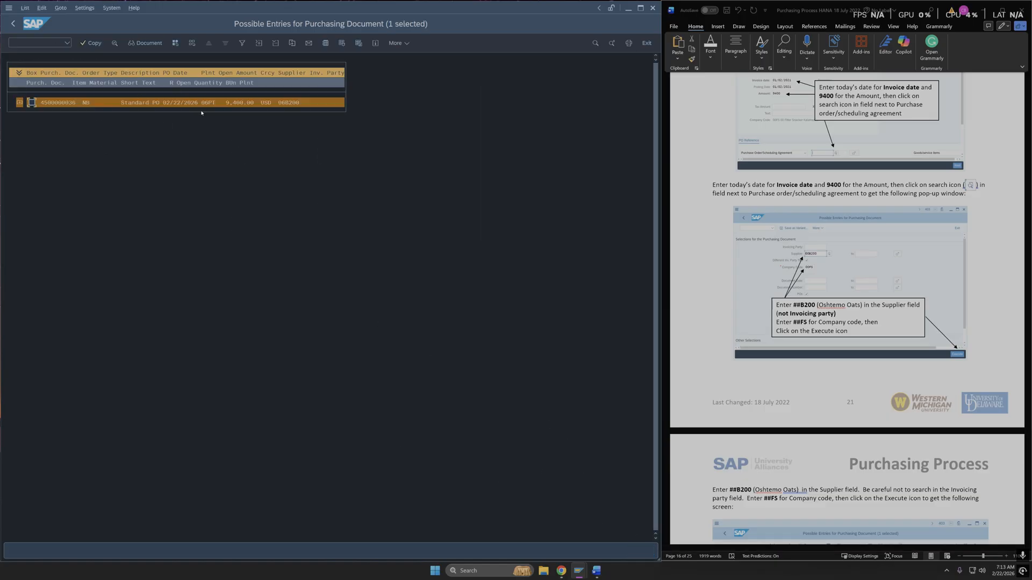
Step: Select the listed Standard PO as page 22 of the exercise instructs and copy it into the incoming invoice
{"action": "scroll", "coordinate": [885, 412], "scroll_direction": "down", "scroll_amount": 5}
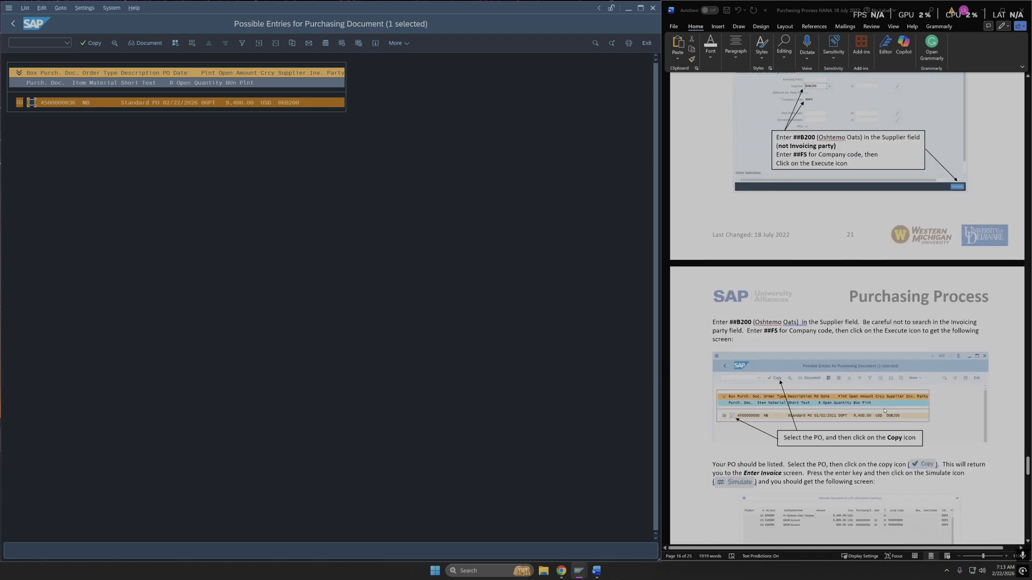
{"action": "scroll", "coordinate": [884, 410], "scroll_direction": "down", "scroll_amount": 2}
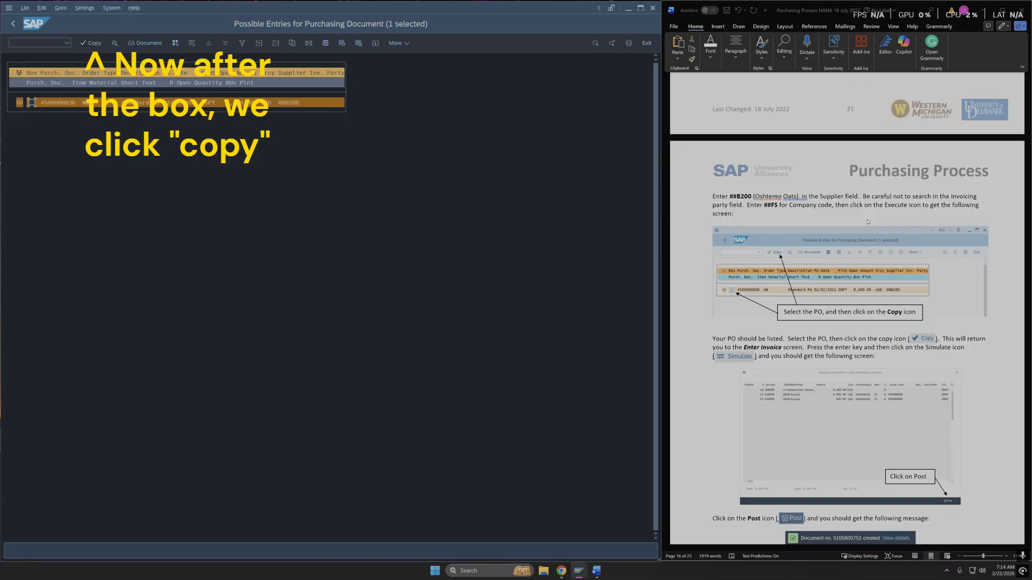
{"action": "scroll", "coordinate": [819, 324], "scroll_direction": "up", "scroll_amount": 5}
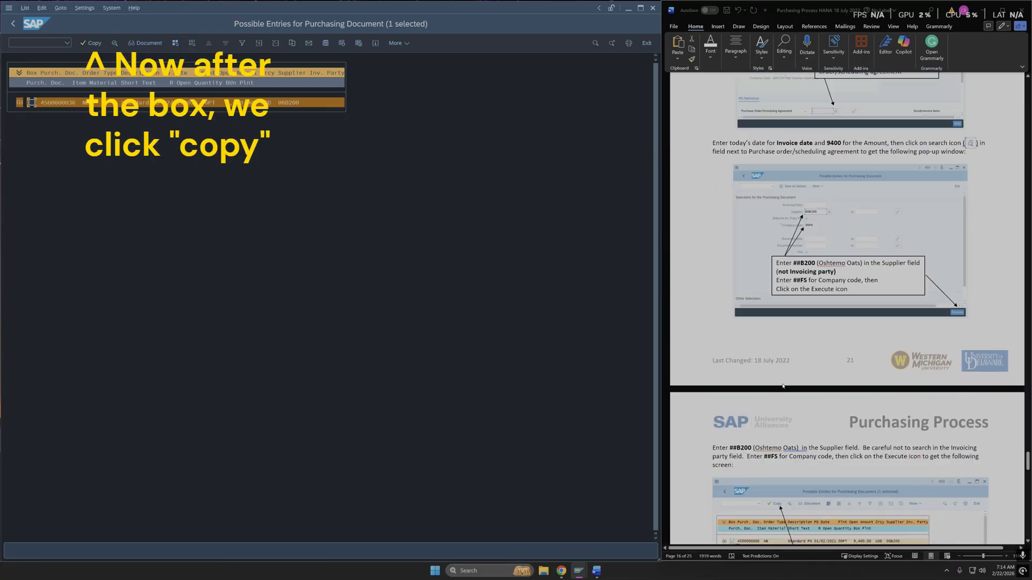
{"action": "scroll", "coordinate": [836, 451], "scroll_direction": "down", "scroll_amount": 3}
{"action": "scroll", "coordinate": [806, 399], "scroll_direction": "up", "scroll_amount": 1}
{"action": "scroll", "coordinate": [746, 358], "scroll_direction": "down", "scroll_amount": 8}
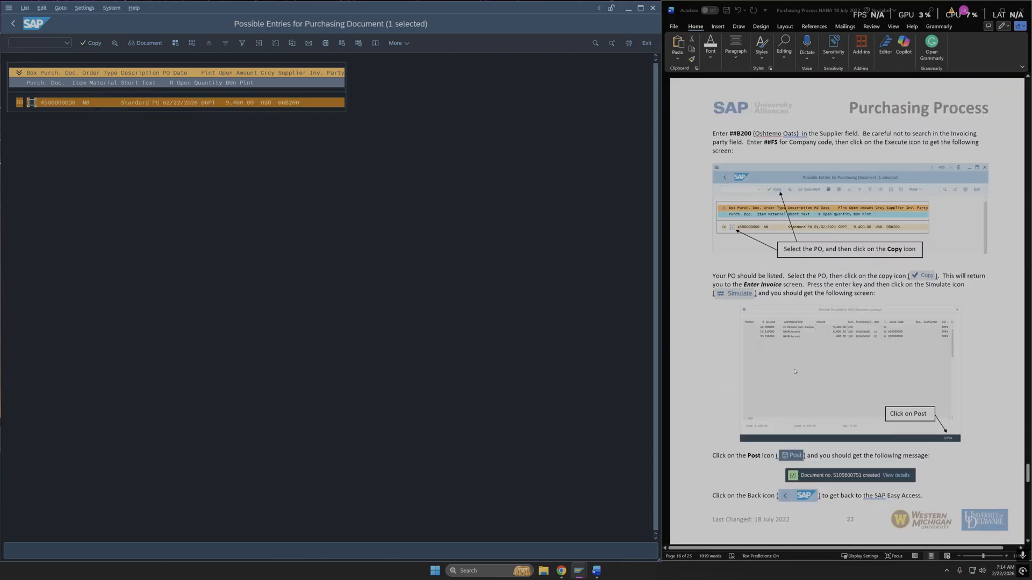
{"action": "scroll", "coordinate": [757, 349], "scroll_direction": "up", "scroll_amount": 2}
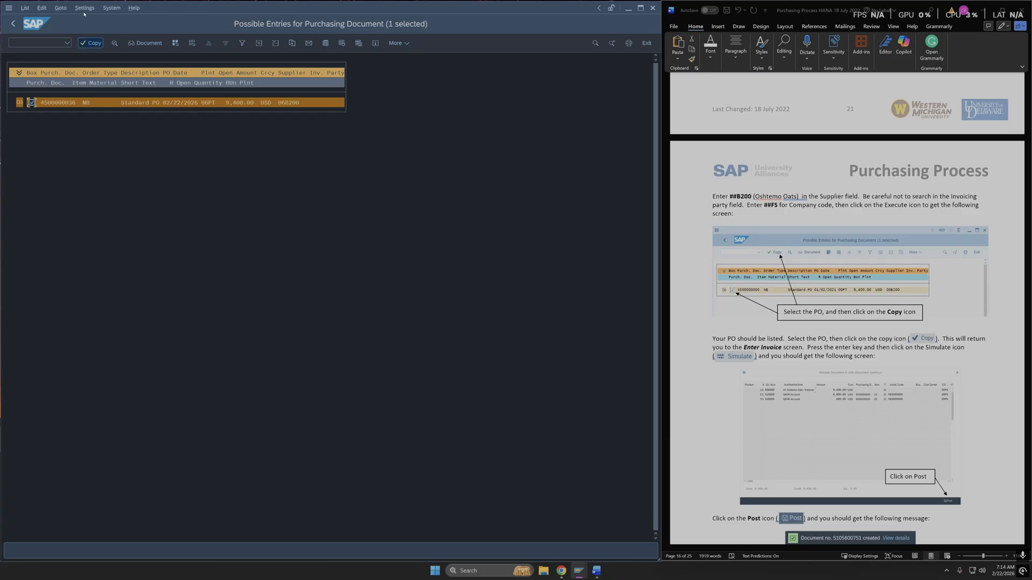
{"action": "left_click", "coordinate": [92, 48]}
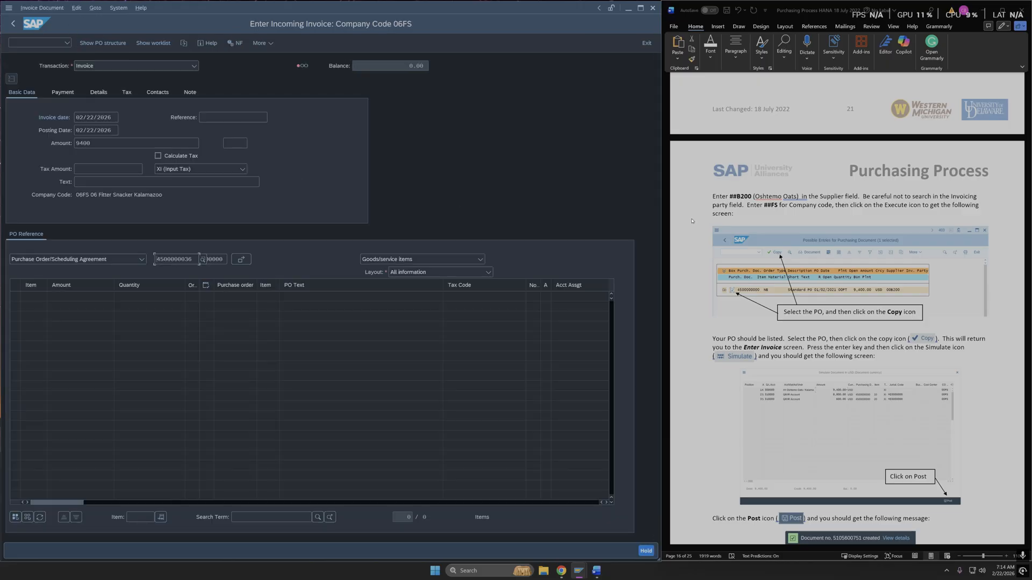
Step: Review page 22 of the exercise on simulating the invoice and look through the invoice screen's commands for Simulate
{"action": "scroll", "coordinate": [770, 257], "scroll_direction": "down", "scroll_amount": 2}
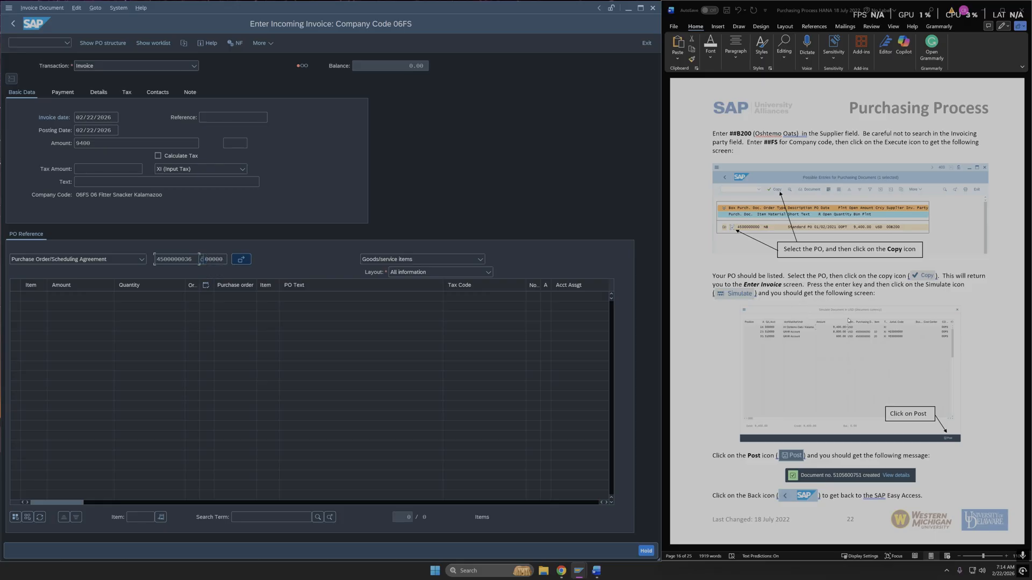
{"action": "scroll", "coordinate": [850, 333], "scroll_direction": "down", "scroll_amount": 3}
{"action": "scroll", "coordinate": [854, 334], "scroll_direction": "up", "scroll_amount": 2}
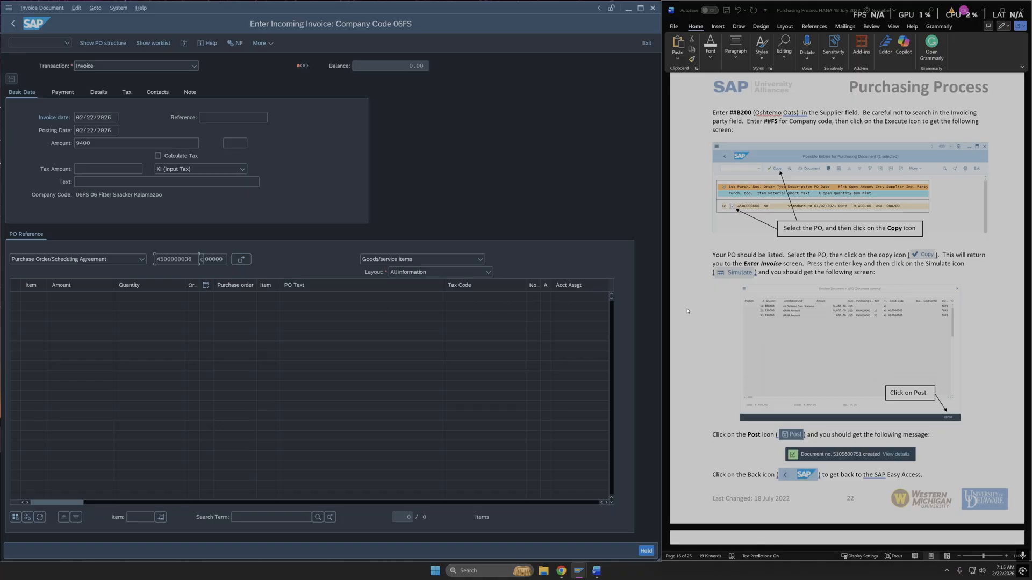
{"action": "scroll", "coordinate": [879, 310], "scroll_direction": "up", "scroll_amount": 1}
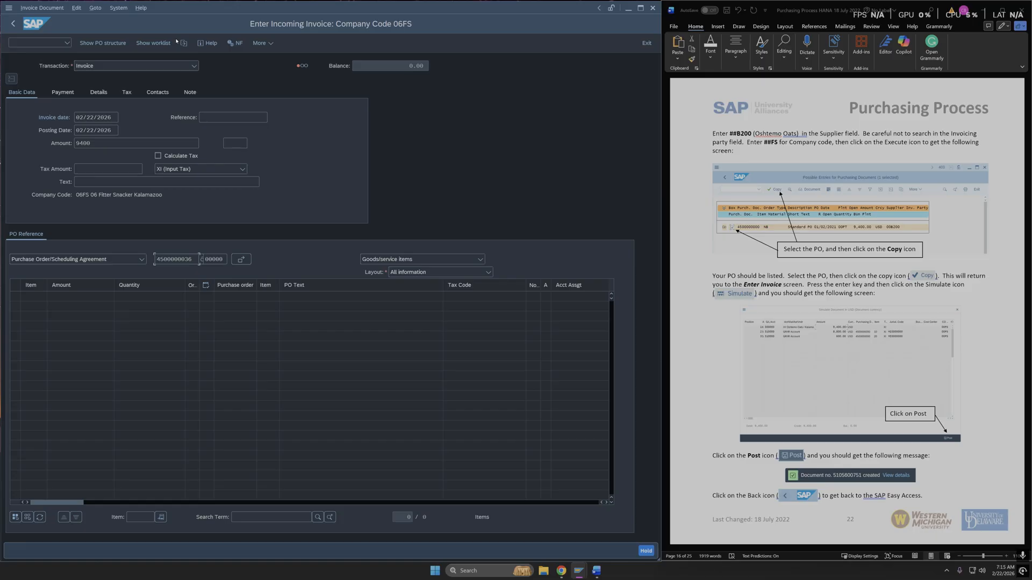
{"action": "right_click", "coordinate": [326, 0]}
{"action": "left_click", "coordinate": [721, 323]}
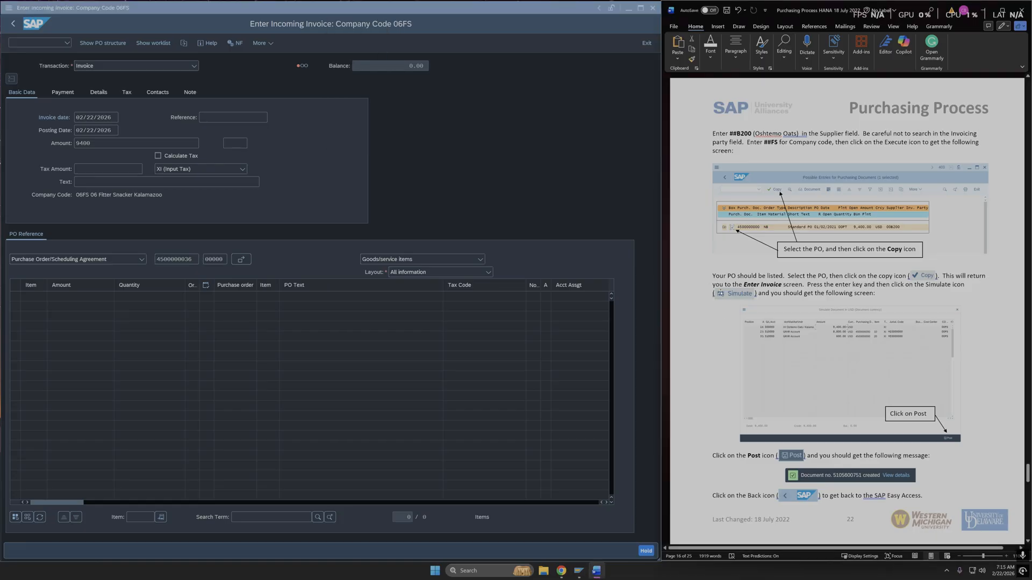
{"action": "left_click", "coordinate": [721, 295]}
{"action": "left_click", "coordinate": [716, 319]}
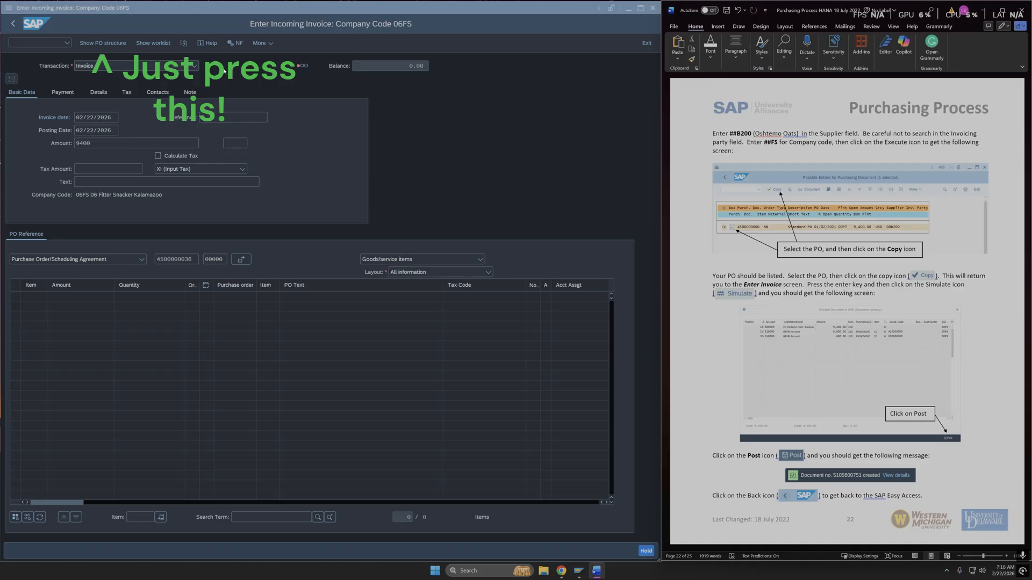
{"action": "left_click", "coordinate": [304, 65]}
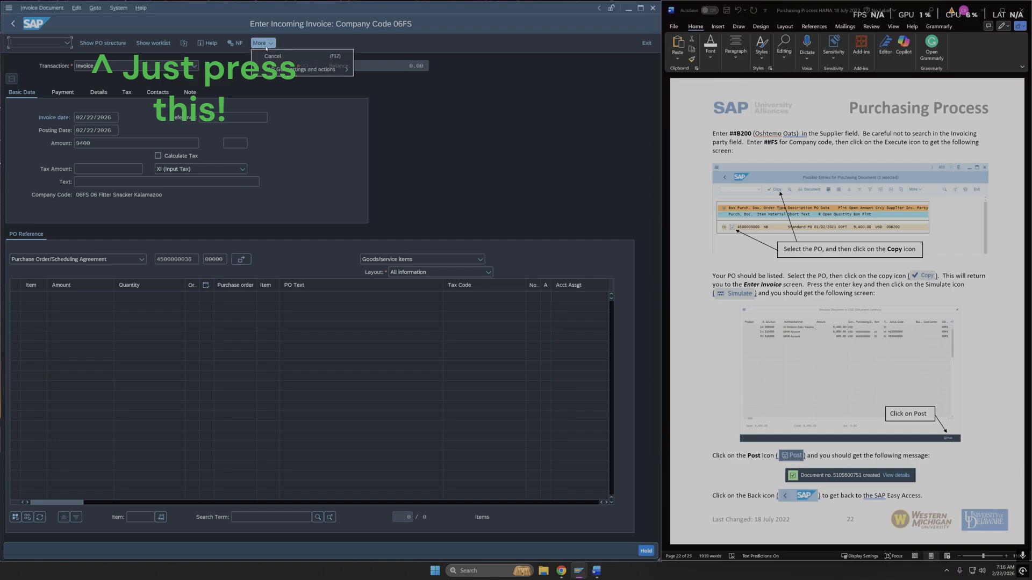
{"action": "left_click", "coordinate": [118, 7]}
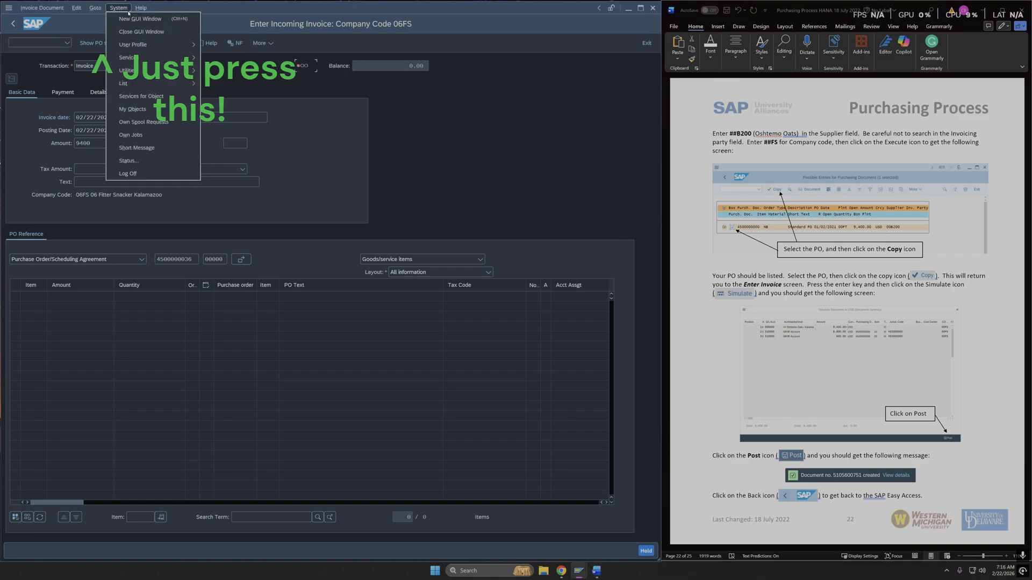
{"action": "left_click", "coordinate": [119, 7]}
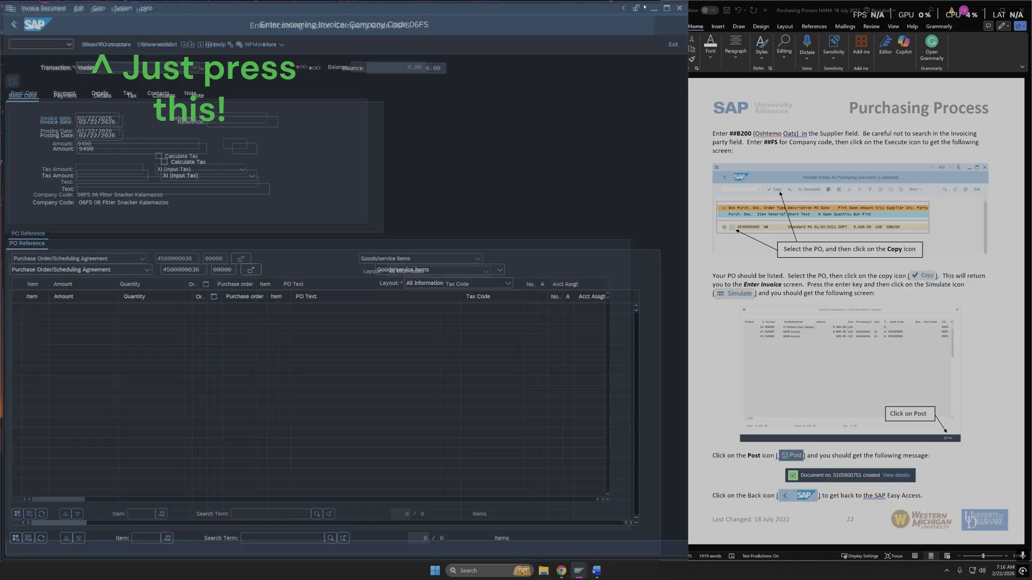
Step: Maximize the invoice window, show the PO structure so the order items load, and simulate the invoice document
{"action": "left_click", "coordinate": [642, 8]}
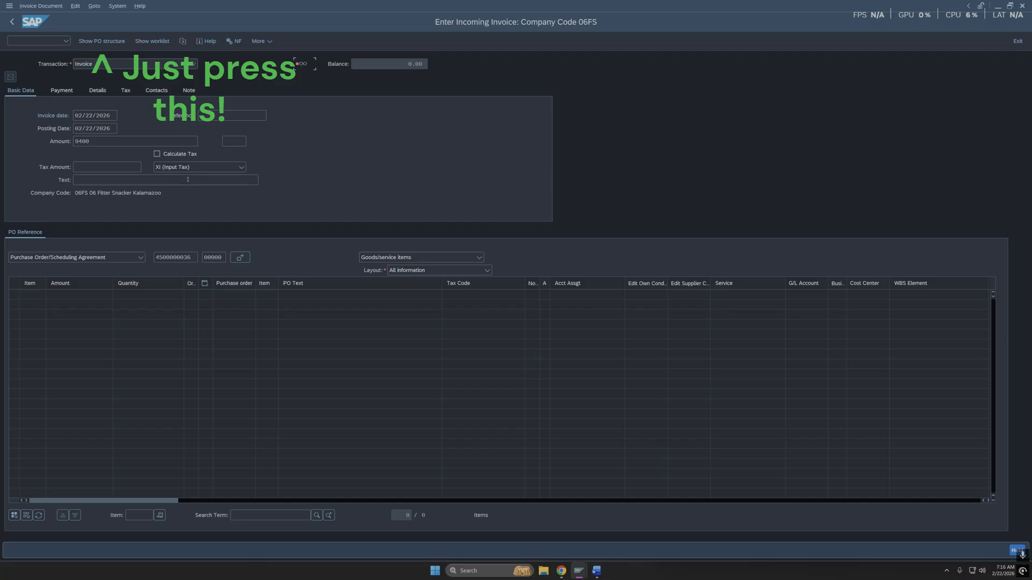
{"action": "left_click", "coordinate": [263, 42]}
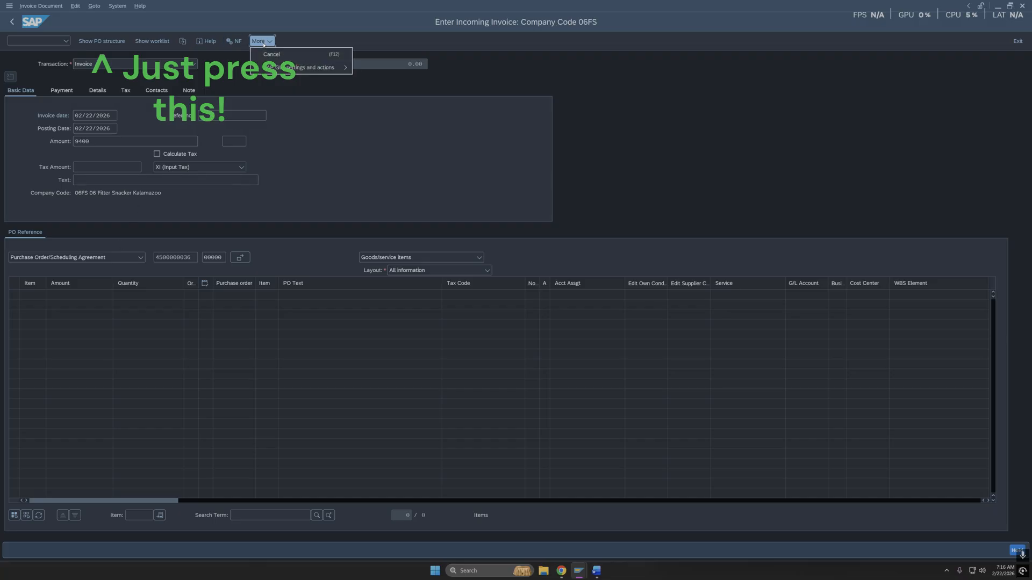
{"action": "left_click", "coordinate": [102, 43]}
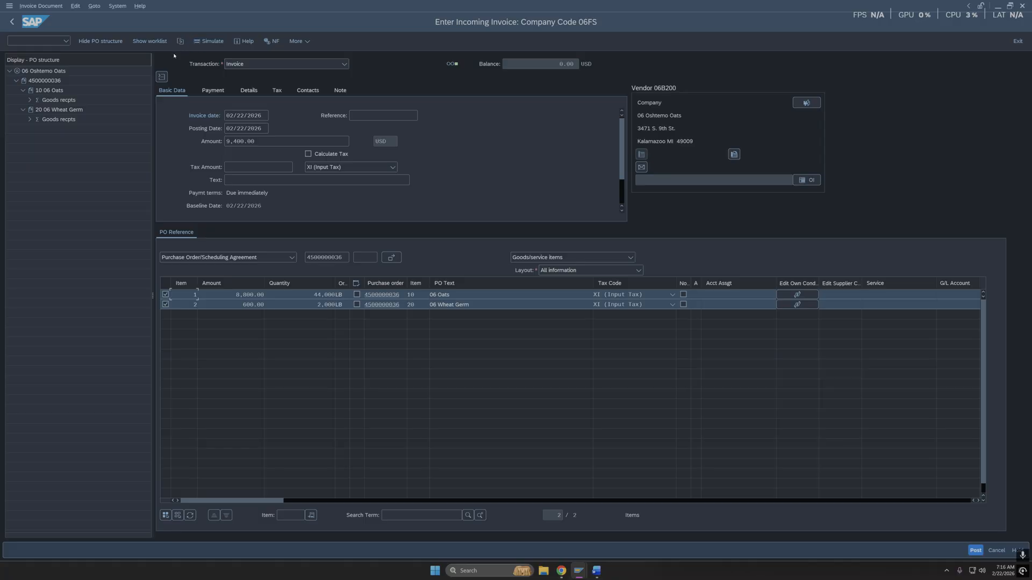
{"action": "left_click", "coordinate": [206, 42]}
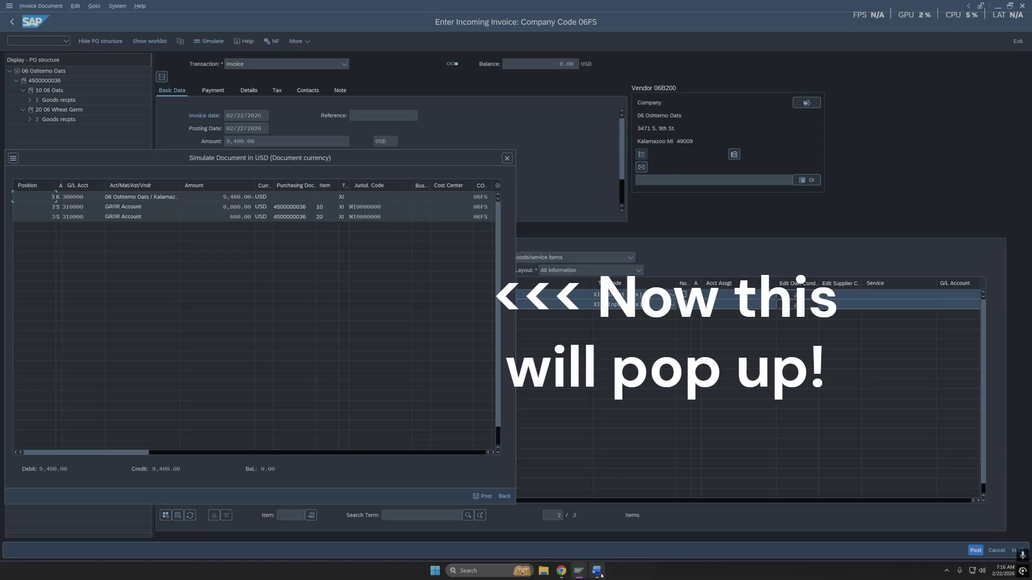
Step: Check the simulated document against page 22 of the exercise and post the invoice
{"action": "left_click", "coordinate": [597, 570]}
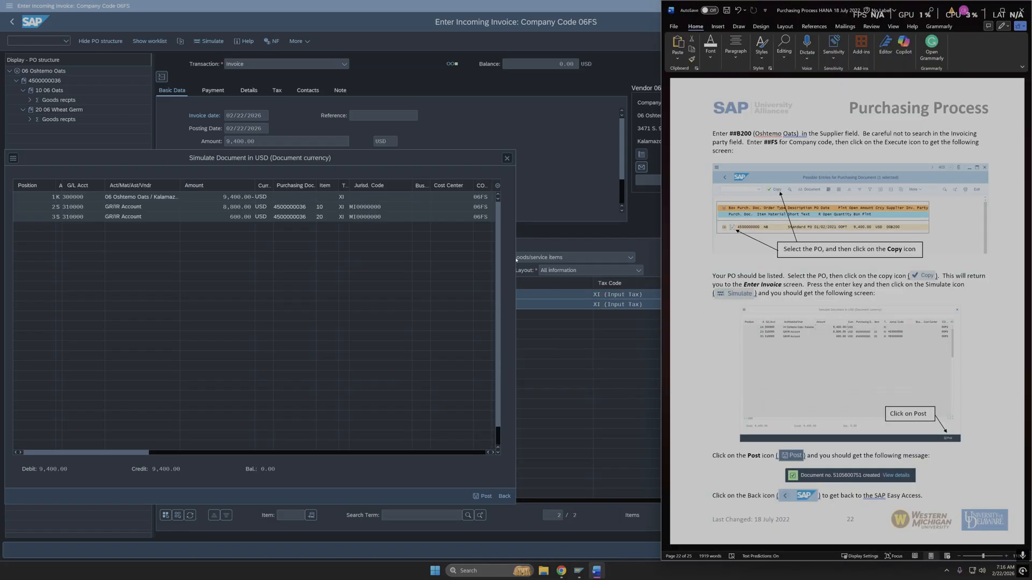
{"action": "scroll", "coordinate": [827, 281], "scroll_direction": "down", "scroll_amount": 2}
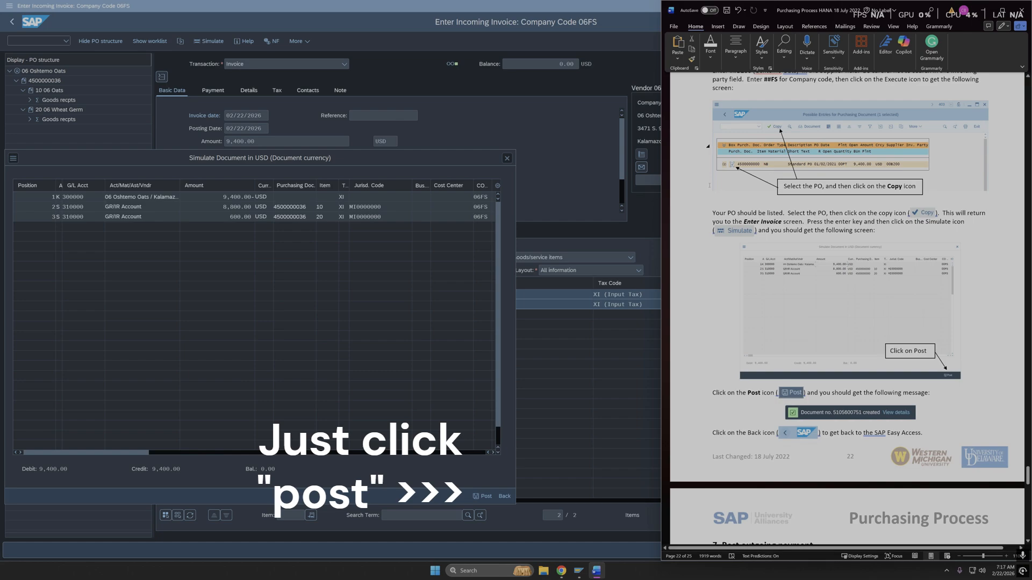
{"action": "scroll", "coordinate": [787, 235], "scroll_direction": "down", "scroll_amount": 3}
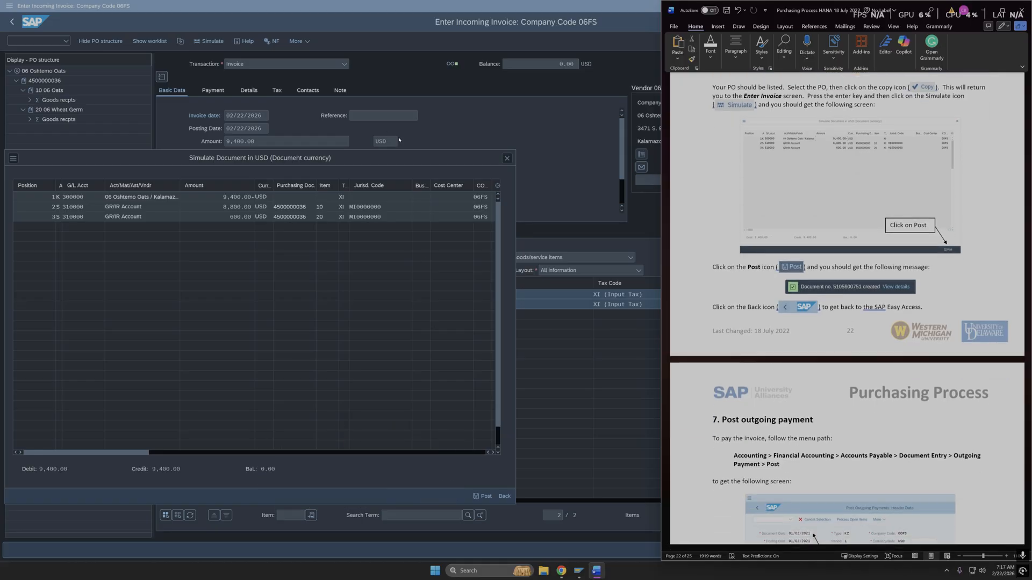
{"action": "left_click", "coordinate": [450, 151]}
{"action": "left_click_drag", "start_coordinate": [450, 151], "coordinate": [538, 124]}
{"action": "left_click", "coordinate": [596, 570]}
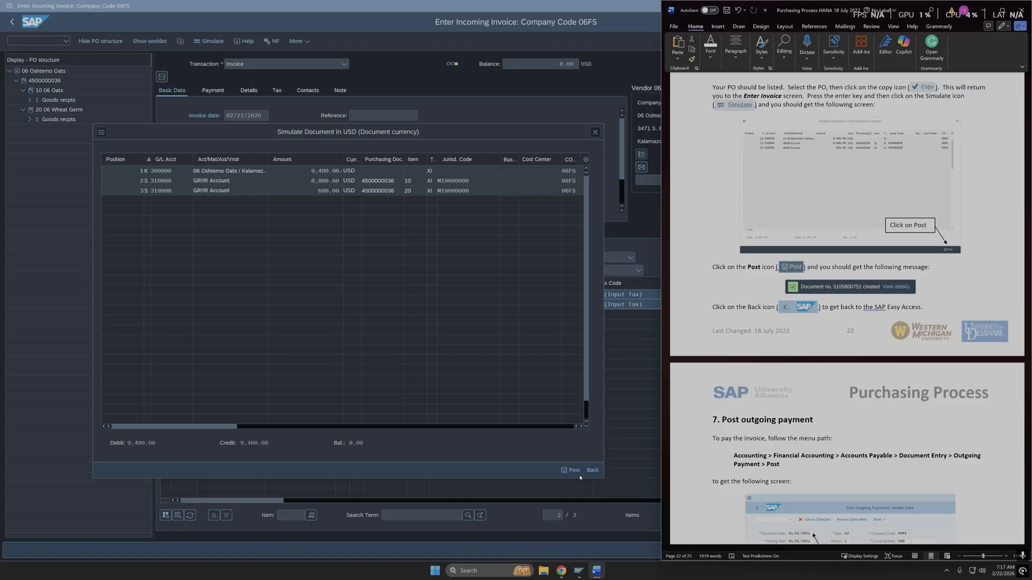
{"action": "left_click", "coordinate": [569, 470]}
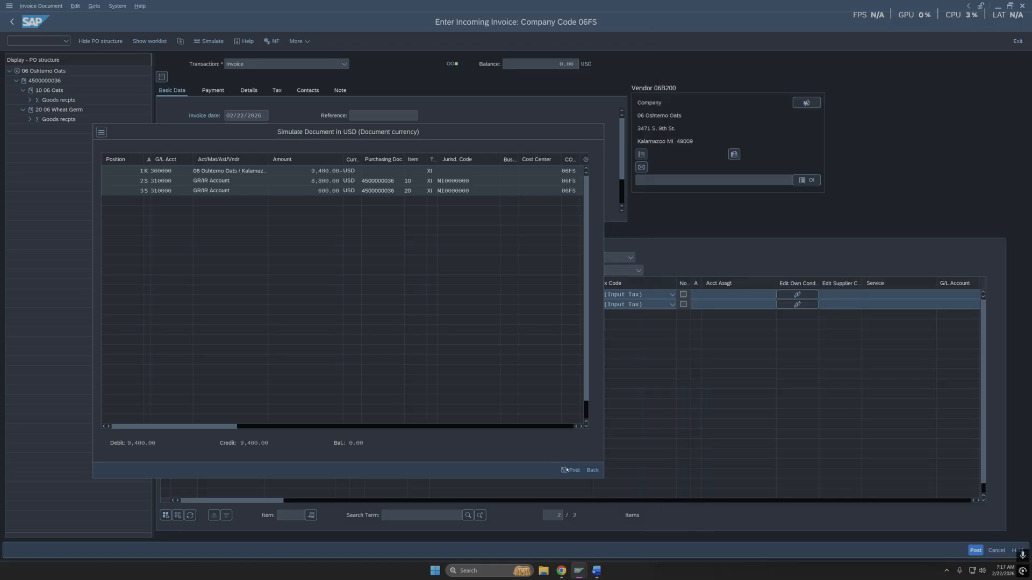
Step: Exit invoice entry to the SAP Easy Access screen and place its window beside the exercise document
{"action": "mouse_move", "coordinate": [598, 571]}
{"action": "left_click", "coordinate": [597, 531]}
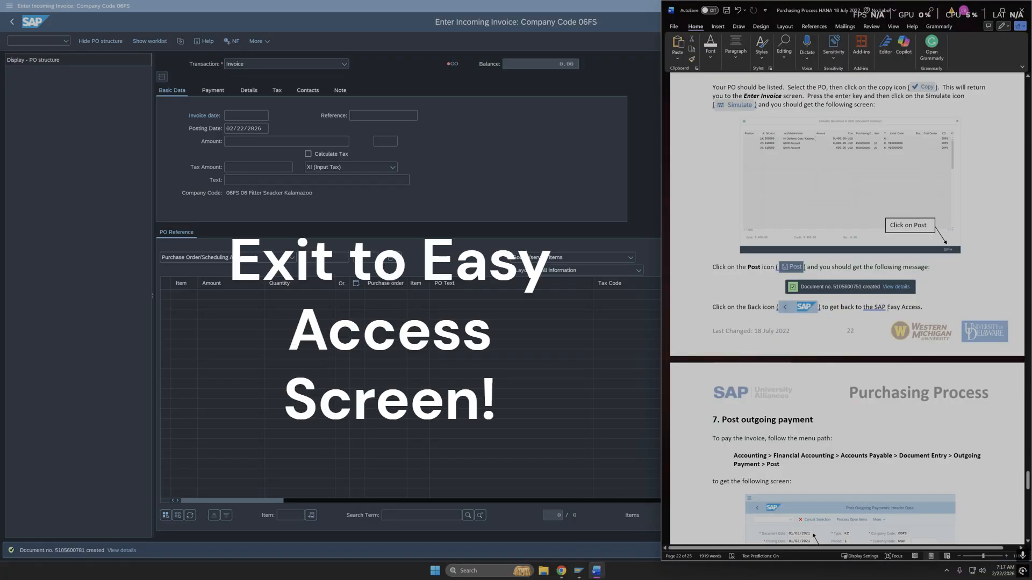
{"action": "left_click", "coordinate": [644, 209]}
{"action": "left_click", "coordinate": [1018, 43]}
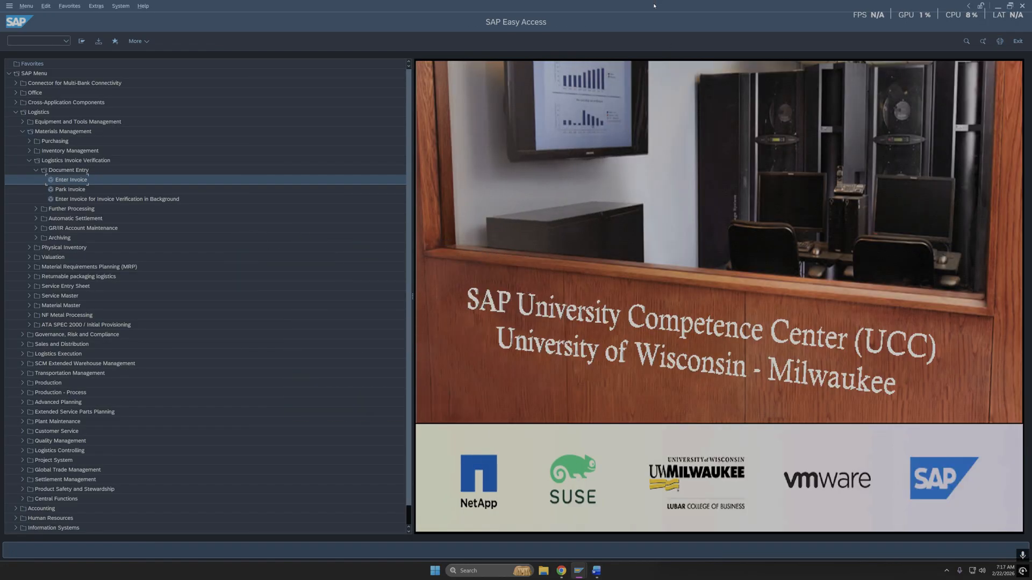
{"action": "left_click_drag", "start_coordinate": [654, 5], "coordinate": [418, 10]}
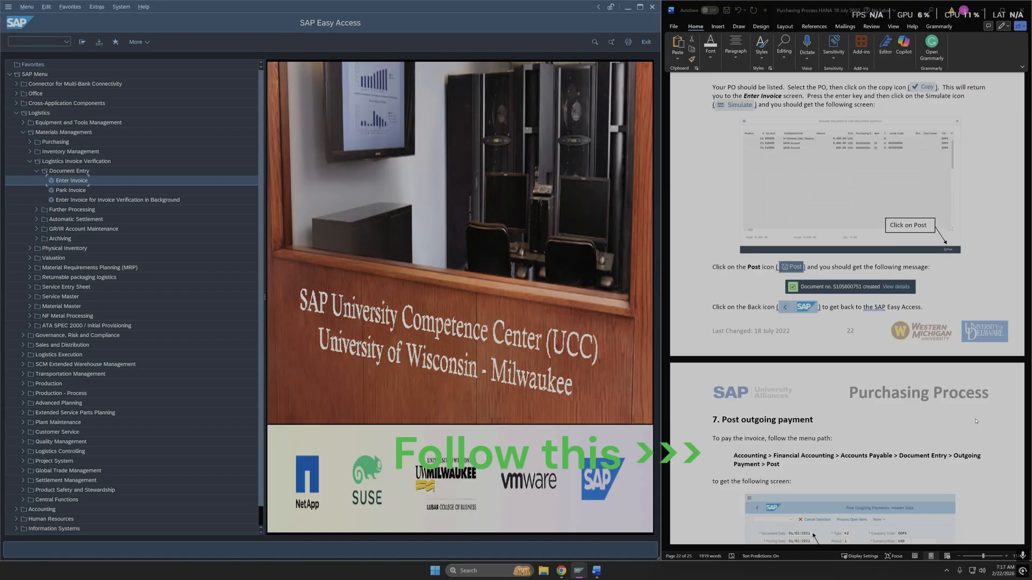
Step: Open the Post transaction for outgoing payments under Accounting, Financial Accounting, Accounts Payable, Document Entry, as section 7 of the exercise instructs
{"action": "scroll", "coordinate": [921, 419], "scroll_direction": "down", "scroll_amount": 3}
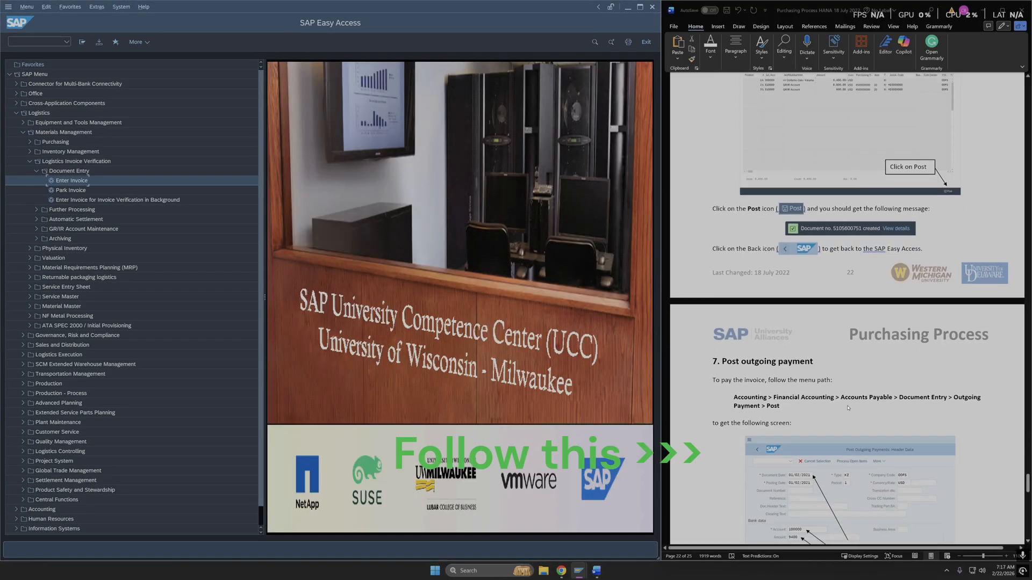
{"action": "left_click", "coordinate": [82, 41]}
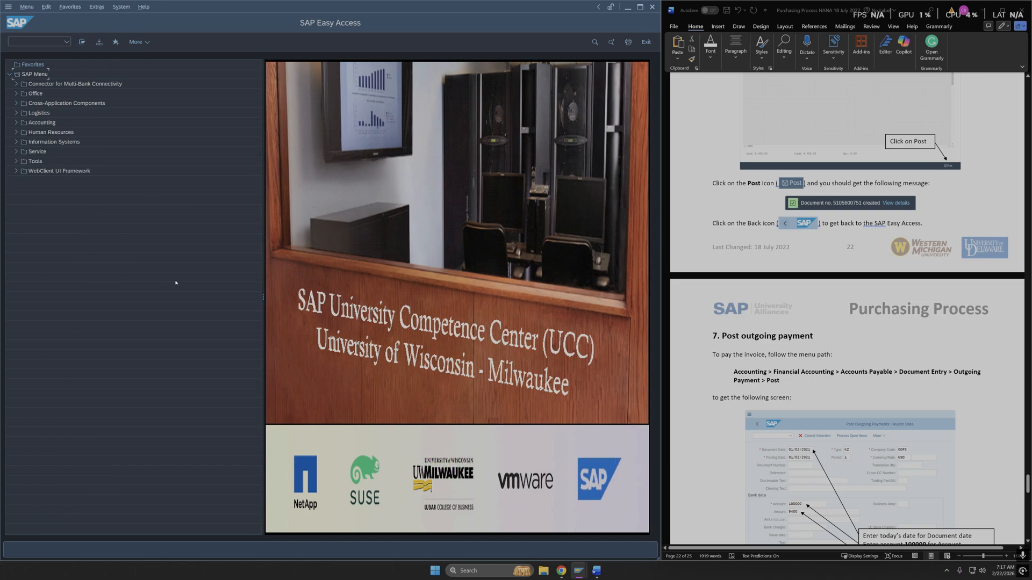
{"action": "left_click", "coordinate": [17, 123]}
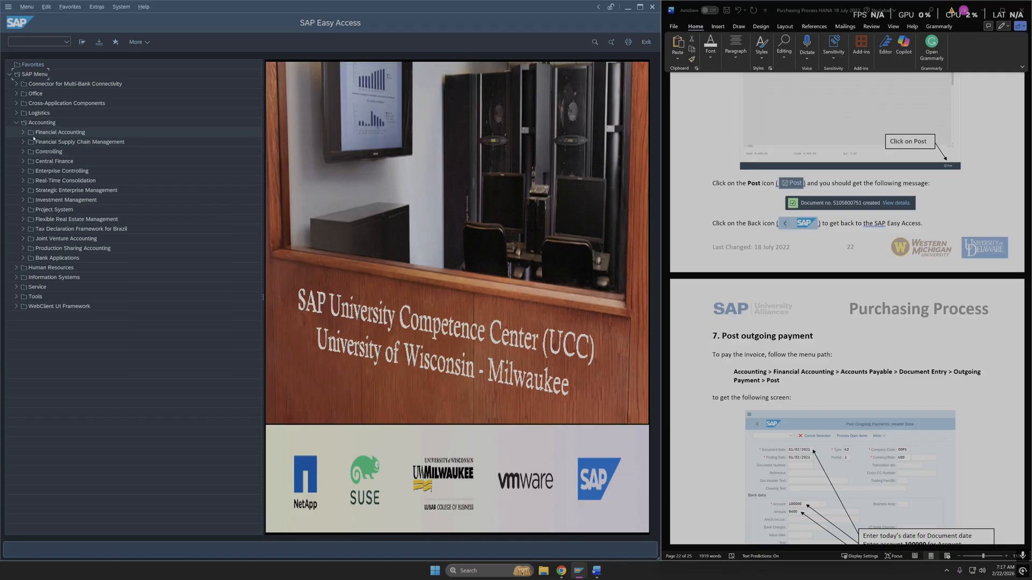
{"action": "left_click", "coordinate": [23, 132]}
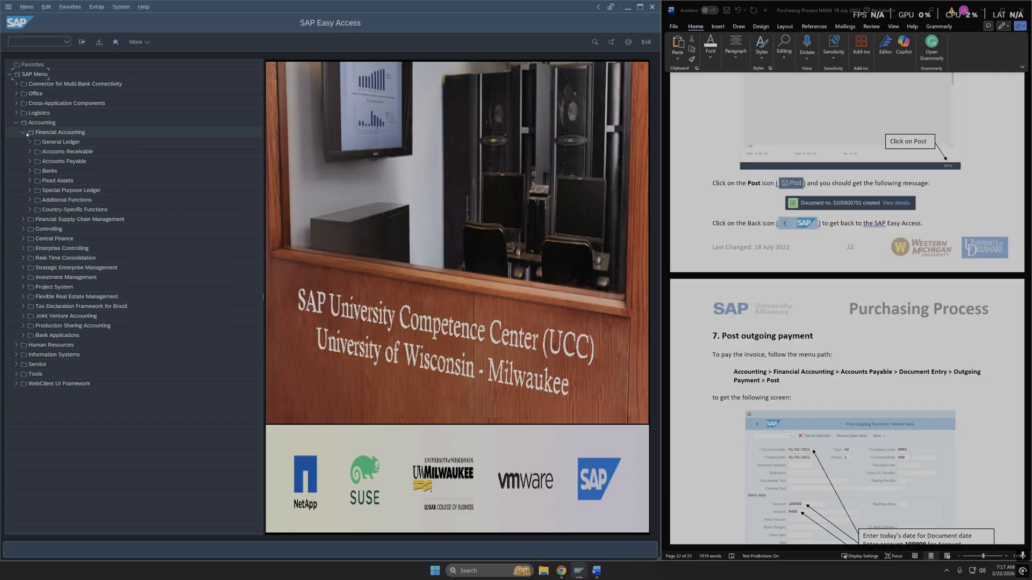
{"action": "left_click", "coordinate": [31, 162]}
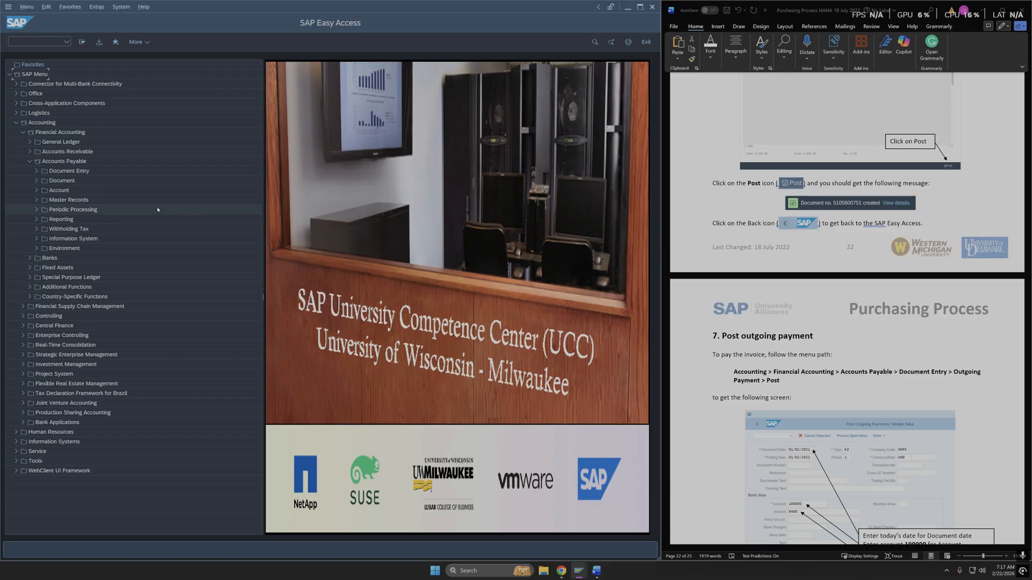
{"action": "left_click", "coordinate": [38, 170]}
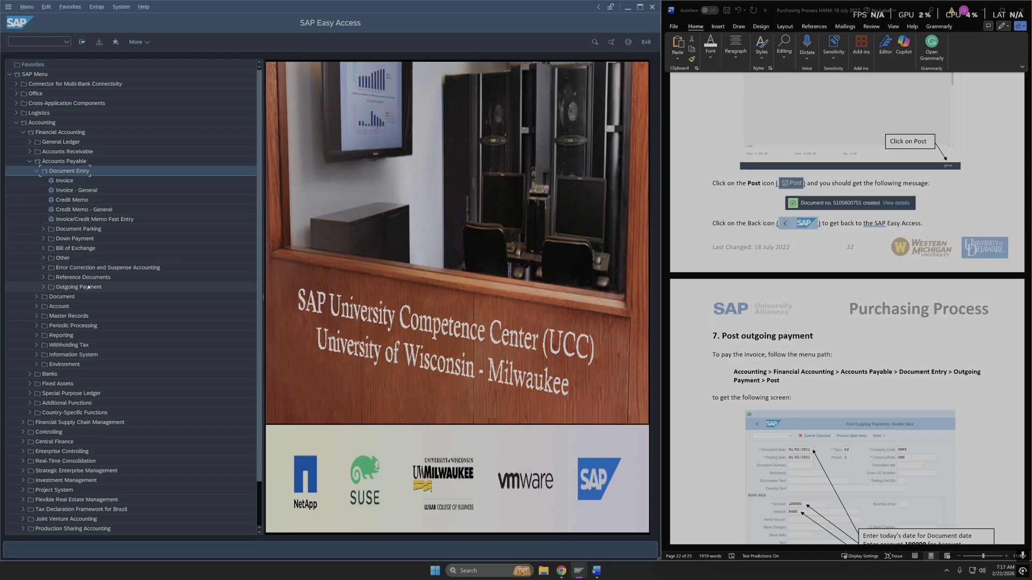
{"action": "left_click", "coordinate": [44, 287]}
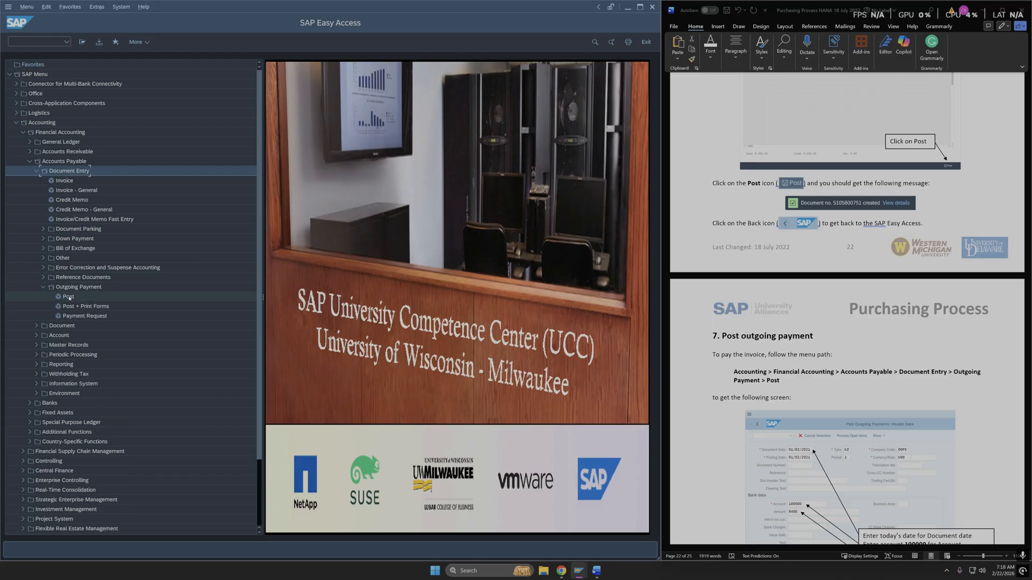
{"action": "double_click", "coordinate": [68, 297]}
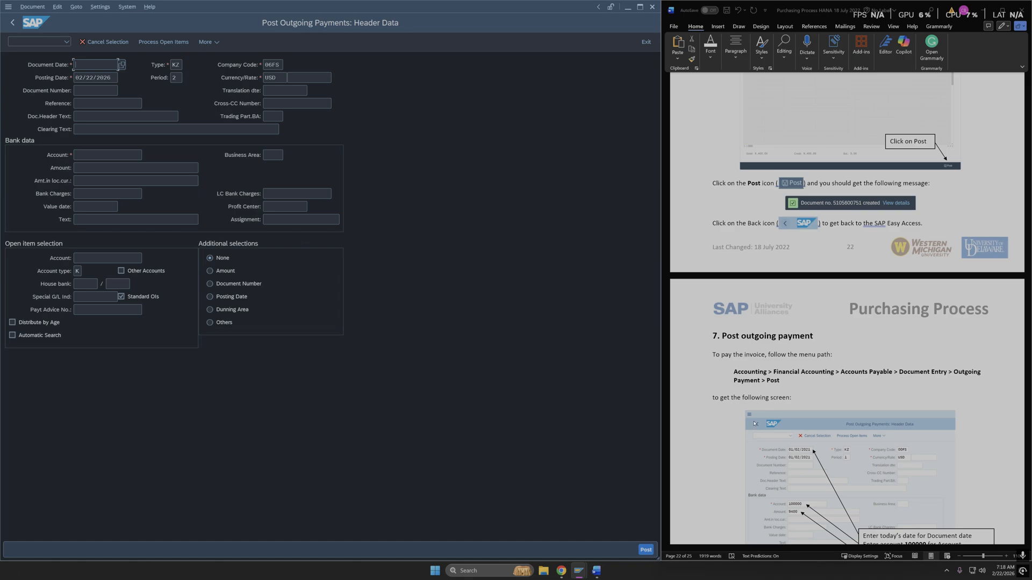
Step: Set the outgoing payment's document date to 02/22/2026, following page 23 of the exercise
{"action": "scroll", "coordinate": [729, 419], "scroll_direction": "down", "scroll_amount": 5}
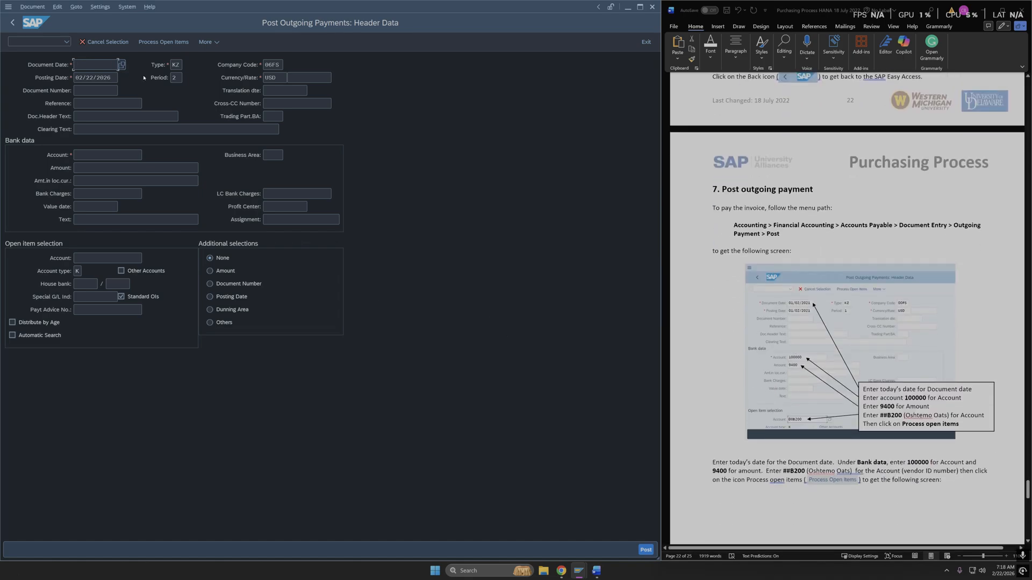
{"action": "left_click", "coordinate": [123, 64]}
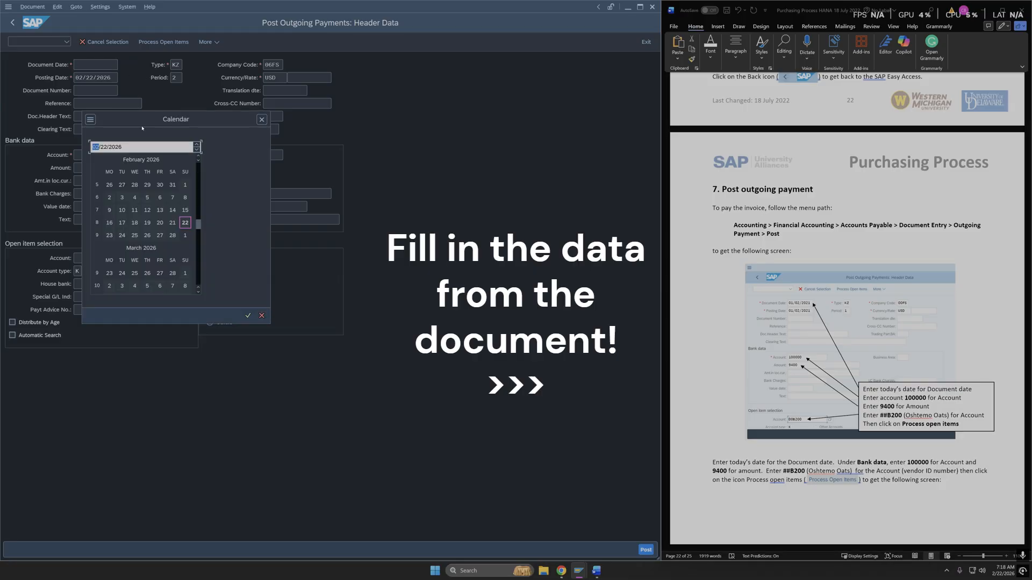
{"action": "double_click", "coordinate": [184, 222]}
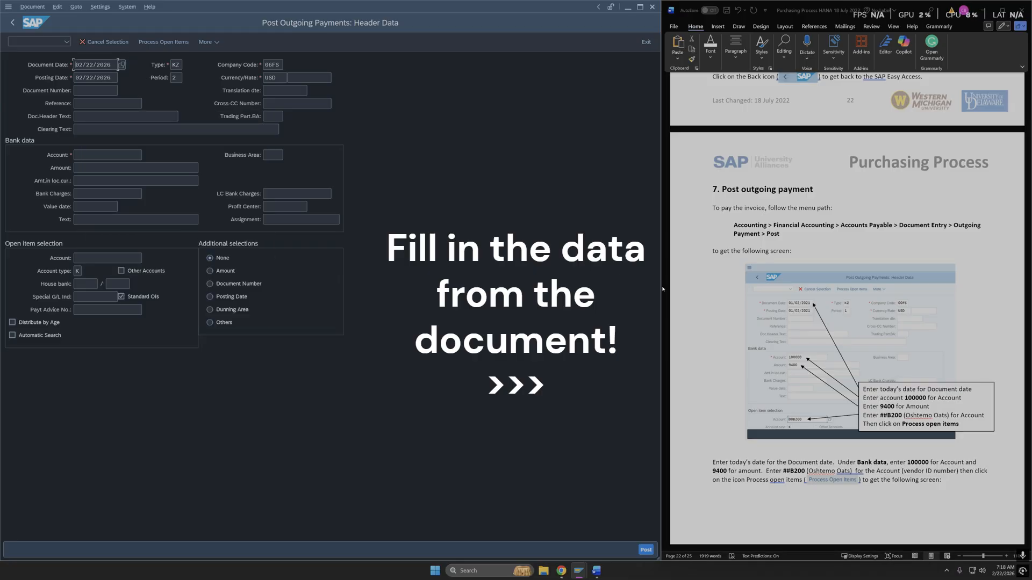
Step: Enter the bank data account number given in the exercise and set the payment amount to 9400
{"action": "left_click", "coordinate": [92, 152]}
{"action": "type", "text": "10000"}
{"action": "left_click", "coordinate": [86, 166]}
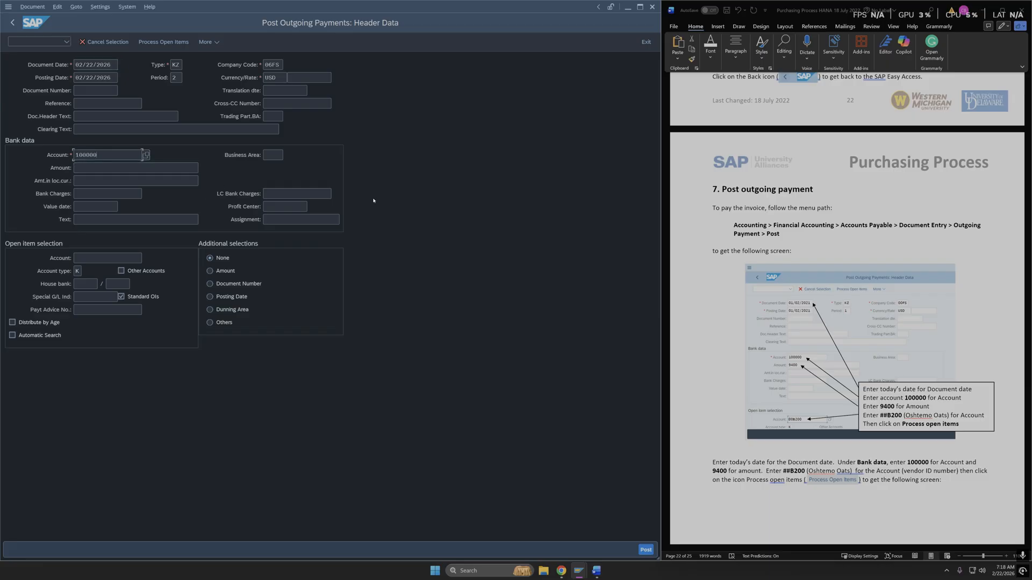
{"action": "left_click", "coordinate": [86, 164]}
{"action": "type", "text": "9400"}
Step: Set the open item selection account to vendor 06B200 and check the exercise's instruction for processing open items
{"action": "left_click", "coordinate": [113, 258]}
{"action": "key", "text": "BackSpace"}
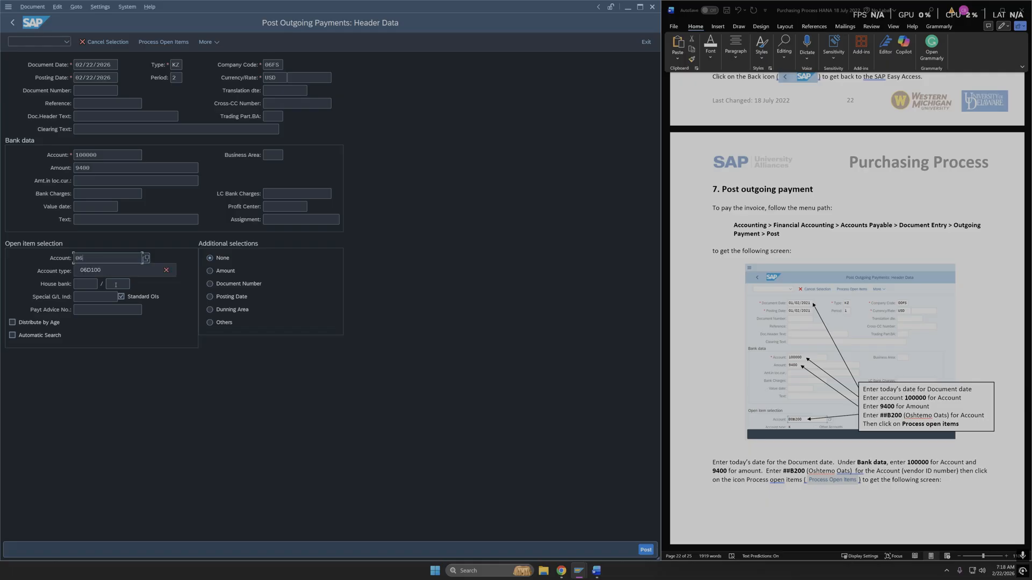
{"action": "type", "text": "06b200"}
{"action": "key", "text": "Return"}
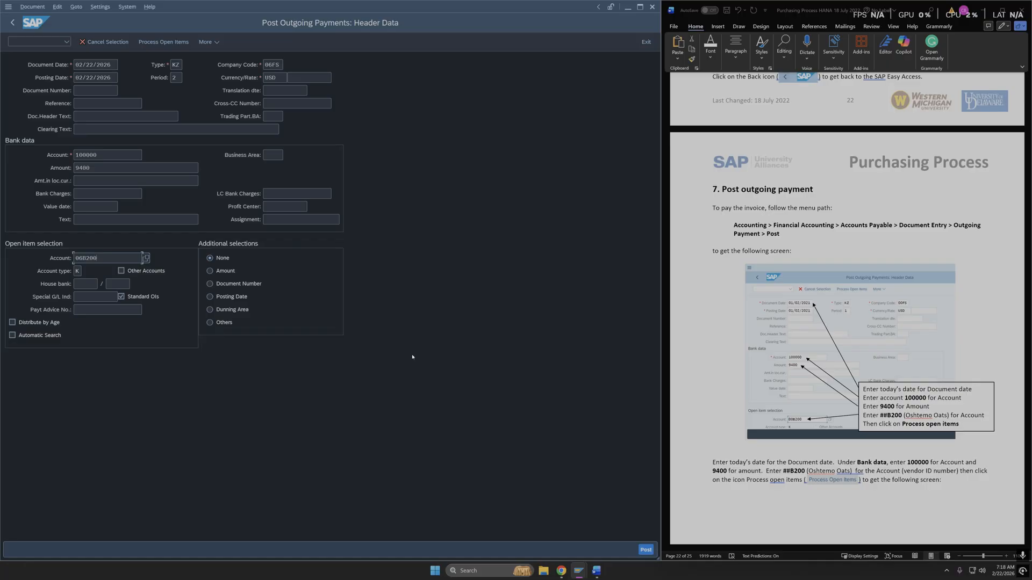
{"action": "scroll", "coordinate": [846, 308], "scroll_direction": "down", "scroll_amount": 2}
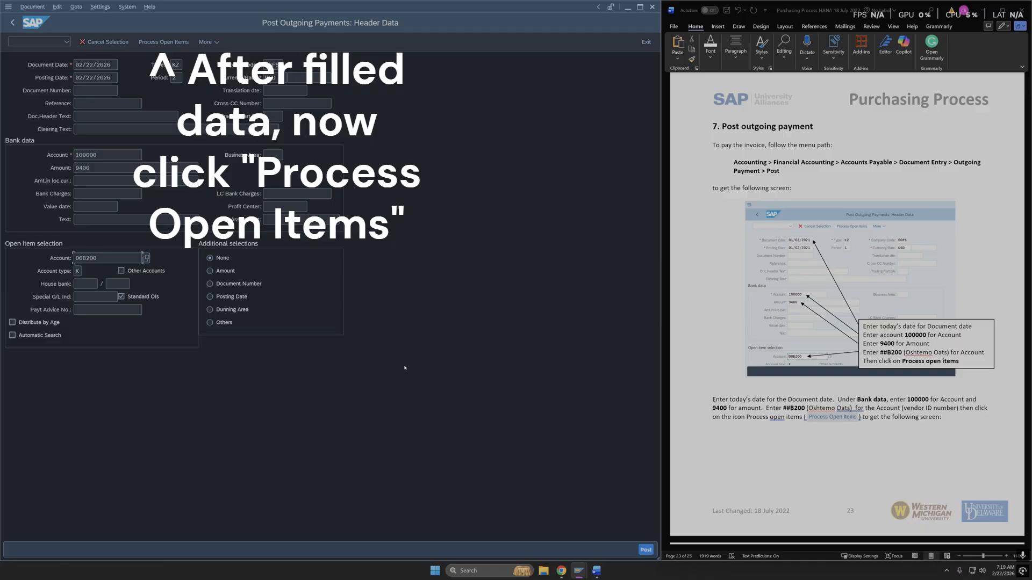
Step: Process the vendor's open items, check the 9,400.00 assignment against page 24 of the exercise, and post the outgoing payment
{"action": "left_click", "coordinate": [164, 42]}
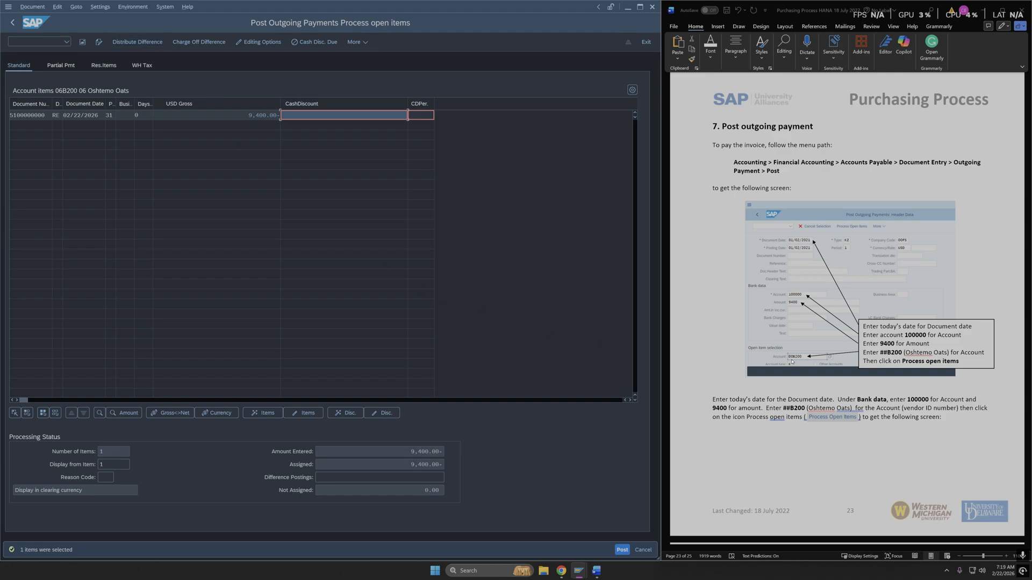
{"action": "scroll", "coordinate": [792, 361], "scroll_direction": "down", "scroll_amount": 10}
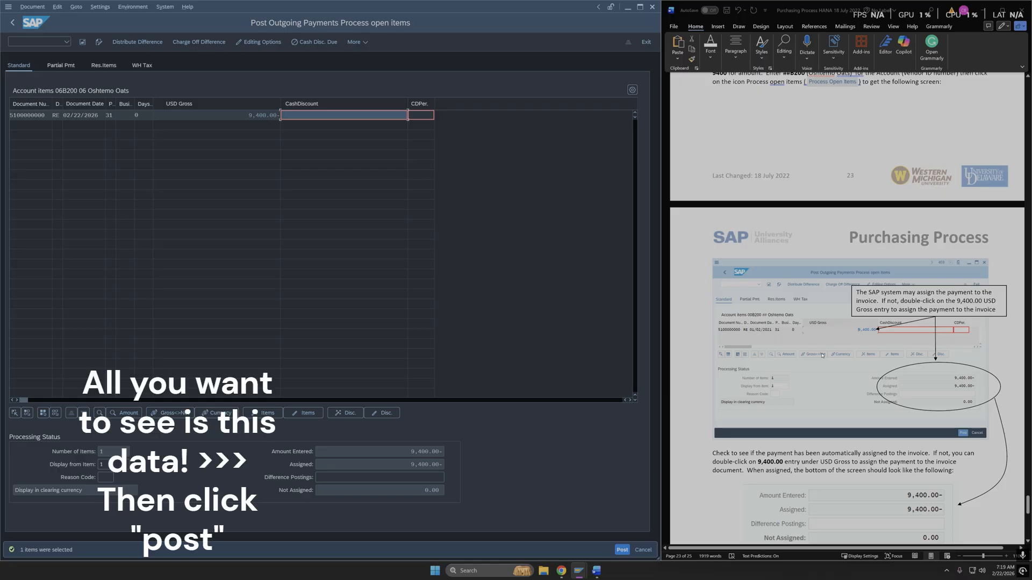
{"action": "scroll", "coordinate": [937, 323], "scroll_direction": "down", "scroll_amount": 1}
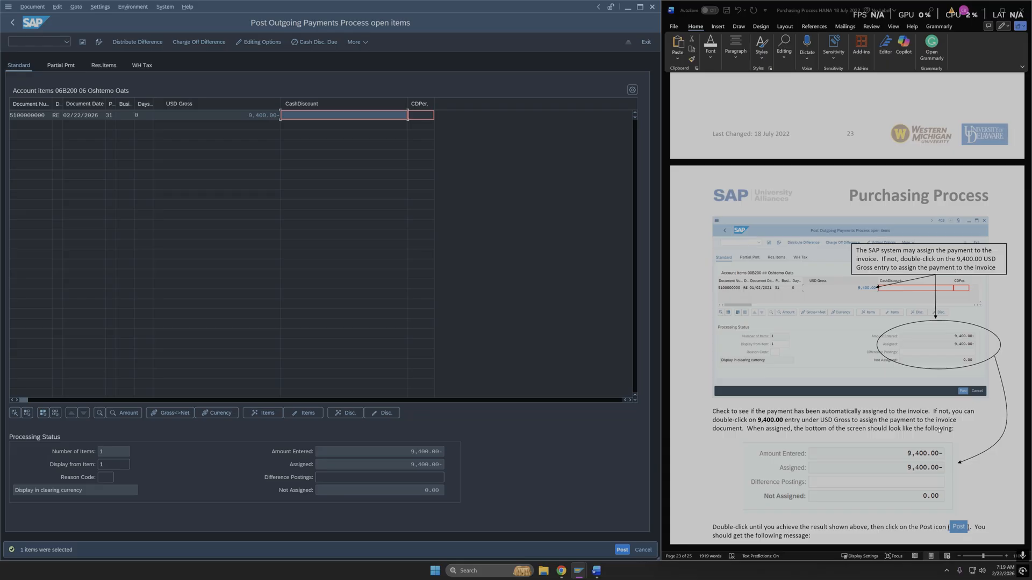
{"action": "scroll", "coordinate": [952, 413], "scroll_direction": "down", "scroll_amount": 4}
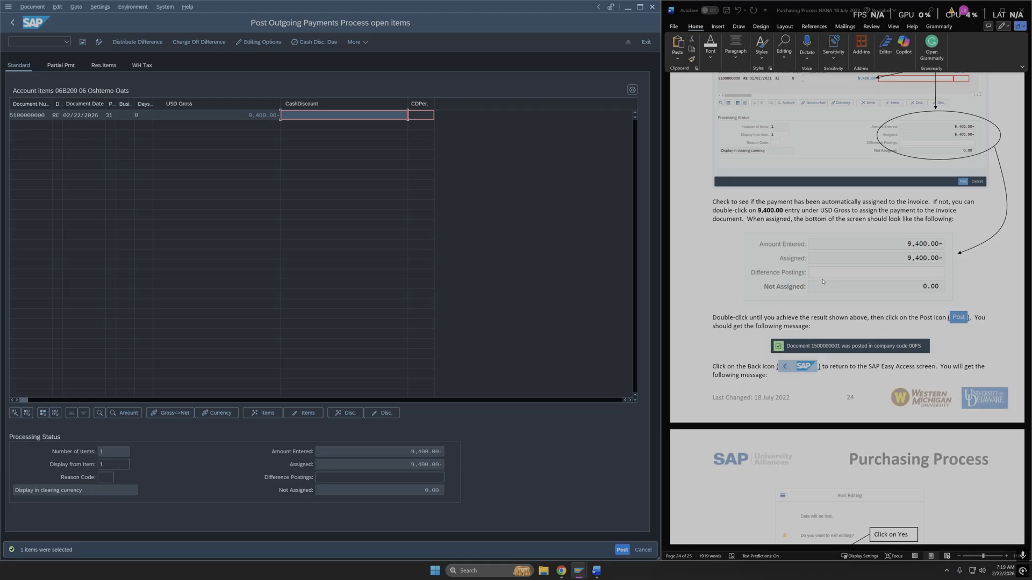
{"action": "scroll", "coordinate": [839, 278], "scroll_direction": "down", "scroll_amount": 2}
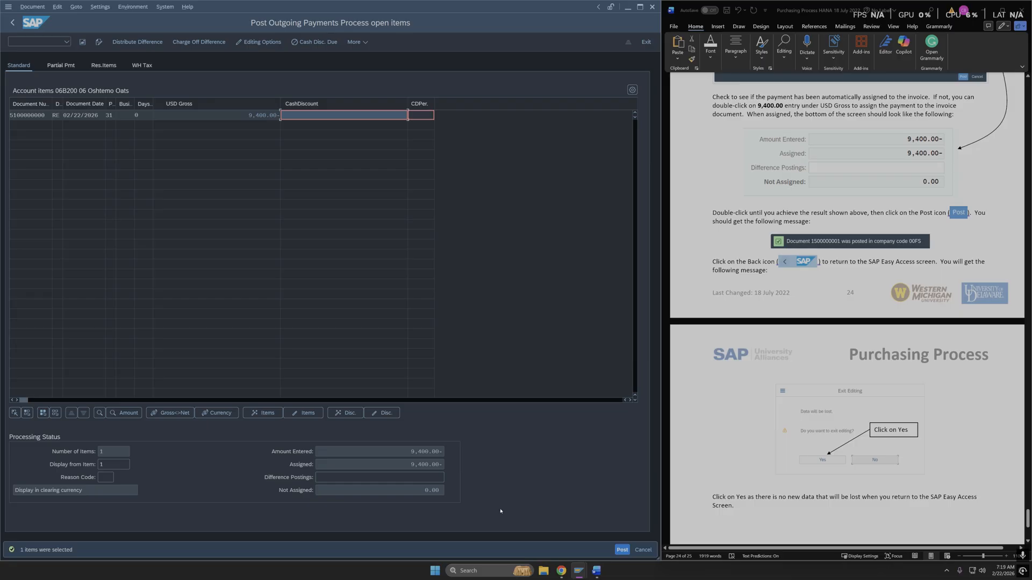
{"action": "left_click", "coordinate": [622, 550]}
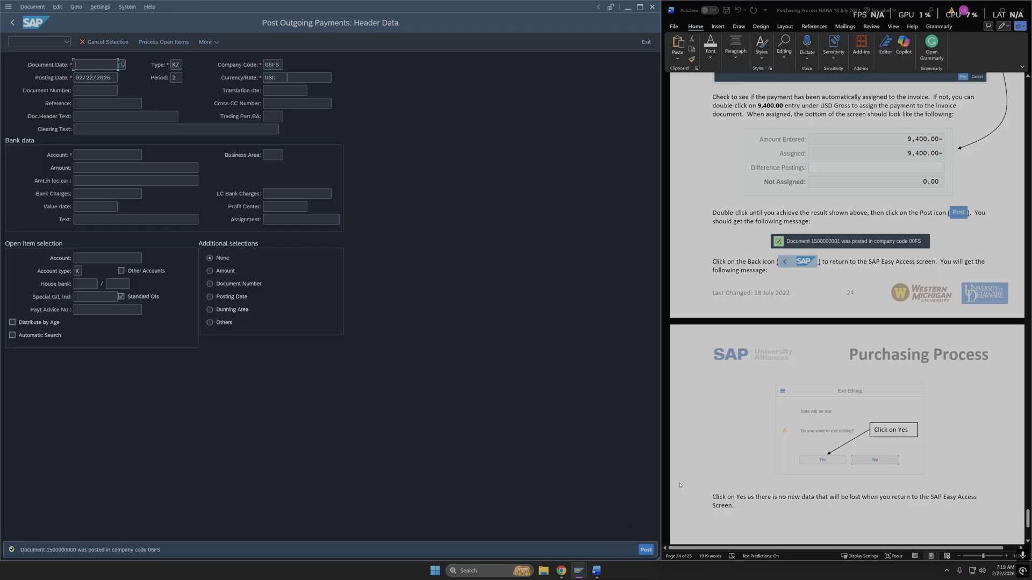
Step: Return to the SAP Easy Access screen, confirming the exit from editing as the exercise instructs, and read through its final page
{"action": "scroll", "coordinate": [861, 421], "scroll_direction": "down", "scroll_amount": 2}
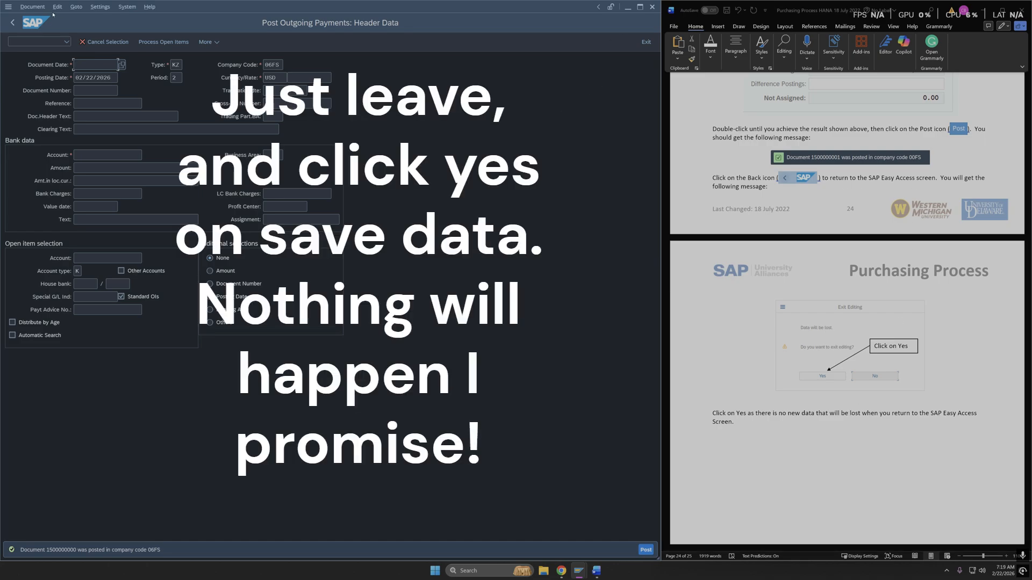
{"action": "left_click", "coordinate": [12, 23]}
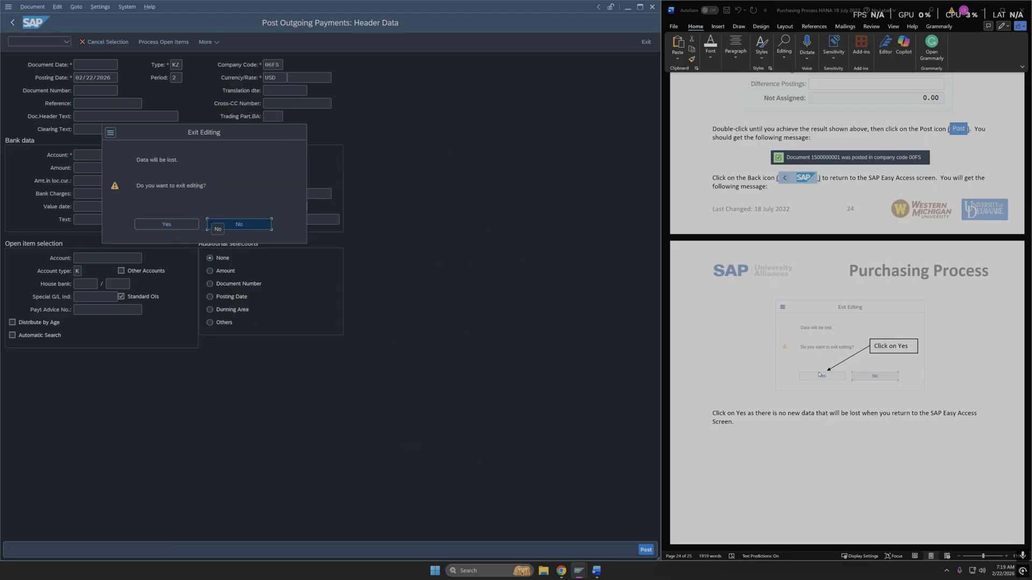
{"action": "left_click", "coordinate": [149, 223]}
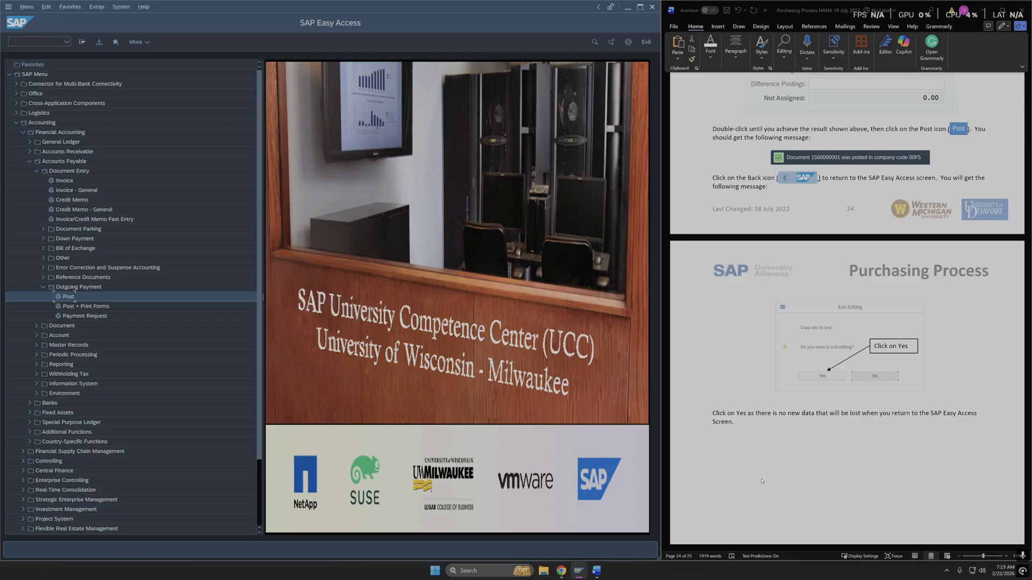
{"action": "scroll", "coordinate": [717, 476], "scroll_direction": "down", "scroll_amount": 3}
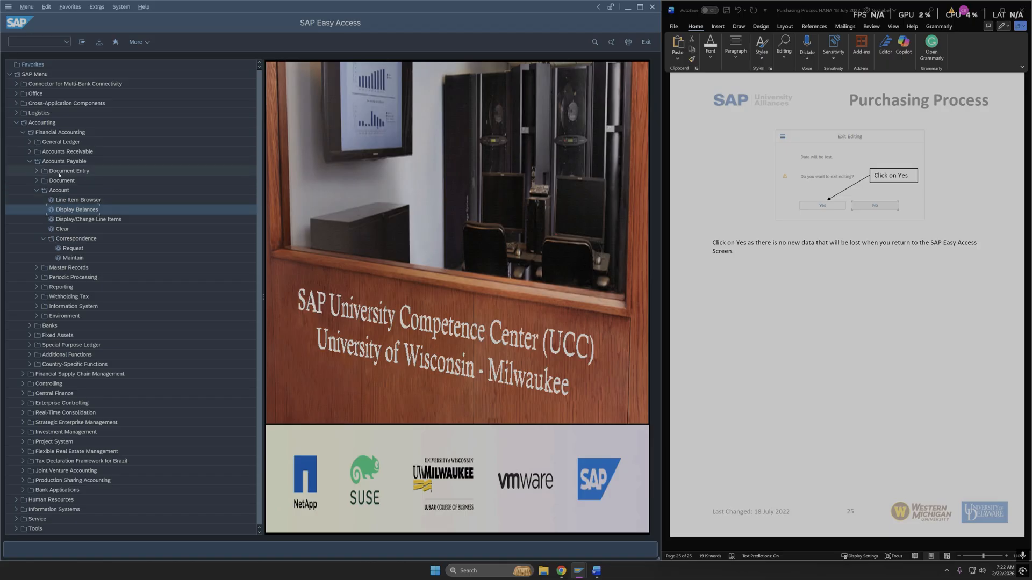
Step: Open the Display transaction under Accounts Payable, Document, and display the posted payment document for company code 06FS
{"action": "left_click", "coordinate": [36, 180]}
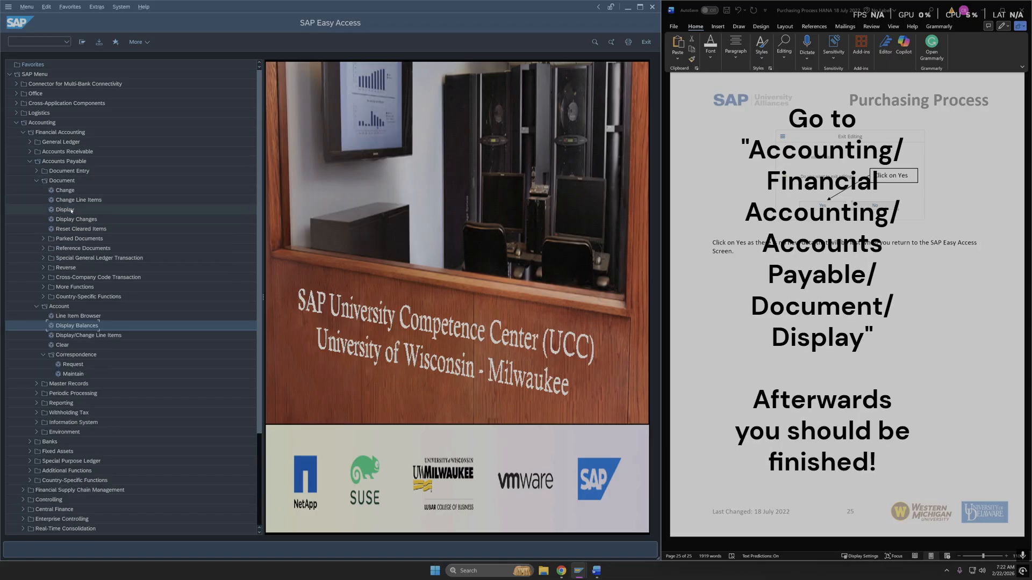
{"action": "left_click", "coordinate": [37, 171]}
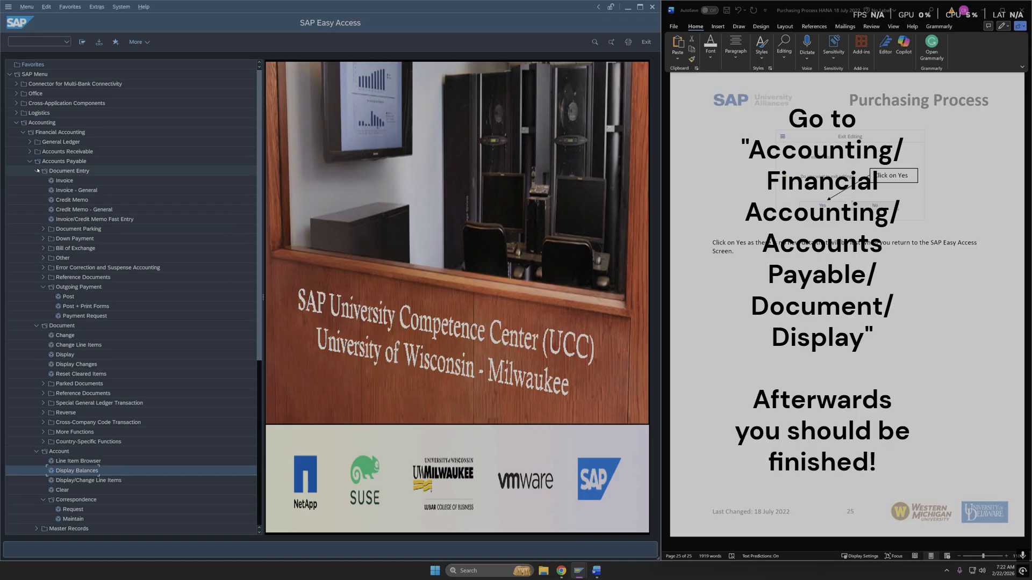
{"action": "left_click", "coordinate": [37, 171]}
{"action": "left_click", "coordinate": [77, 210]}
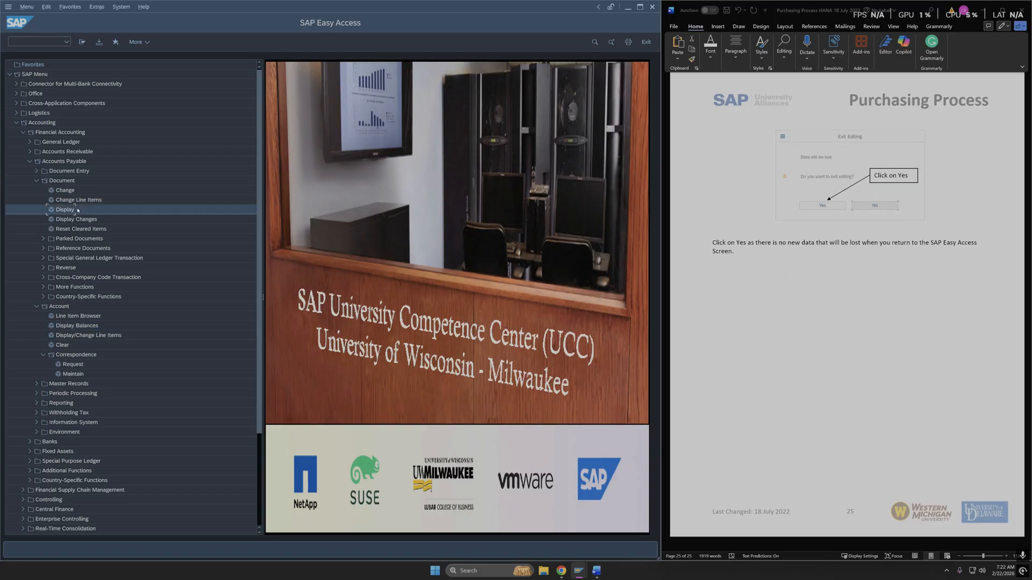
{"action": "double_click", "coordinate": [75, 209]}
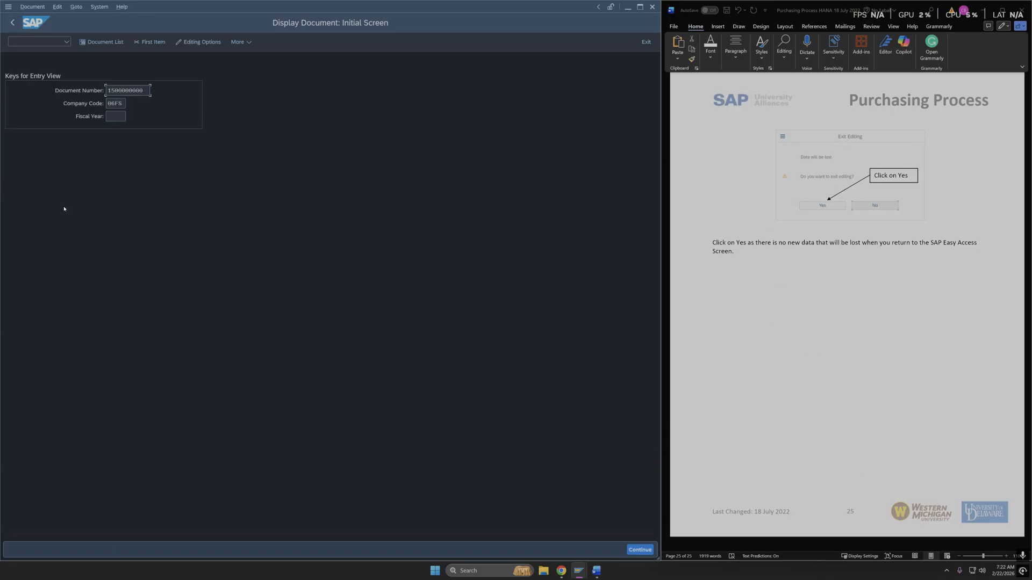
{"action": "left_click", "coordinate": [644, 549]}
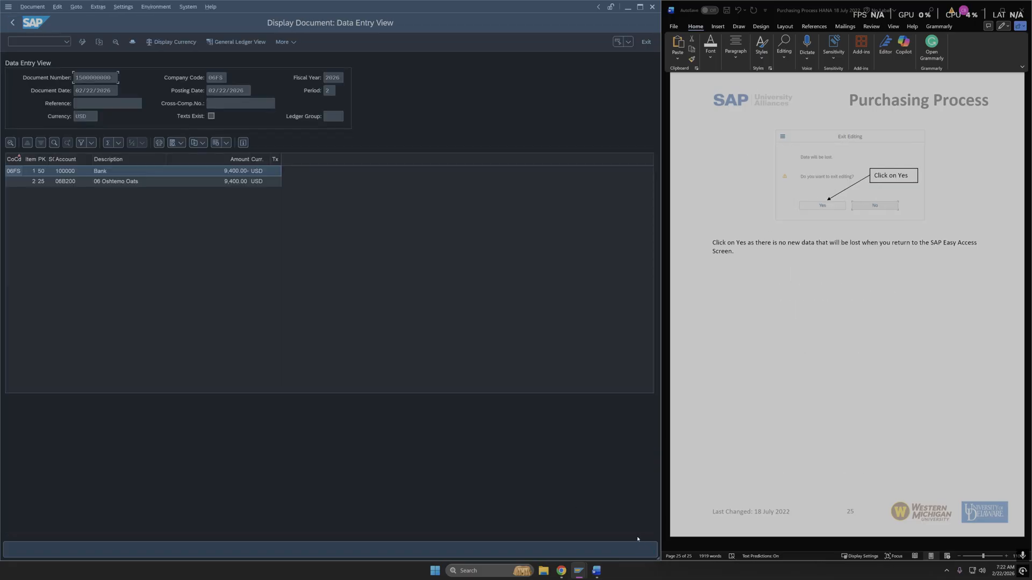